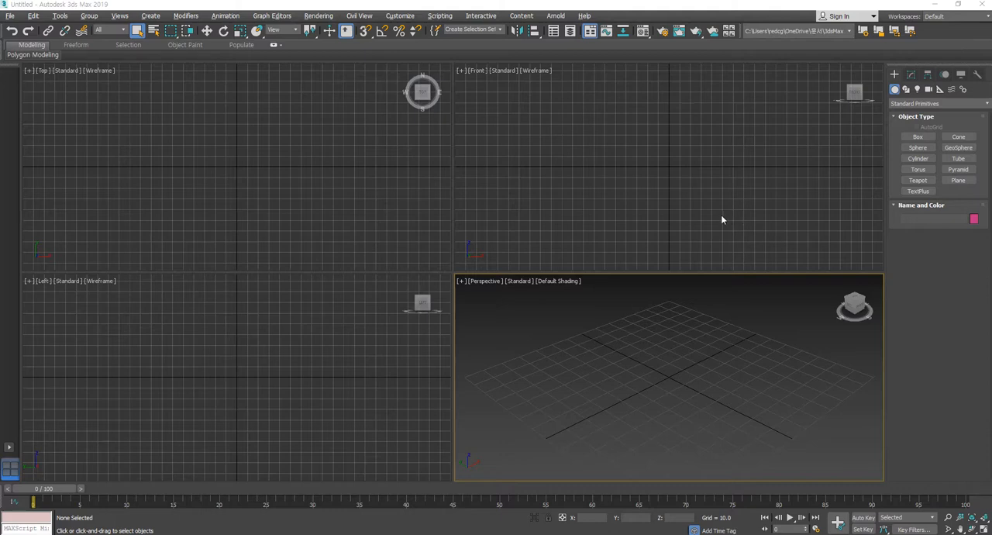
# Draw a cylinder around the origin in the Top view with radius about 46 and height about 8.2
pyautogui.click(695, 200)
pyautogui.click(361, 161)
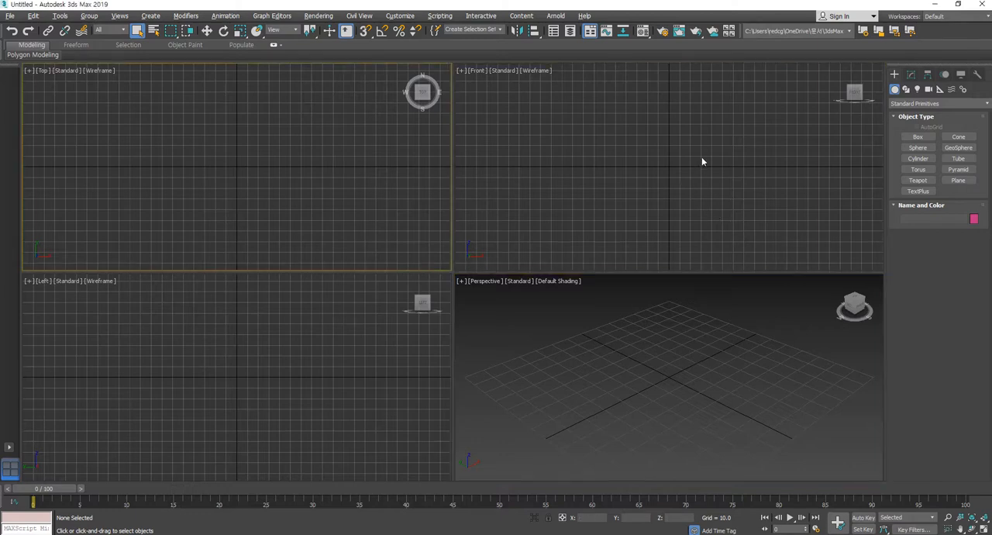
pyautogui.click(922, 159)
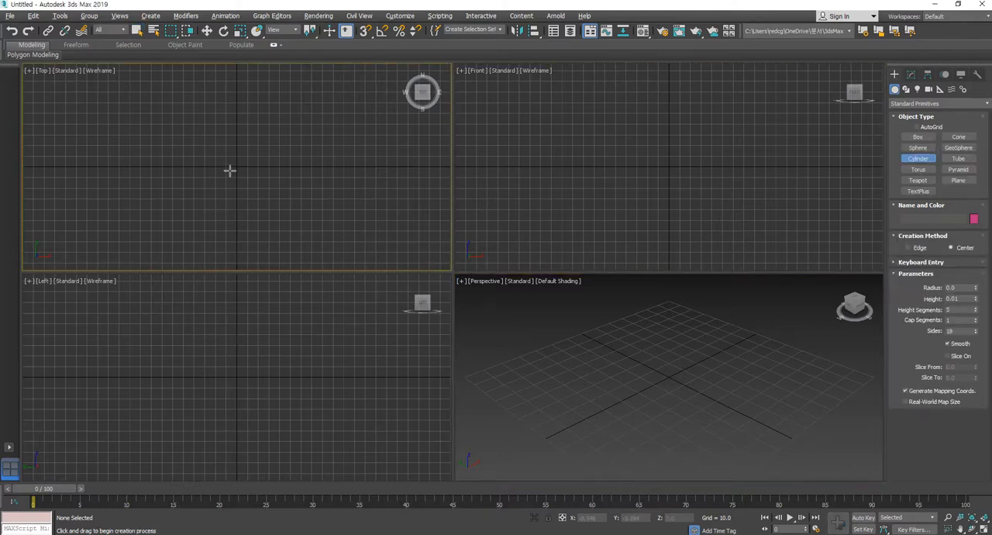
pyautogui.moveTo(234, 167)
pyautogui.mouseDown()
pyautogui.moveTo(258, 178)
pyautogui.moveTo(267, 195)
pyautogui.mouseUp()
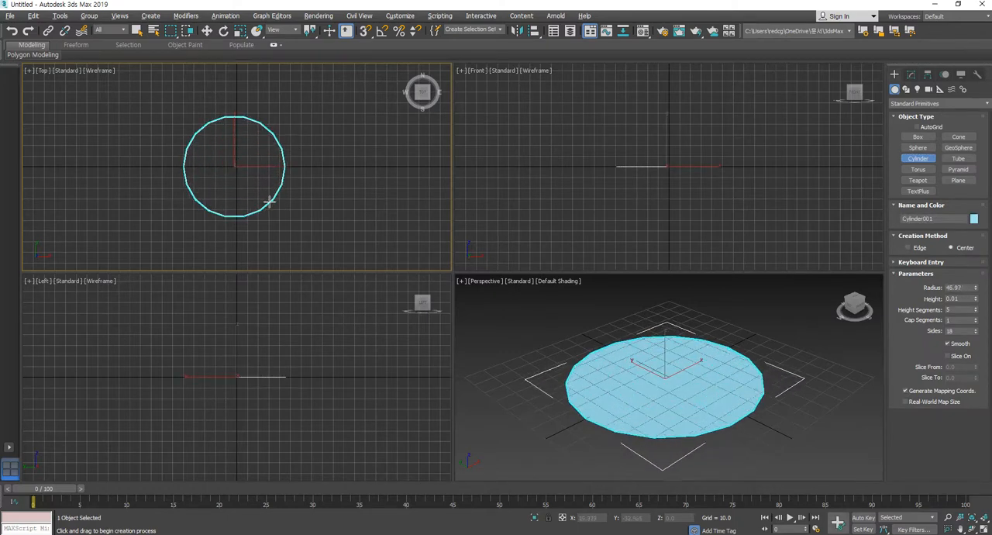
pyautogui.click(208, 32)
pyautogui.moveTo(643, 197); pyautogui.dragTo(649, 179, button='middle')
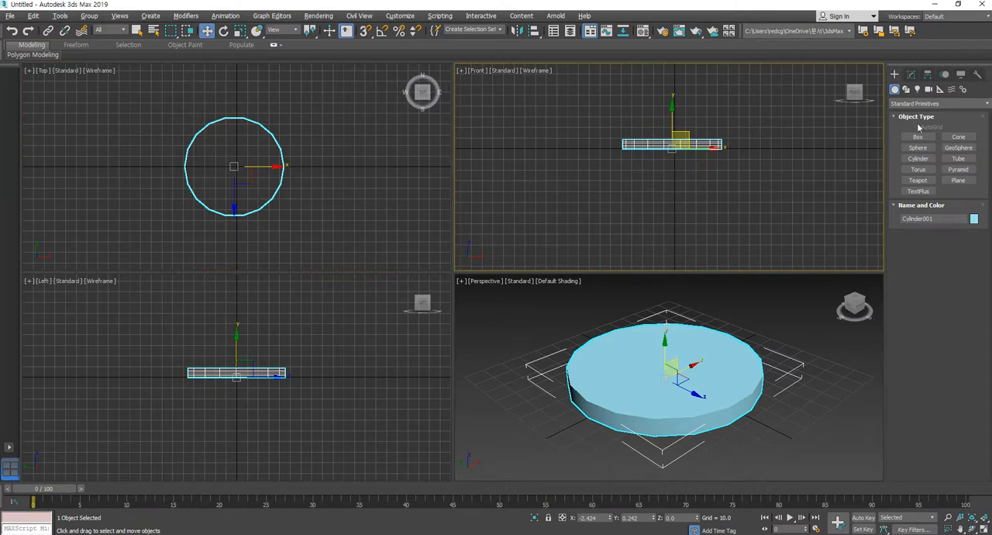
# Set the disc to 38 sides and 1 height segment, and thin it to a height of about 2.7
pyautogui.click(910, 74)
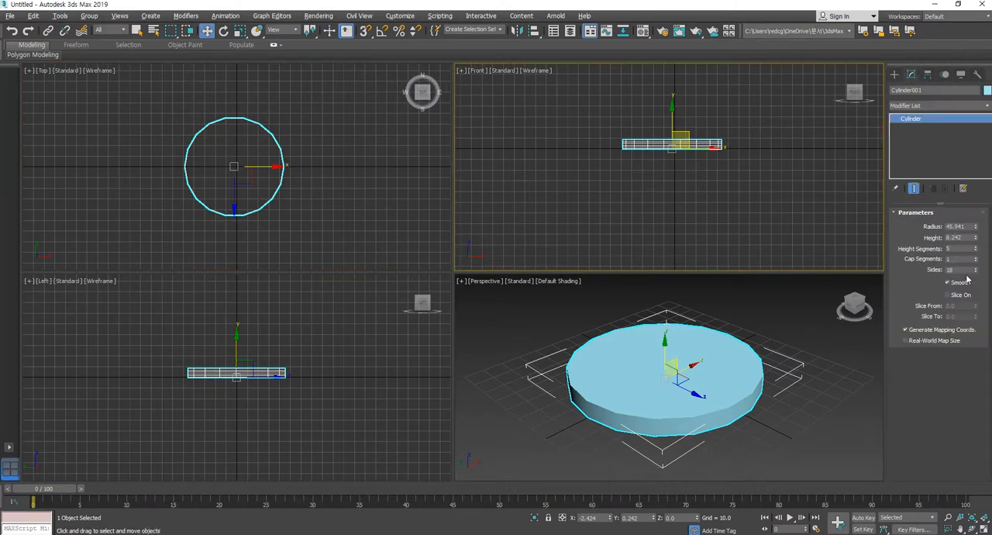
pyautogui.moveTo(974, 270)
pyautogui.mouseDown()
pyautogui.moveTo(973, 257)
pyautogui.moveTo(973, 273)
pyautogui.mouseUp()
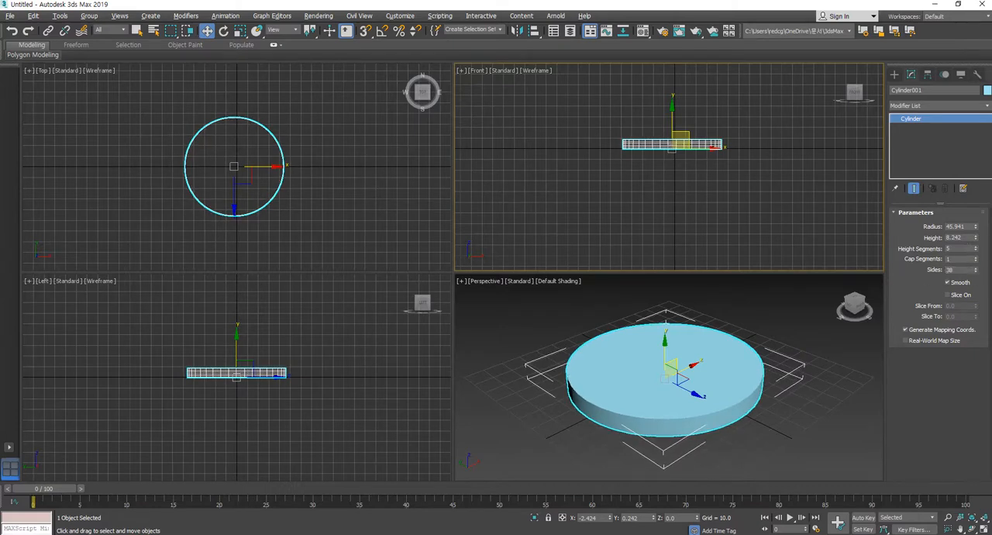
pyautogui.rightClick(974, 249)
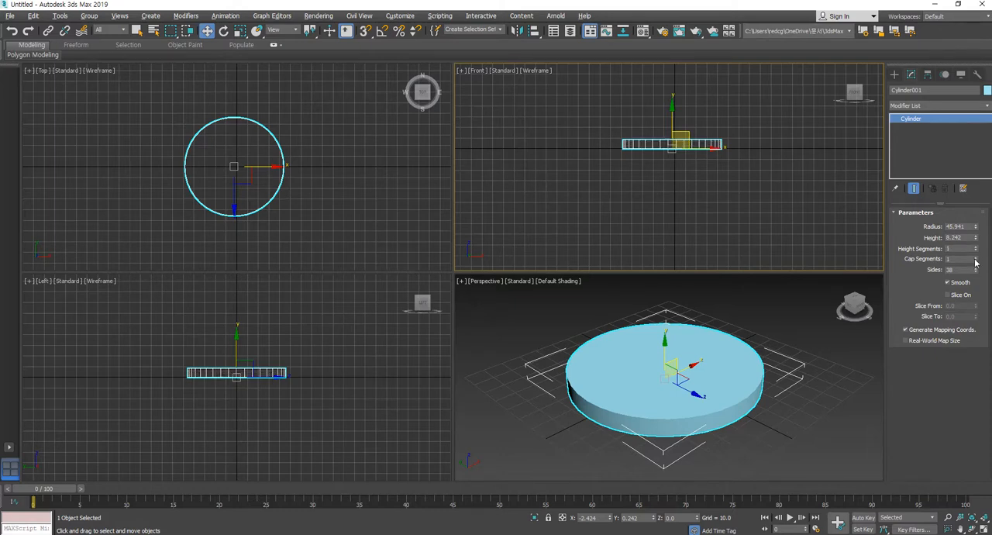
pyautogui.moveTo(976, 238); pyautogui.dragTo(973, 272)
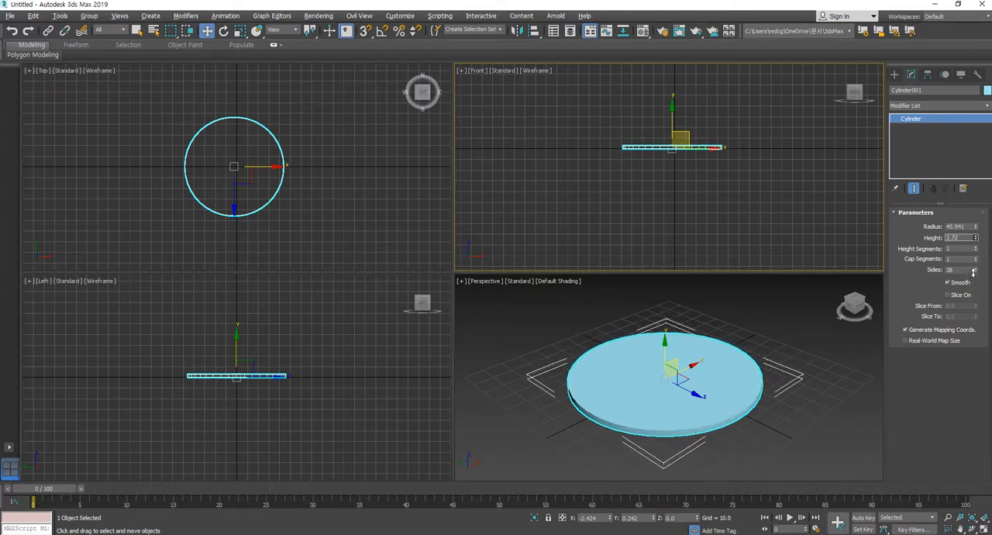
# Centre the disc at X 0, Y 0 and raise it to Z of about 64 as a tabletop
pyautogui.click(894, 74)
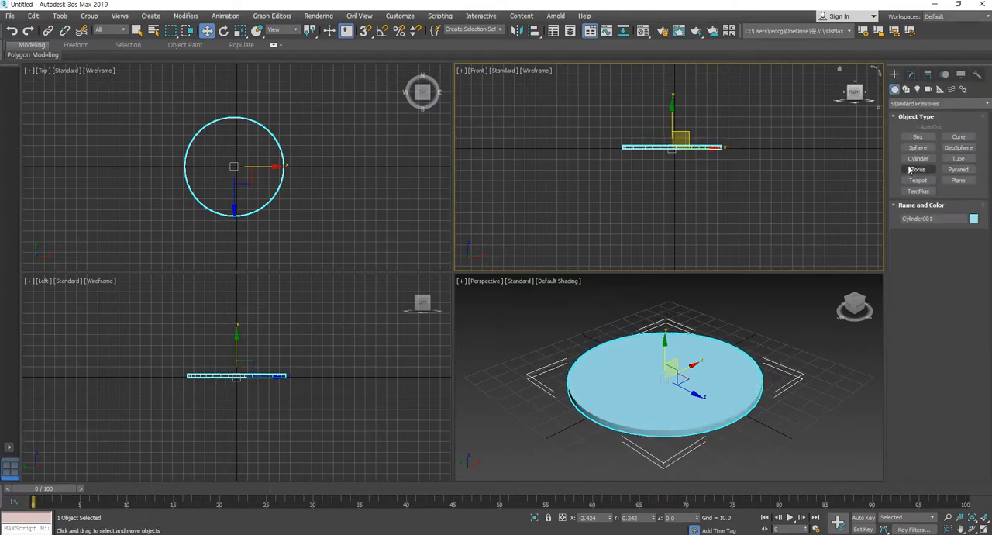
pyautogui.rightClick(611, 517)
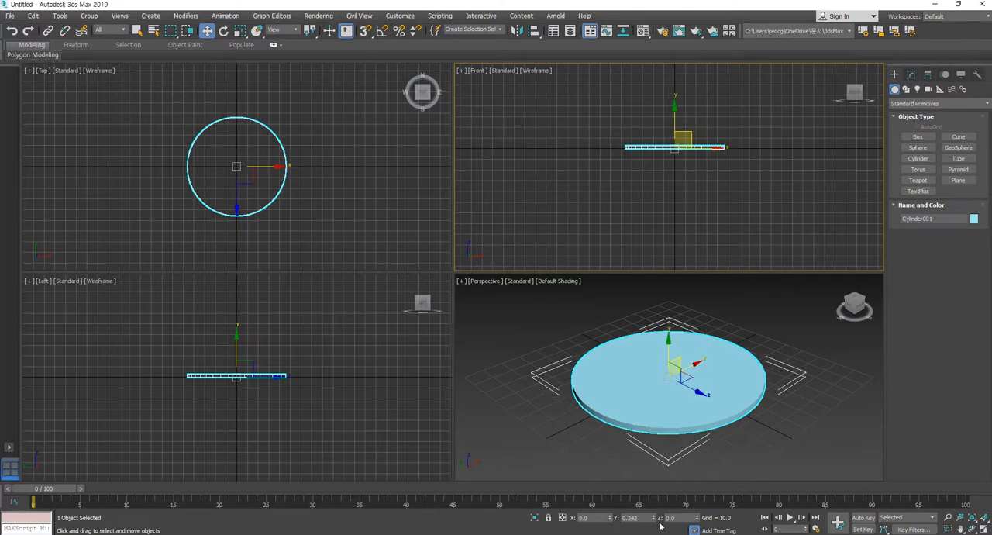
pyautogui.rightClick(656, 517)
pyautogui.scroll(-3, 687, 222)
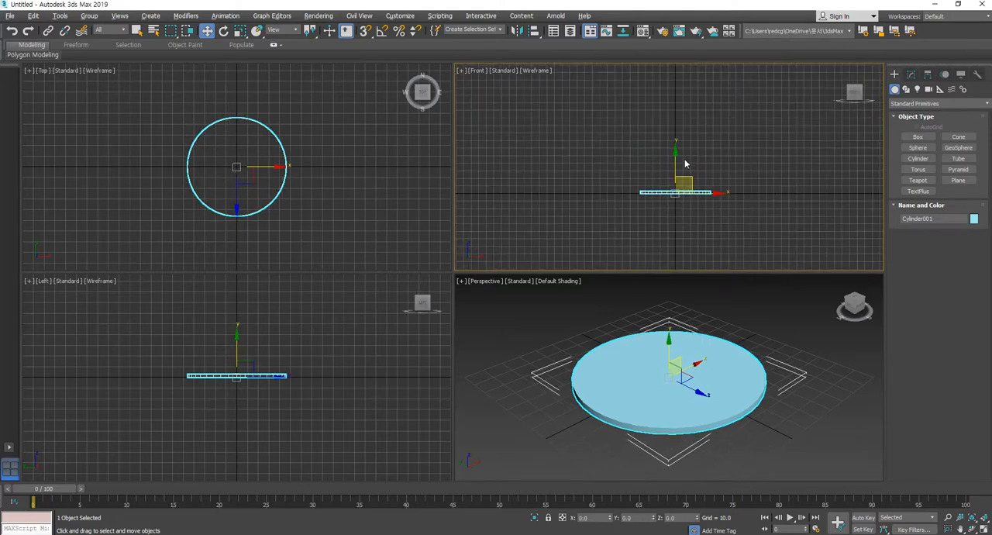
pyautogui.moveTo(672, 167); pyautogui.dragTo(675, 120)
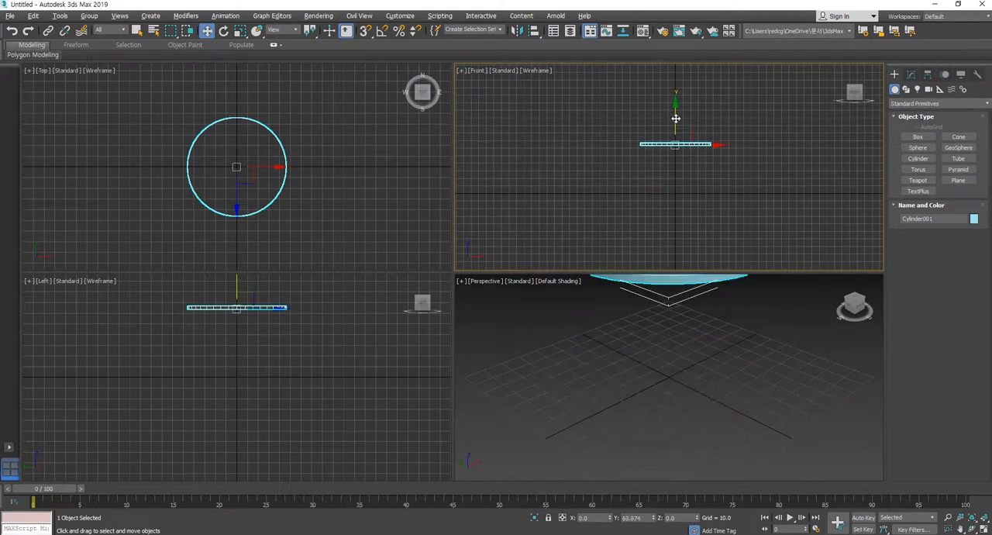
# Draw a leg cylinder with radius about 5.5 and height about 64 under the tabletop, centred at X 0, Y 0
pyautogui.click(918, 158)
pyautogui.moveTo(237, 167); pyautogui.dragTo(241, 170)
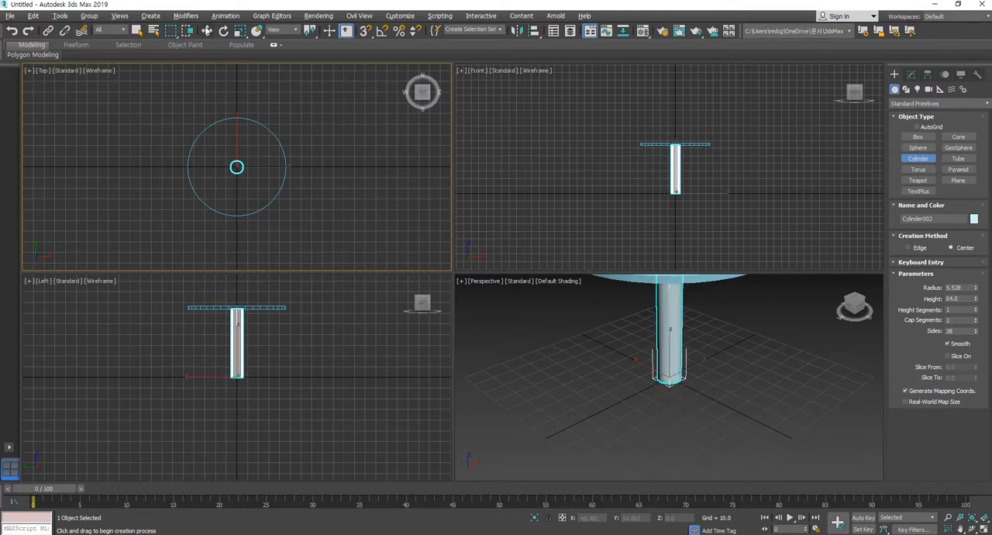
pyautogui.click(208, 31)
pyautogui.moveTo(729, 334); pyautogui.dragTo(723, 421, button='middle')
pyautogui.click(741, 424)
pyautogui.moveTo(770, 486); pyautogui.dragTo(771, 489)
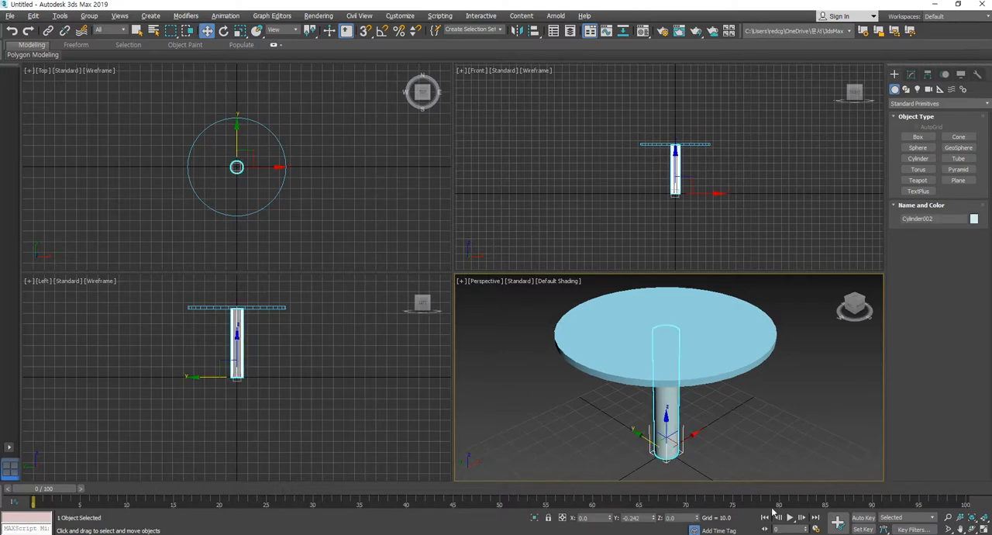
pyautogui.rightClick(656, 517)
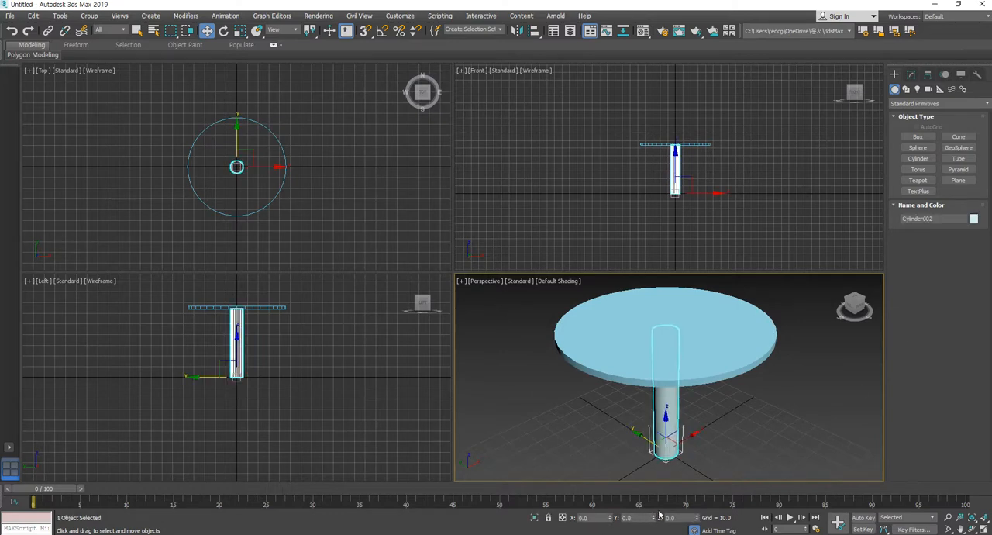
# Copy the tabletop disc straight down to the foot of the leg, at Z of about -2.7
pyautogui.click(283, 195)
pyautogui.moveTo(308, 217); pyautogui.dragTo(308, 217)
pyautogui.click(695, 148)
pyautogui.keyDown('shift'); pyautogui.moveTo(676, 118); pyautogui.dragTo(678, 170); pyautogui.keyUp('shift')
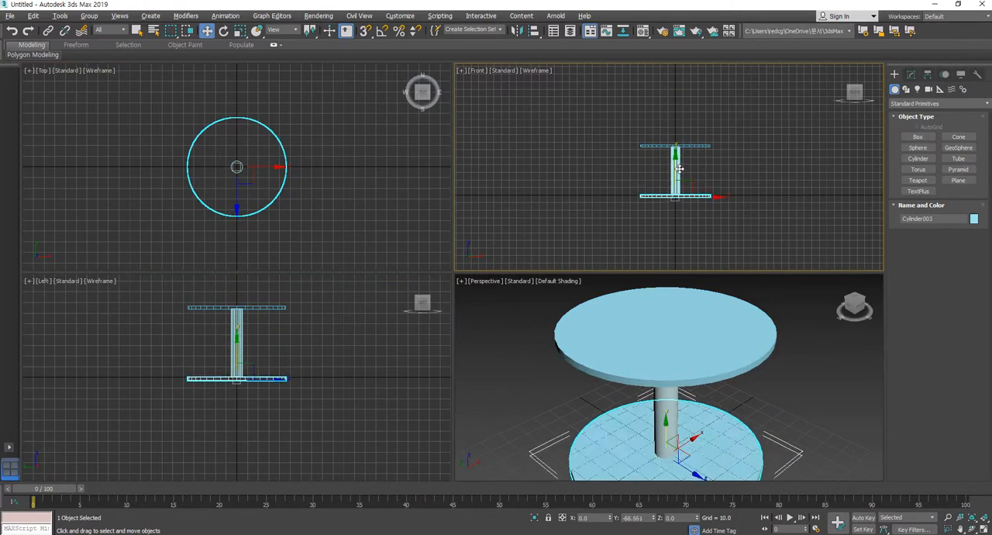
pyautogui.click(501, 319)
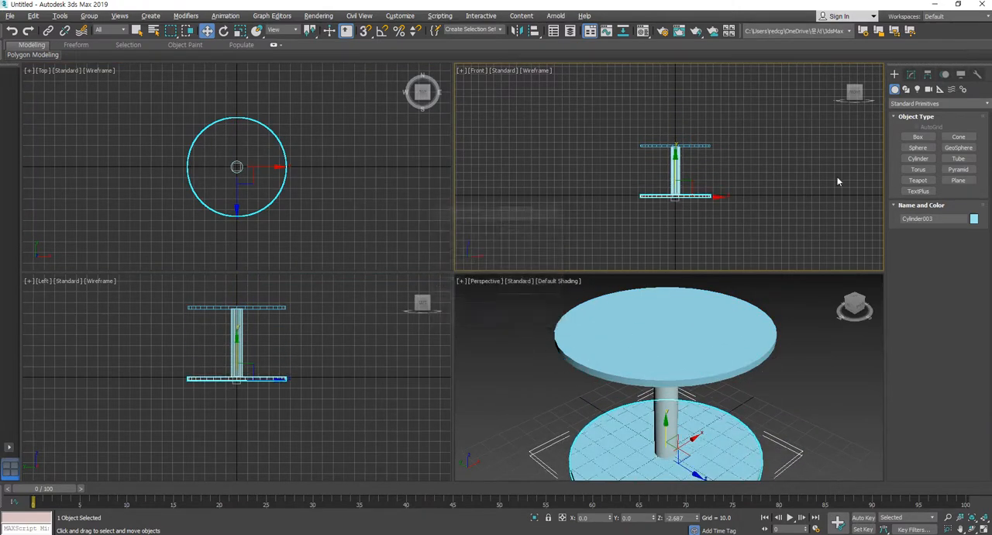
# Reduce the base disc's radius to about a third of the tabletop's
pyautogui.click(912, 76)
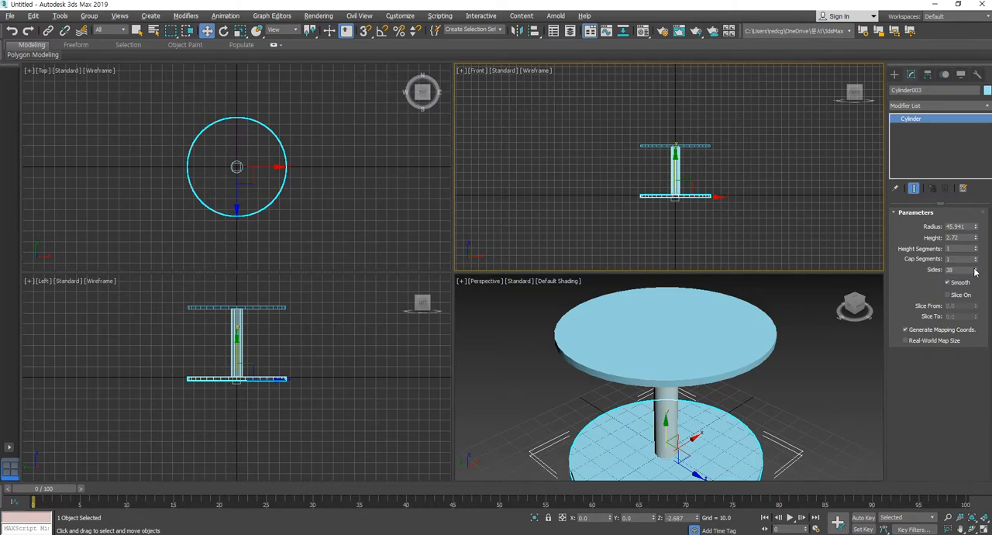
pyautogui.moveTo(976, 225); pyautogui.dragTo(977, 265)
pyautogui.click(802, 403)
pyautogui.scroll(-5, 784, 419)
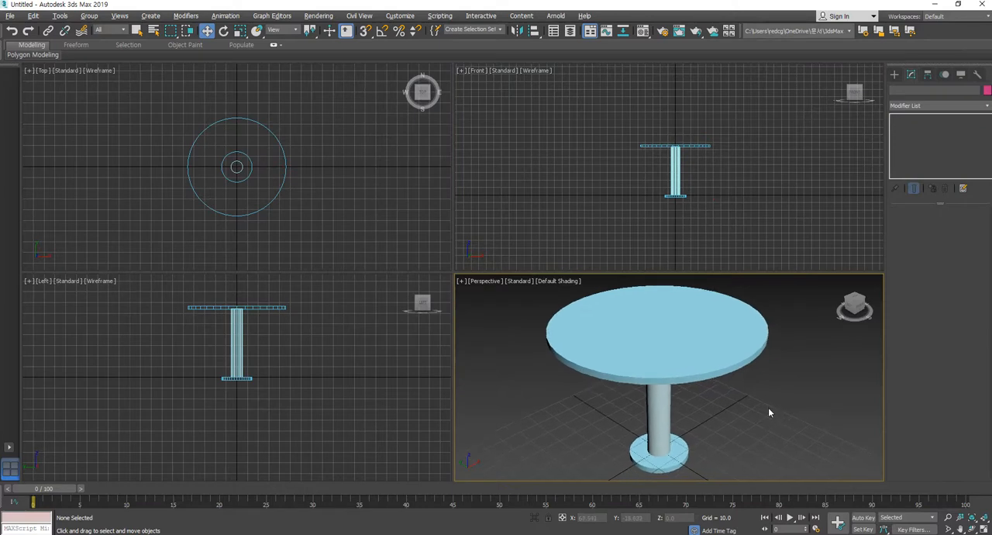
pyautogui.moveTo(718, 391); pyautogui.dragTo(722, 394, button='middle')
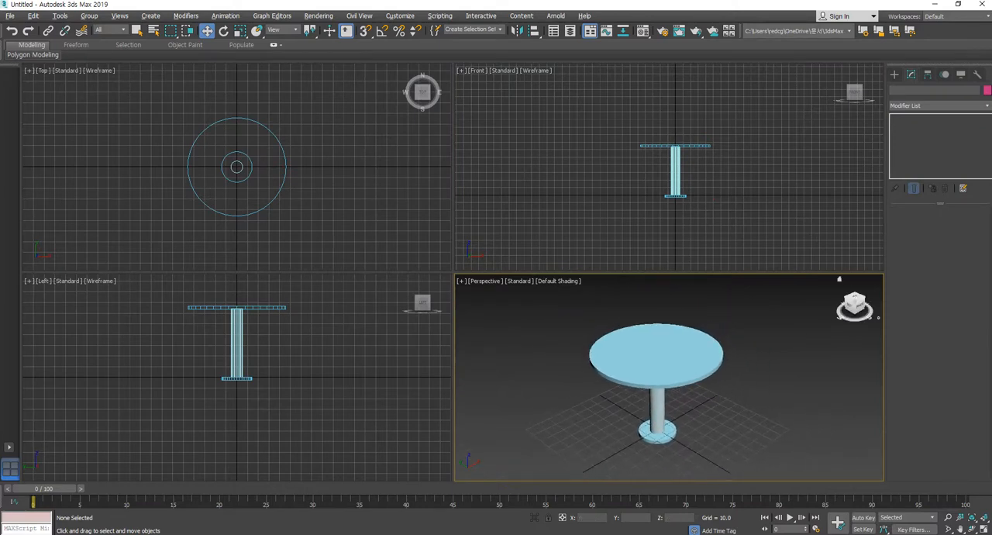
# Draw a teapot with radius about 9.8 just left of the table's centre in the Top view
pyautogui.click(894, 75)
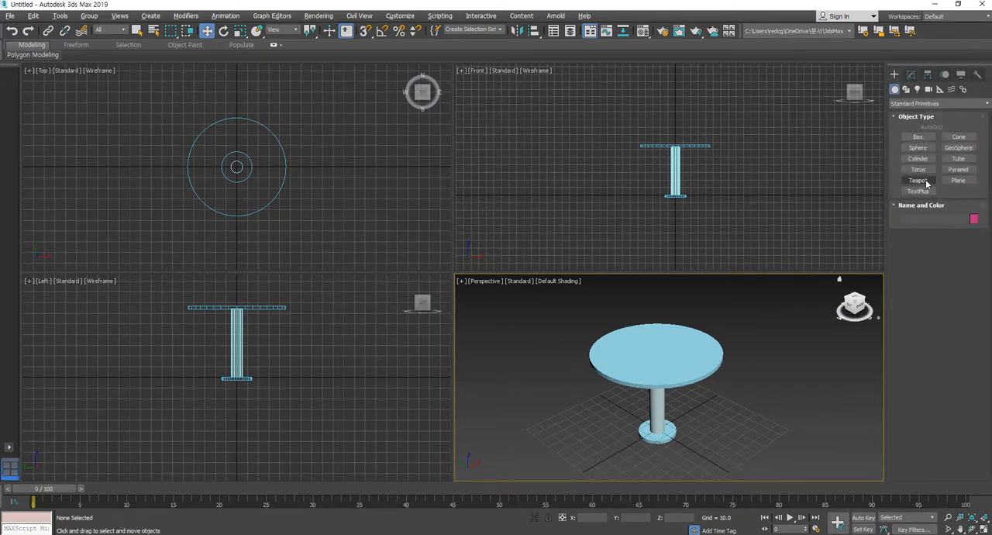
pyautogui.click(918, 179)
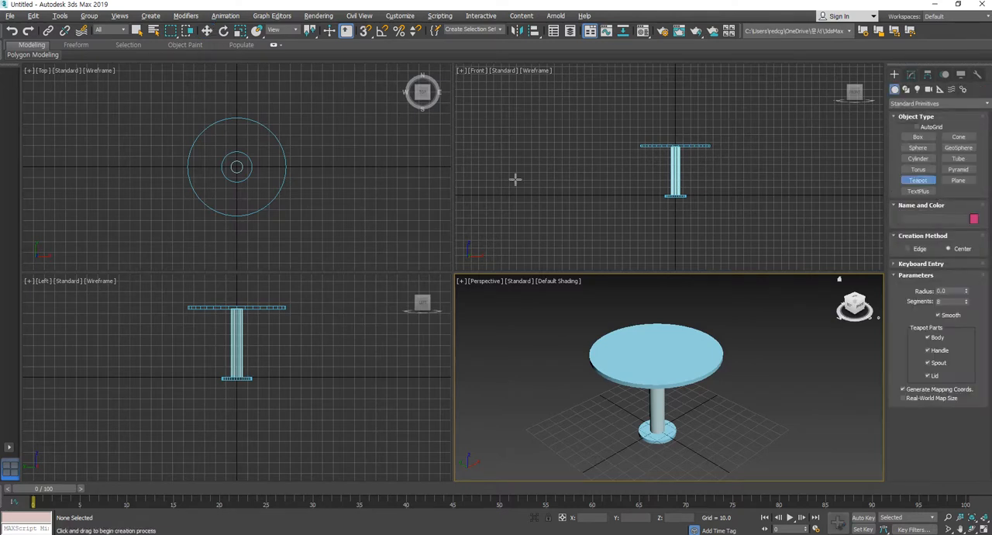
pyautogui.moveTo(214, 168); pyautogui.dragTo(223, 172)
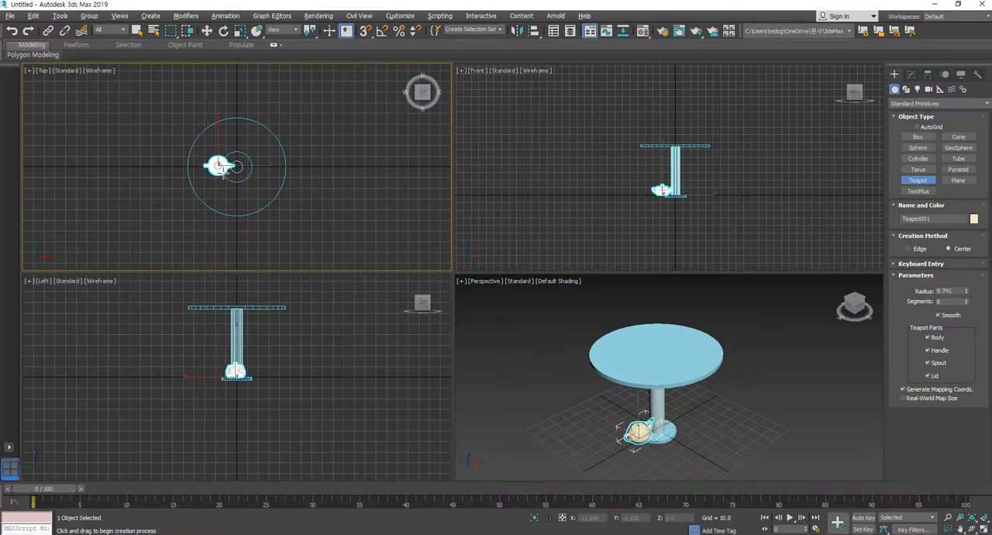
# Raise the teapot so it rests on the tabletop at Z of about 66.3, slightly left of the table's centre
pyautogui.click(207, 30)
pyautogui.moveTo(682, 194); pyautogui.dragTo(680, 258, button='middle')
pyautogui.scroll(2, 680, 258)
pyautogui.moveTo(663, 246); pyautogui.dragTo(671, 177)
pyautogui.scroll(5, 664, 404)
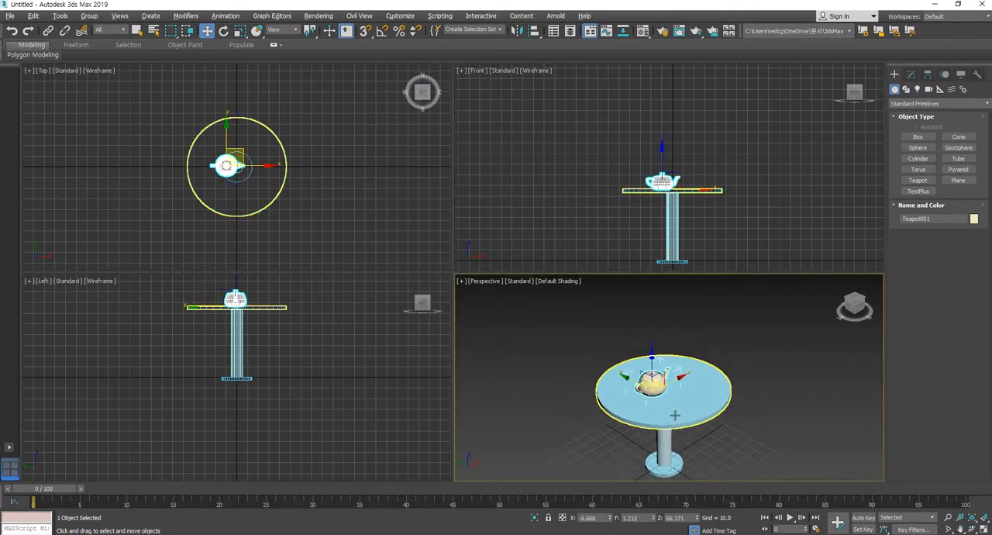
pyautogui.keyDown('alt'); pyautogui.moveTo(712, 419); pyautogui.dragTo(674, 398, button='middle'); pyautogui.keyUp('alt')
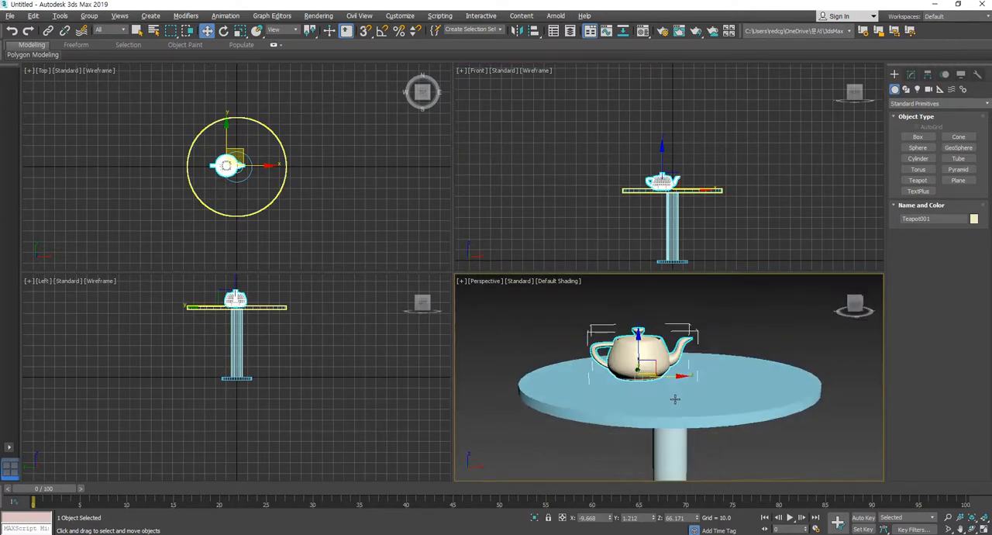
pyautogui.scroll(4, 671, 191)
pyautogui.scroll(5, 671, 192)
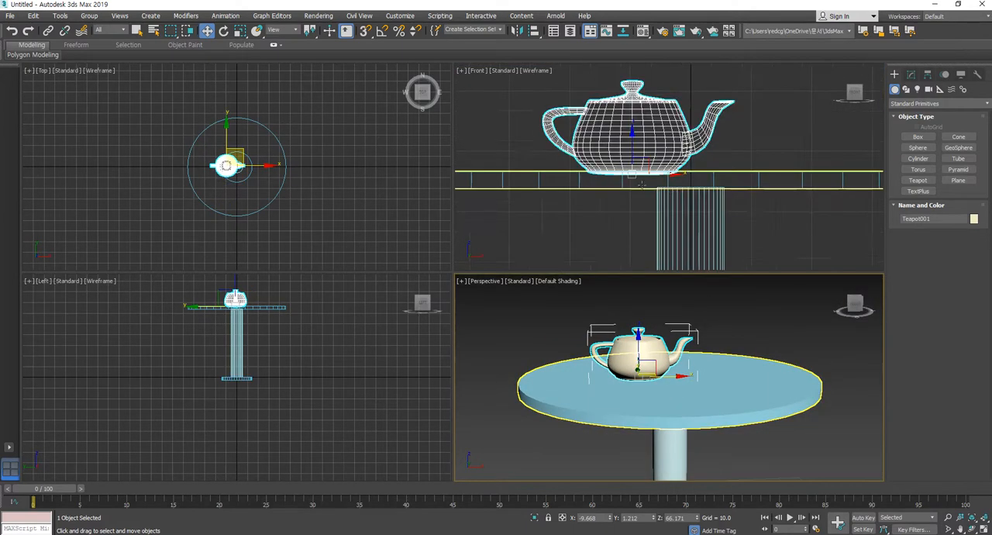
pyautogui.click(633, 146)
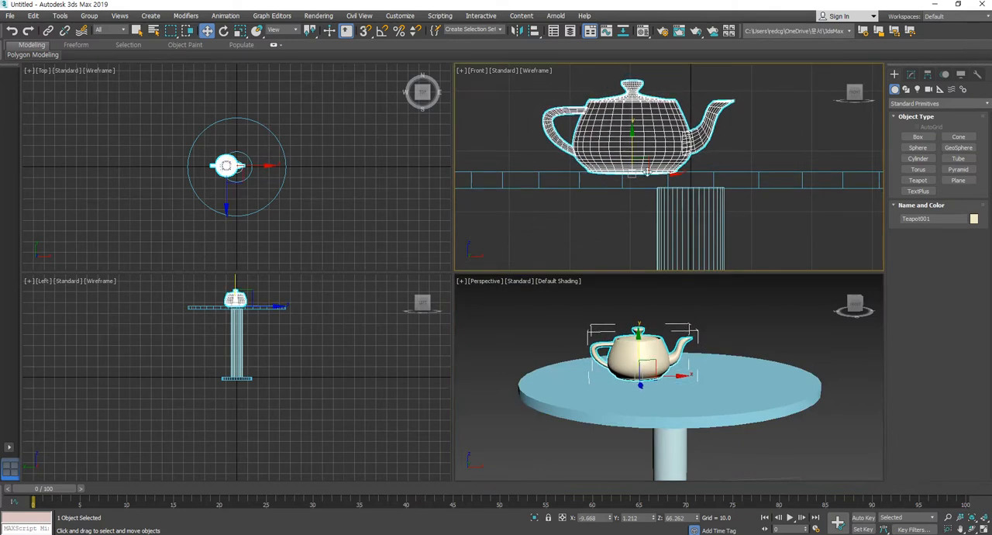
pyautogui.scroll(-4, 642, 164)
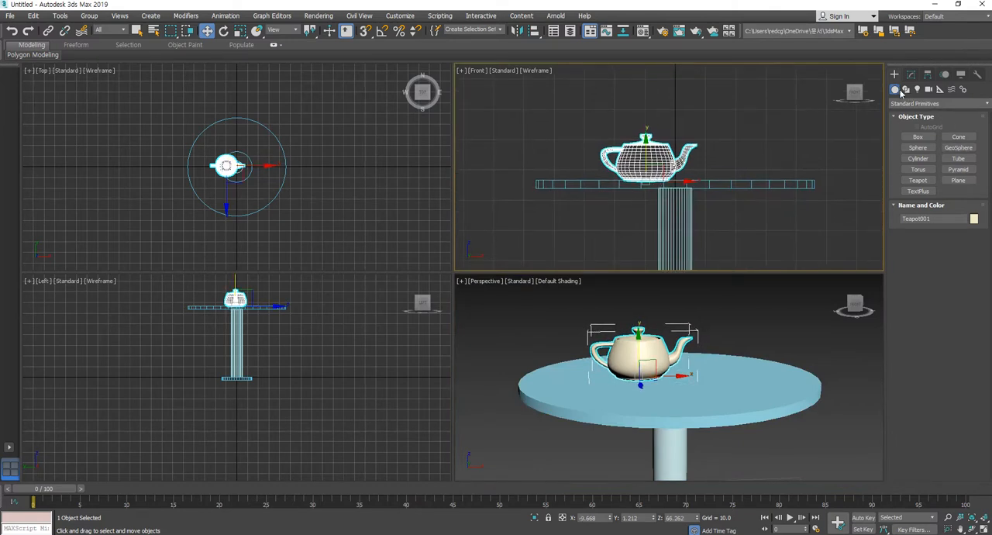
# Draw a small cup cylinder beside the teapot's spout in the Top view, with radius about 2.9 and height about 16
pyautogui.click(917, 158)
pyautogui.moveTo(313, 157); pyautogui.dragTo(307, 189, button='middle')
pyautogui.scroll(8, 307, 189)
pyautogui.moveTo(286, 164); pyautogui.dragTo(287, 161)
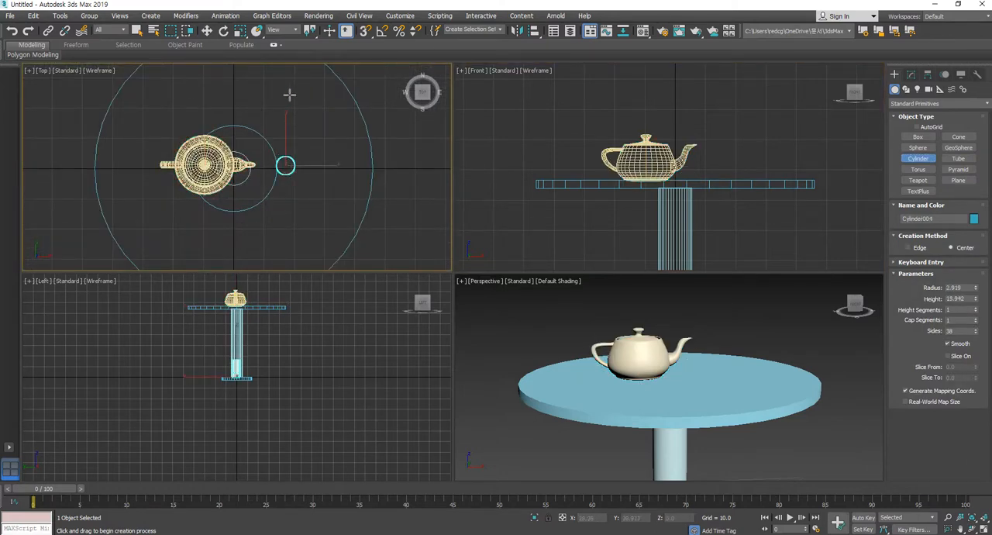
# Raise the cup cylinder to tabletop level beside the teapot's spout, at Z of about 67
pyautogui.click(206, 30)
pyautogui.hotkey('ctrl', 'shift', 'z')
pyautogui.moveTo(717, 228); pyautogui.dragTo(724, 85)
pyautogui.hotkey('ctrl', 'shift', 'z')
pyautogui.moveTo(737, 116); pyautogui.dragTo(726, 220, button='middle')
pyautogui.scroll(5, 686, 227)
# Shorten the cup cylinder to a height of about 8 and lower it onto the tabletop at Z of about 66.7
pyautogui.click(910, 74)
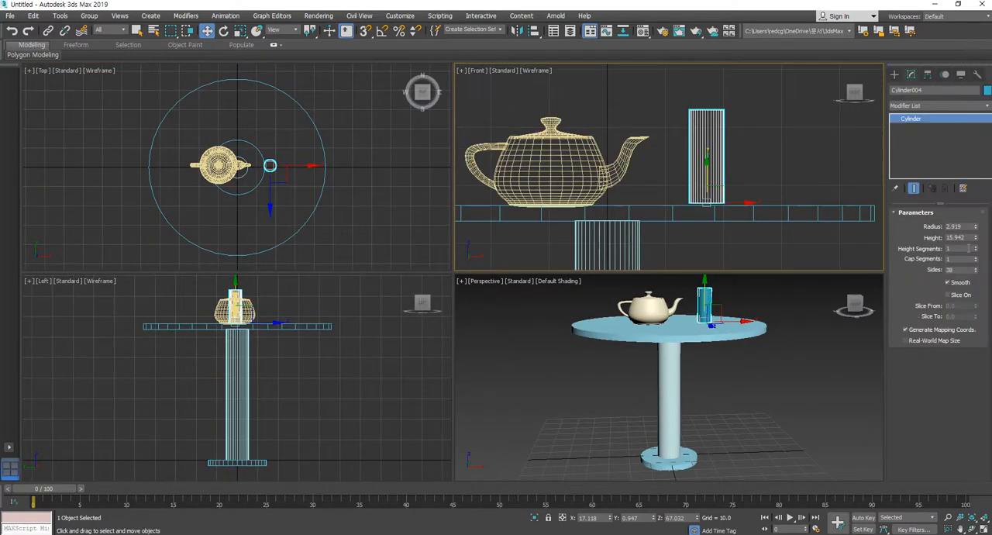
pyautogui.moveTo(974, 237); pyautogui.dragTo(977, 268)
pyautogui.moveTo(703, 177); pyautogui.dragTo(706, 179)
pyautogui.click(755, 251)
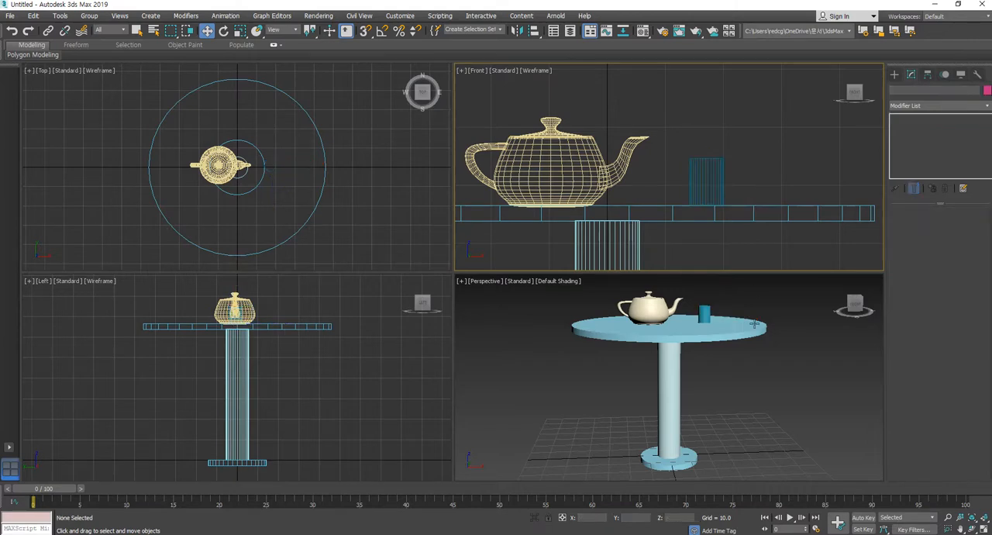
# Convert the cup cylinder beside the teapot's spout to an Editable Poly
pyautogui.scroll(5, 755, 292)
pyautogui.click(710, 372)
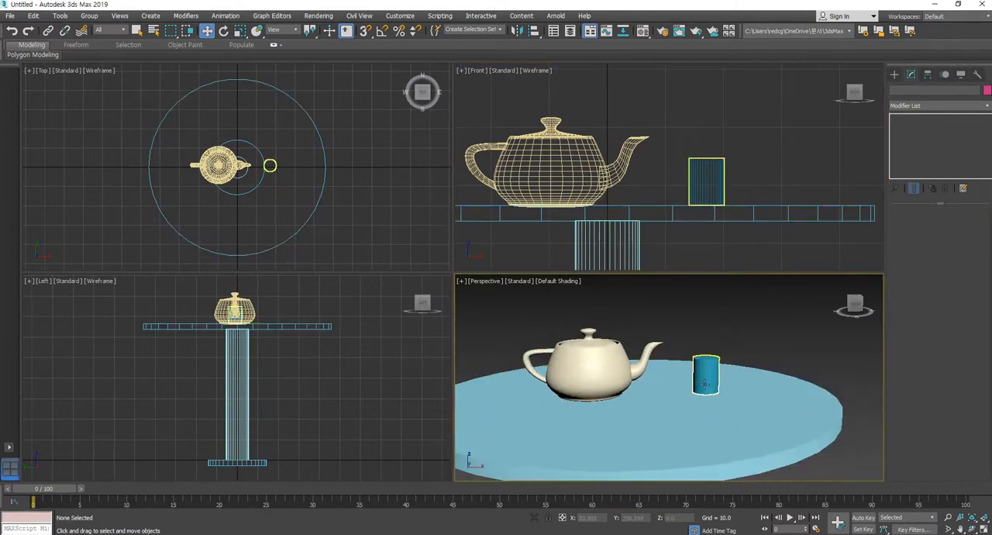
pyautogui.moveTo(676, 154); pyautogui.dragTo(758, 178)
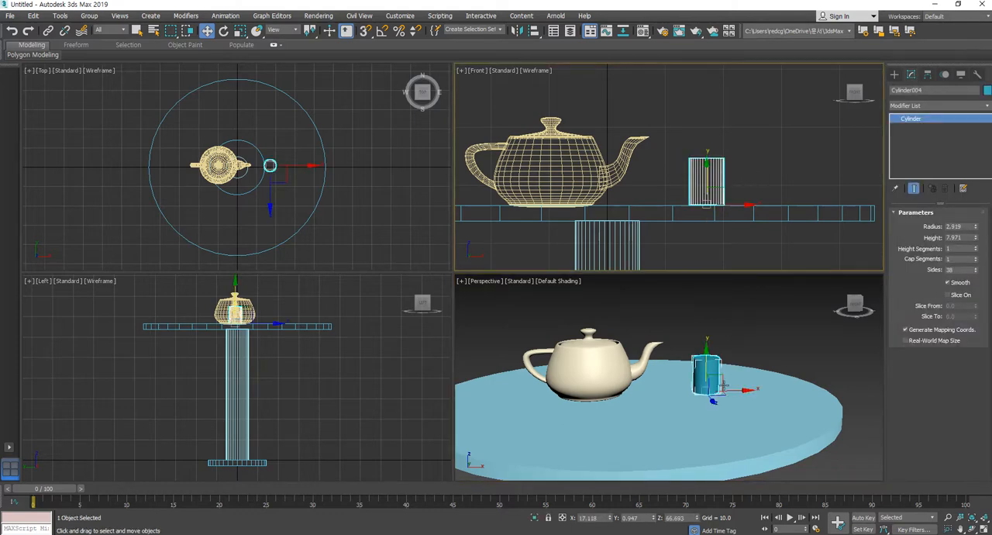
pyautogui.scroll(5, 733, 375)
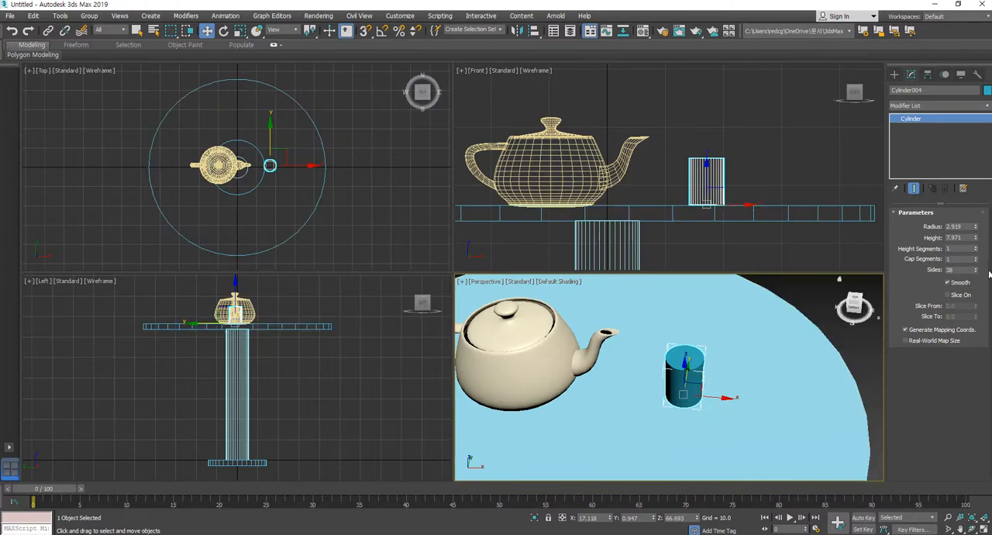
pyautogui.rightClick(936, 123)
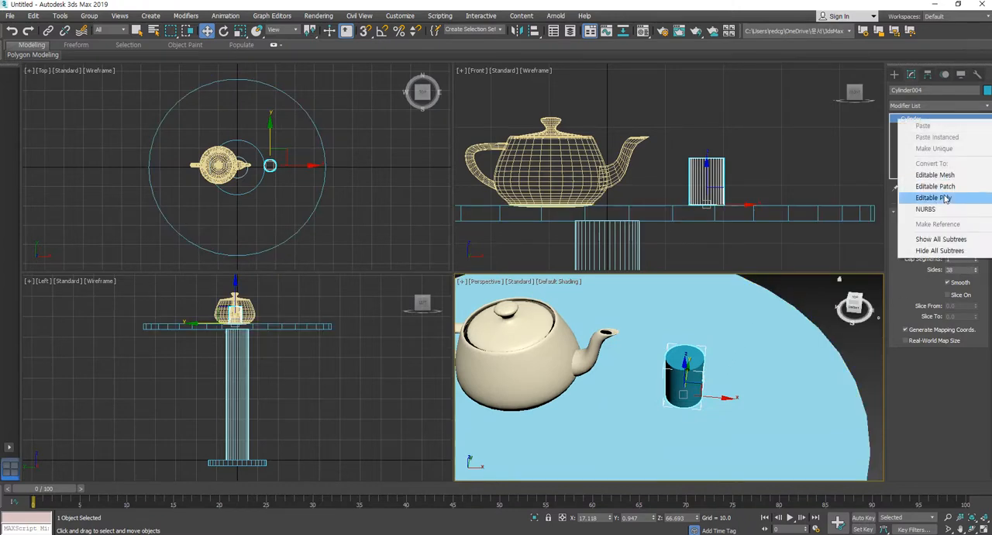
pyautogui.click(945, 197)
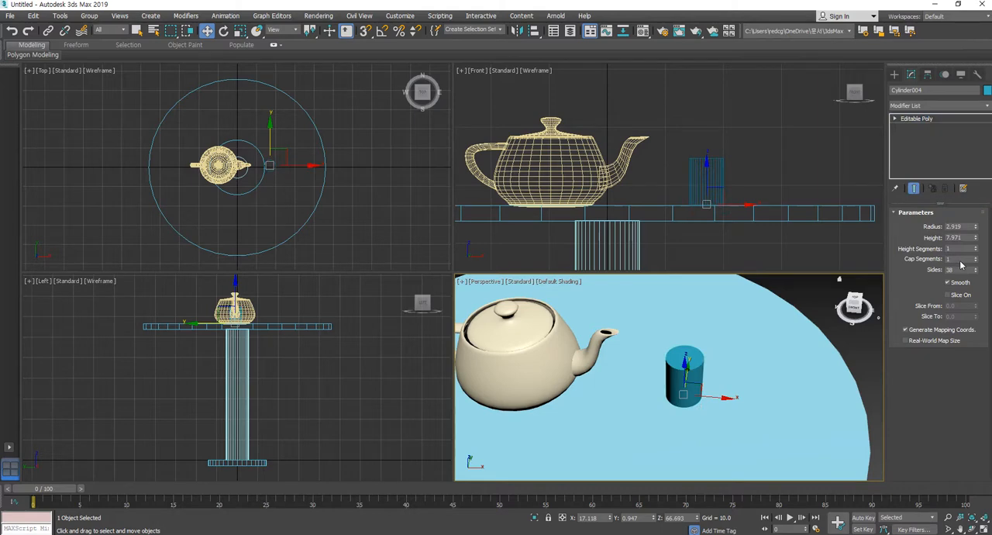
# Inset the cup's top polygon slightly to leave a thin rim around its edge
pyautogui.moveTo(629, 408); pyautogui.dragTo(612, 413, button='middle')
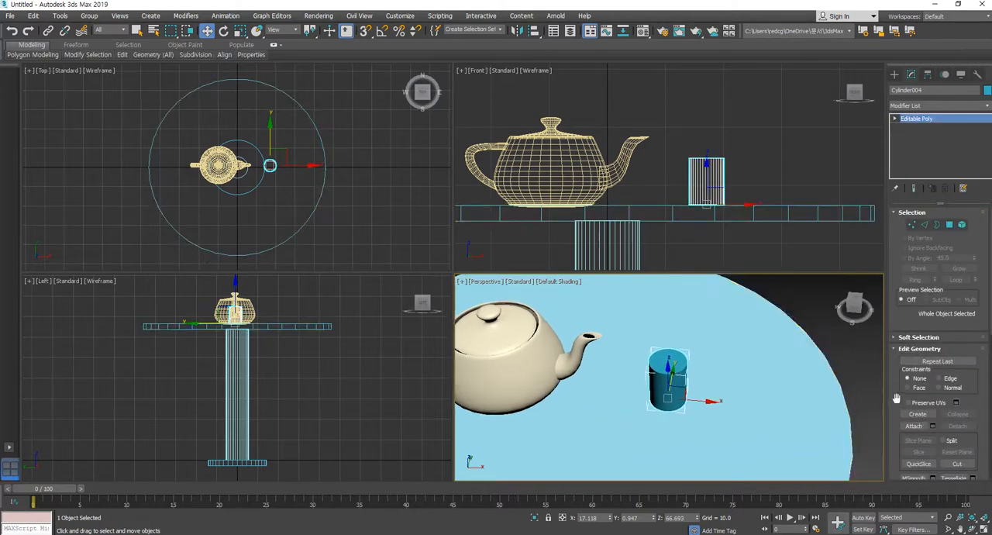
pyautogui.click(950, 224)
pyautogui.click(669, 358)
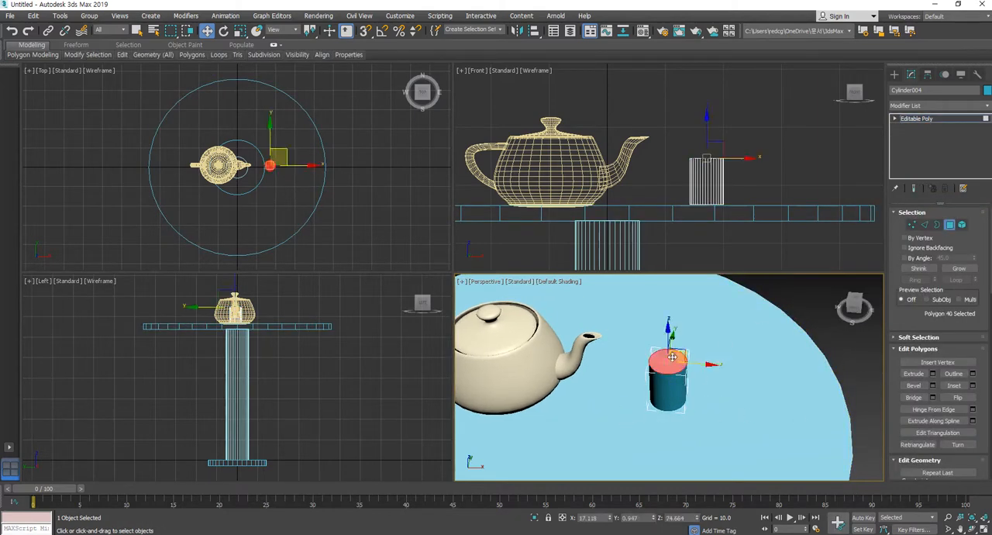
pyautogui.scroll(-2, 894, 423)
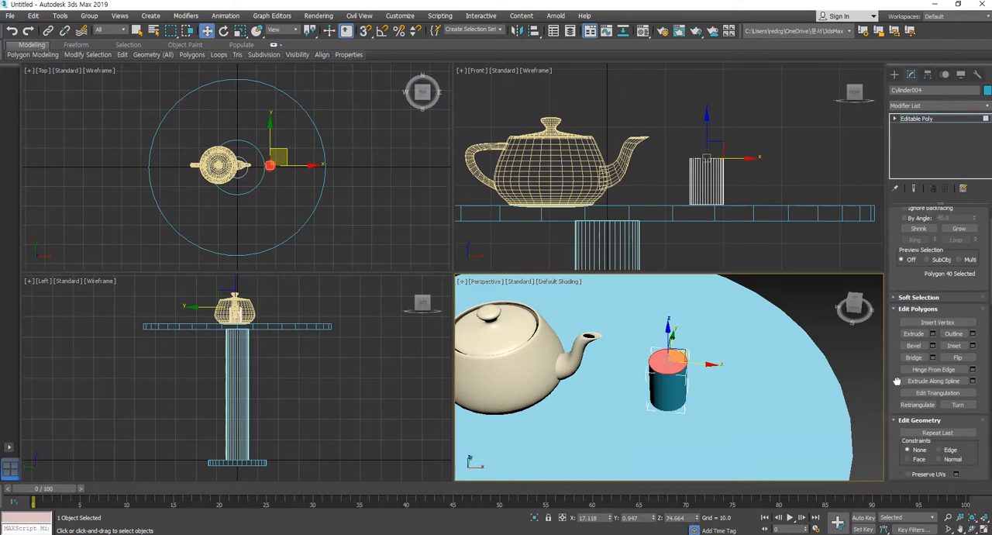
pyautogui.click(953, 345)
pyautogui.scroll(3, 666, 366)
pyautogui.moveTo(660, 367); pyautogui.dragTo(656, 362)
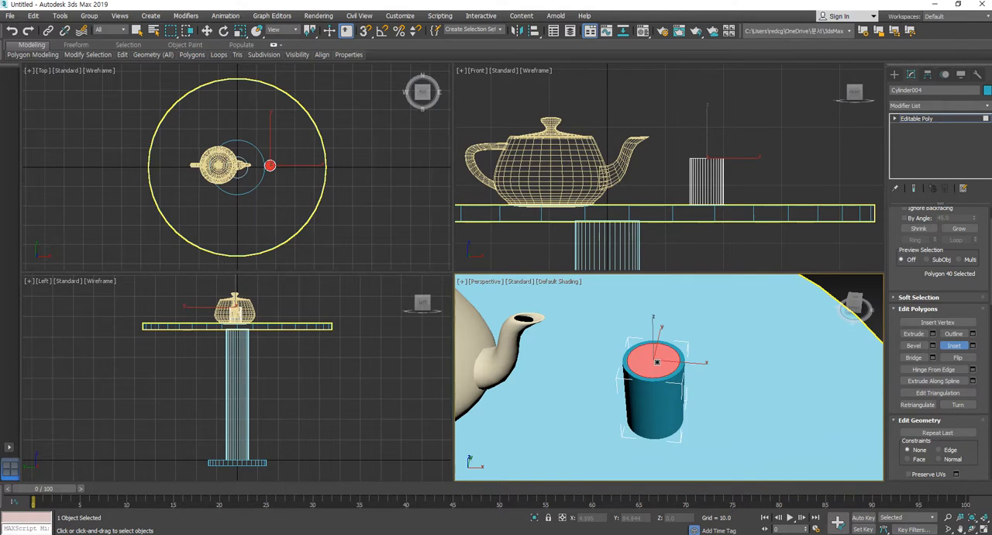
# Extrude the inset polygon down inside the cup to just above its base, at Z of about 67.2, hollowing it out
pyautogui.click(913, 333)
pyautogui.moveTo(657, 355); pyautogui.dragTo(658, 376)
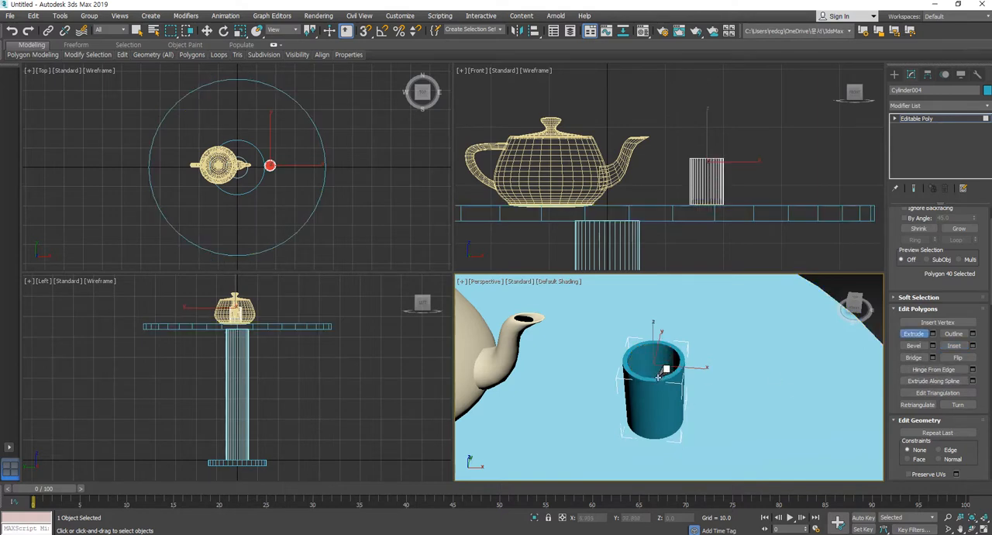
pyautogui.click(914, 334)
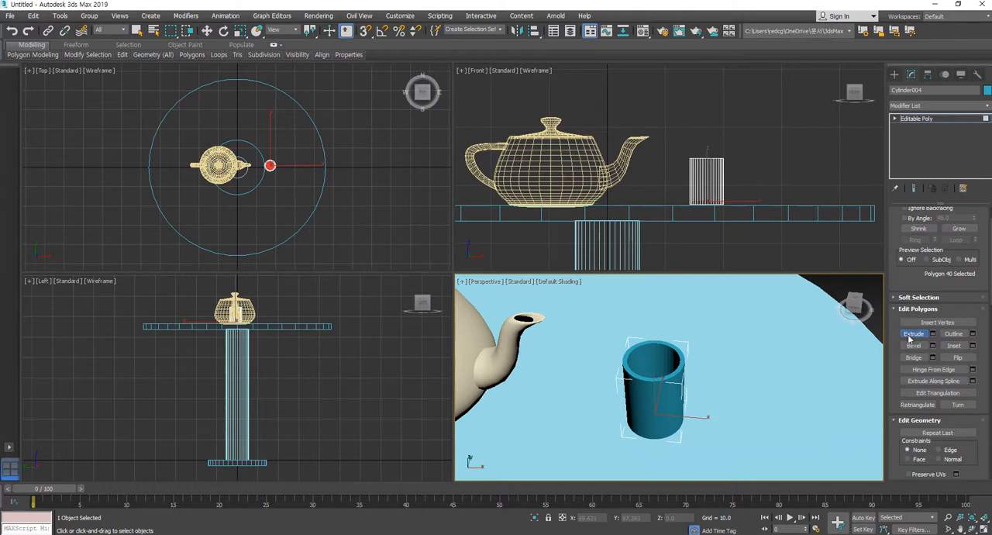
pyautogui.press('w')
pyautogui.click(771, 143)
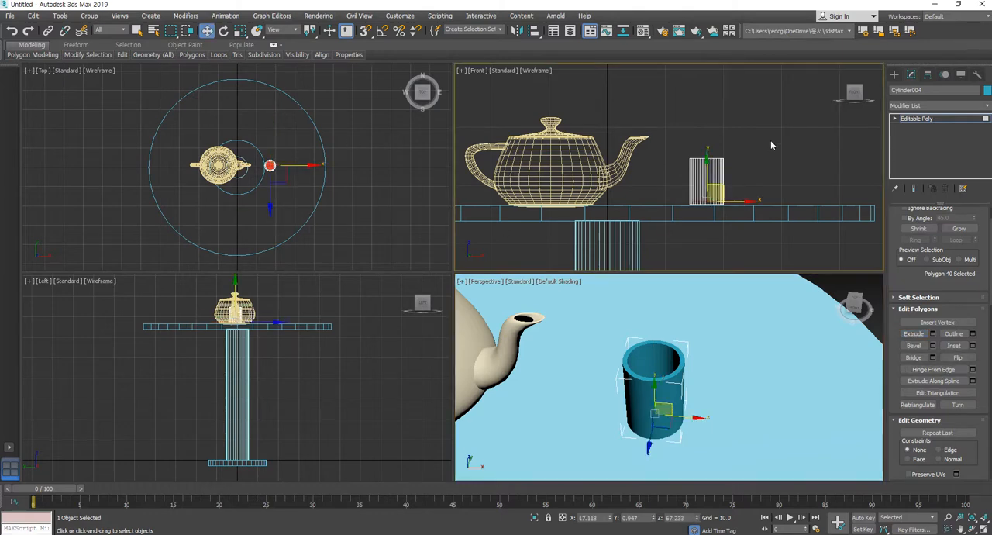
# Apply a Taper modifier to the whole cup with an amount of 0.32 so it widens towards the rim
pyautogui.click(959, 106)
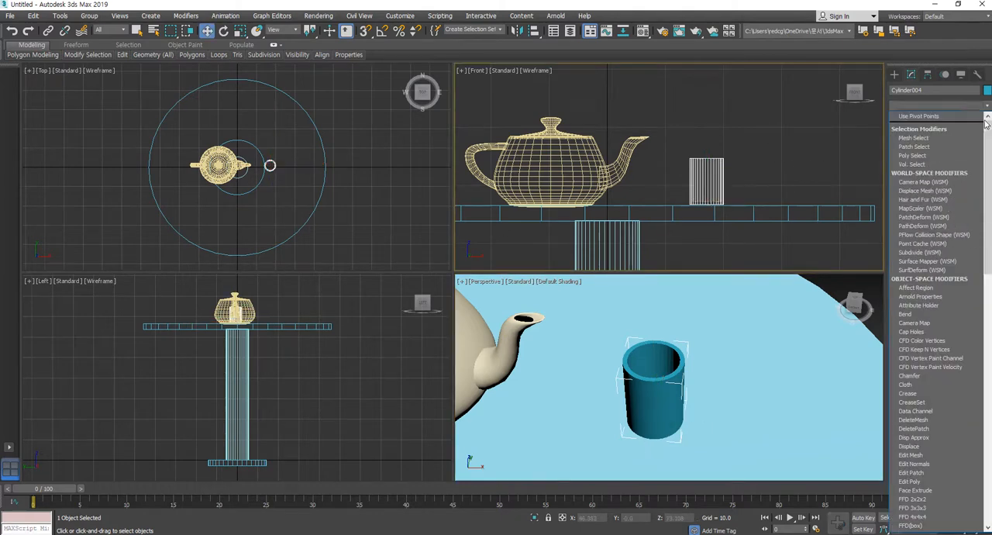
pyautogui.scroll(-10, 988, 130)
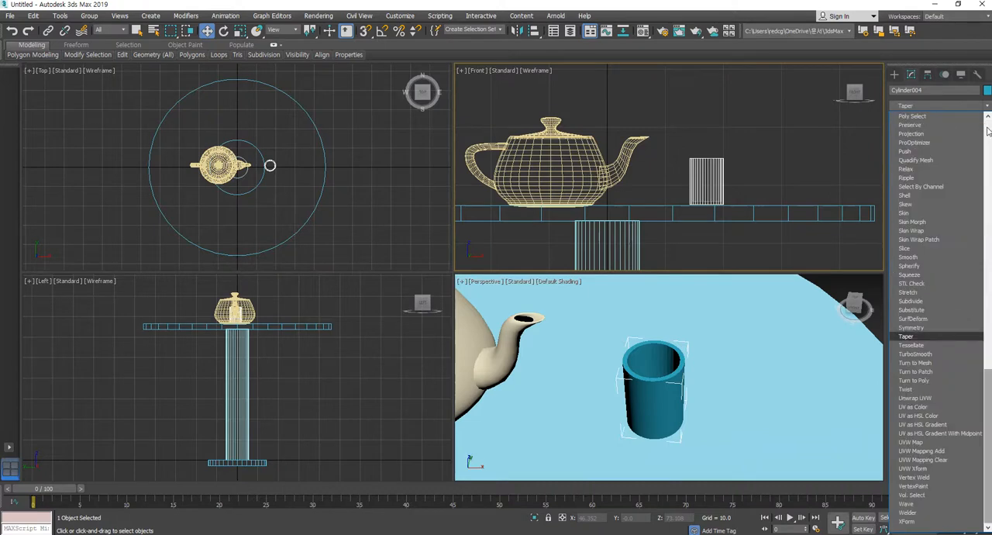
pyautogui.click(905, 339)
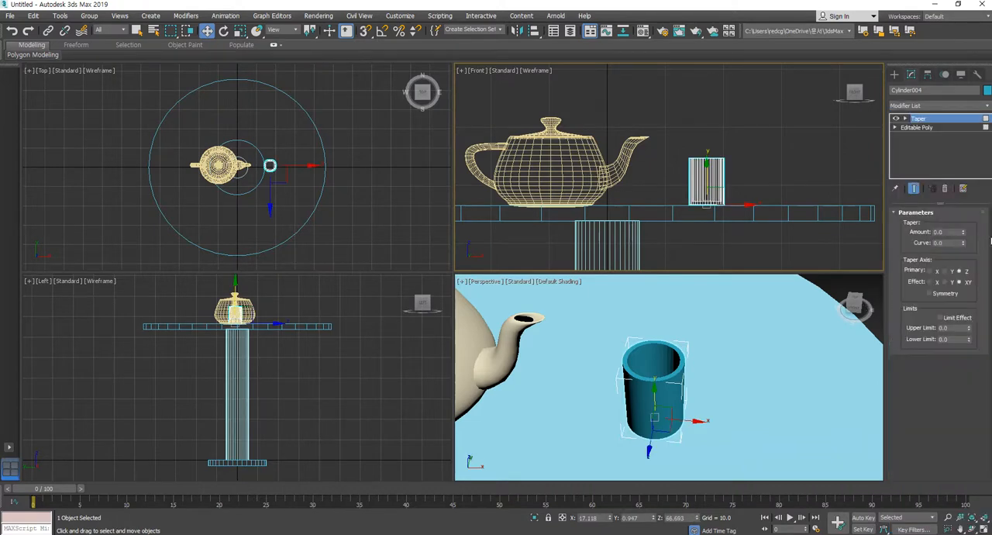
pyautogui.moveTo(963, 225)
pyautogui.mouseDown()
pyautogui.moveTo(961, 193)
pyautogui.moveTo(966, 216)
pyautogui.mouseUp()
pyautogui.moveTo(963, 192); pyautogui.dragTo(929, 199)
pyautogui.click(916, 127)
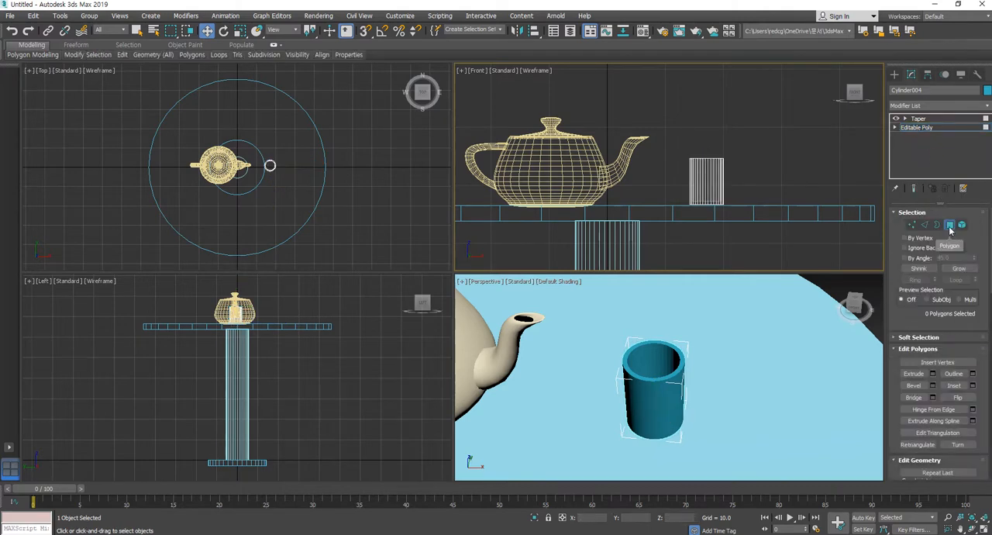
pyautogui.click(949, 227)
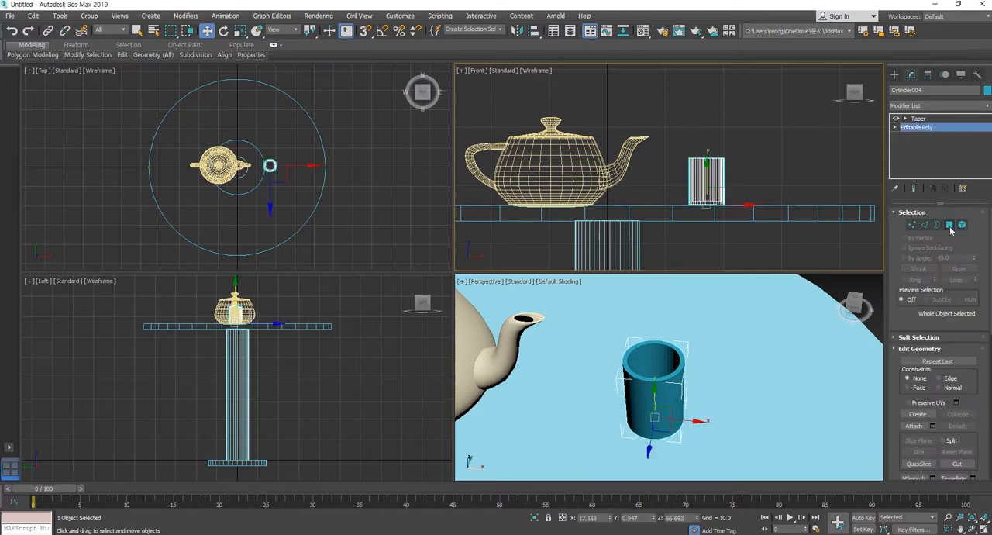
pyautogui.click(918, 118)
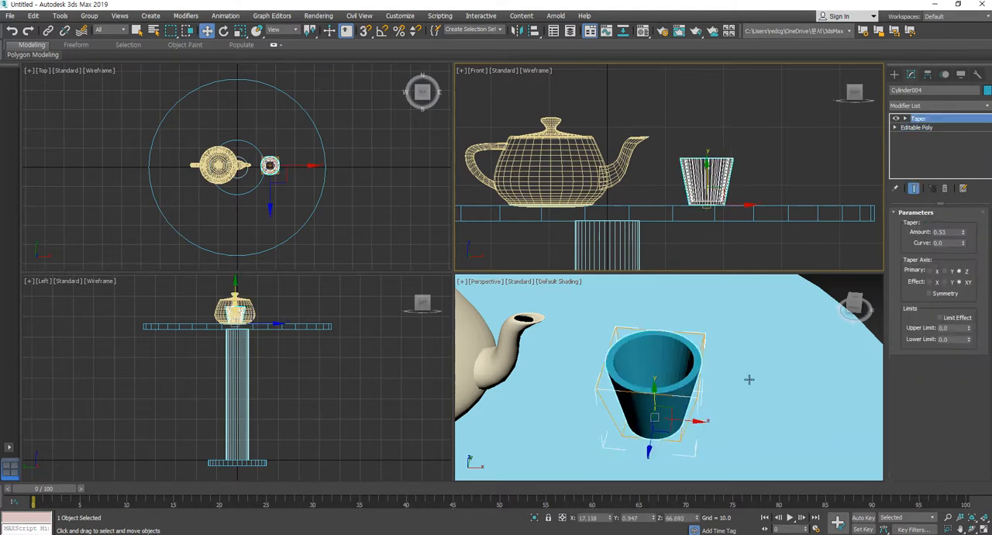
pyautogui.moveTo(964, 232); pyautogui.dragTo(963, 243)
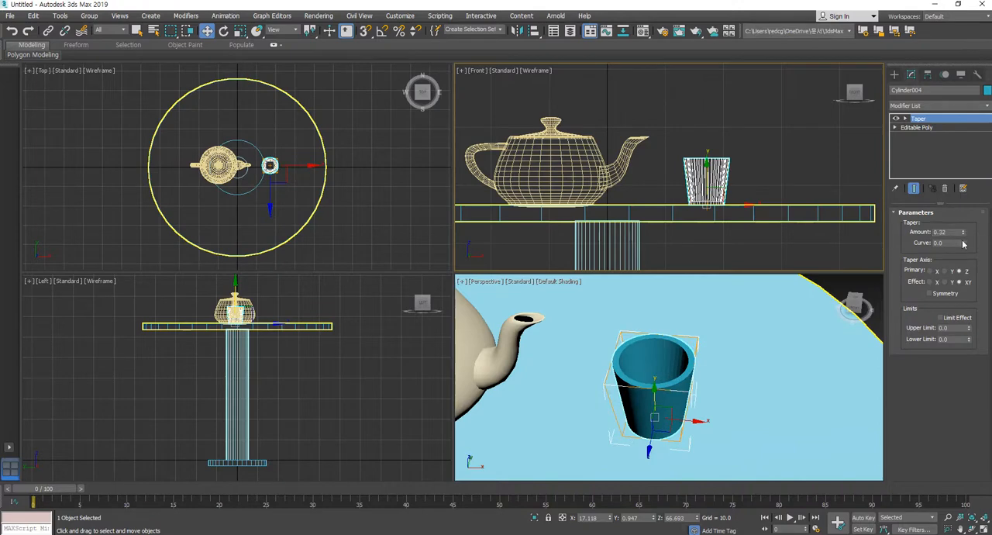
# Collapse the cup's entire modifier stack into a single Editable Poly
pyautogui.rightClick(929, 121)
pyautogui.click(918, 222)
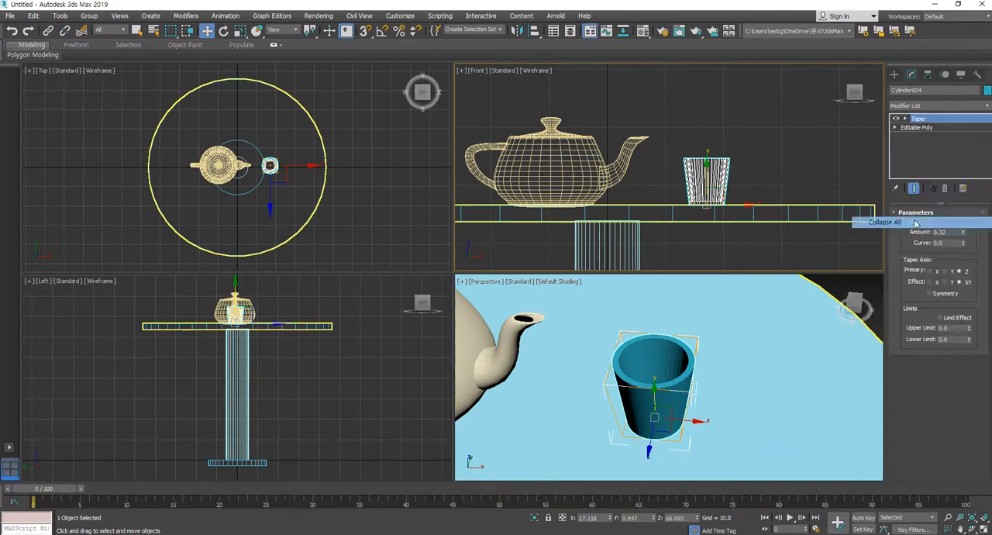
pyautogui.click(545, 304)
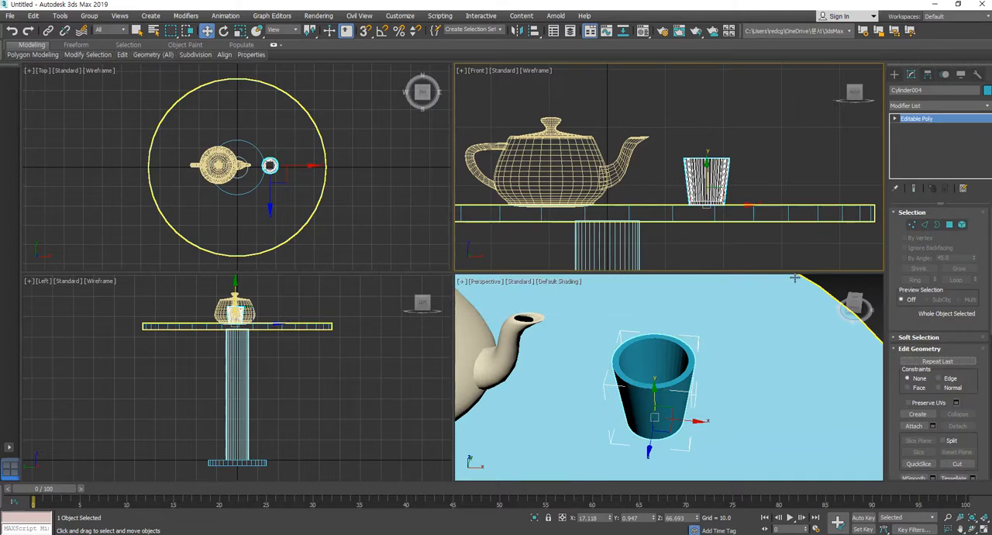
# Raise the table, teapot and cup together by about 3 units in the Left view so the base rests on the ground grid
pyautogui.hotkey('shift', 'ctrl', 'z')
pyautogui.click(748, 383)
pyautogui.keyDown('alt'); pyautogui.moveTo(728, 405); pyautogui.dragTo(725, 383, button='middle'); pyautogui.keyUp('alt')
pyautogui.scroll(2, 708, 427)
pyautogui.scroll(-2, 707, 427)
pyautogui.moveTo(707, 426); pyautogui.dragTo(706, 430, button='middle')
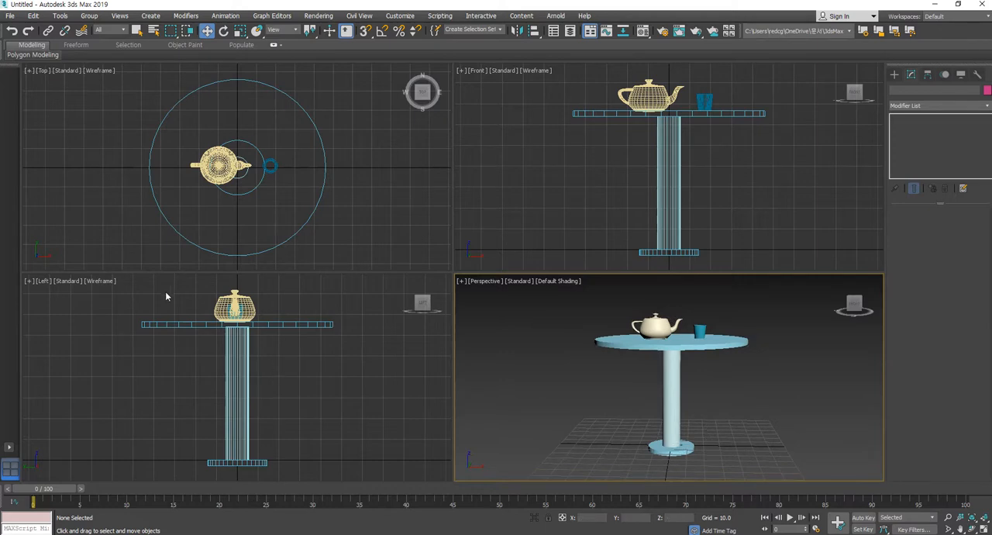
pyautogui.moveTo(165, 295); pyautogui.dragTo(357, 470)
pyautogui.moveTo(237, 338); pyautogui.dragTo(237, 332)
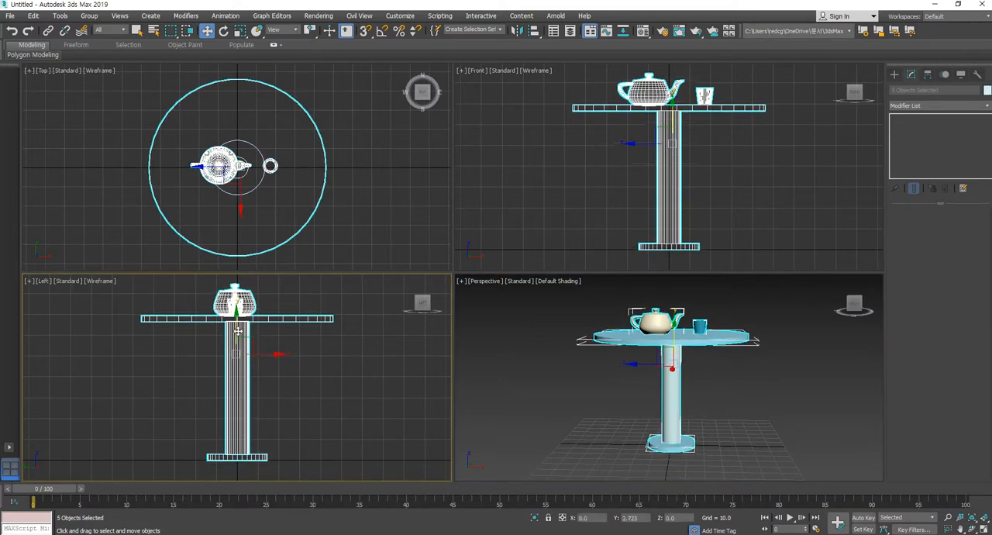
pyautogui.click(586, 410)
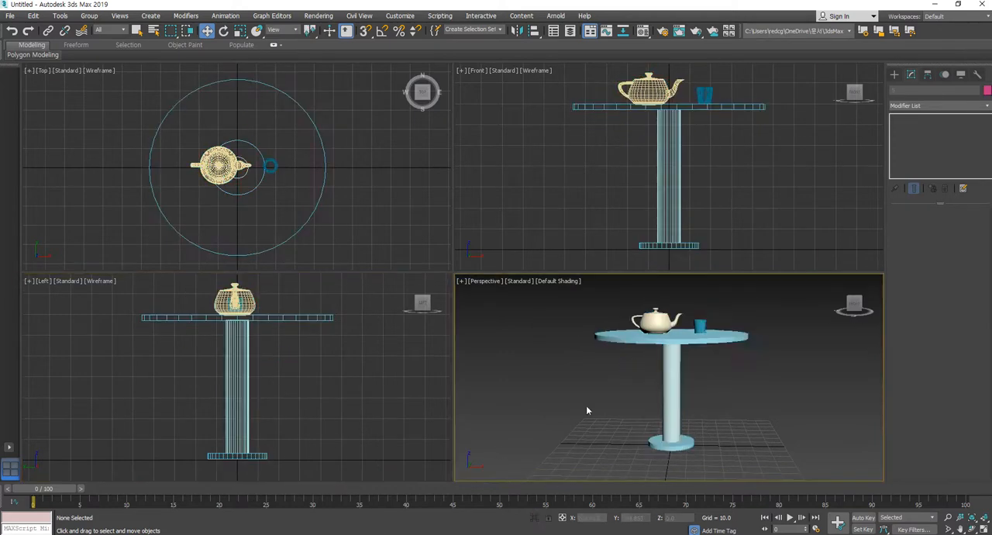
# Create a floor box in the Top view, about 507 long, 693 wide and -4.2 high, and centre it under the table
pyautogui.moveTo(803, 397); pyautogui.dragTo(797, 419, button='middle')
pyautogui.press('z')
pyautogui.scroll(-5, 271, 167)
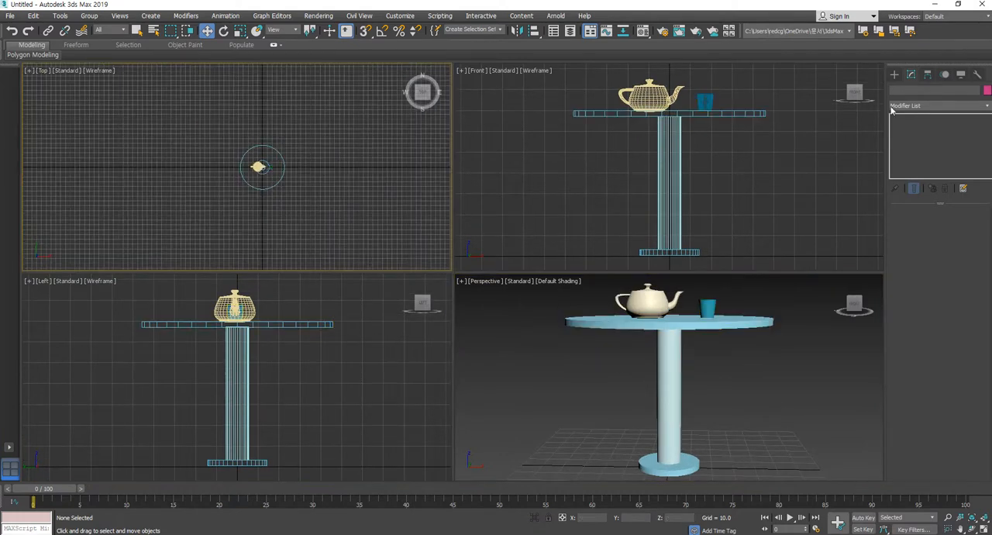
pyautogui.click(894, 74)
pyautogui.click(914, 137)
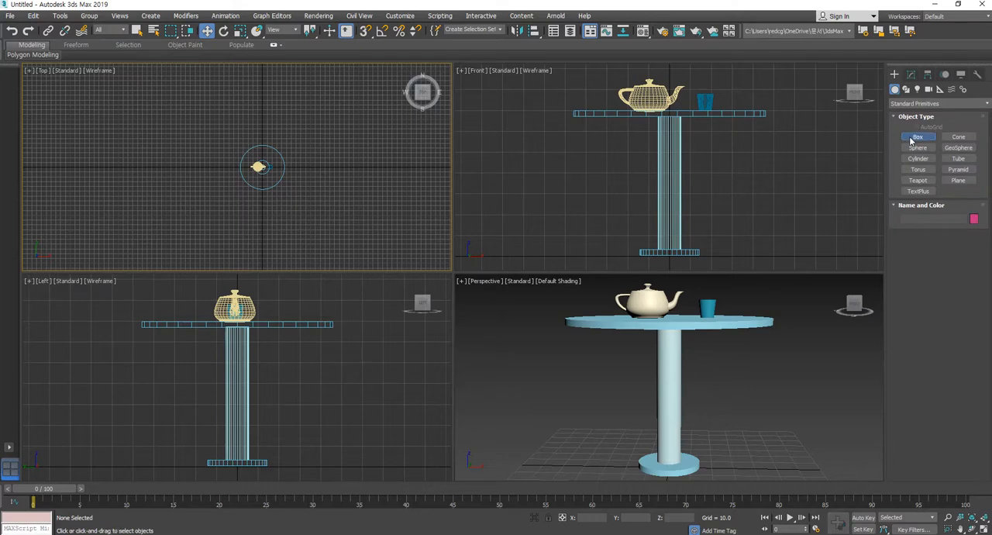
pyautogui.scroll(-3, 305, 169)
pyautogui.moveTo(306, 171); pyautogui.dragTo(281, 193, button='middle')
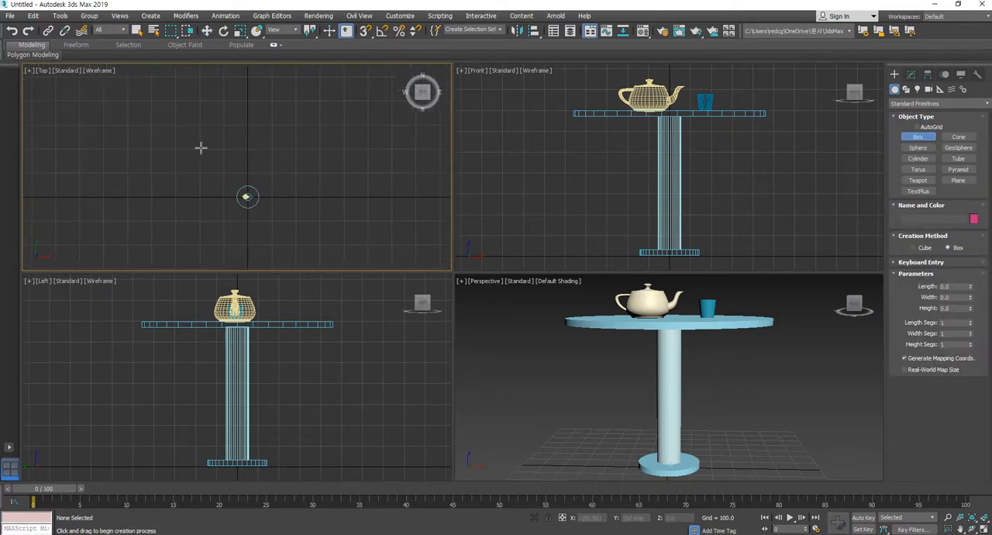
pyautogui.moveTo(164, 120); pyautogui.dragTo(331, 243)
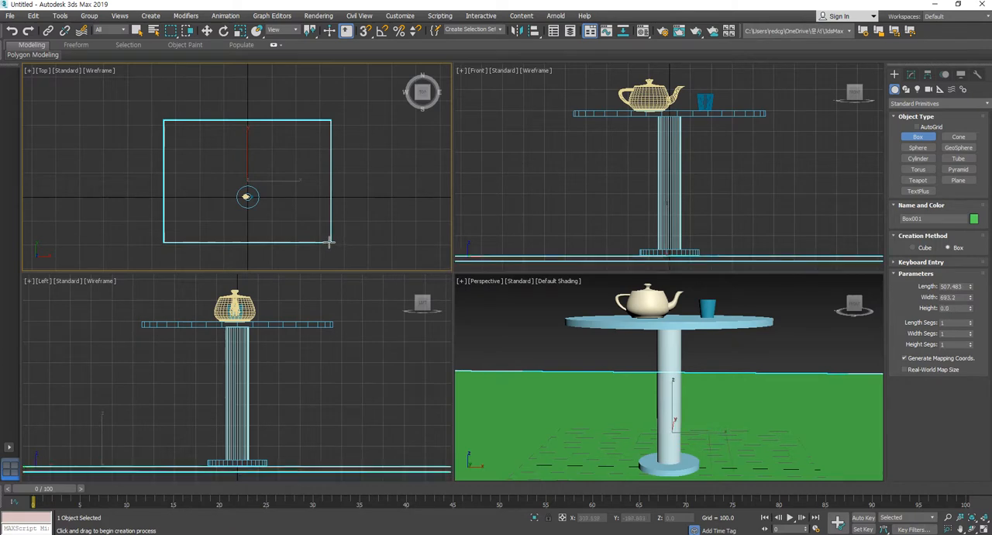
pyautogui.click(208, 31)
pyautogui.moveTo(261, 168)
pyautogui.mouseDown()
pyautogui.moveTo(272, 209)
pyautogui.moveTo(266, 183)
pyautogui.mouseUp()
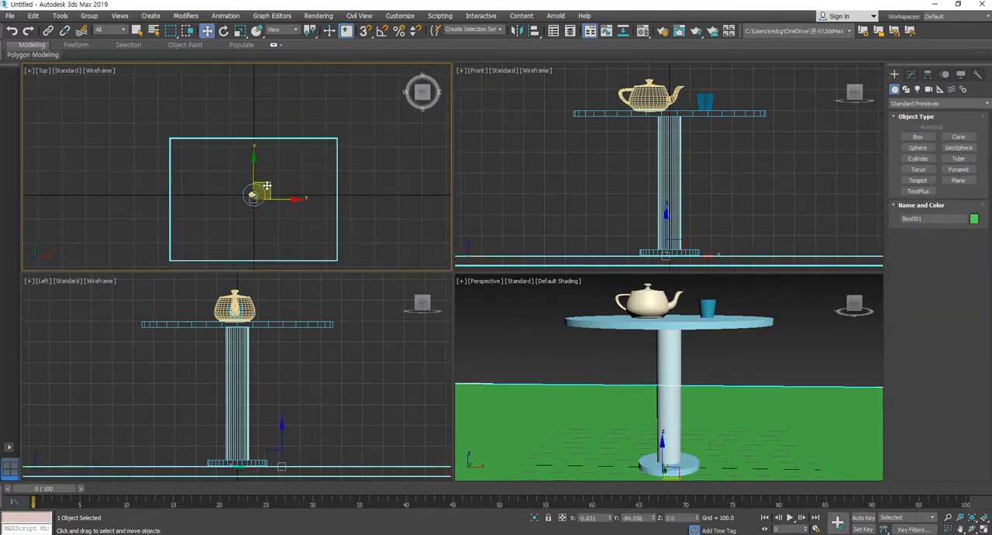
# Make a copy of the floor box rotated 90 degrees in the Left view, using angle snap, to stand upright as a wall
pyautogui.scroll(-5, 289, 394)
pyautogui.moveTo(295, 403); pyautogui.dragTo(308, 414, button='middle')
pyautogui.scroll(5, 283, 435)
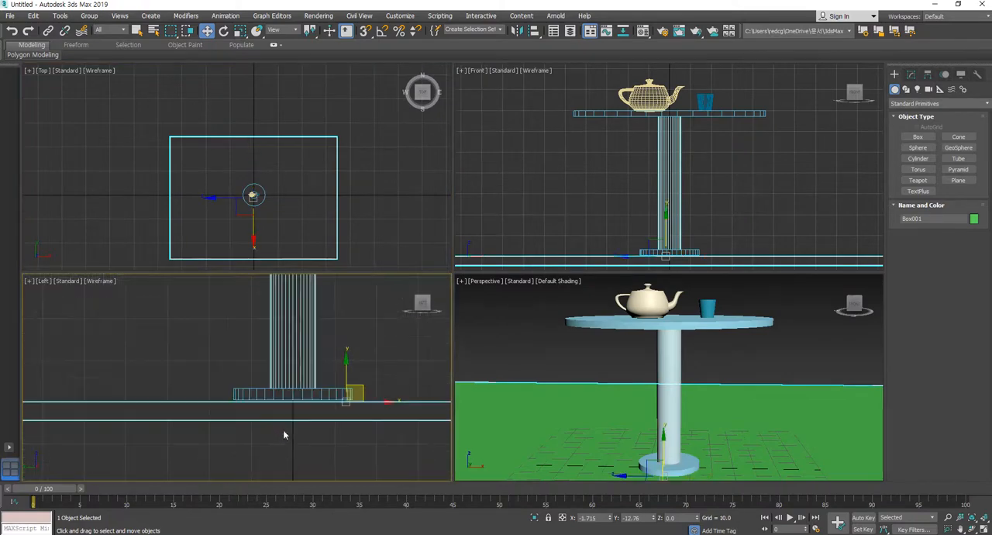
pyautogui.scroll(-6, 302, 416)
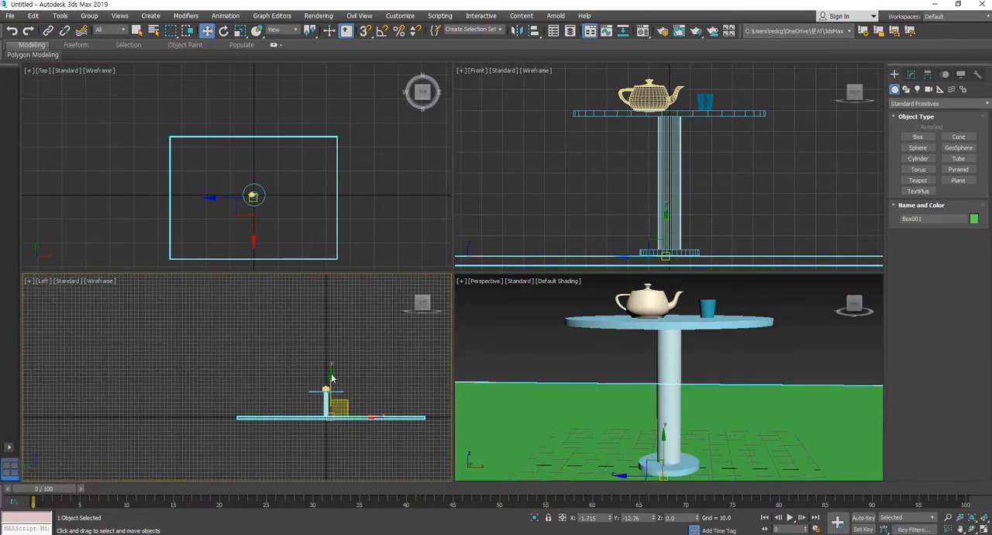
pyautogui.click(223, 30)
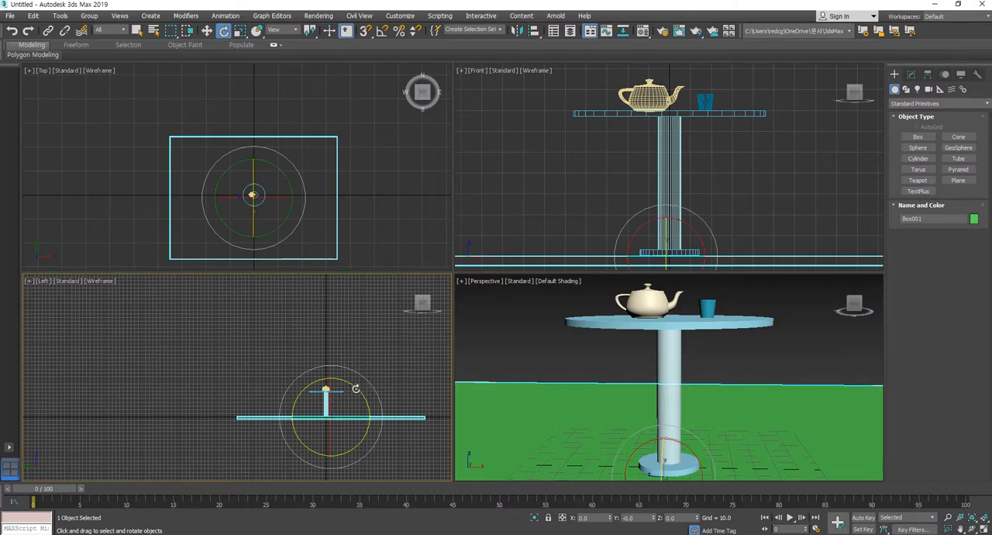
pyautogui.press('a')
pyautogui.moveTo(351, 391)
pyautogui.mouseDown()
pyautogui.moveTo(369, 410)
pyautogui.moveTo(377, 380)
pyautogui.moveTo(374, 450)
pyautogui.mouseUp()
pyautogui.click(498, 317)
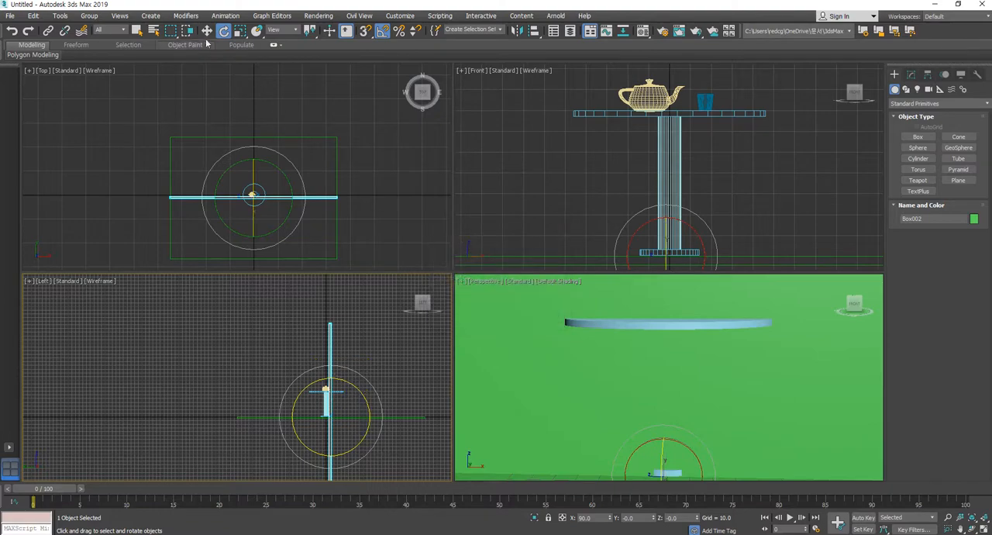
# Move the upright box behind the table to the floor's back edge, at Y of about 232 and Z of about 187
pyautogui.click(207, 30)
pyautogui.moveTo(349, 404)
pyautogui.mouseDown()
pyautogui.moveTo(236, 326)
pyautogui.moveTo(266, 338)
pyautogui.moveTo(258, 335)
pyautogui.mouseUp()
pyautogui.click(693, 416)
pyautogui.scroll(-4, 695, 419)
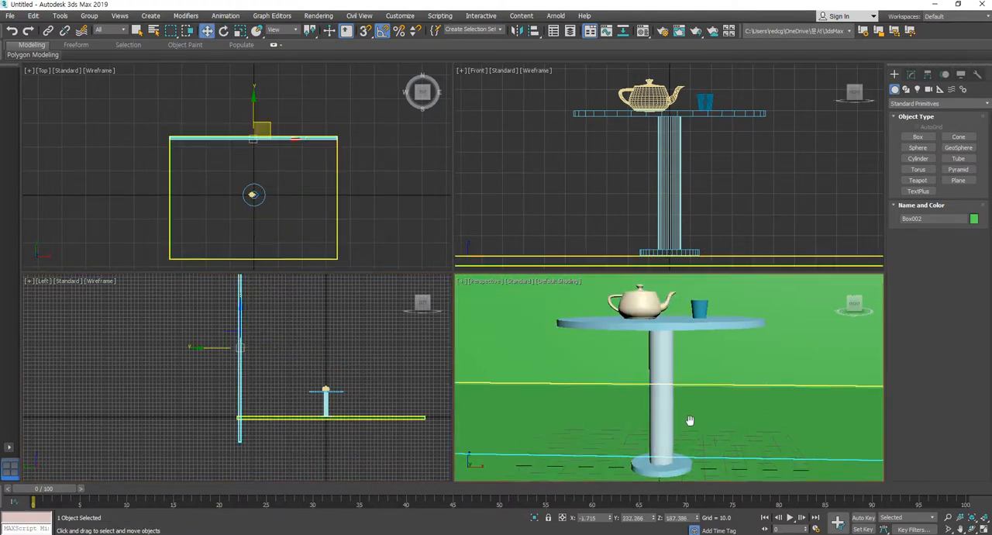
pyautogui.moveTo(696, 420); pyautogui.dragTo(658, 419, button='middle')
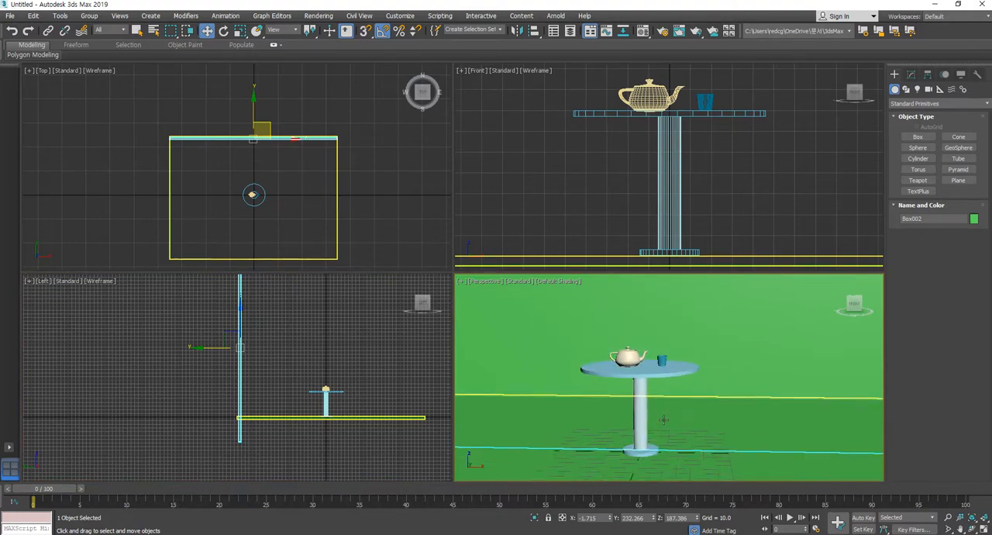
# Change the object colour of both the floor and the back wall to orange-brown
pyautogui.keyDown('ctrl'); pyautogui.click(794, 413); pyautogui.keyUp('ctrl')
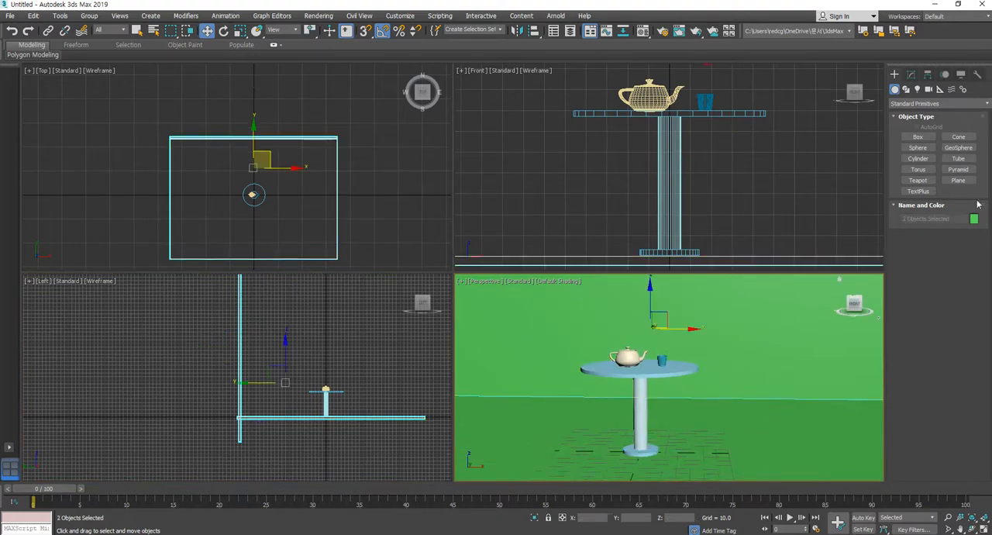
pyautogui.click(974, 219)
pyautogui.click(427, 265)
pyautogui.click(547, 329)
pyautogui.click(779, 214)
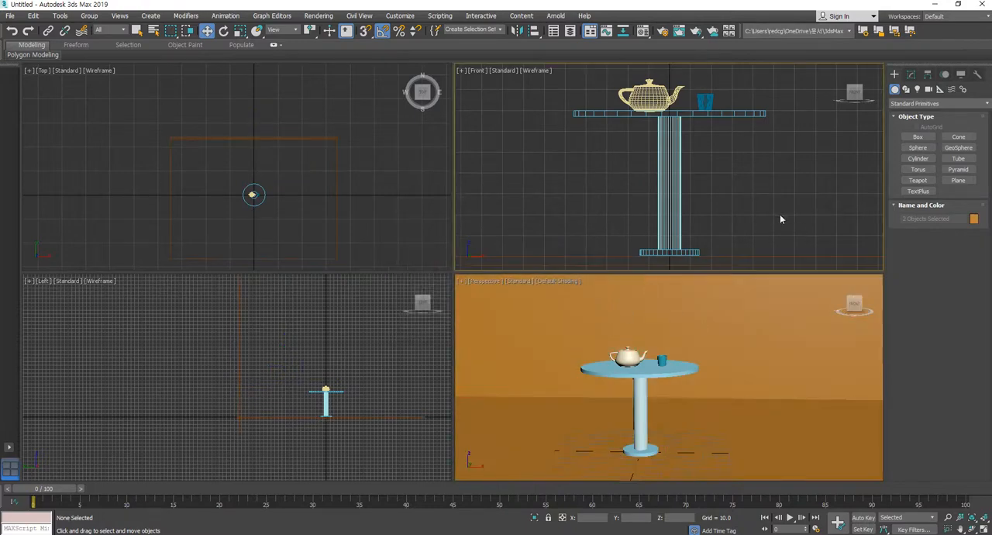
# Create a Target camera in the Top view, placed in front of the table and aimed at the table's centre
pyautogui.keyDown('alt'); pyautogui.moveTo(723, 375); pyautogui.dragTo(751, 363, button='middle'); pyautogui.keyUp('alt')
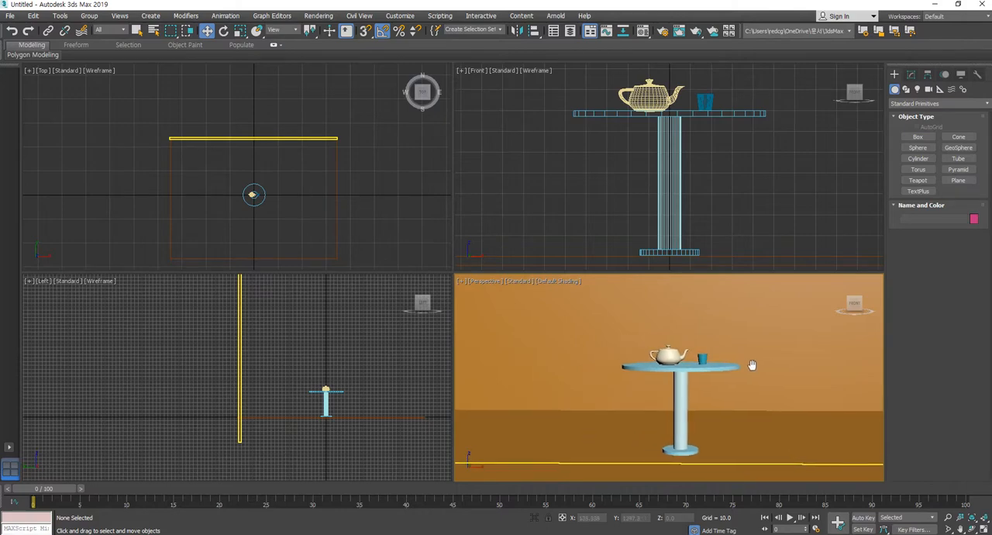
pyautogui.click(929, 90)
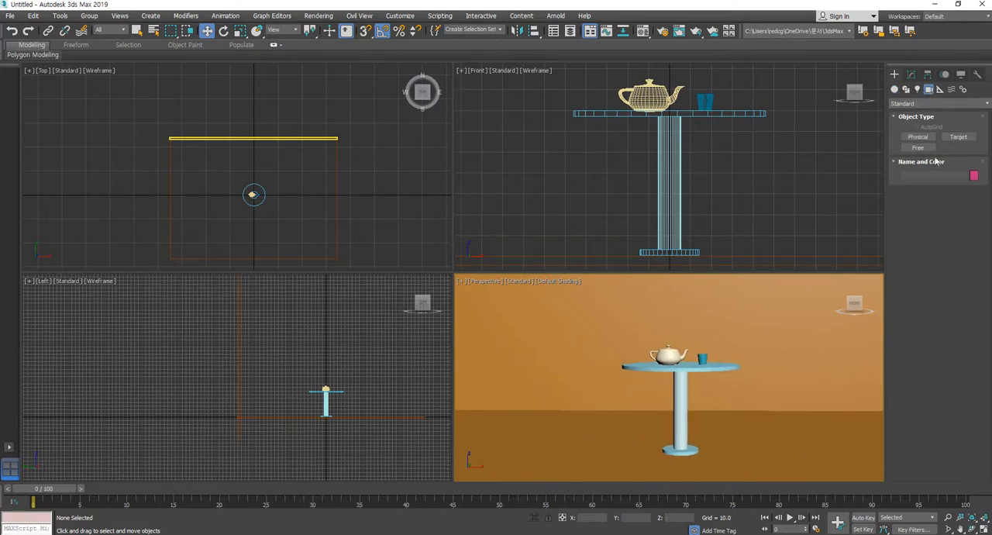
pyautogui.click(959, 137)
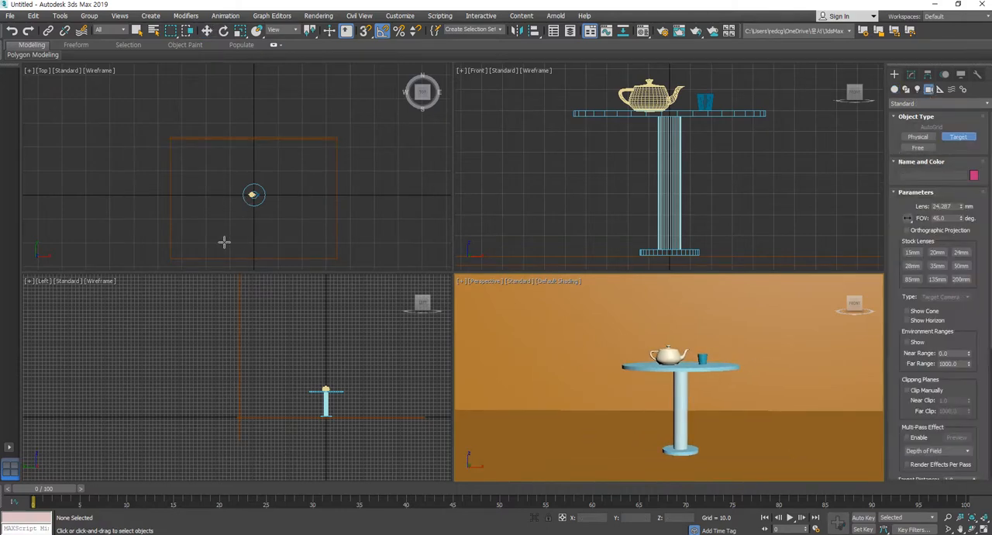
pyautogui.moveTo(225, 241); pyautogui.dragTo(252, 194)
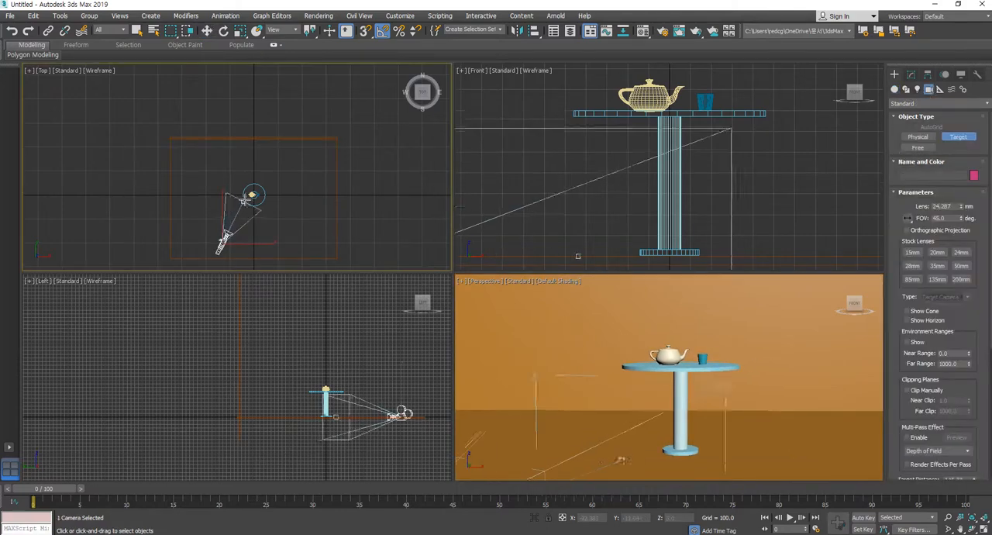
# Raise the camera and its target together by about 72 units in the Left view, up to tabletop height
pyautogui.click(207, 31)
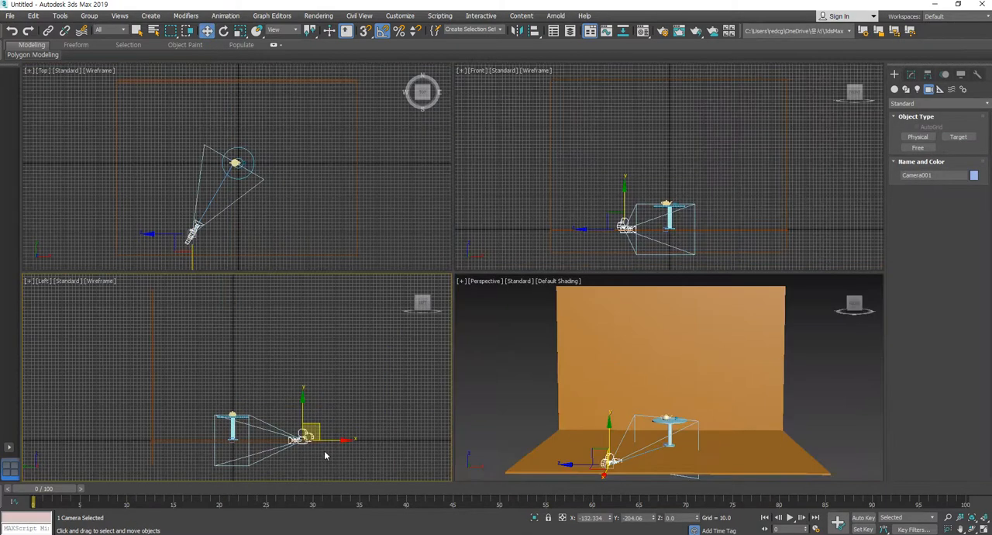
pyautogui.click(324, 455)
pyautogui.click(304, 436)
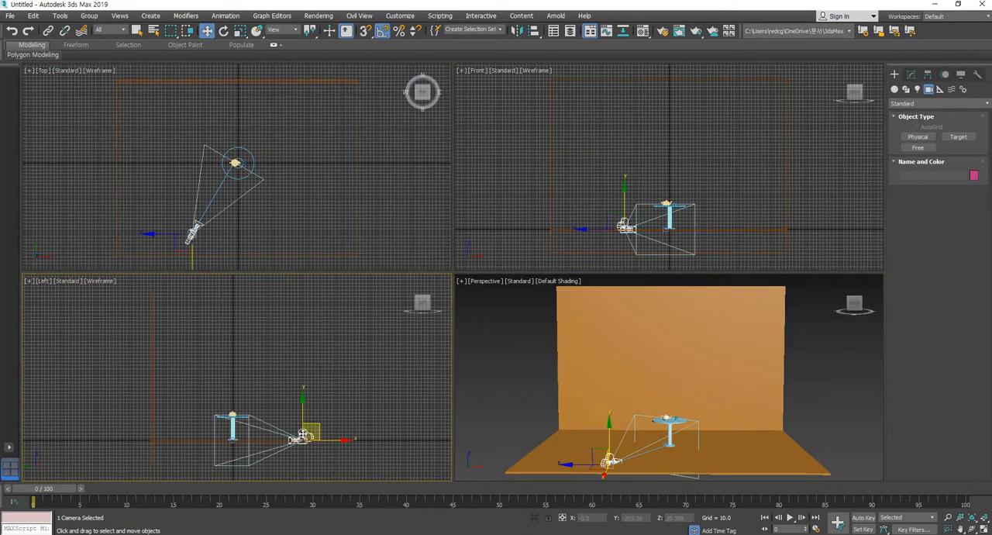
pyautogui.moveTo(315, 427); pyautogui.dragTo(279, 387)
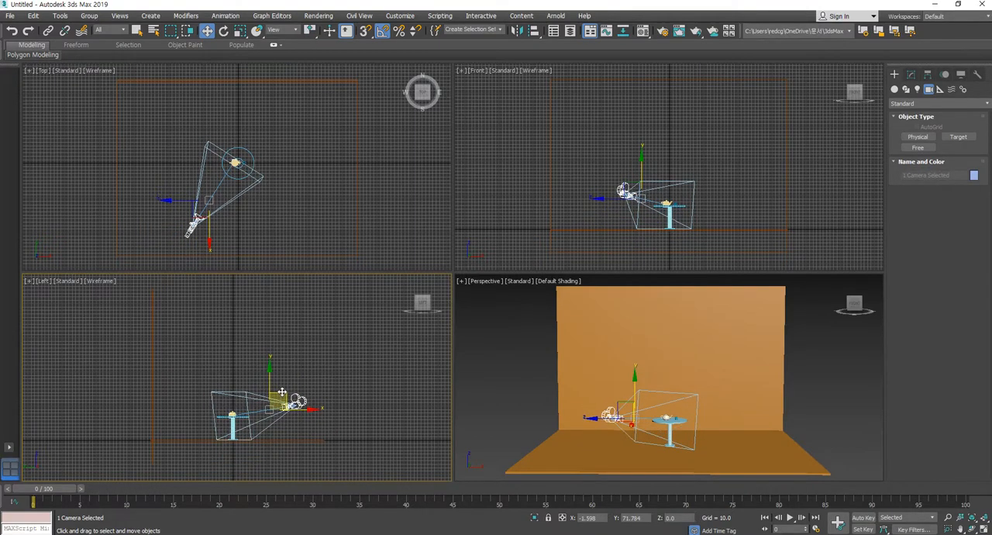
# Switch the Perspective view to Camera001 and reframe it on the table, teapot and cup
pyautogui.click(693, 354)
pyautogui.press('c')
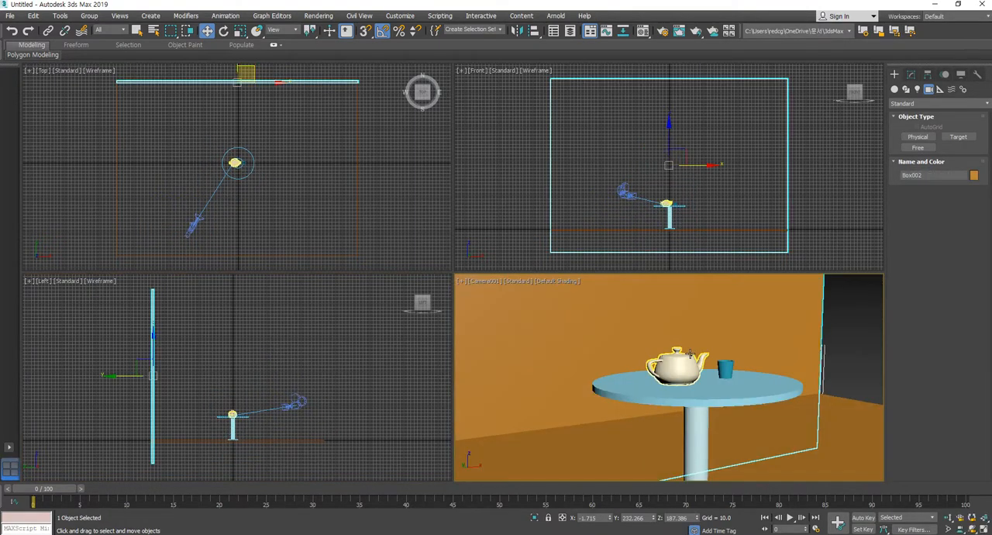
pyautogui.moveTo(724, 366); pyautogui.dragTo(701, 350, button='middle')
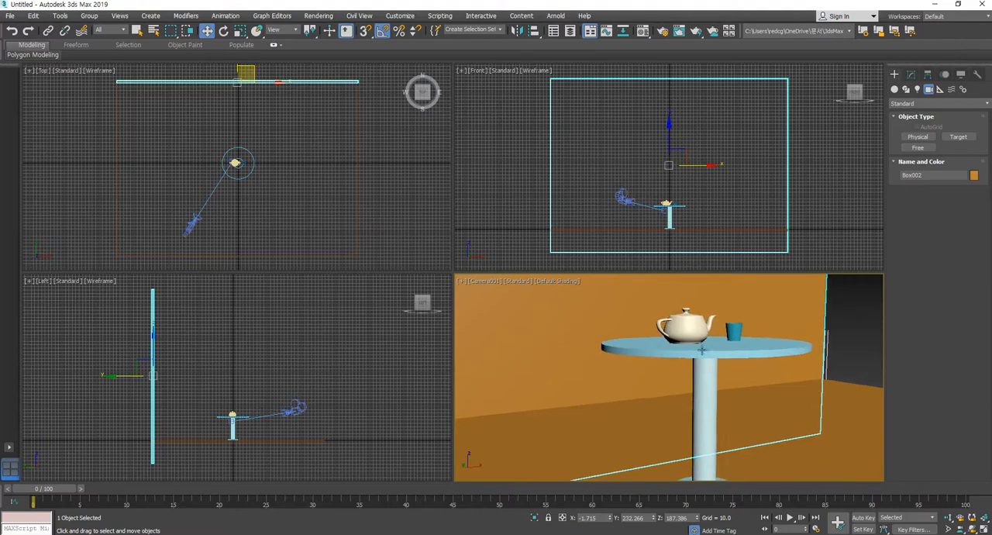
# Move the camera almost straight in front of the table, at about X -12, Y -170 and Z 97
pyautogui.click(196, 226)
pyautogui.moveTo(208, 222); pyautogui.dragTo(240, 216)
pyautogui.moveTo(650, 360); pyautogui.dragTo(592, 392, button='middle')
pyautogui.click(385, 227)
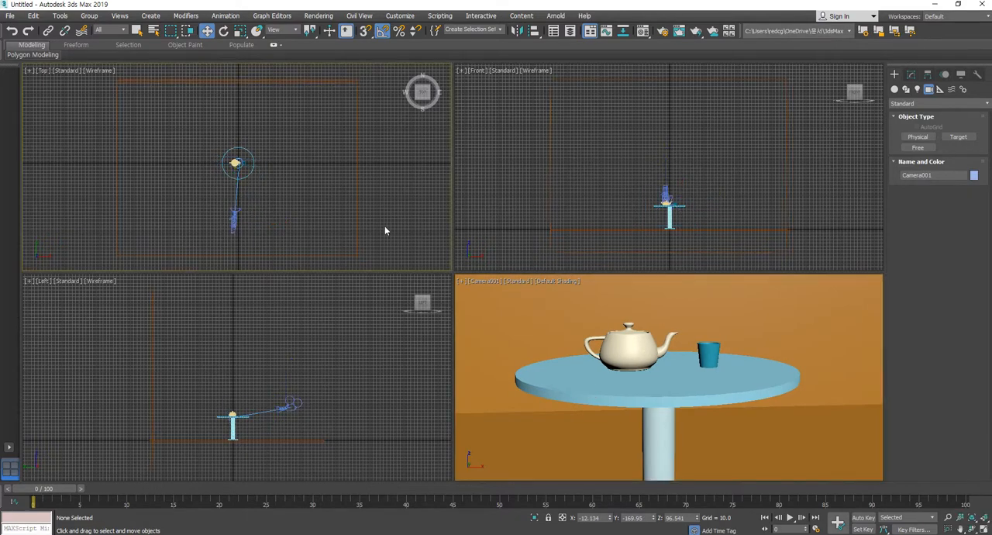
# Move the camera target onto the table's centre in the Top view, at about X 0 and Y 1
pyautogui.scroll(8, 245, 222)
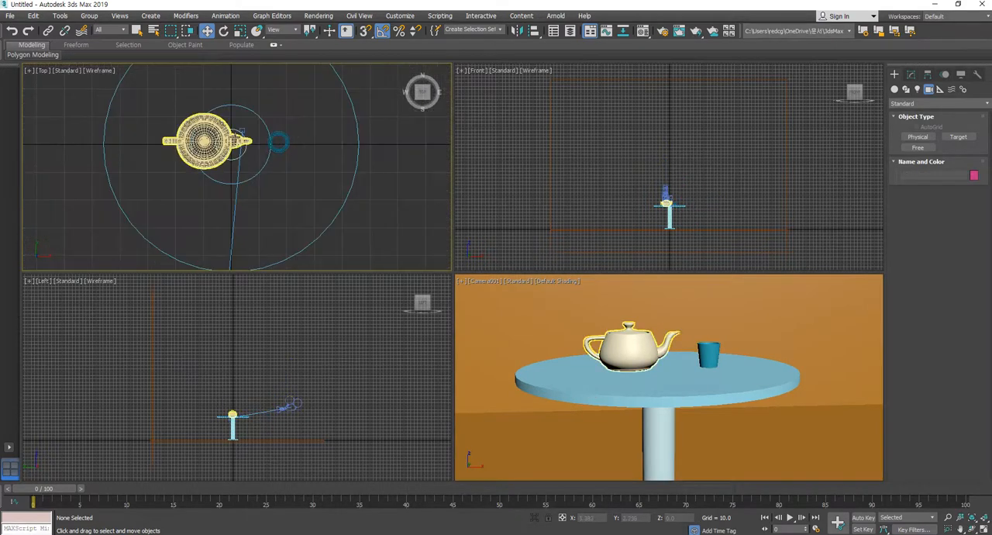
pyautogui.click(242, 130)
pyautogui.moveTo(258, 113); pyautogui.dragTo(246, 124)
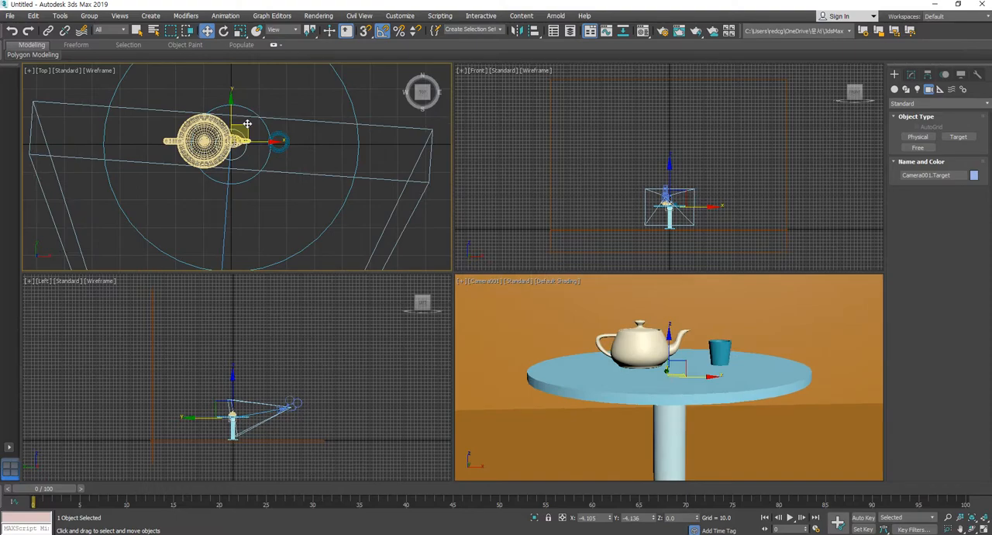
pyautogui.scroll(-5, 261, 172)
pyautogui.scroll(-3, 338, 215)
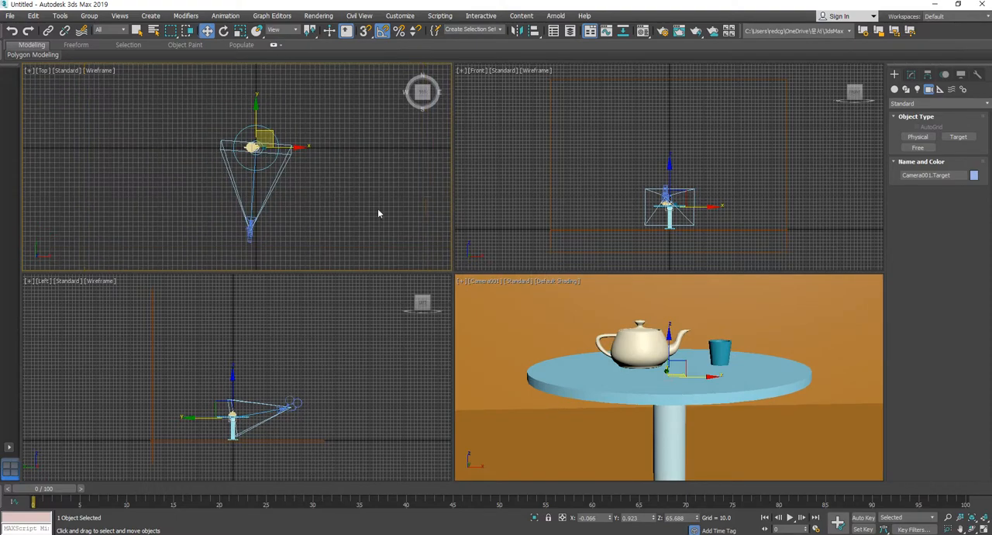
# Shift the camera sideways and closer to the table, to about X -30, Y -157 and Z 101
pyautogui.moveTo(328, 227); pyautogui.dragTo(326, 213, button='middle')
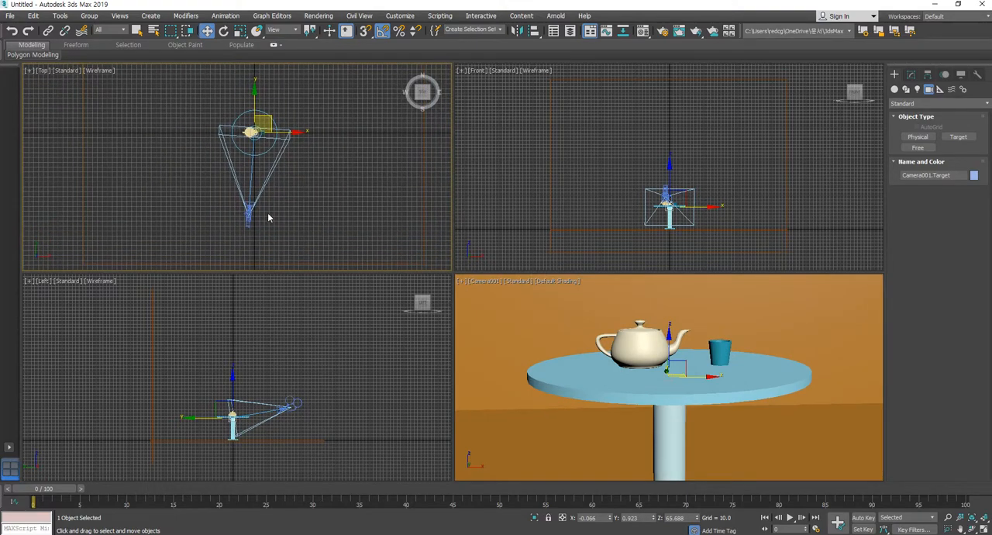
pyautogui.click(245, 223)
pyautogui.moveTo(264, 201); pyautogui.dragTo(254, 196)
pyautogui.moveTo(733, 400); pyautogui.dragTo(725, 417, button='middle')
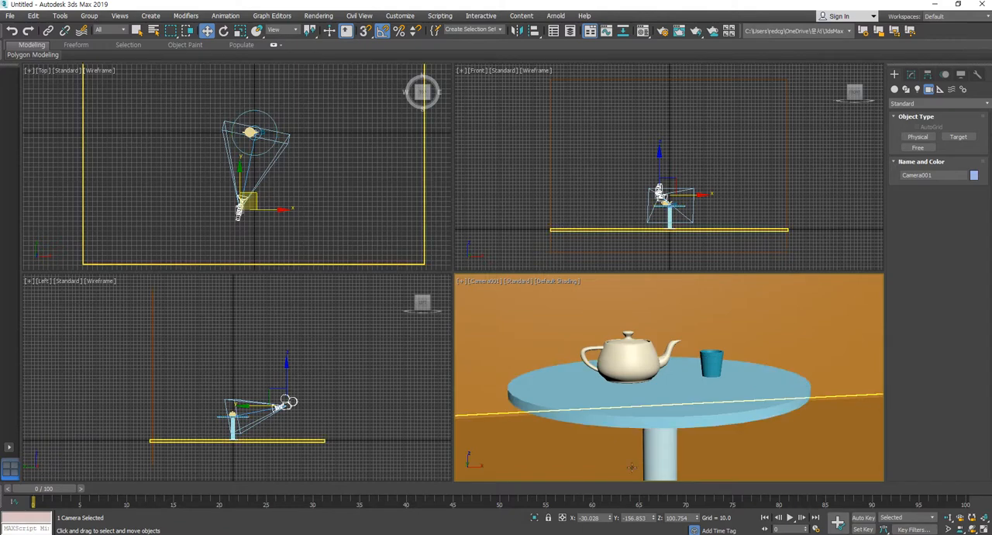
# Animate the camera with Auto Key to about X 44, Y -115 at frame 100, and return to frame 0
pyautogui.click(862, 517)
pyautogui.moveTo(55, 490); pyautogui.dragTo(955, 489)
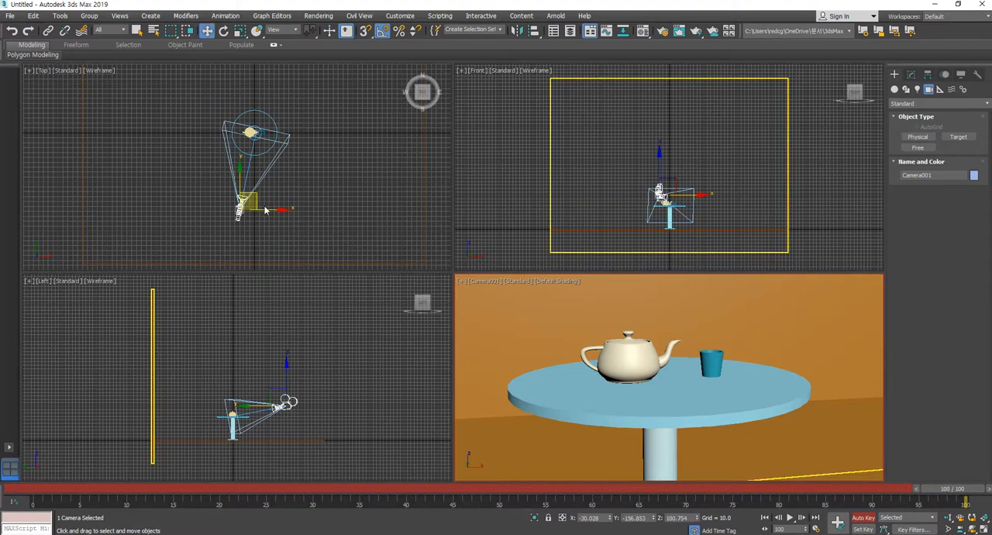
pyautogui.moveTo(264, 210); pyautogui.dragTo(296, 196)
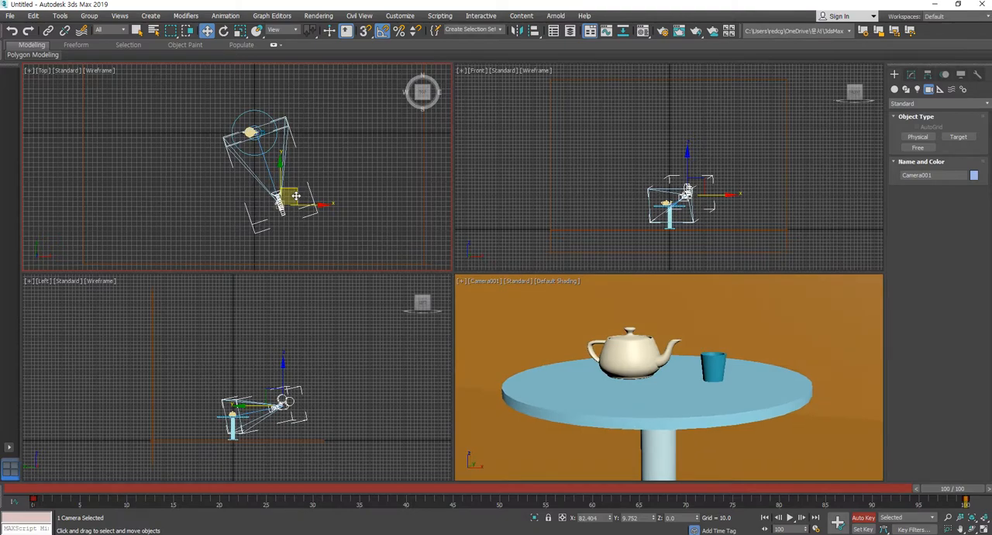
pyautogui.moveTo(948, 491); pyautogui.dragTo(984, 485)
pyautogui.moveTo(293, 197); pyautogui.dragTo(290, 172)
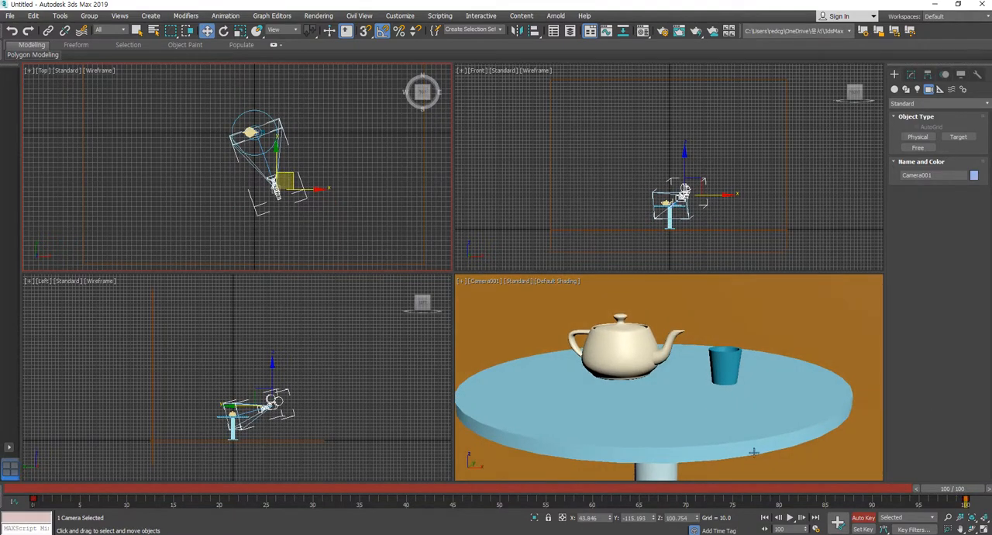
pyautogui.moveTo(963, 490); pyautogui.dragTo(21, 491)
# Set the render output size to the HDTV (video) preset at 1280 x 720
pyautogui.rightClick(633, 299)
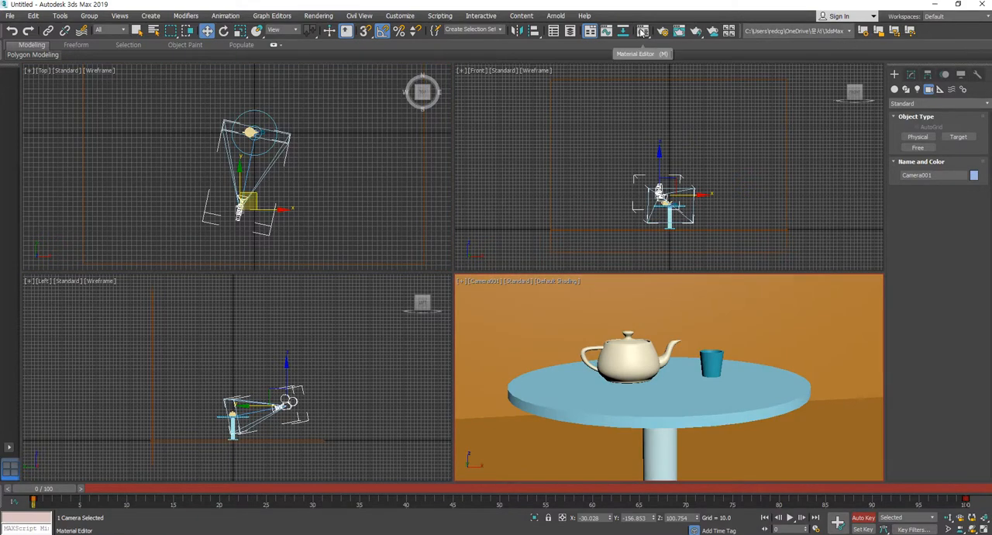
pyautogui.click(679, 31)
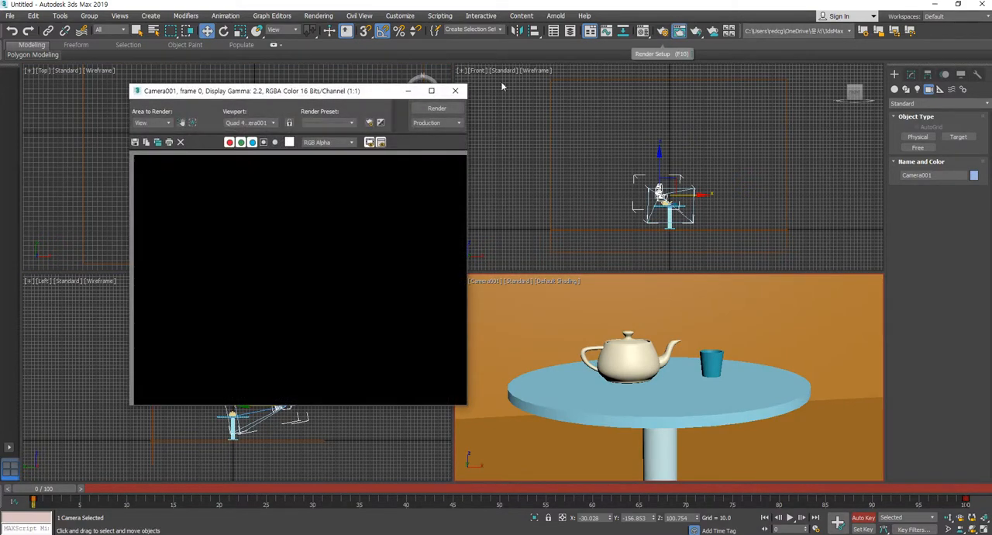
pyautogui.click(456, 91)
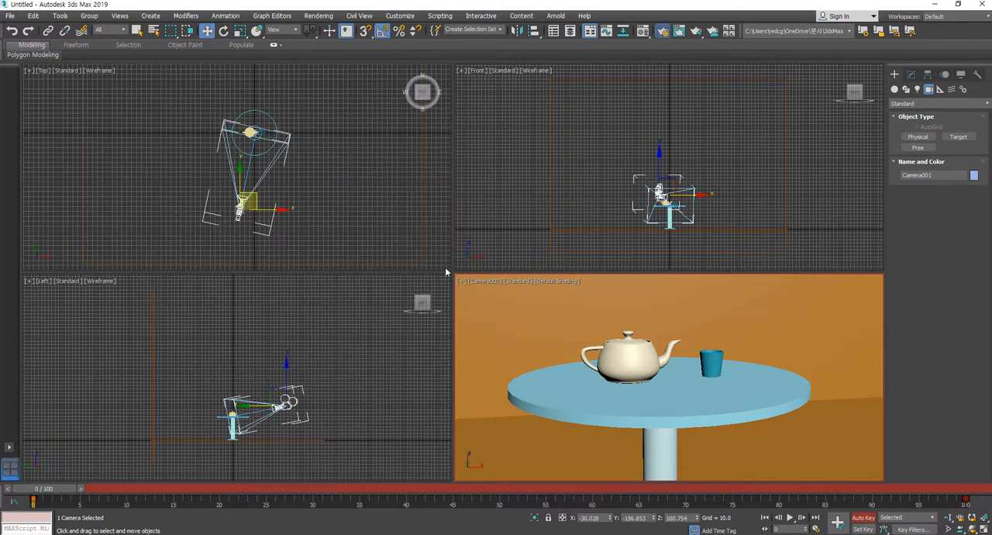
pyautogui.press('F10')
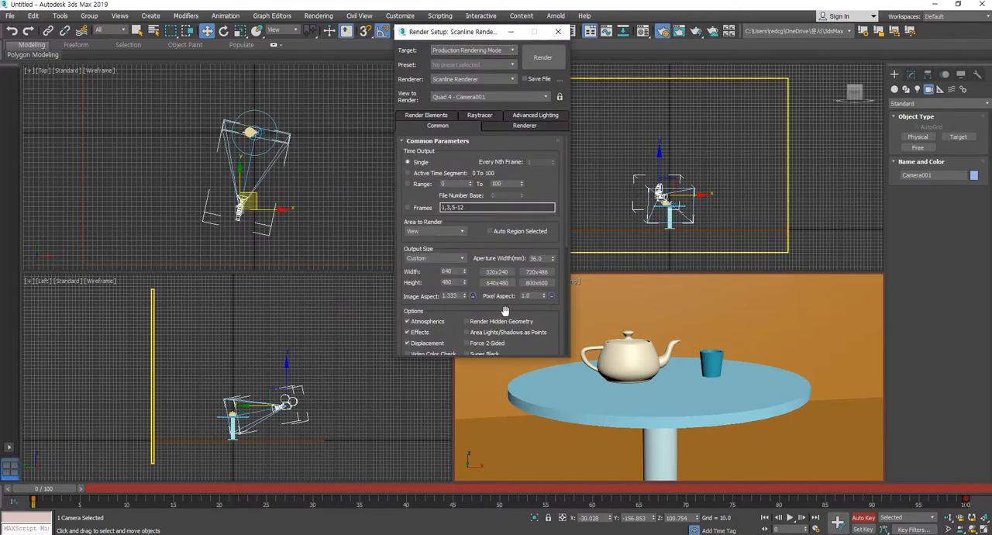
pyautogui.scroll(-1, 465, 241)
pyautogui.click(459, 238)
pyautogui.click(432, 370)
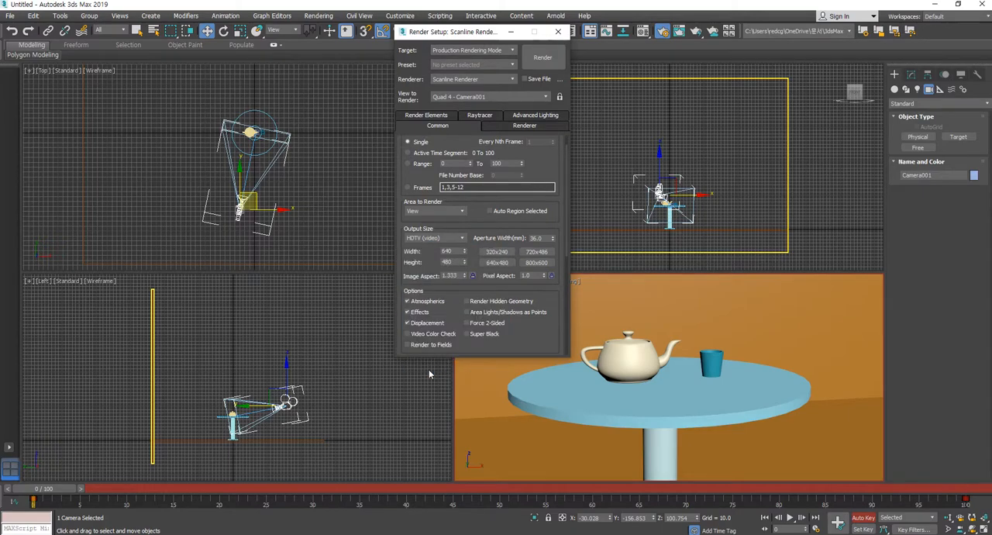
pyautogui.click(557, 31)
# Turn off Auto Key and delete the animation keys of the camera and its target
pyautogui.click(850, 236)
pyautogui.click(863, 517)
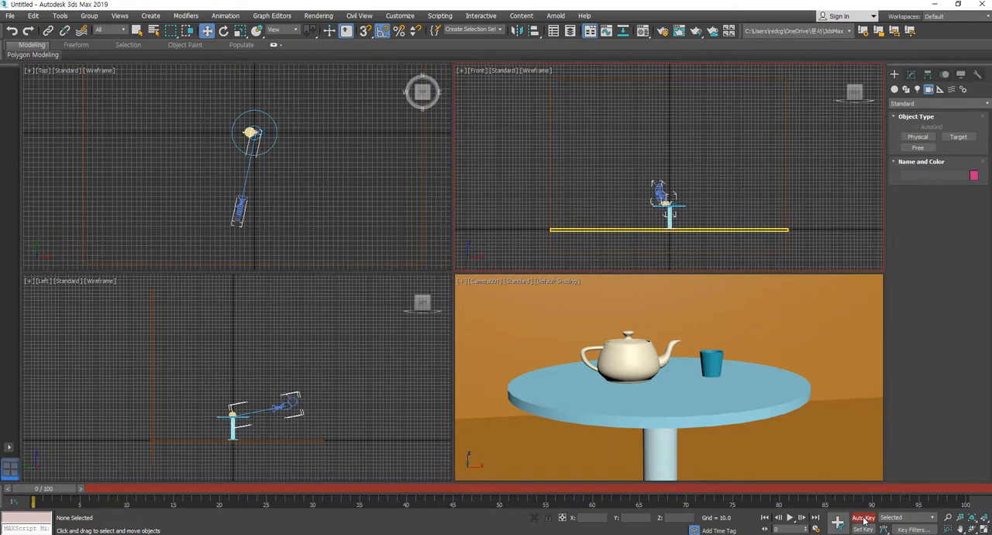
pyautogui.click(245, 176)
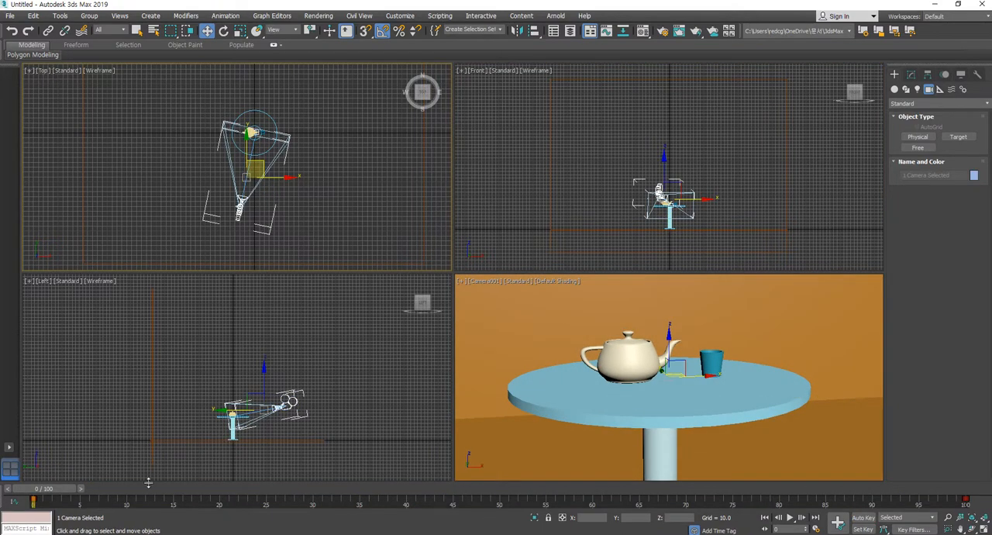
pyautogui.hotkey('shift', 'f')
pyautogui.press('Delete')
# Pan the camera view so the table, teapot and cup sit slightly lower in the frame
pyautogui.middleClick(756, 408)
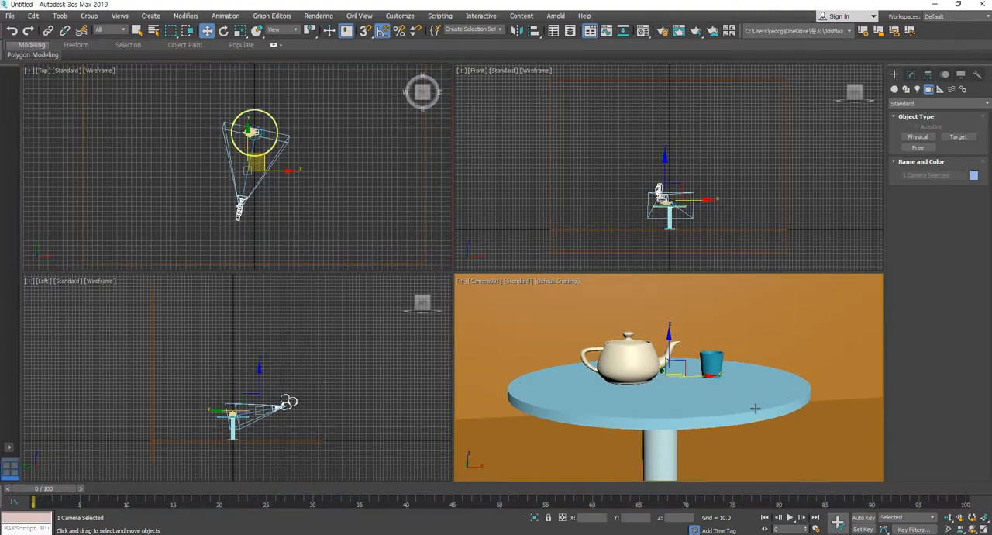
pyautogui.click(820, 239)
pyautogui.moveTo(781, 428); pyautogui.dragTo(781, 434, button='middle')
pyautogui.click(781, 431)
pyautogui.moveTo(742, 404); pyautogui.dragTo(745, 417, button='middle')
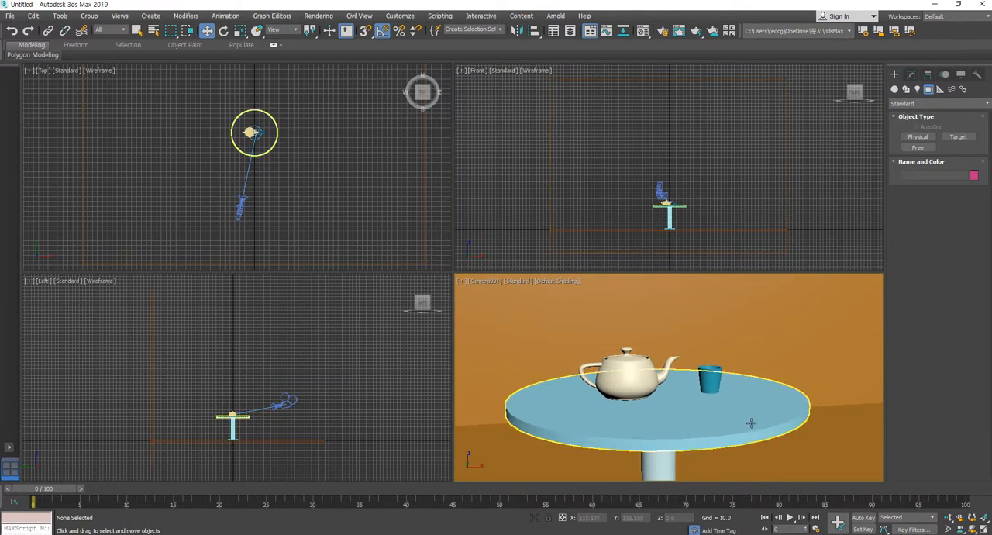
pyautogui.click(764, 338)
pyautogui.click(765, 338)
pyautogui.click(765, 336)
pyautogui.click(769, 331)
pyautogui.click(625, 381)
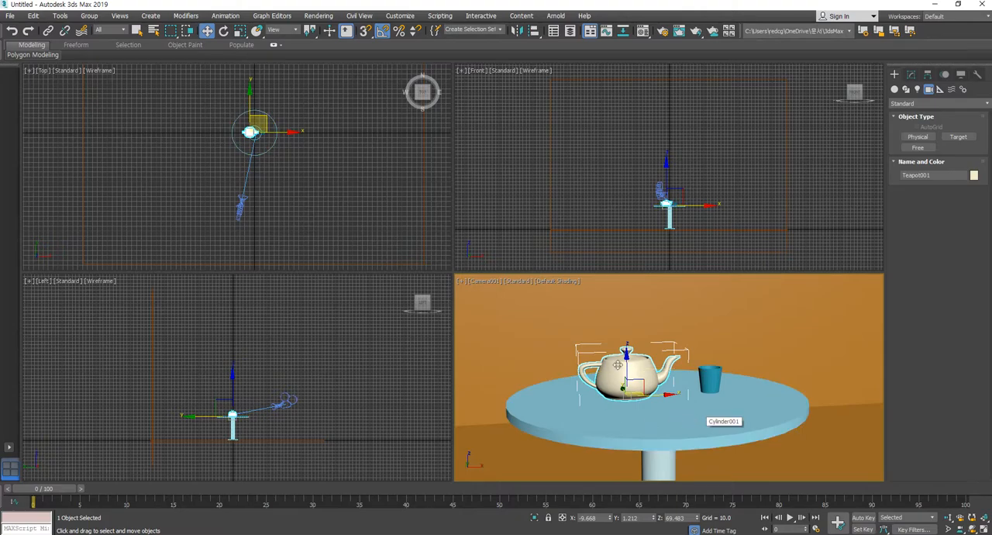
pyautogui.click(832, 254)
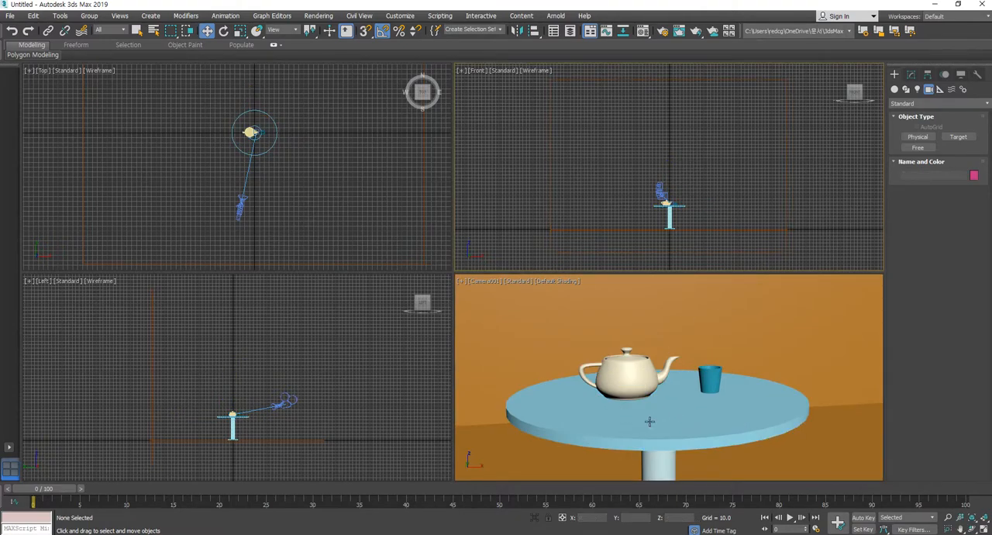
# Fine-tune the camera framing and lower the camera slightly in the Left view for a flatter look at the tabletop
pyautogui.scroll(2, 775, 418)
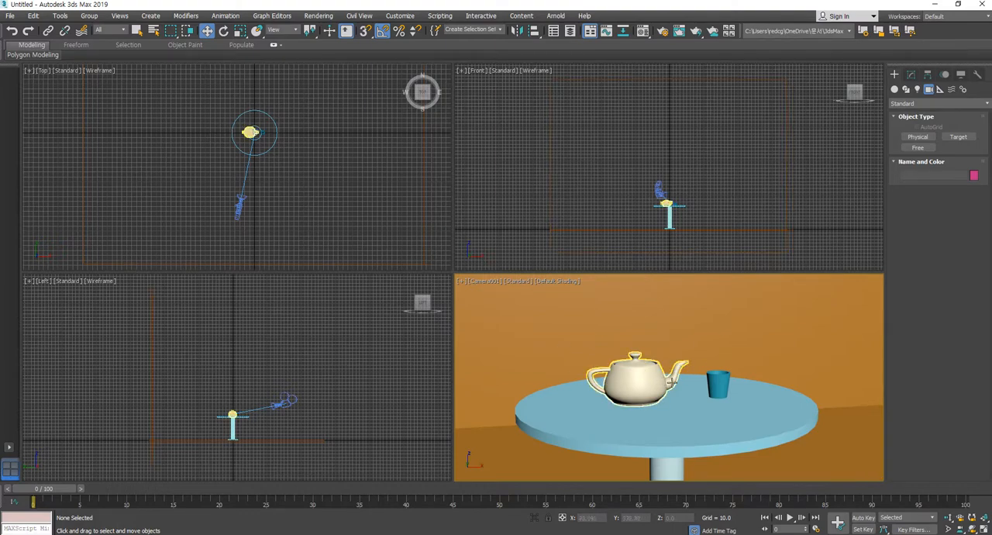
pyautogui.click(296, 411)
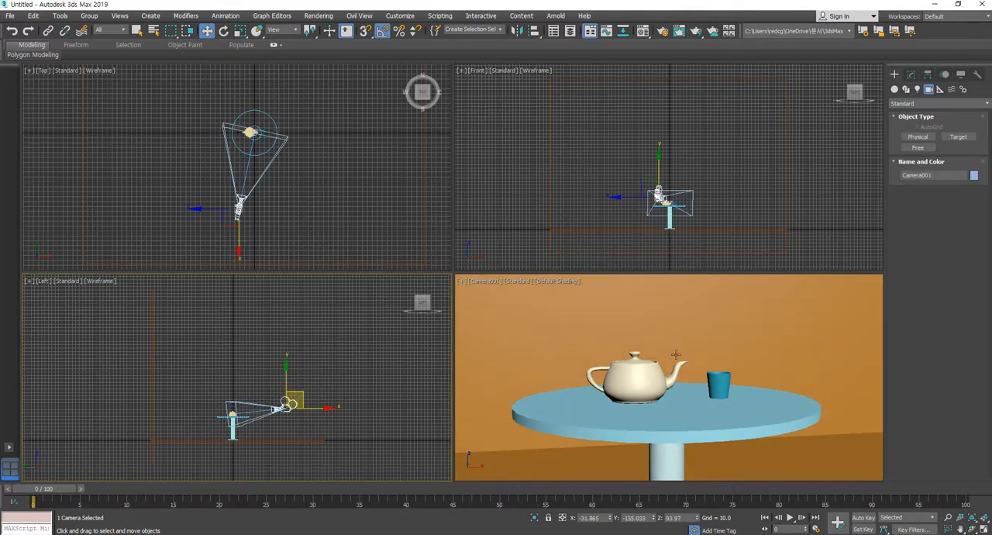
pyautogui.click(819, 255)
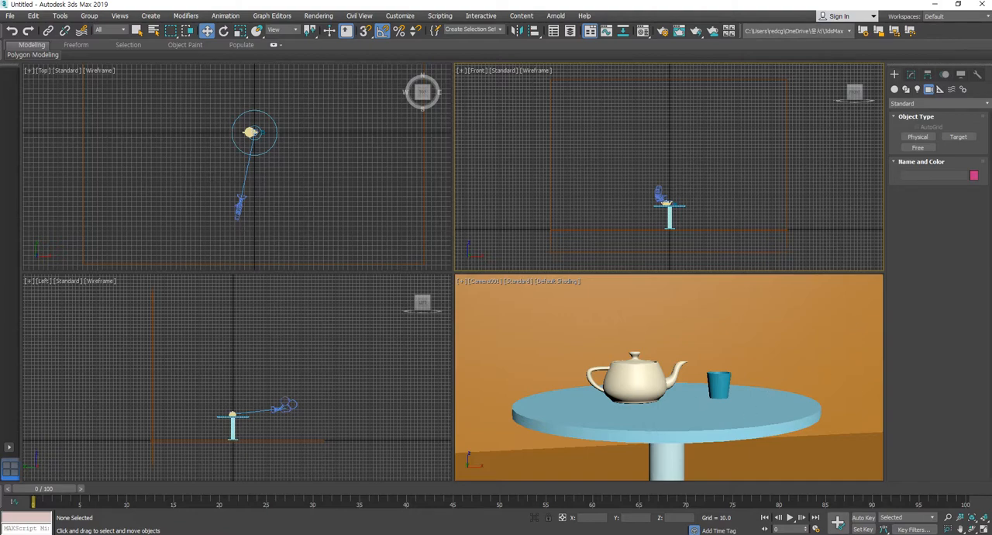
# Keyframe the camera closer to the table and slightly to its right at frame 100 using Auto Key, and review the move
pyautogui.click(865, 518)
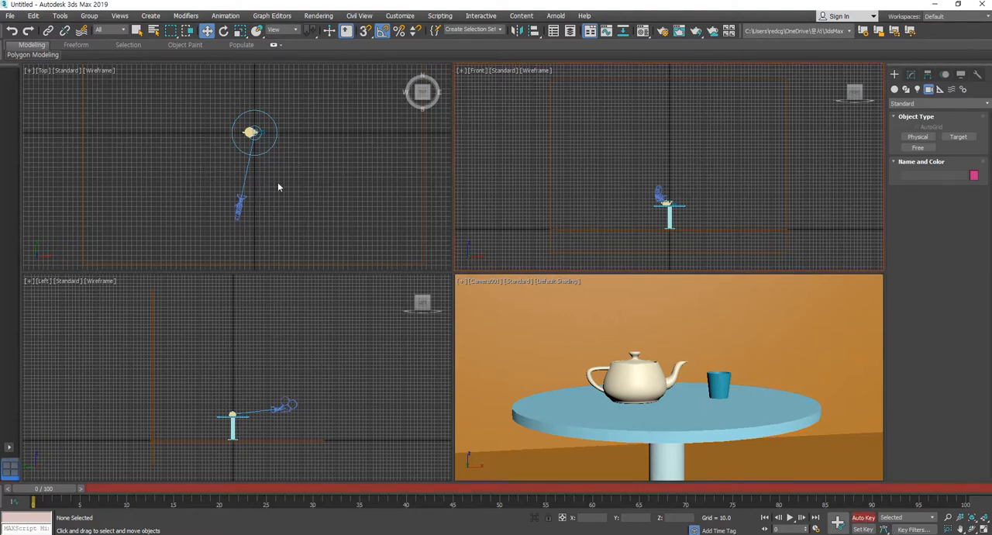
pyautogui.moveTo(59, 489); pyautogui.dragTo(953, 489)
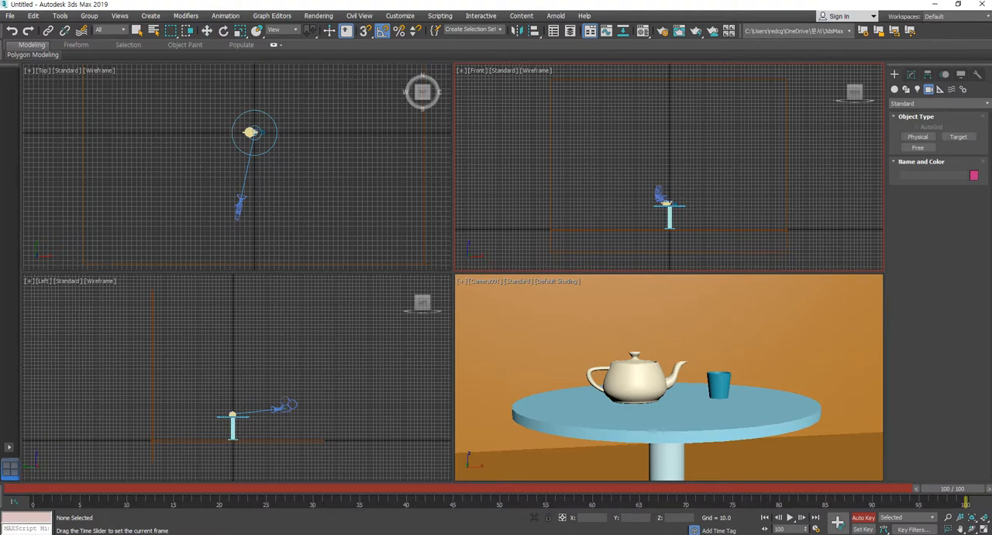
pyautogui.click(242, 206)
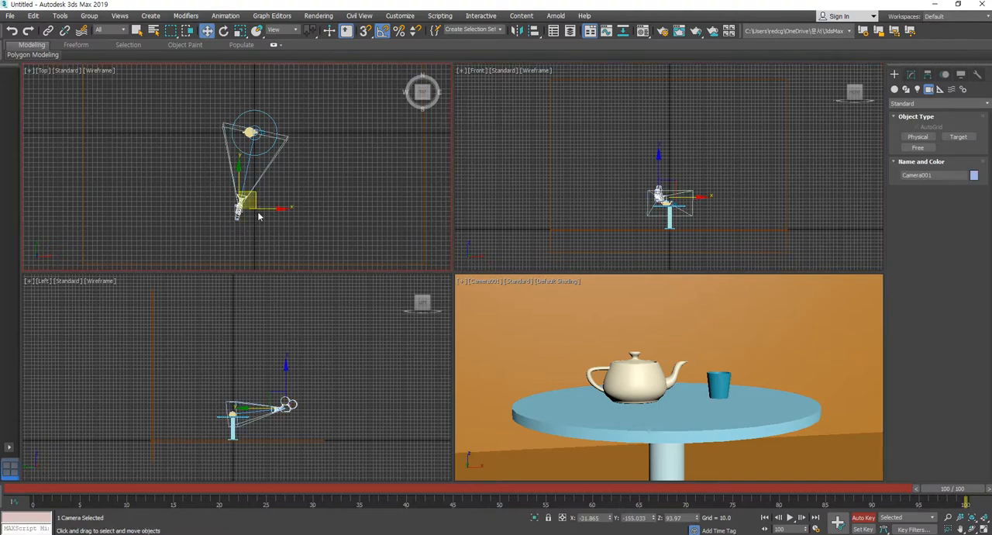
pyautogui.moveTo(256, 205); pyautogui.dragTo(278, 165)
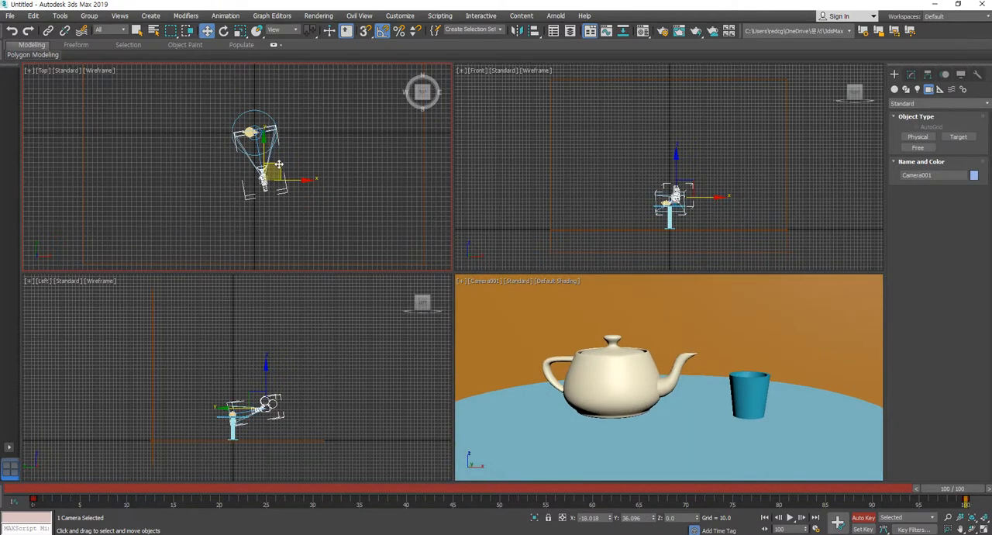
pyautogui.moveTo(953, 489); pyautogui.dragTo(548, 465)
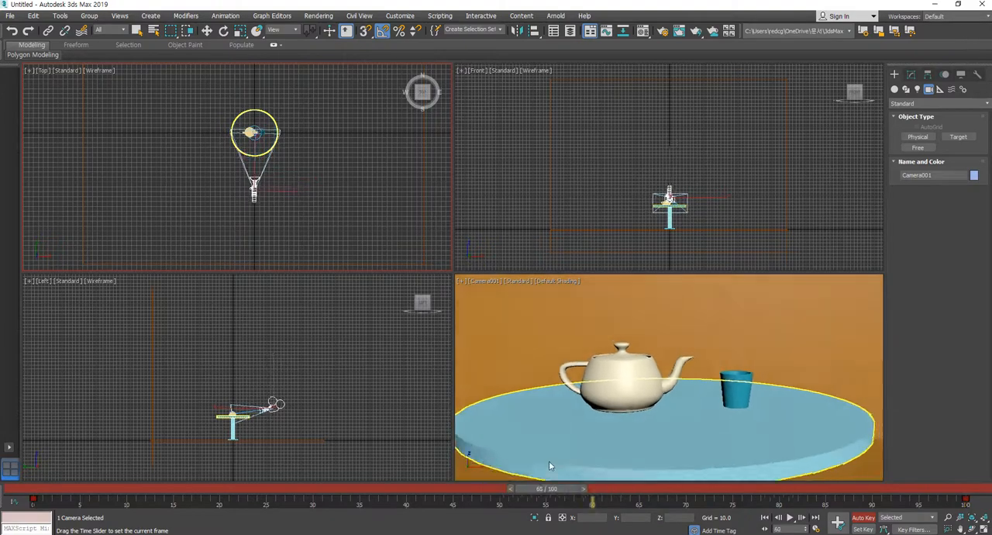
pyautogui.press('Home')
pyautogui.press('w')
pyautogui.click(863, 518)
# Keyframe the teapot lifted straight up above the tabletop at frame 20, using Auto Key
pyautogui.scroll(3, 691, 212)
pyautogui.scroll(6, 692, 213)
pyautogui.click(655, 186)
pyautogui.scroll(5, 686, 214)
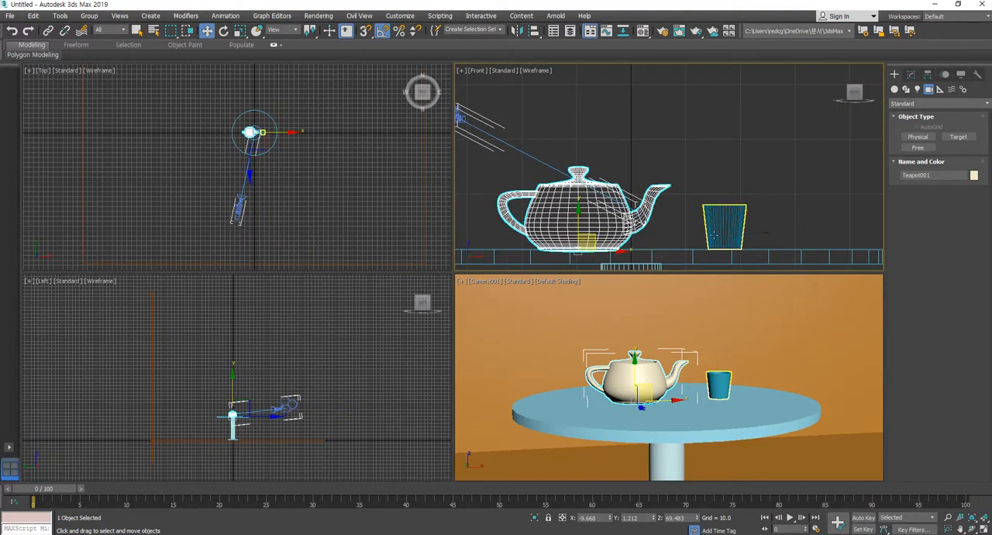
pyautogui.click(863, 517)
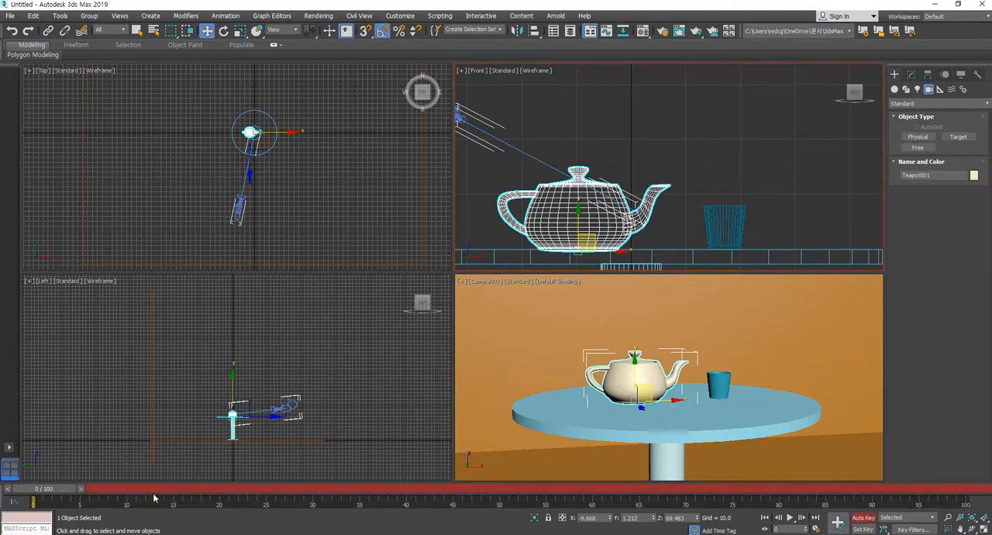
pyautogui.moveTo(60, 489); pyautogui.dragTo(240, 496)
pyautogui.press('w')
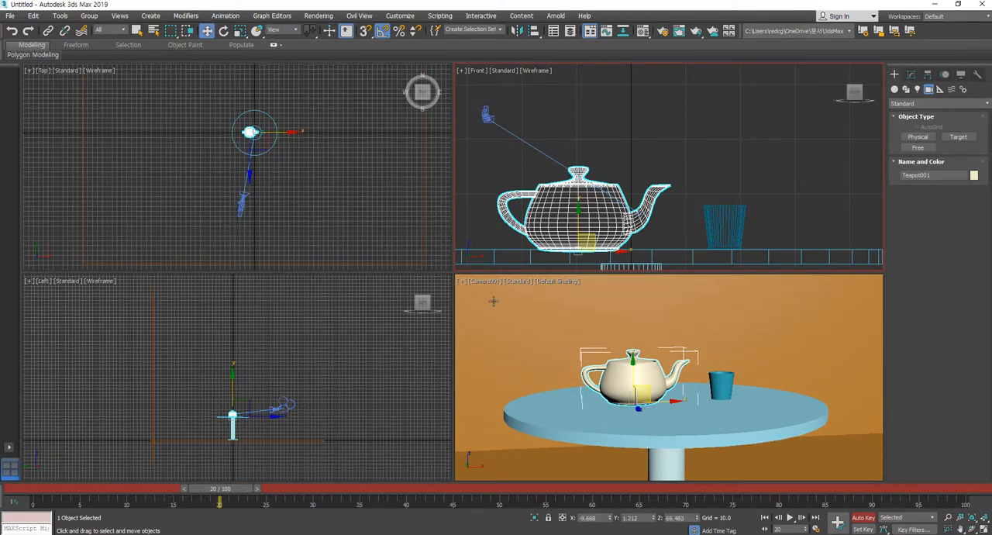
pyautogui.scroll(-3, 647, 205)
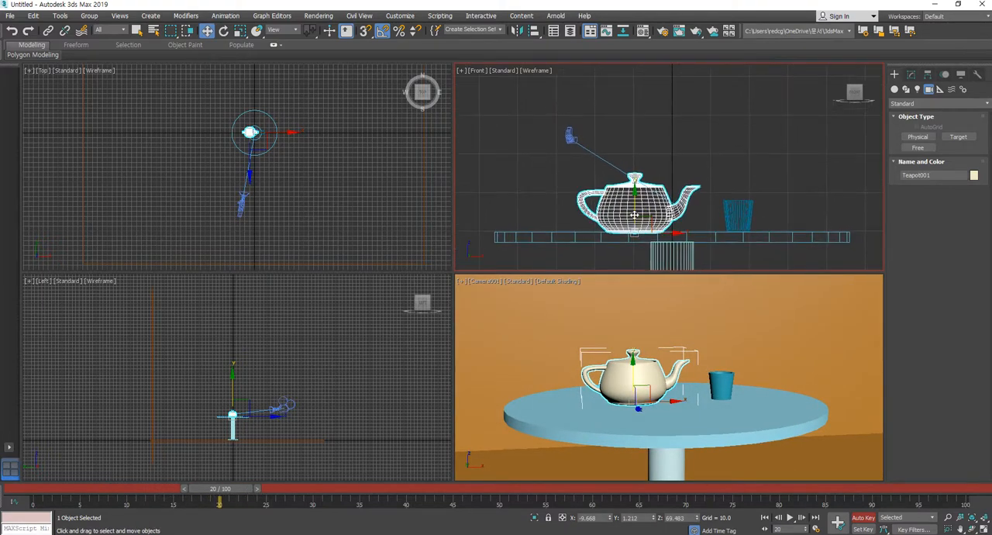
pyautogui.moveTo(633, 203); pyautogui.dragTo(637, 155)
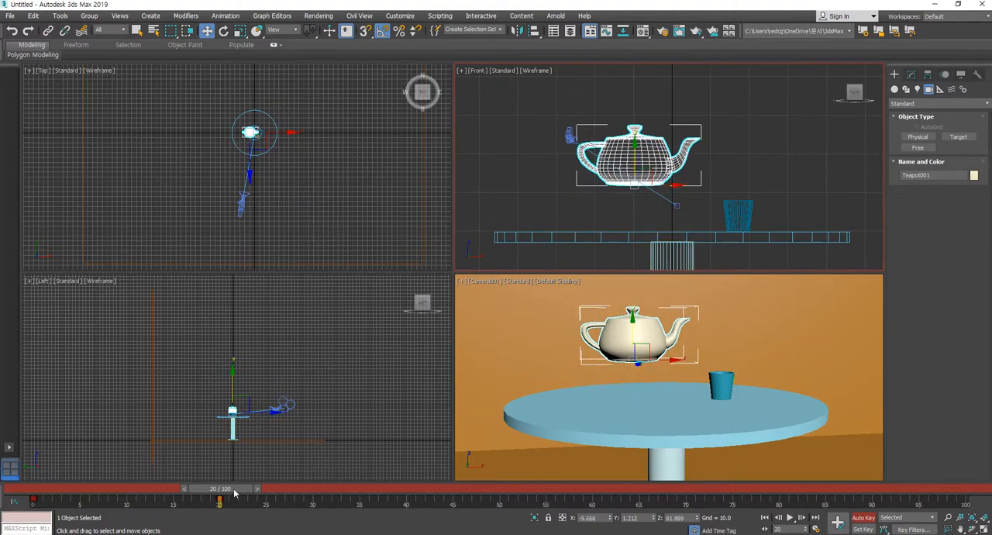
# Turn off angle snap and tilt the lifted teapot about 29 degrees toward the cup at frame 20
pyautogui.moveTo(234, 490)
pyautogui.mouseDown()
pyautogui.moveTo(47, 491)
pyautogui.moveTo(240, 506)
pyautogui.mouseUp()
pyautogui.press('w')
pyautogui.click(224, 32)
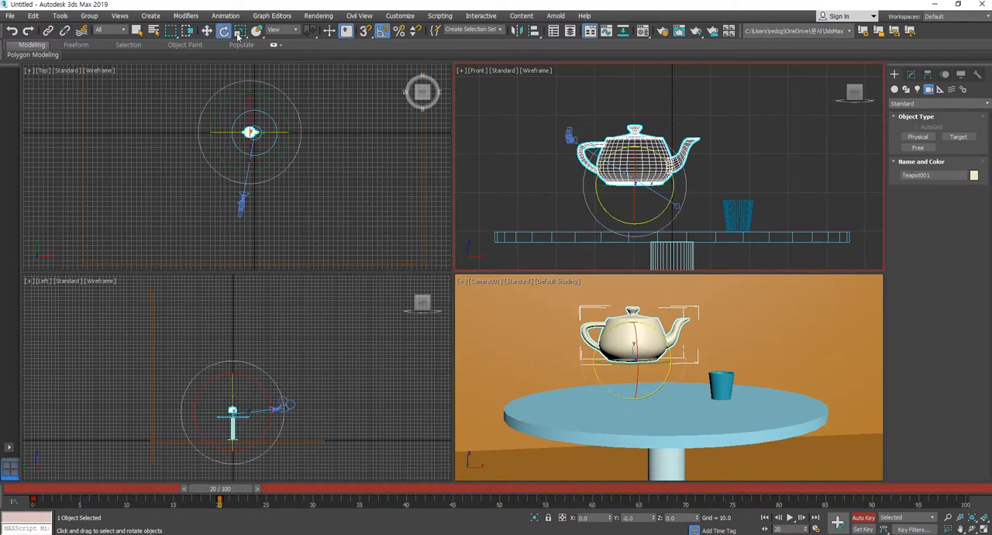
pyautogui.moveTo(663, 162); pyautogui.dragTo(671, 165)
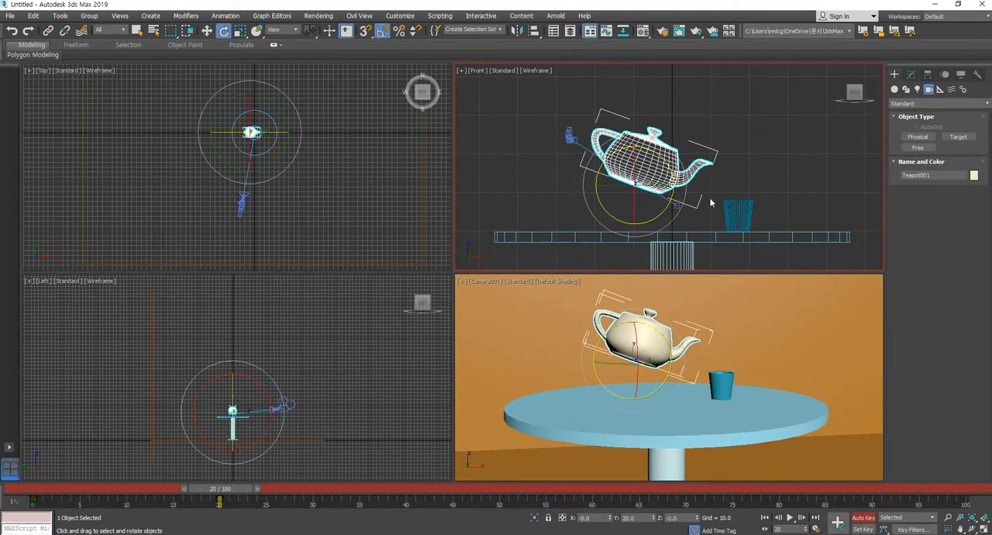
pyautogui.hotkey('ctrl', 'z')
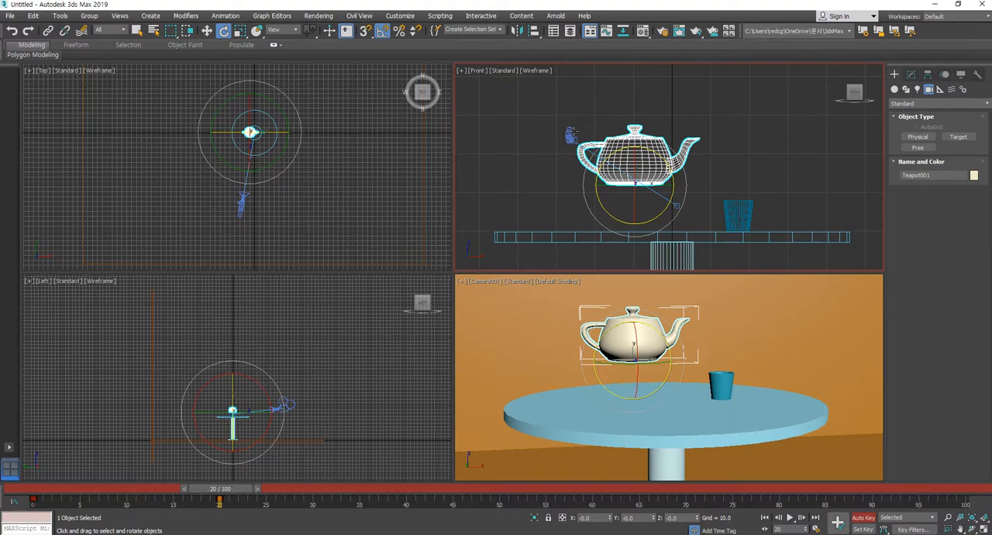
pyautogui.click(383, 33)
pyautogui.moveTo(663, 160); pyautogui.dragTo(673, 199)
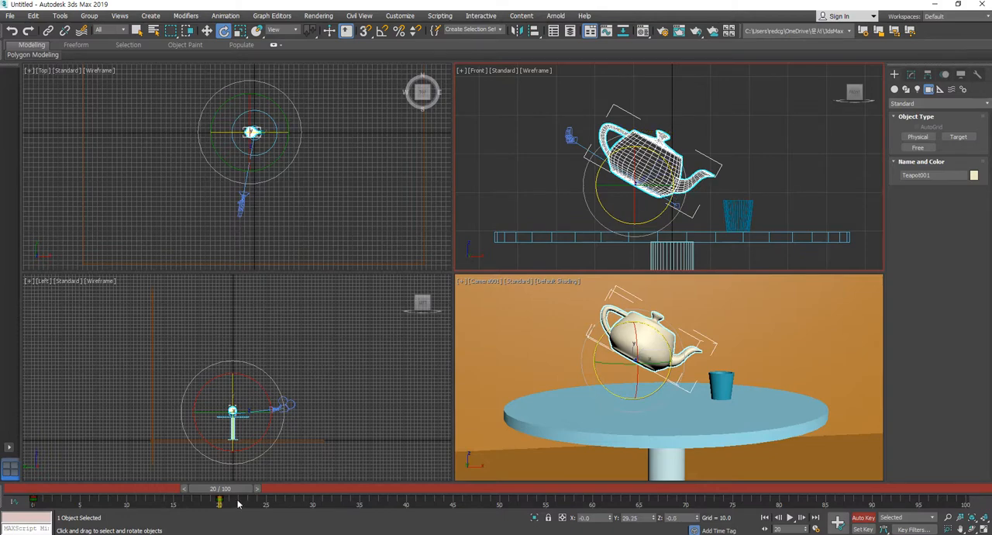
pyautogui.moveTo(239, 491); pyautogui.dragTo(214, 492)
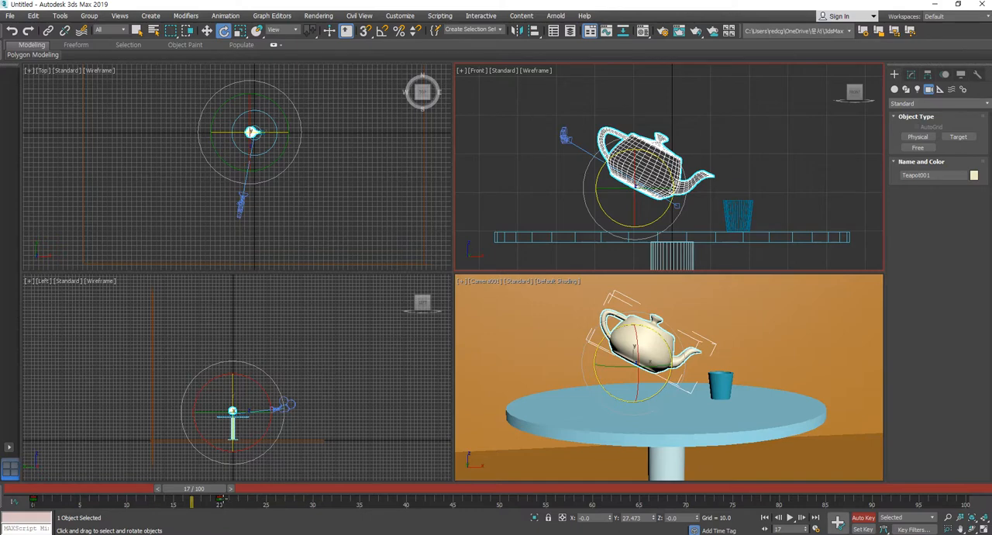
pyautogui.moveTo(215, 494); pyautogui.dragTo(250, 500)
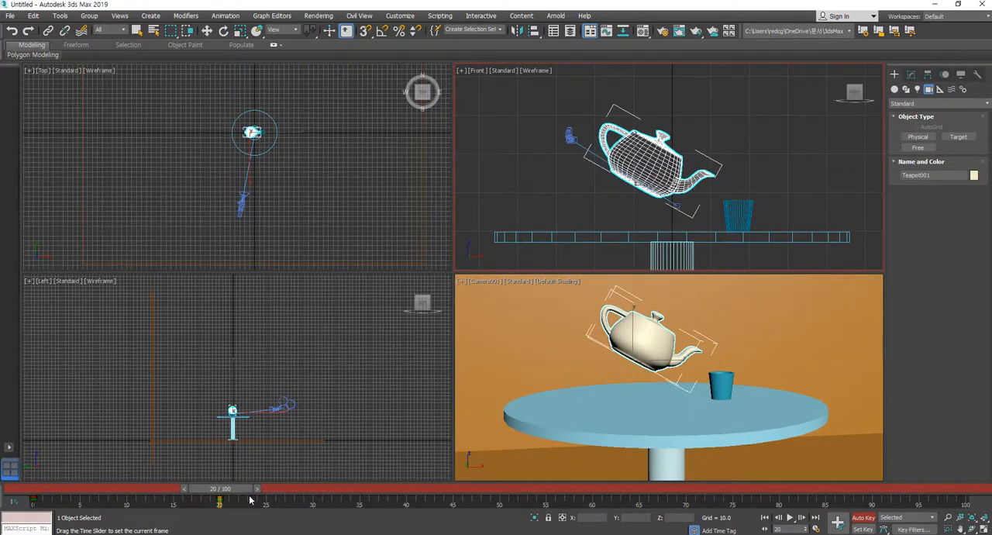
pyautogui.press('e')
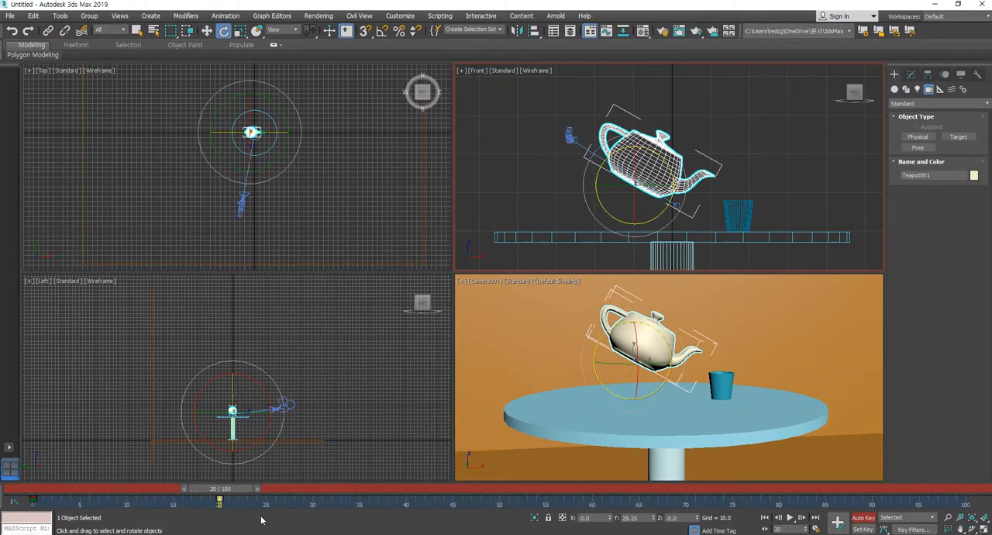
# Copy the teapot's frame 20 pouring key to frame 40 and its frame 0 resting key to frame 60
pyautogui.keyDown('shift'); pyautogui.moveTo(219, 501); pyautogui.dragTo(405, 508); pyautogui.keyUp('shift')
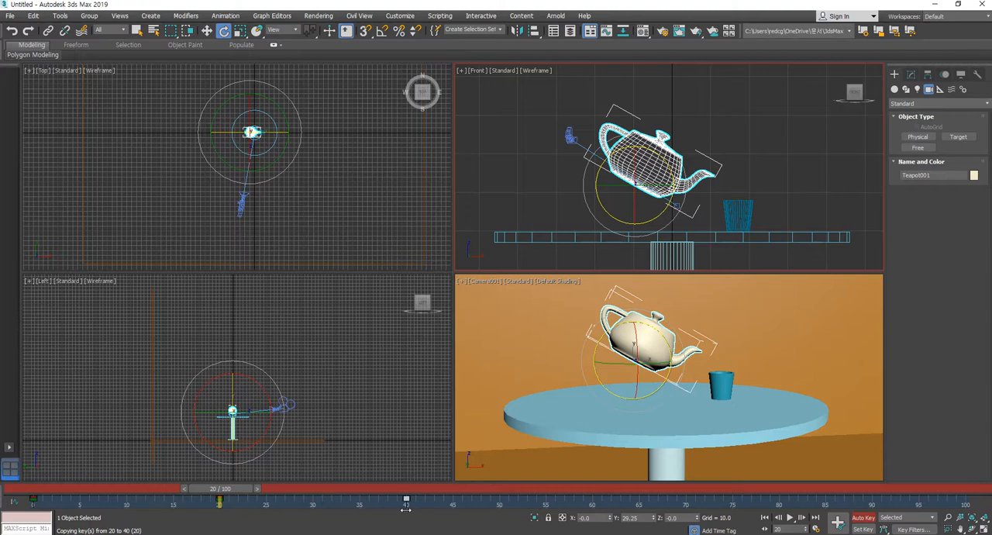
pyautogui.moveTo(221, 494); pyautogui.dragTo(593, 513)
pyautogui.press('e')
pyautogui.moveTo(85, 511); pyautogui.dragTo(596, 509)
pyautogui.press('e')
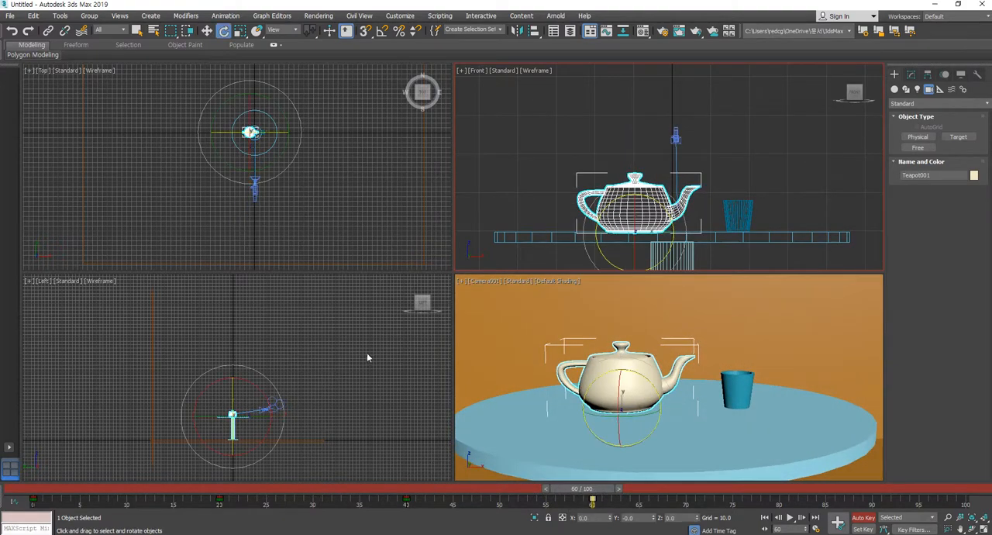
# With Auto Key off, move the cup slightly closer to the teapot along X and check the framing over the timeline
pyautogui.click(862, 517)
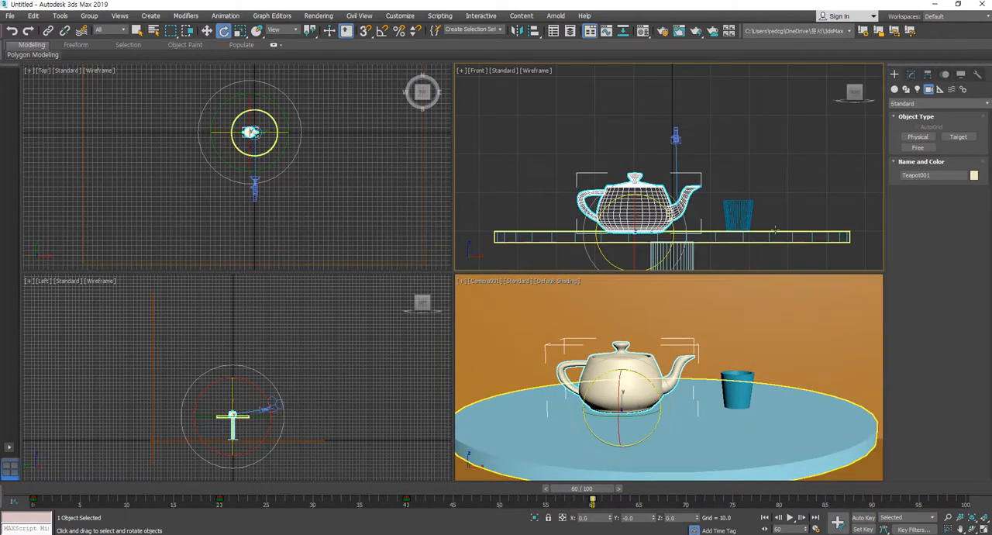
pyautogui.click(733, 216)
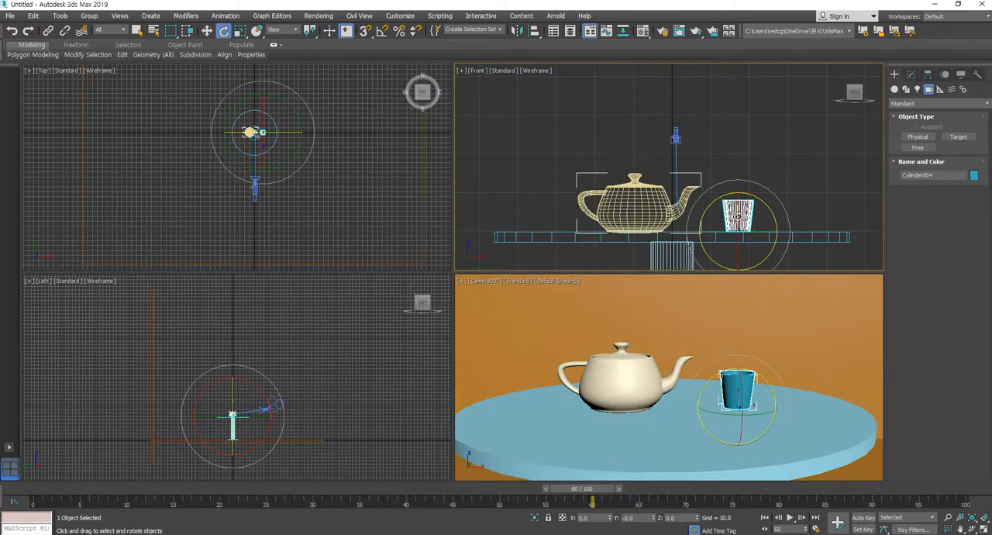
pyautogui.click(205, 31)
pyautogui.moveTo(763, 232); pyautogui.dragTo(748, 232)
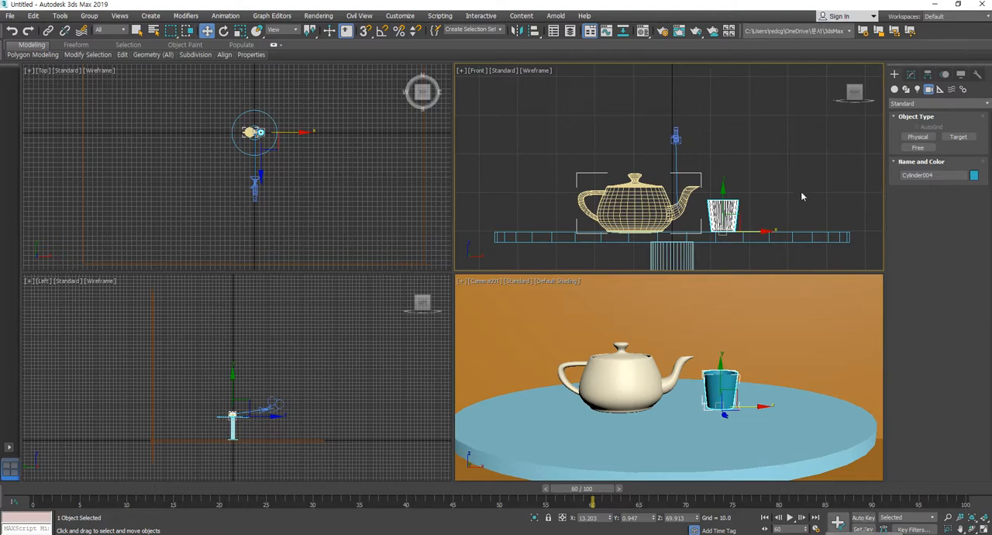
pyautogui.click(264, 456)
pyautogui.moveTo(161, 488); pyautogui.dragTo(2, 486)
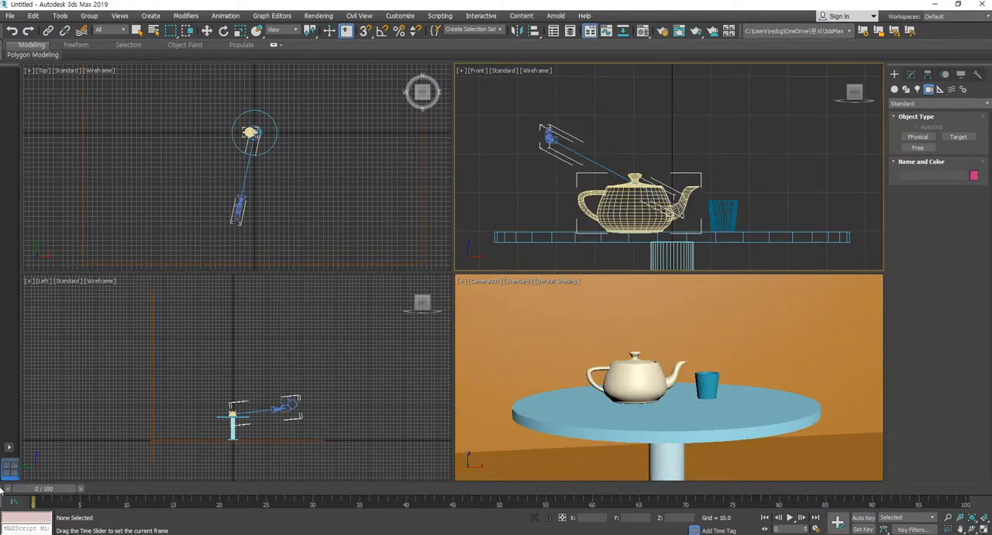
pyautogui.press('/')
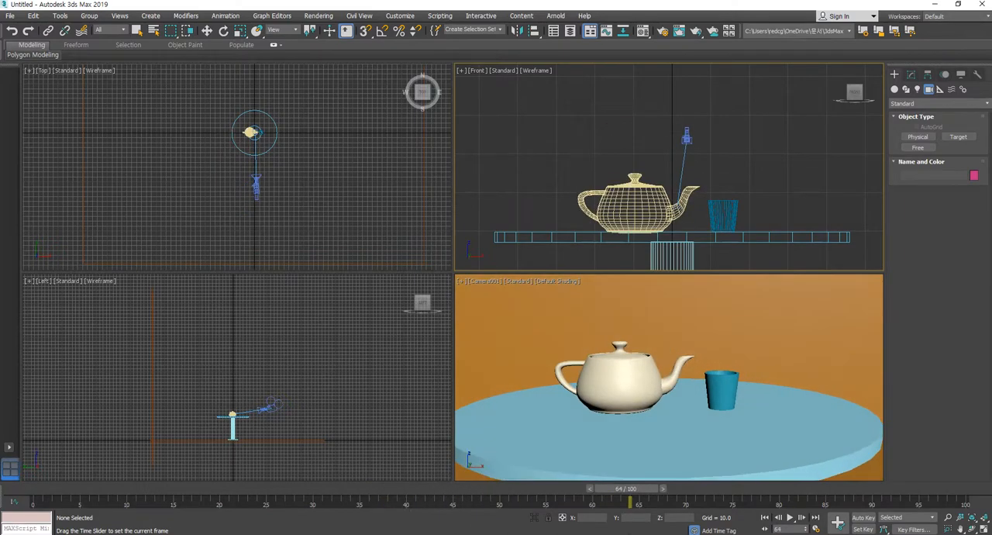
pyautogui.press('w')
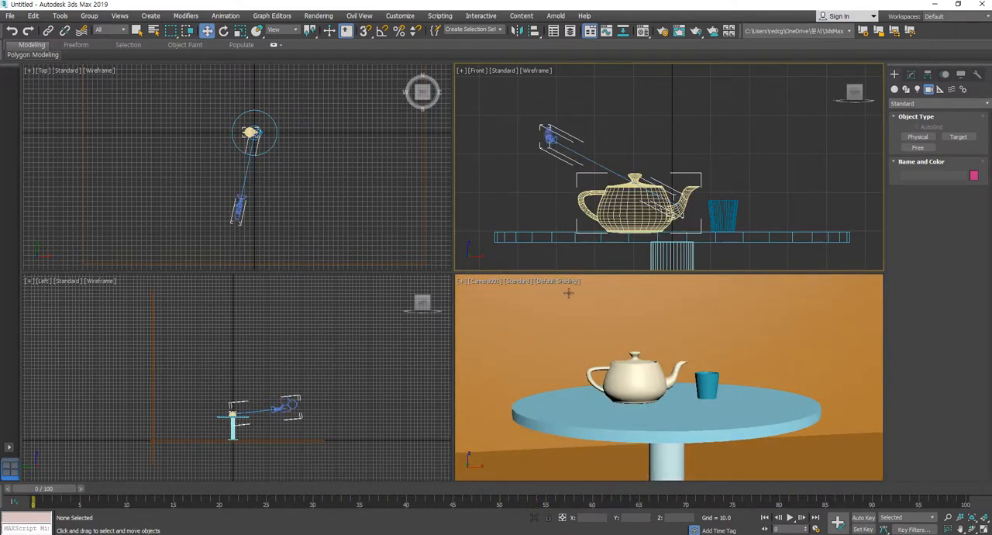
# Examine the teapot's motion by scrubbing between its keys at frames 0, 20 and 40
pyautogui.click(648, 394)
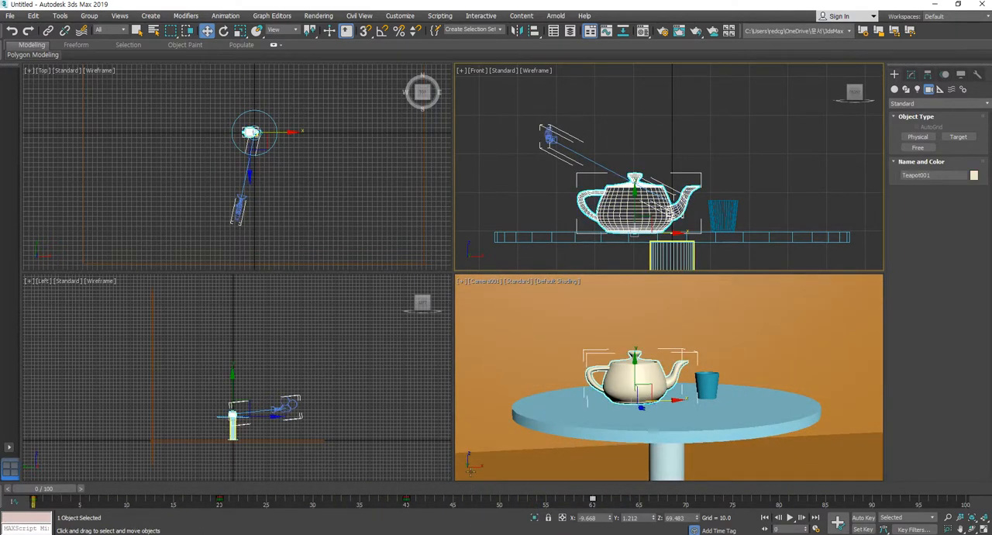
pyautogui.moveTo(53, 493); pyautogui.dragTo(416, 531)
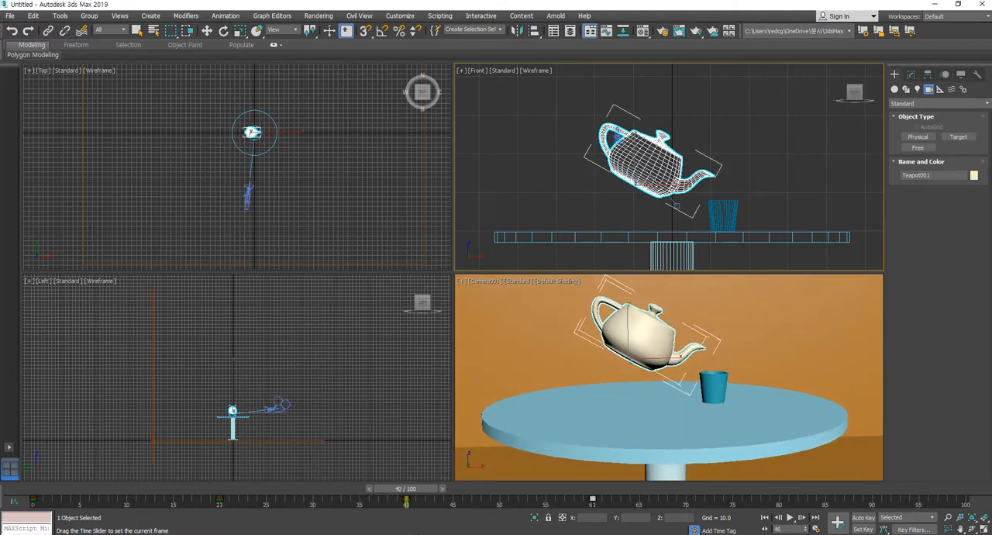
pyautogui.press('w')
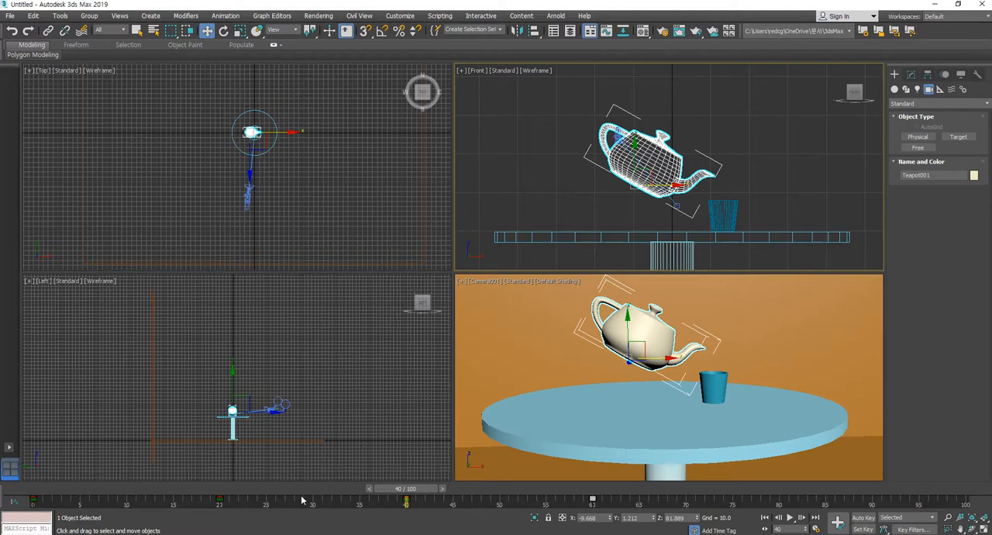
pyautogui.click(220, 500)
pyautogui.moveTo(392, 499); pyautogui.dragTo(425, 493)
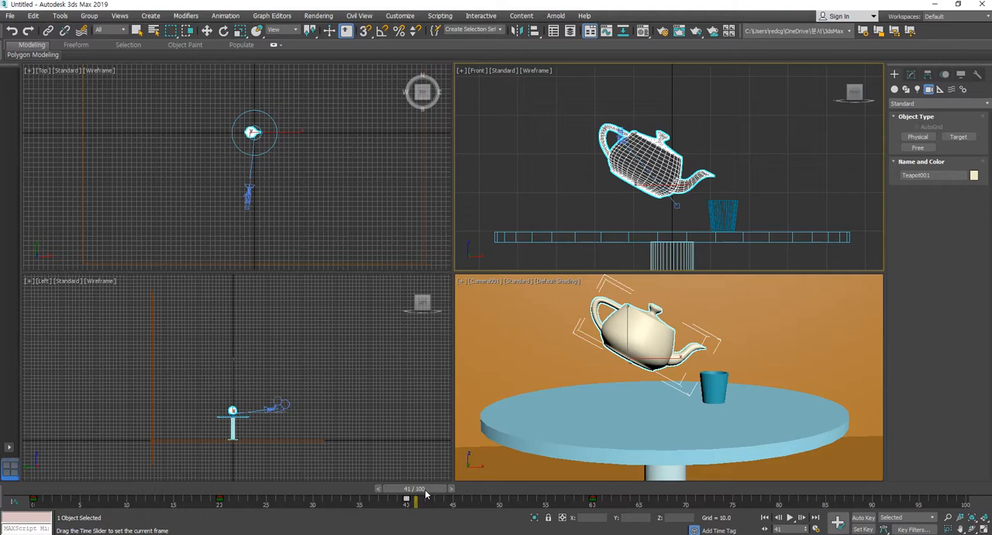
pyautogui.moveTo(424, 494); pyautogui.dragTo(417, 496)
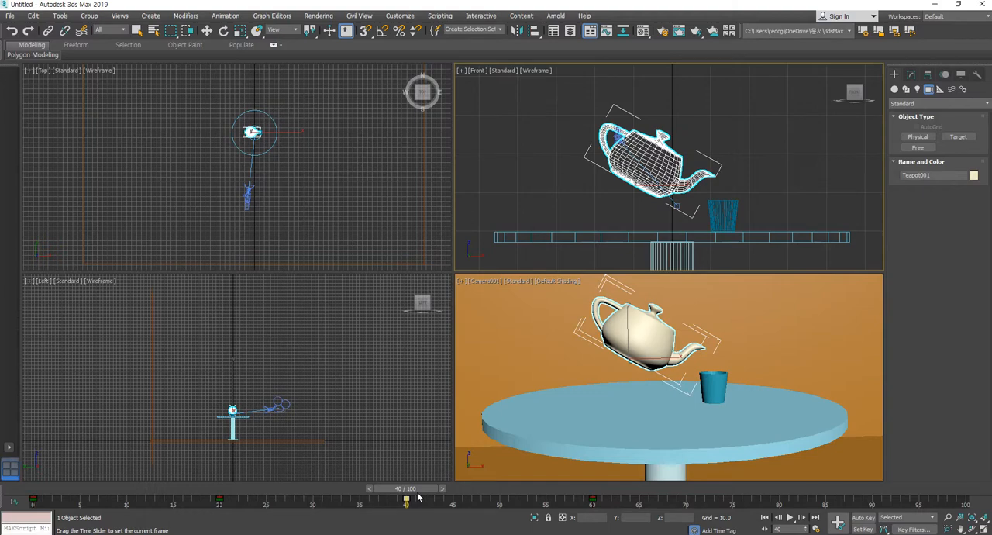
pyautogui.moveTo(418, 497); pyautogui.dragTo(238, 504)
pyautogui.moveTo(241, 504); pyautogui.dragTo(419, 508)
pyautogui.moveTo(419, 509); pyautogui.dragTo(239, 515)
pyautogui.press('w')
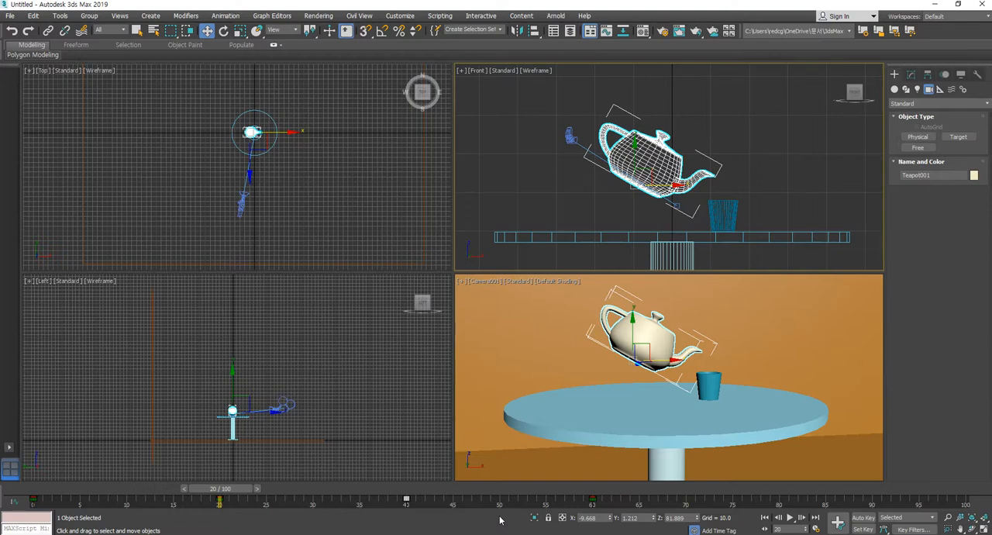
# Play the animation from frame 0 to check the speed of the teapot's lift and tilt
pyautogui.moveTo(231, 489); pyautogui.dragTo(31, 498)
pyautogui.press('w')
pyautogui.click(789, 517)
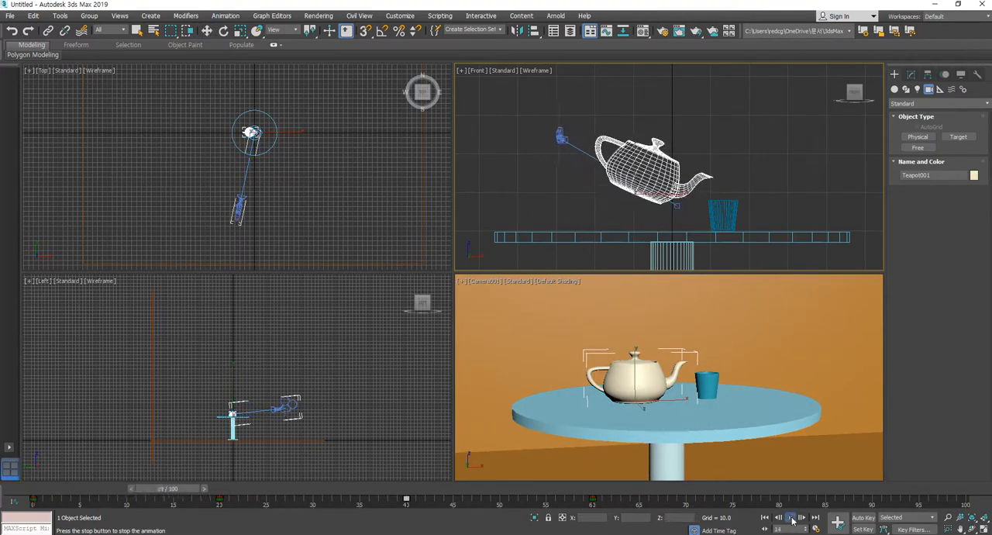
pyautogui.click(791, 520)
# Shift the teapot's first pouring key from frame 20 to frame 5 and scrub to that frame
pyautogui.moveTo(471, 491); pyautogui.dragTo(226, 501)
pyautogui.press('w')
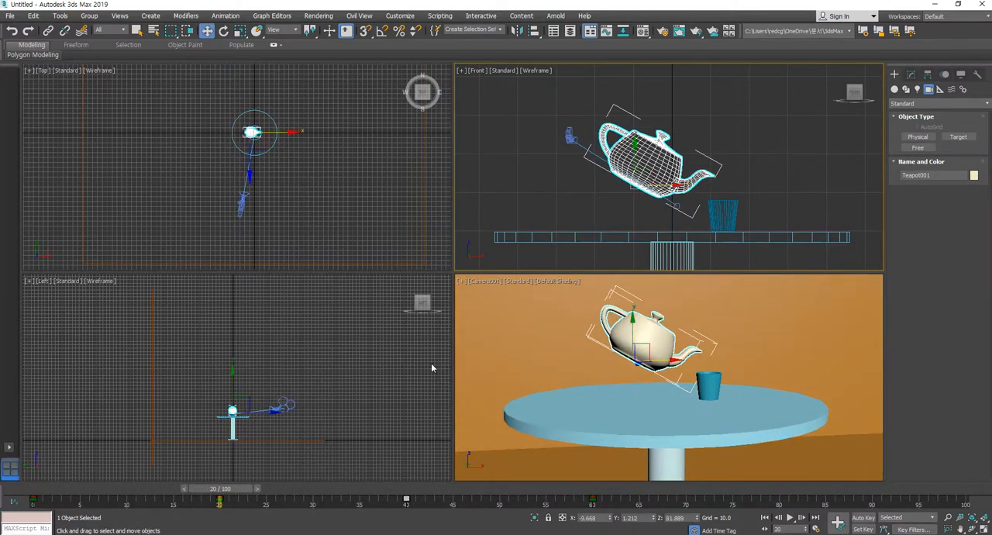
pyautogui.click(226, 501)
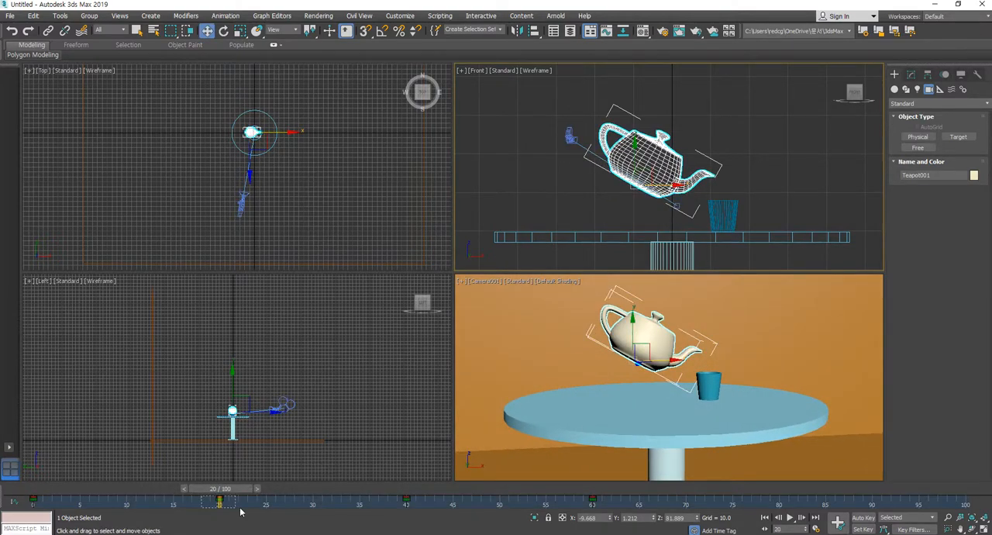
pyautogui.moveTo(220, 501); pyautogui.dragTo(79, 508)
pyautogui.moveTo(218, 491); pyautogui.dragTo(108, 498)
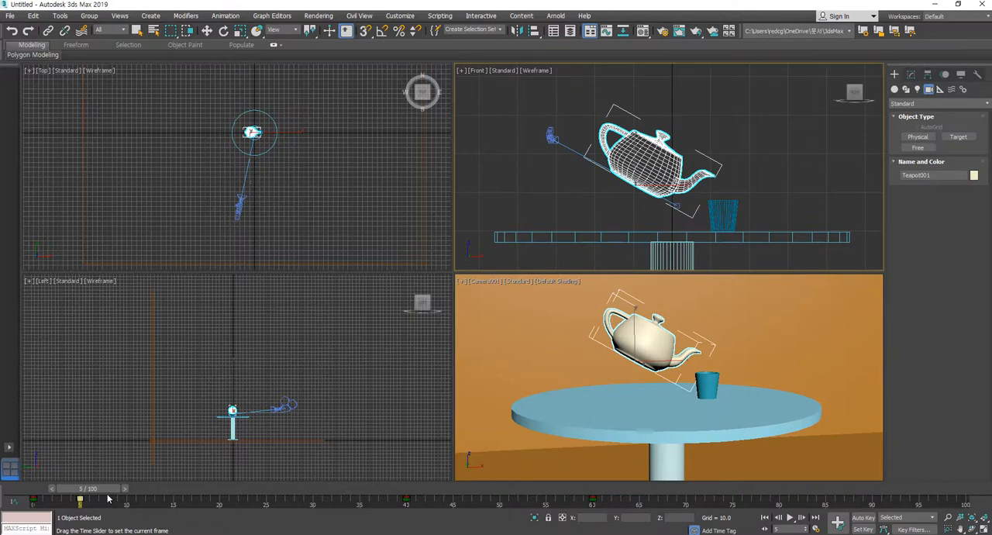
# Shift the teapot's first pouring key to frame 30 and play the animation from the start to check the timing
pyautogui.moveTo(109, 499)
pyautogui.mouseDown()
pyautogui.moveTo(47, 498)
pyautogui.moveTo(117, 498)
pyautogui.mouseUp()
pyautogui.press('w')
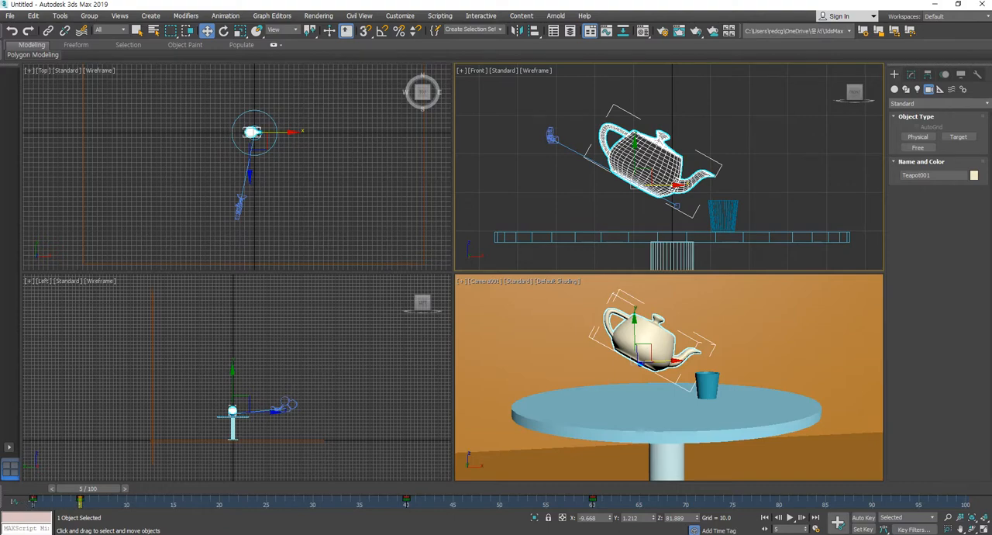
pyautogui.moveTo(108, 494)
pyautogui.mouseDown()
pyautogui.moveTo(79, 493)
pyautogui.moveTo(109, 496)
pyautogui.mouseUp()
pyautogui.press('w')
pyautogui.moveTo(79, 501); pyautogui.dragTo(312, 517)
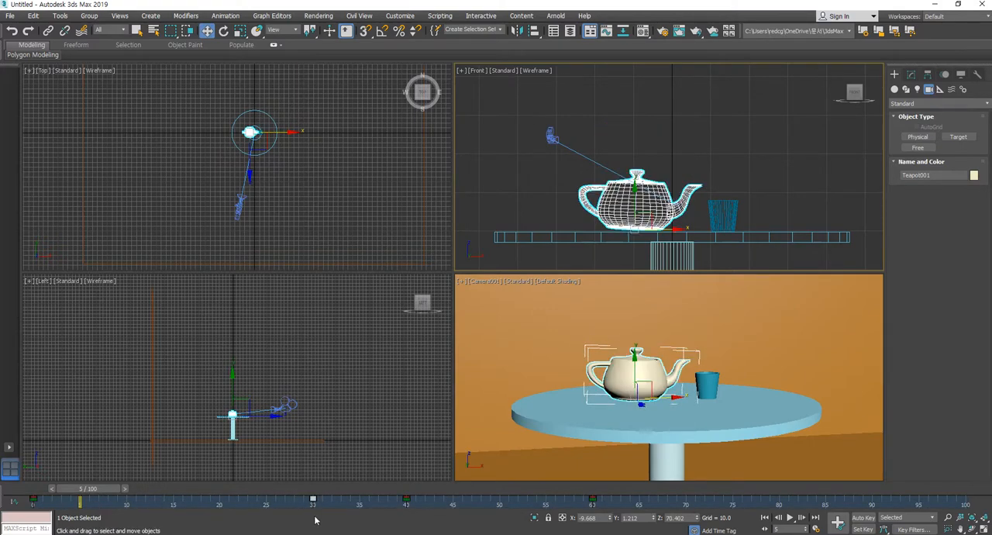
pyautogui.click(767, 519)
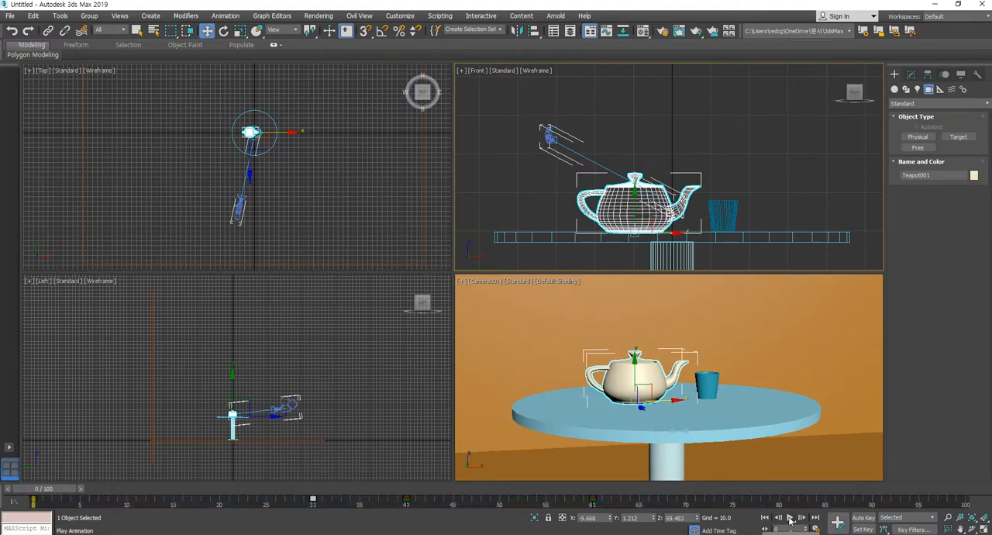
pyautogui.click(789, 518)
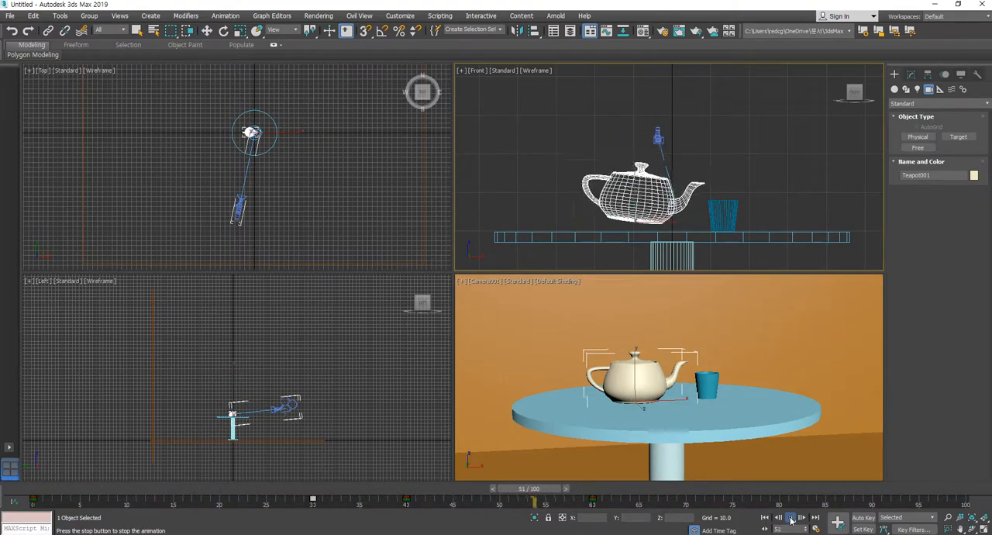
pyautogui.click(791, 518)
# Shift the teapot's two pouring keys to frames 40 and 50 and play the animation from frame 0
pyautogui.moveTo(556, 493); pyautogui.dragTo(329, 513)
pyautogui.press('w')
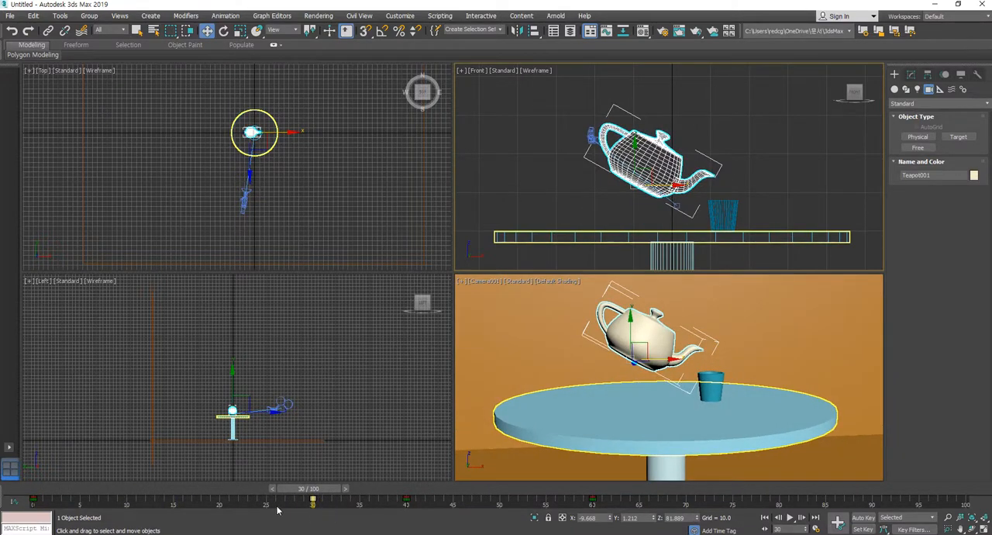
pyautogui.click(408, 502)
pyautogui.moveTo(408, 501); pyautogui.dragTo(499, 502)
pyautogui.moveTo(326, 491); pyautogui.dragTo(40, 496)
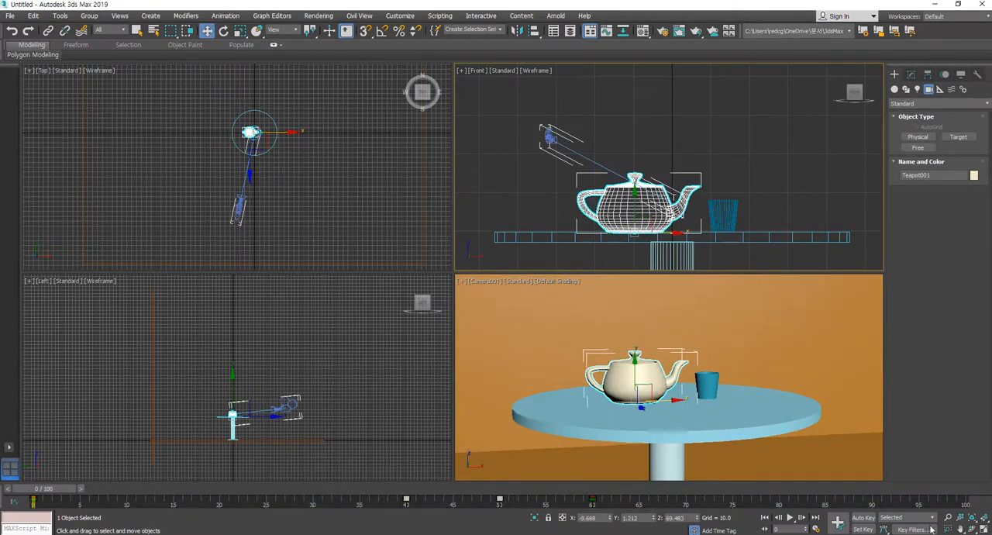
pyautogui.click(790, 519)
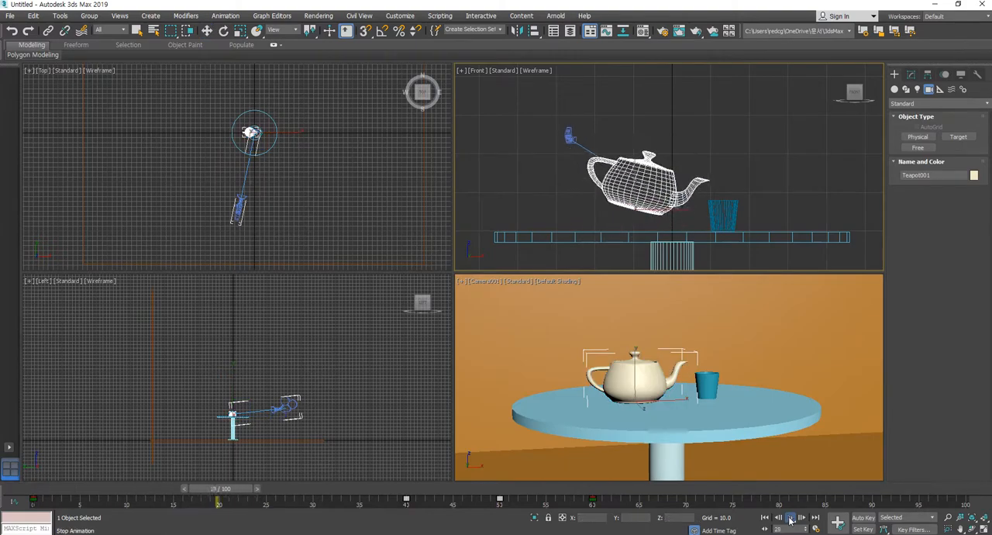
pyautogui.click(790, 520)
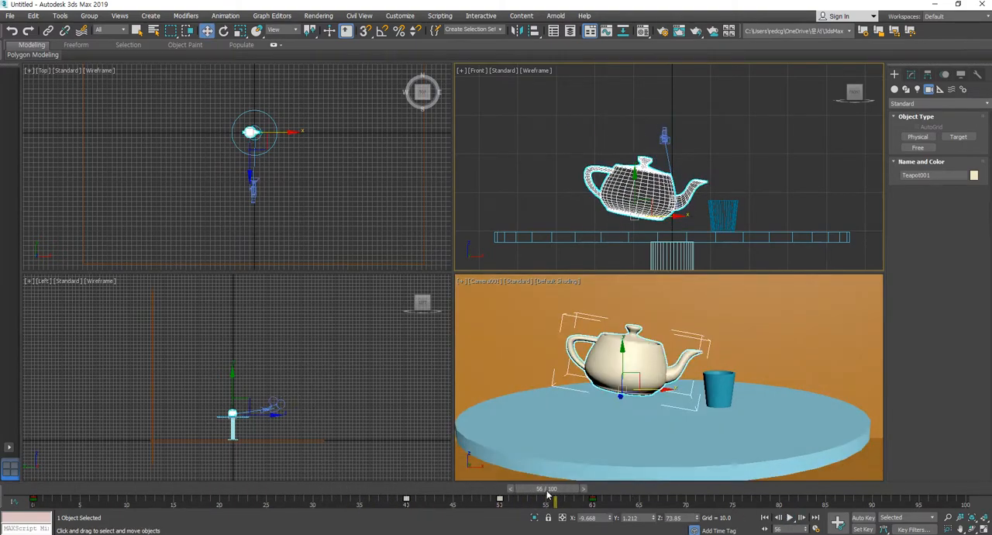
# Place the teapot's first pouring key at frame 20 and the second at frame 40, and play the animation from frame 0
pyautogui.moveTo(33, 496); pyautogui.dragTo(412, 495)
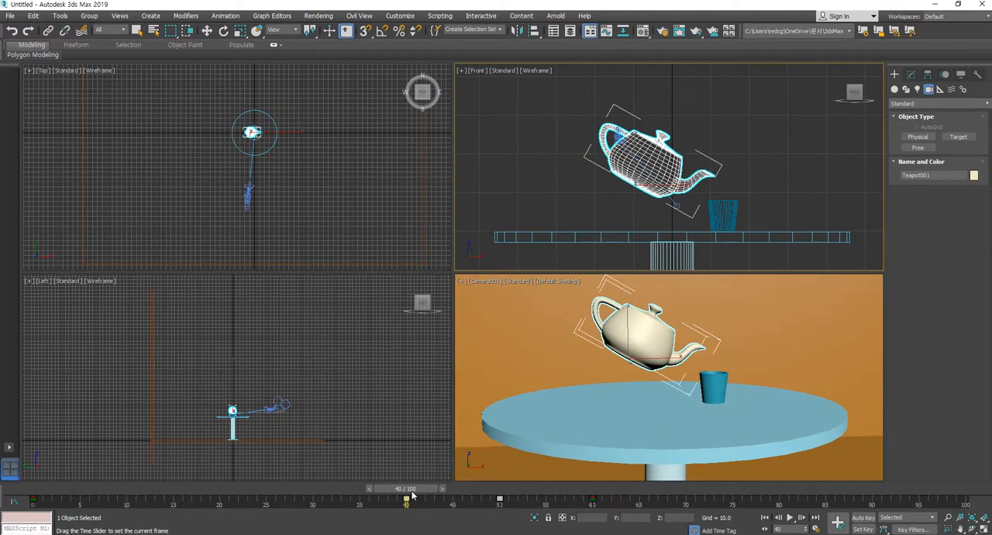
pyautogui.press('w')
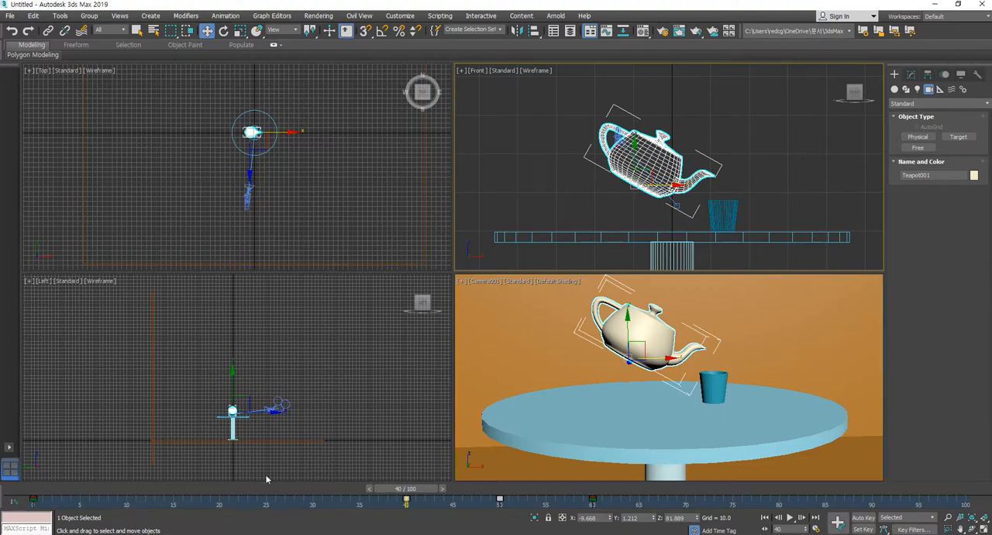
pyautogui.moveTo(405, 500); pyautogui.dragTo(219, 502)
pyautogui.moveTo(399, 489); pyautogui.dragTo(27, 491)
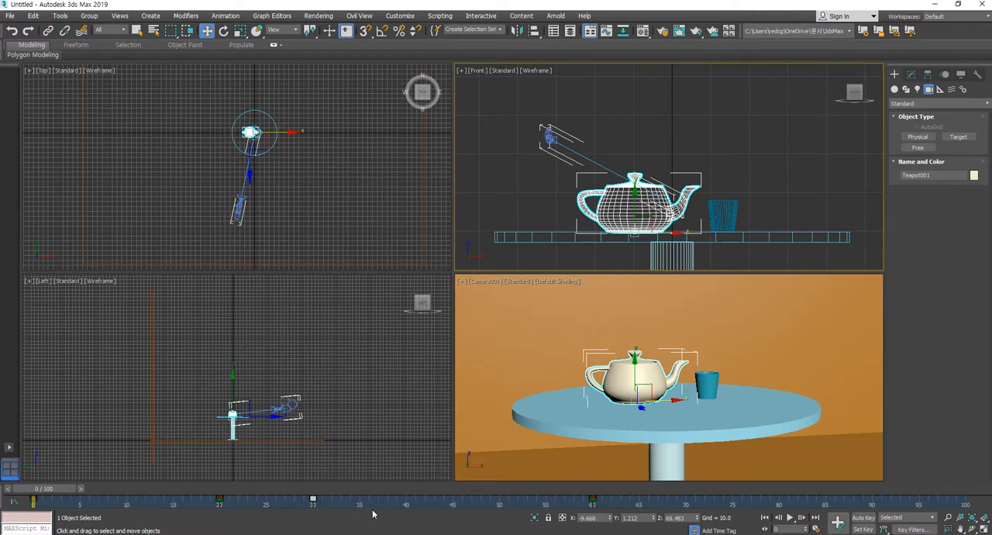
pyautogui.moveTo(313, 501); pyautogui.dragTo(411, 515)
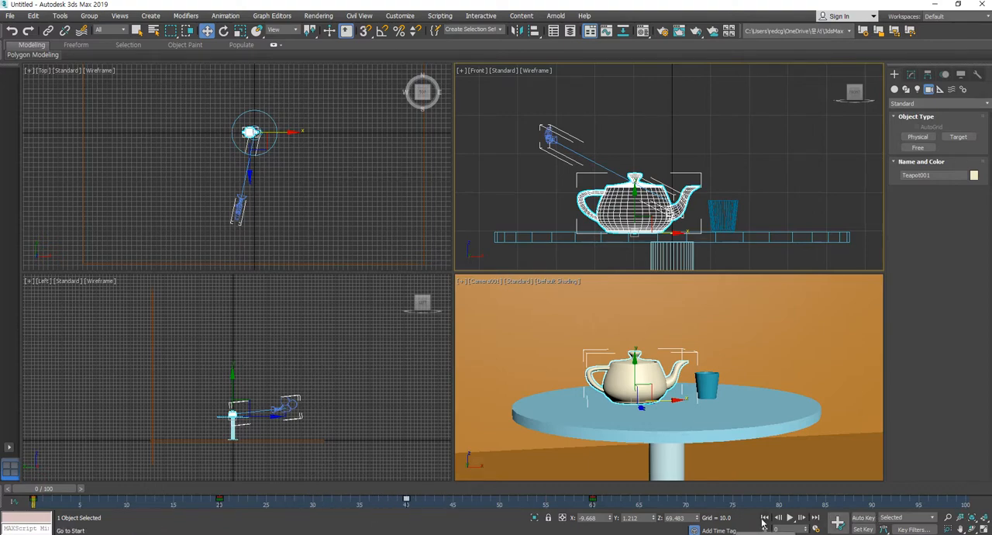
pyautogui.click(789, 518)
pyautogui.click(789, 517)
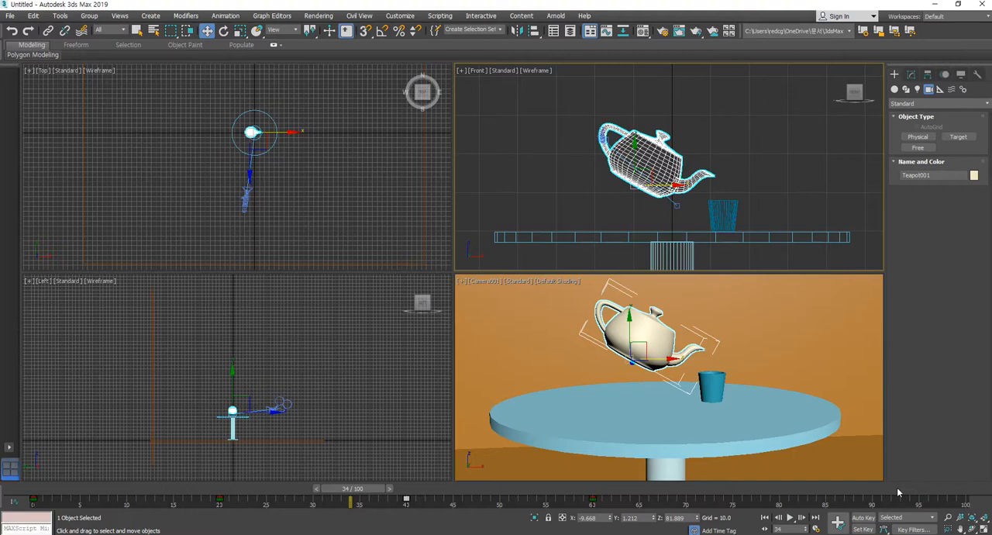
# Examine the teapot's held pouring pose by scrubbing between frames 20, 30 and 40
pyautogui.moveTo(351, 487); pyautogui.dragTo(231, 490)
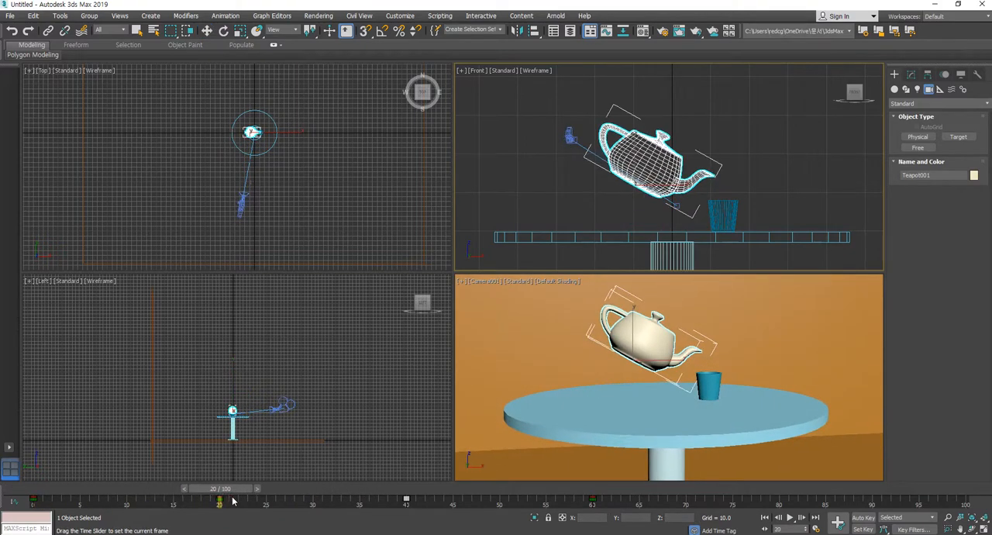
pyautogui.moveTo(232, 502); pyautogui.dragTo(325, 503)
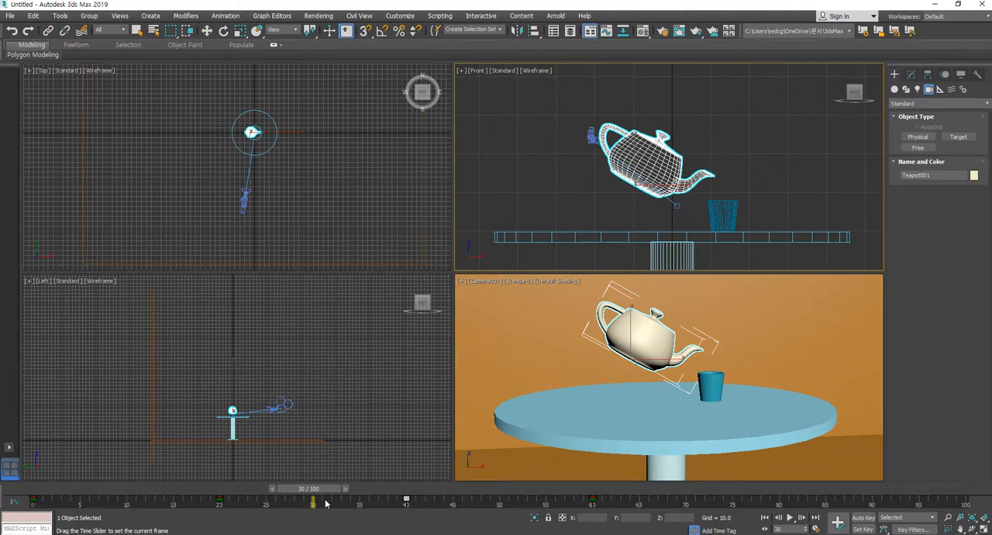
pyautogui.moveTo(325, 504)
pyautogui.mouseDown()
pyautogui.moveTo(240, 503)
pyautogui.moveTo(316, 504)
pyautogui.mouseUp()
pyautogui.press('w')
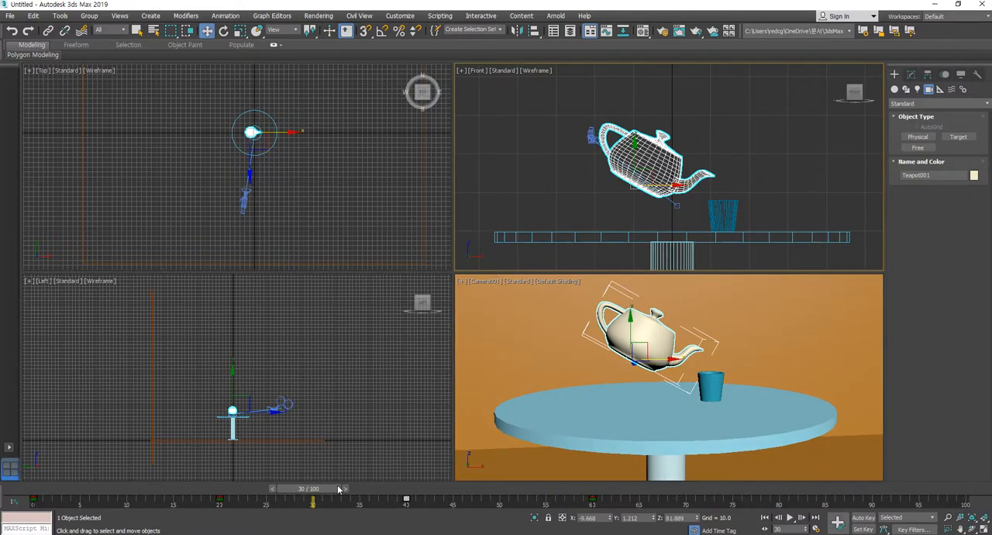
pyautogui.moveTo(324, 489); pyautogui.dragTo(228, 491)
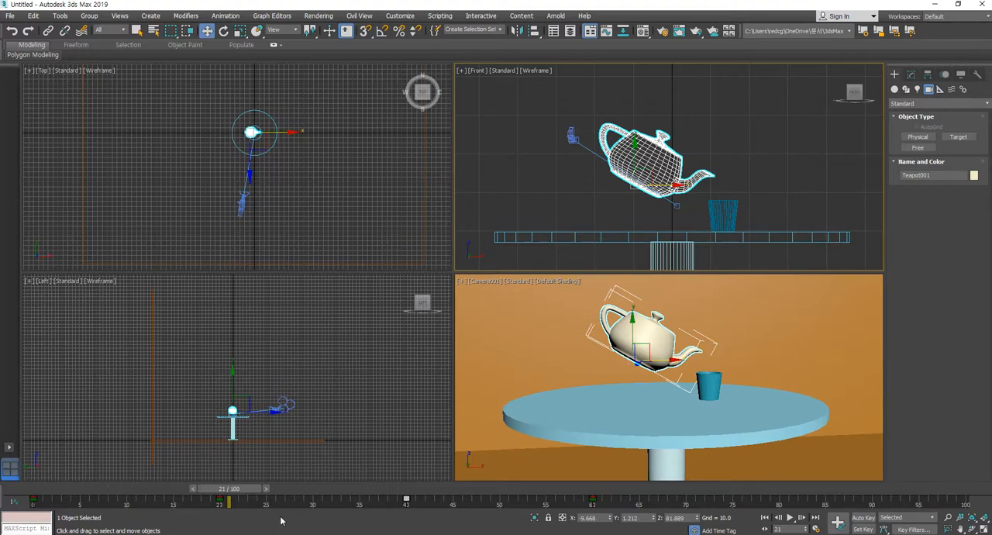
pyautogui.moveTo(250, 494); pyautogui.dragTo(243, 494)
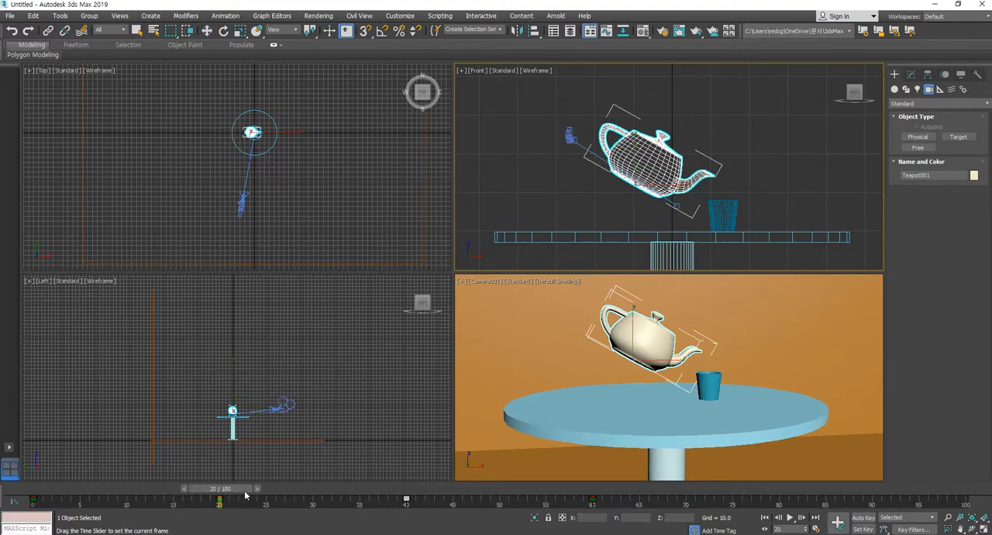
pyautogui.moveTo(246, 495); pyautogui.dragTo(418, 529)
pyautogui.press('w')
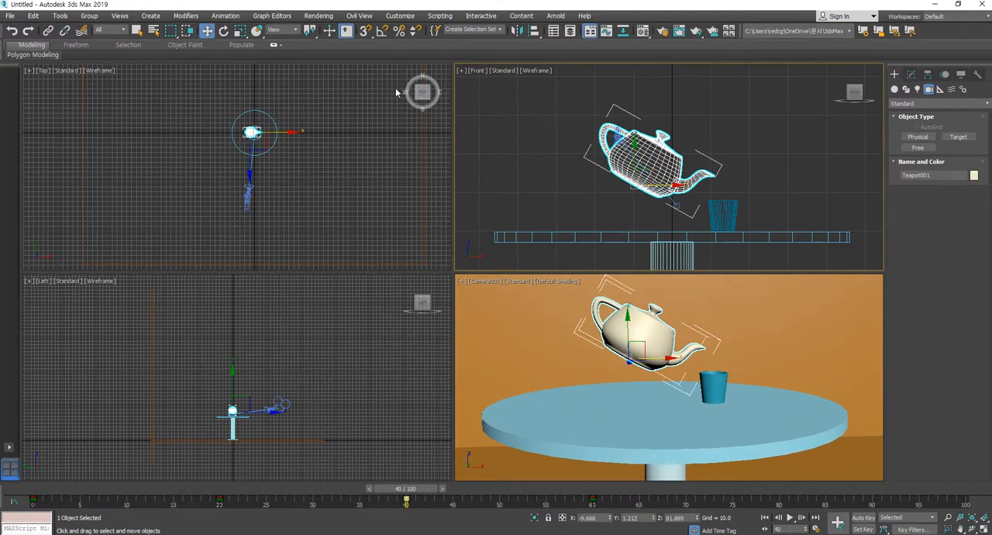
pyautogui.click(223, 30)
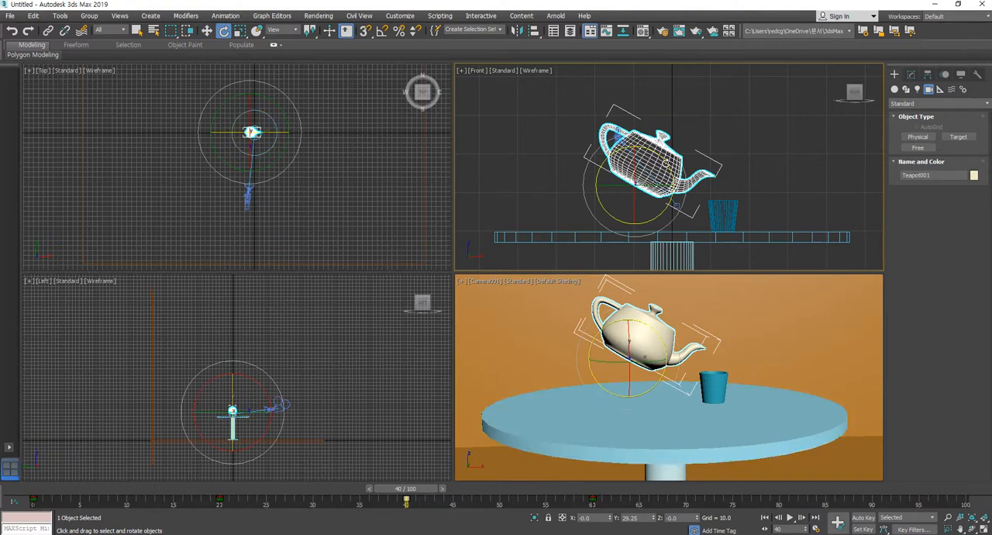
pyautogui.moveTo(664, 166); pyautogui.dragTo(668, 170)
pyautogui.press('w')
pyautogui.moveTo(653, 174); pyautogui.dragTo(651, 180)
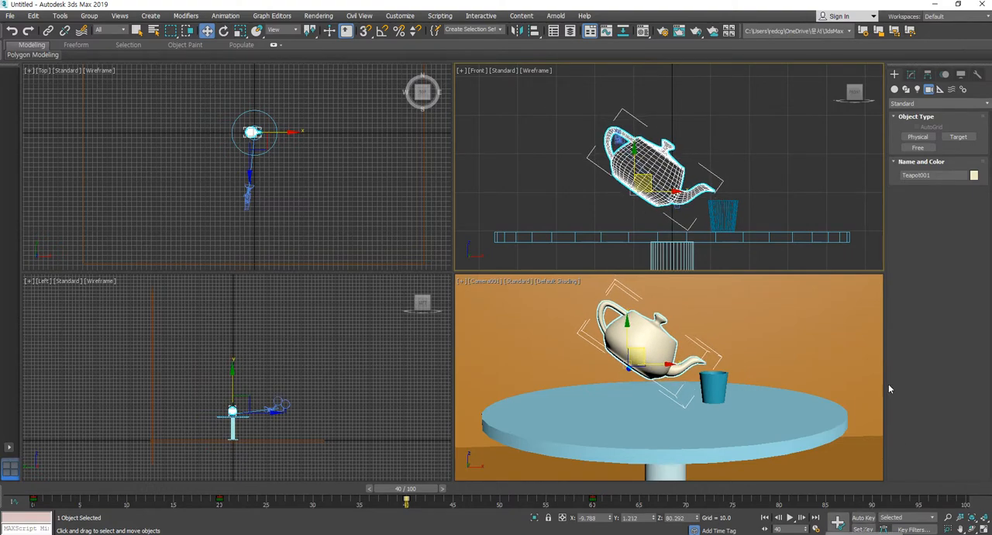
pyautogui.rightClick(856, 297)
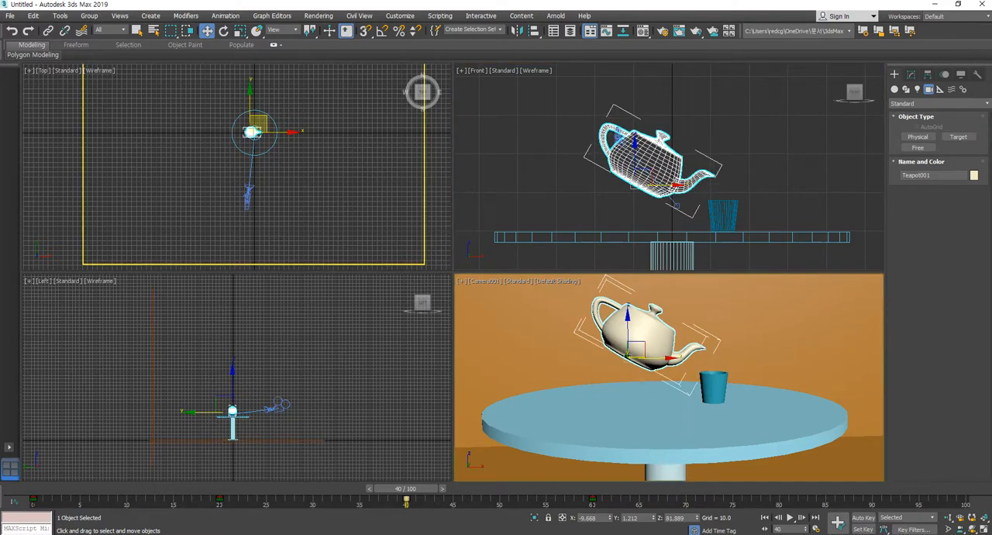
# With Auto Key on at frame 40, tilt the teapot about 9 degrees further and lower it slightly toward the cup in the Front view
pyautogui.click(862, 518)
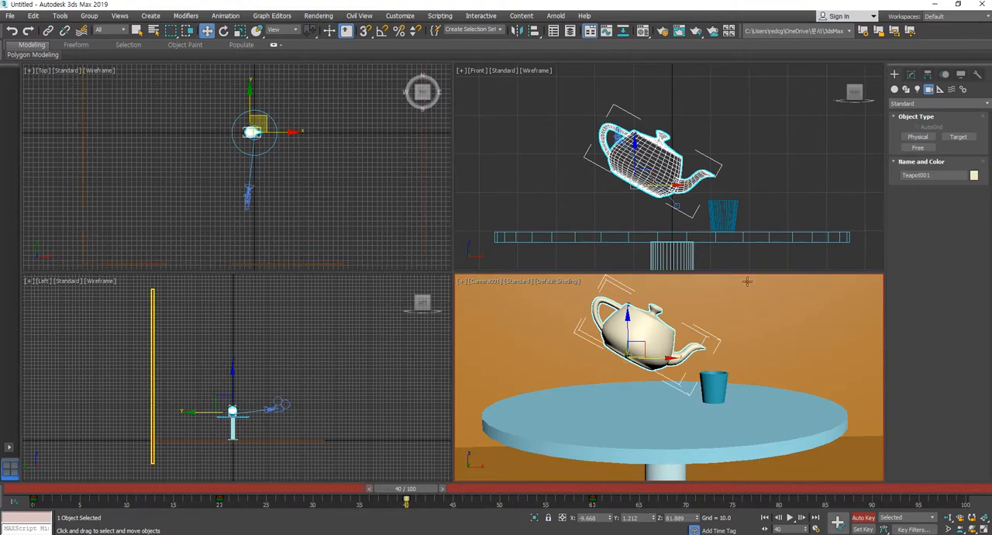
pyautogui.click(223, 31)
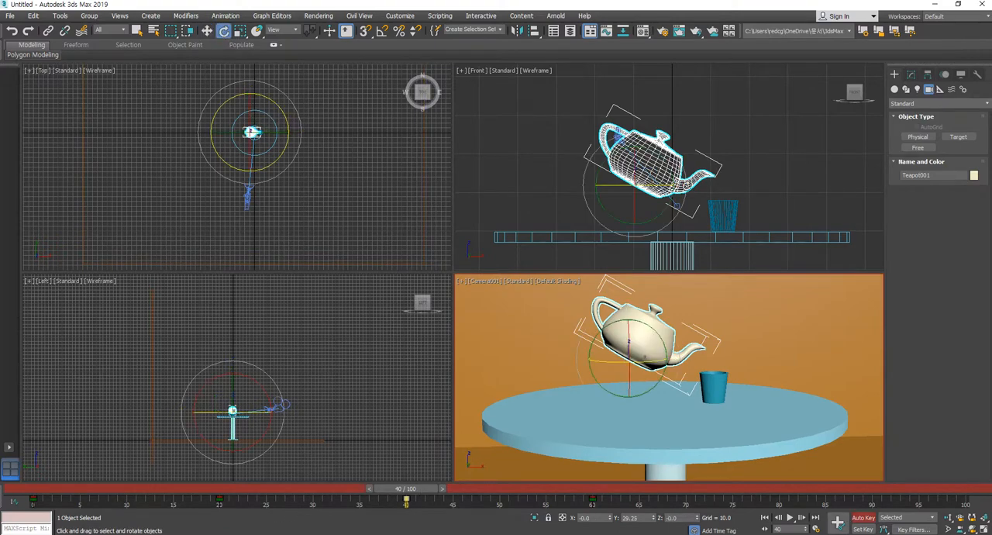
pyautogui.moveTo(663, 159); pyautogui.dragTo(662, 137)
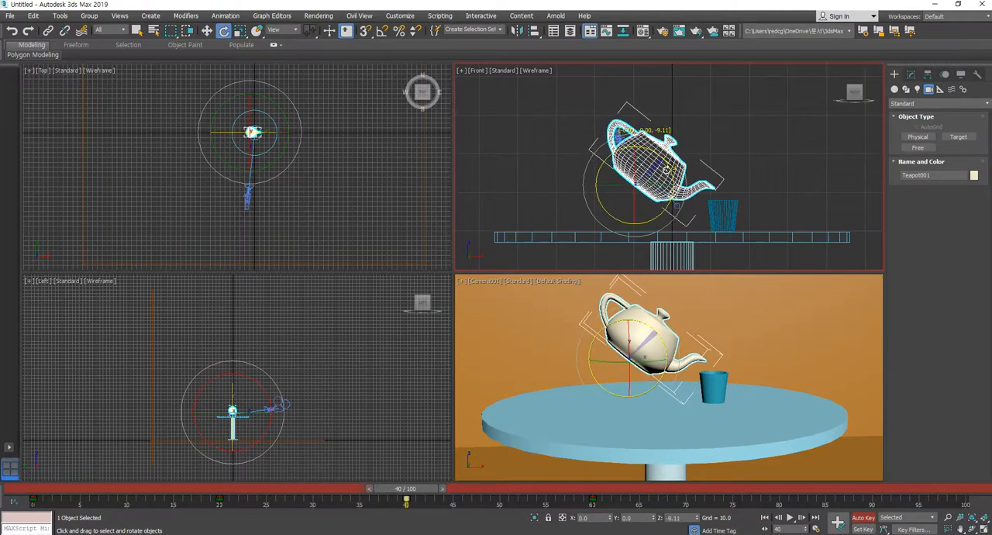
pyautogui.click(207, 31)
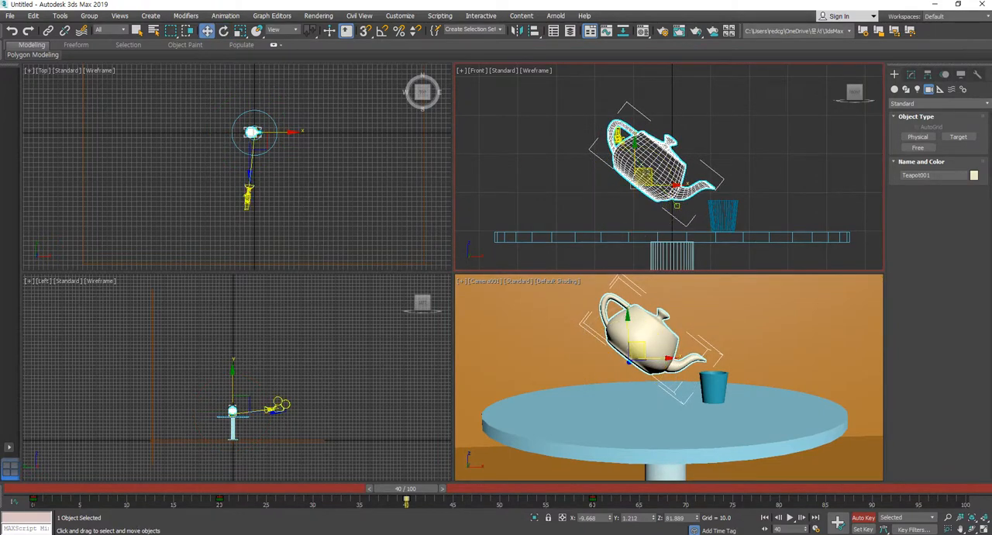
pyautogui.moveTo(649, 169); pyautogui.dragTo(647, 174)
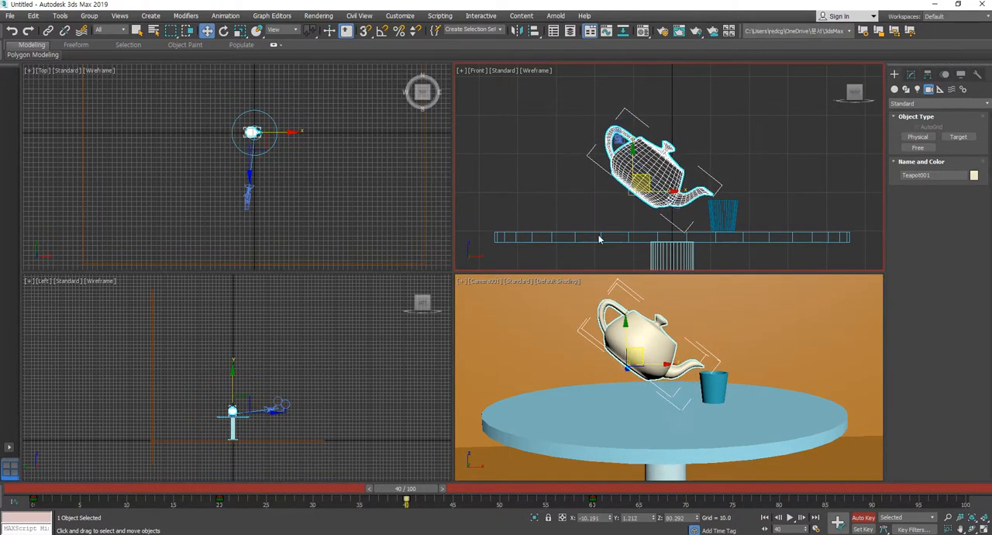
# Return to frame 0, select the back wall instead of the teapot, and play the animation in the camera view
pyautogui.moveTo(429, 490); pyautogui.dragTo(341, 502)
pyautogui.moveTo(263, 488); pyautogui.dragTo(44, 488)
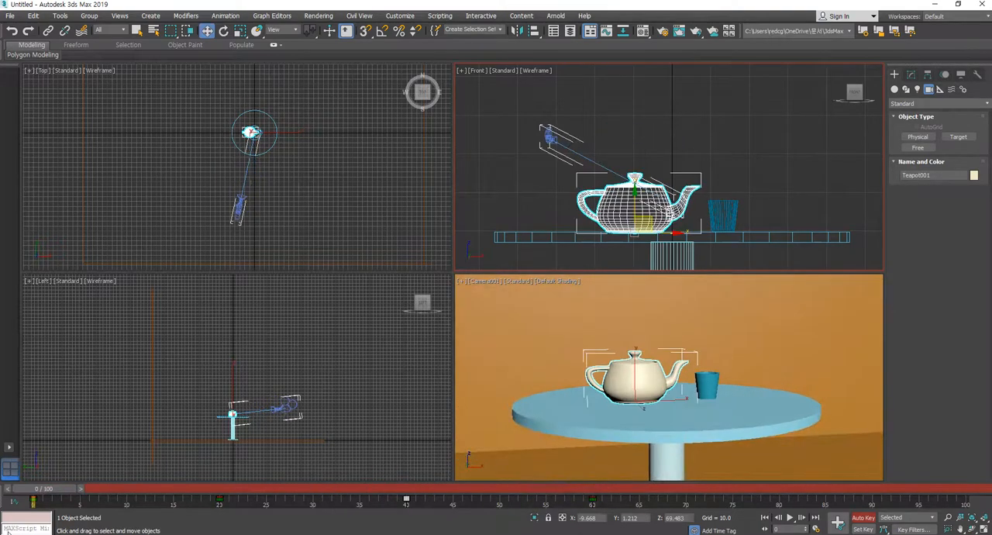
pyautogui.click(839, 349)
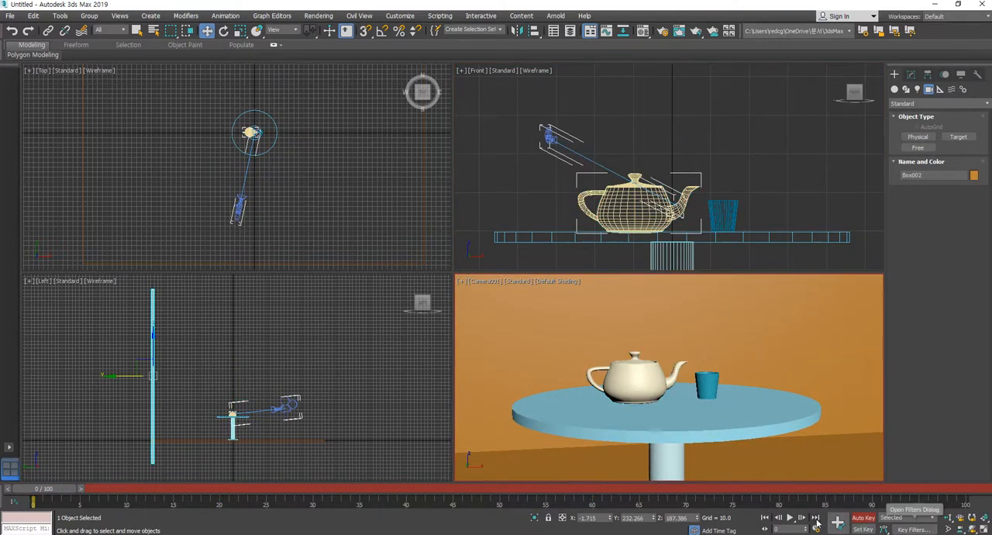
pyautogui.click(790, 518)
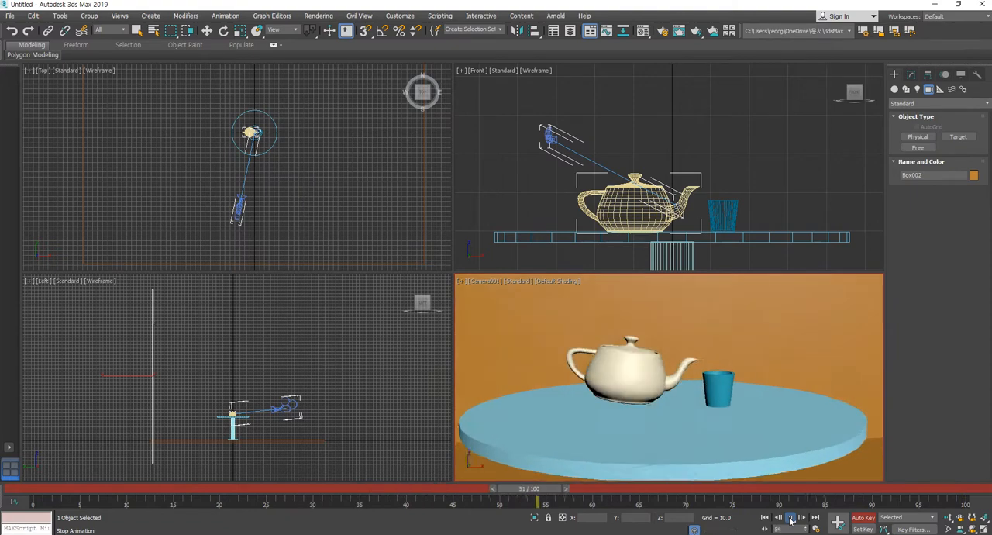
pyautogui.click(790, 518)
# Scrub to frame 40 to inspect the spout's position over the cup, and return to frame 0
pyautogui.moveTo(311, 494); pyautogui.dragTo(409, 509)
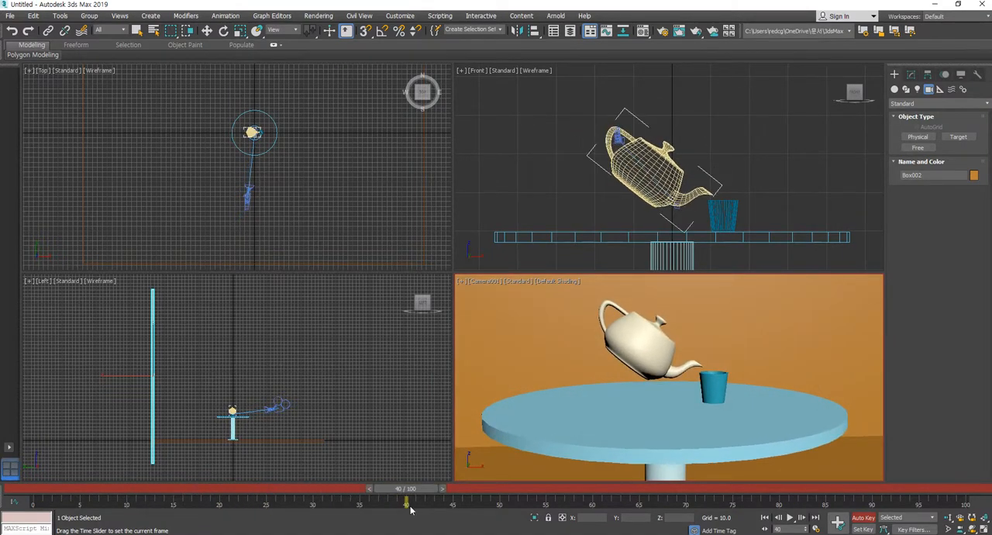
pyautogui.moveTo(411, 509)
pyautogui.mouseDown()
pyautogui.moveTo(641, 512)
pyautogui.moveTo(410, 518)
pyautogui.mouseUp()
pyautogui.press('w')
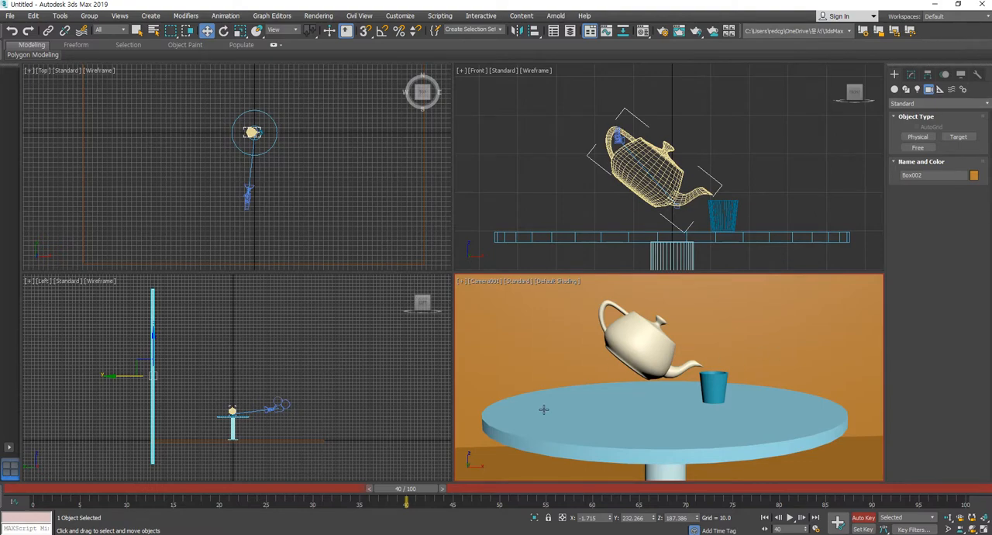
pyautogui.moveTo(411, 489); pyautogui.dragTo(31, 505)
pyautogui.press('w')
# Review the teapot's keys, switch Auto Key off at frame 0 and clear the selection
pyautogui.click(637, 203)
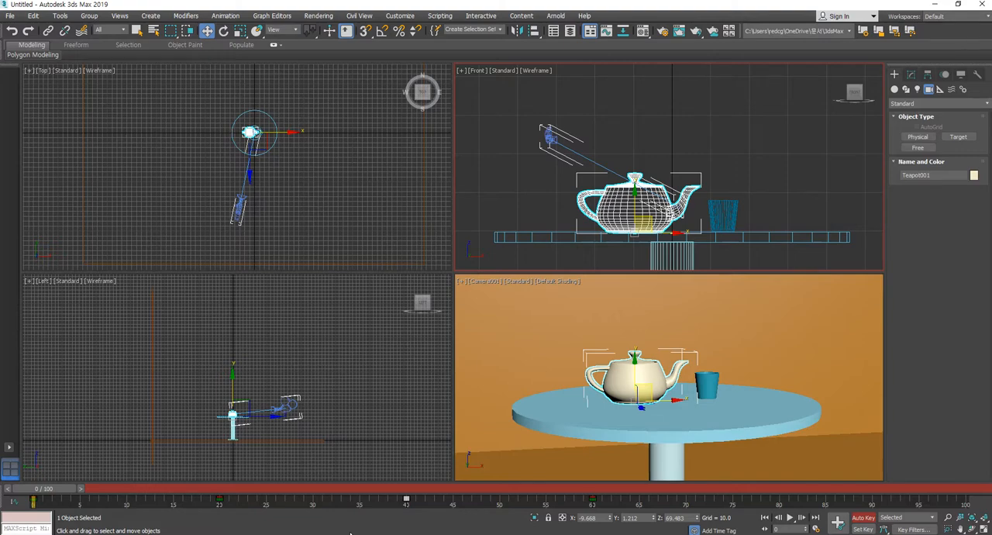
pyautogui.moveTo(55, 500); pyautogui.dragTo(2, 503)
pyautogui.press('w')
pyautogui.click(866, 517)
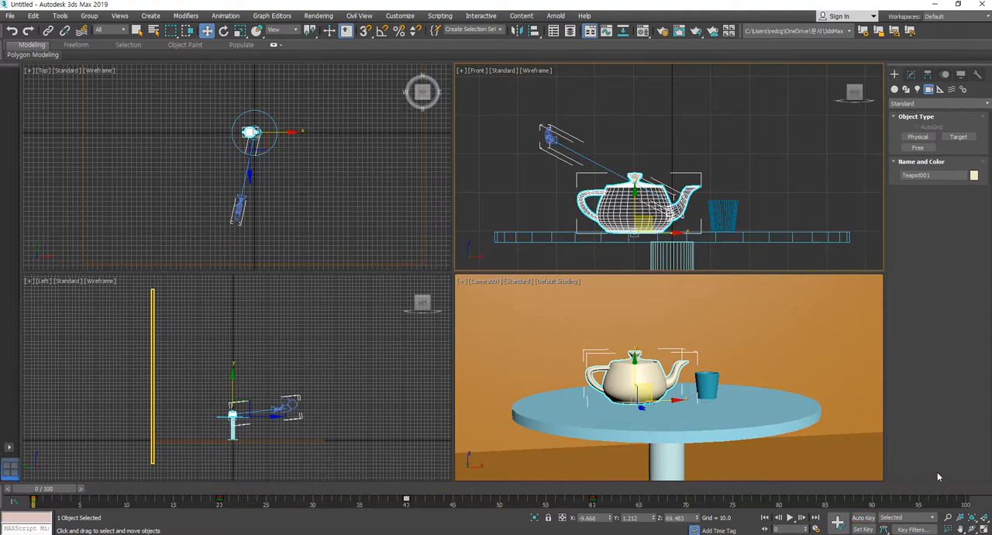
pyautogui.click(828, 192)
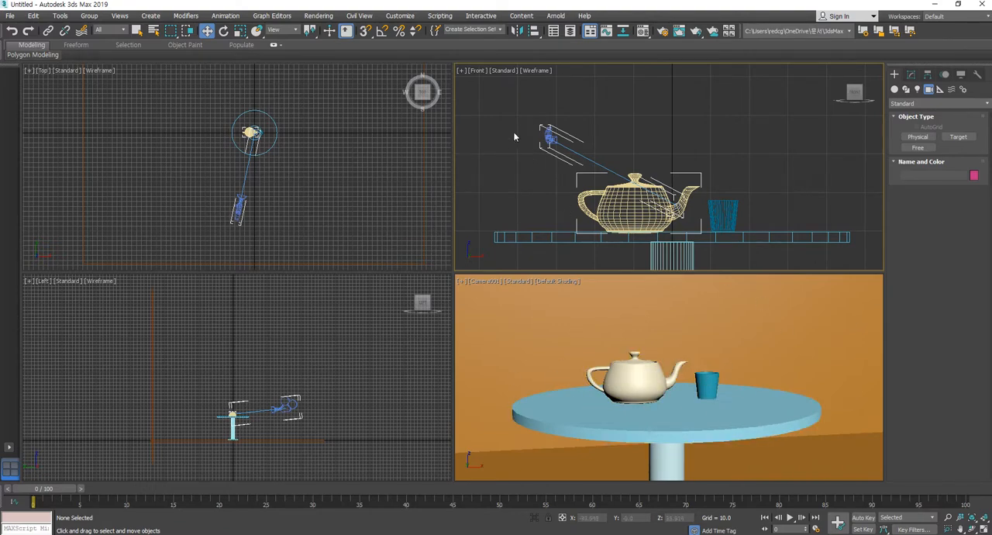
# Select the teapot and the cup together, shift their animation keys 20 frames later on the timeline, and clear the selection
pyautogui.click(631, 377)
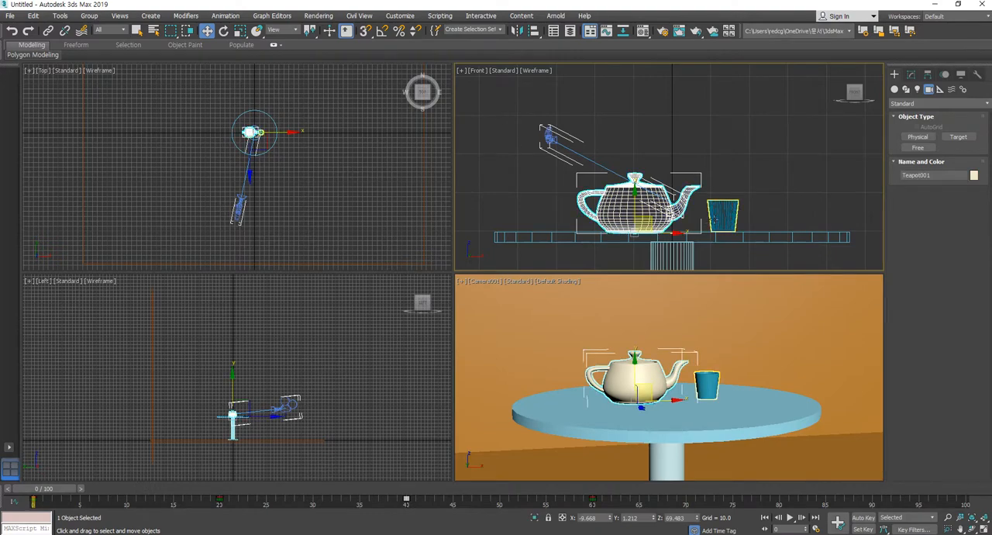
pyautogui.keyDown('ctrl'); pyautogui.click(705, 385); pyautogui.keyUp('ctrl')
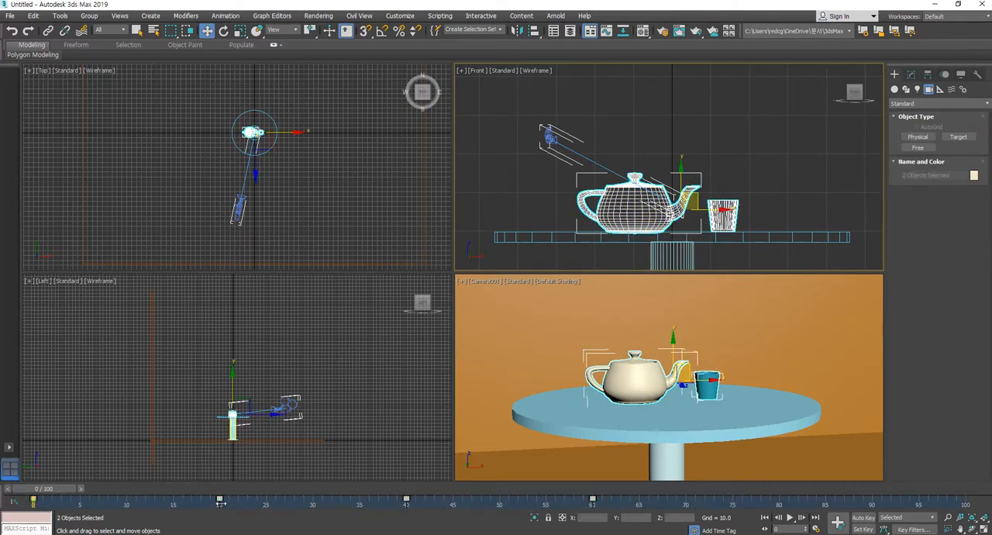
pyautogui.moveTo(219, 501); pyautogui.dragTo(404, 504)
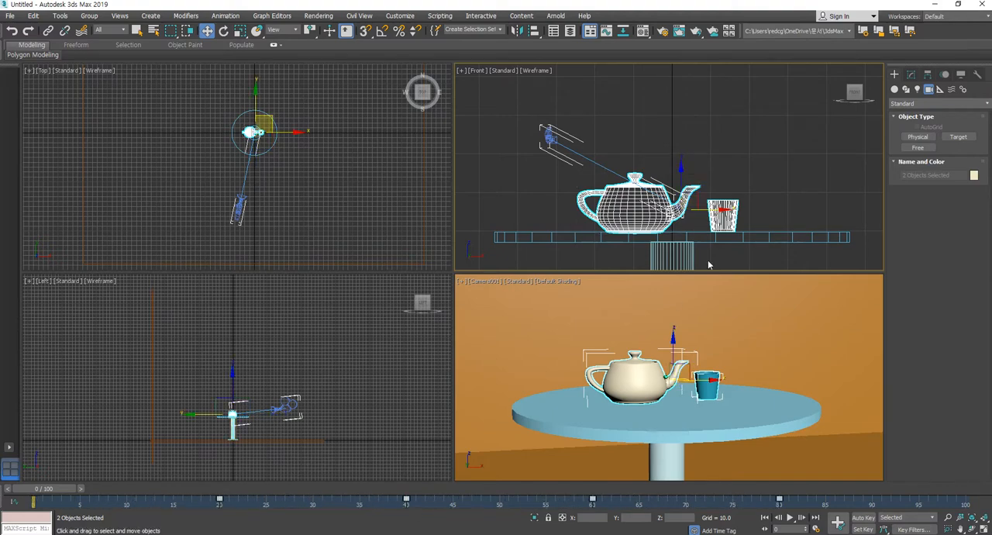
pyautogui.click(781, 181)
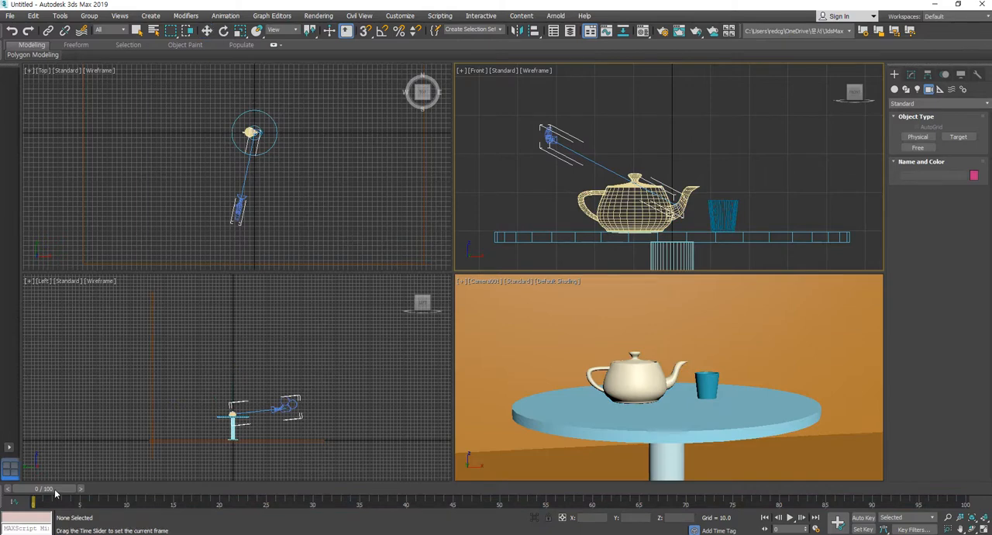
# Scrub through the whole timeline and back to frame 11 to review the camera movement and the teapot's pouring motion
pyautogui.moveTo(65, 490); pyautogui.dragTo(555, 527)
pyautogui.moveTo(555, 488); pyautogui.dragTo(952, 531)
pyautogui.moveTo(952, 488); pyautogui.dragTo(480, 488)
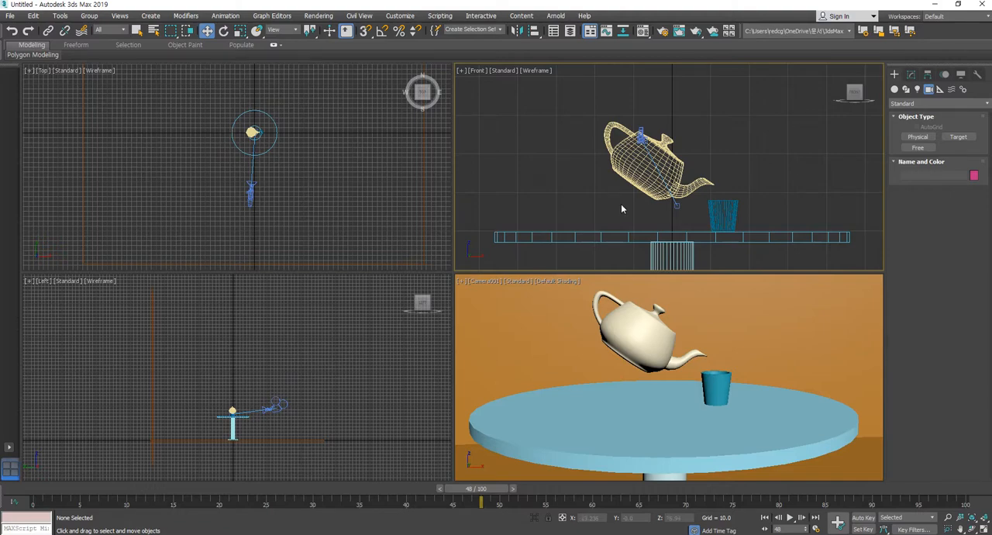
pyautogui.moveTo(486, 500); pyautogui.dragTo(137, 500)
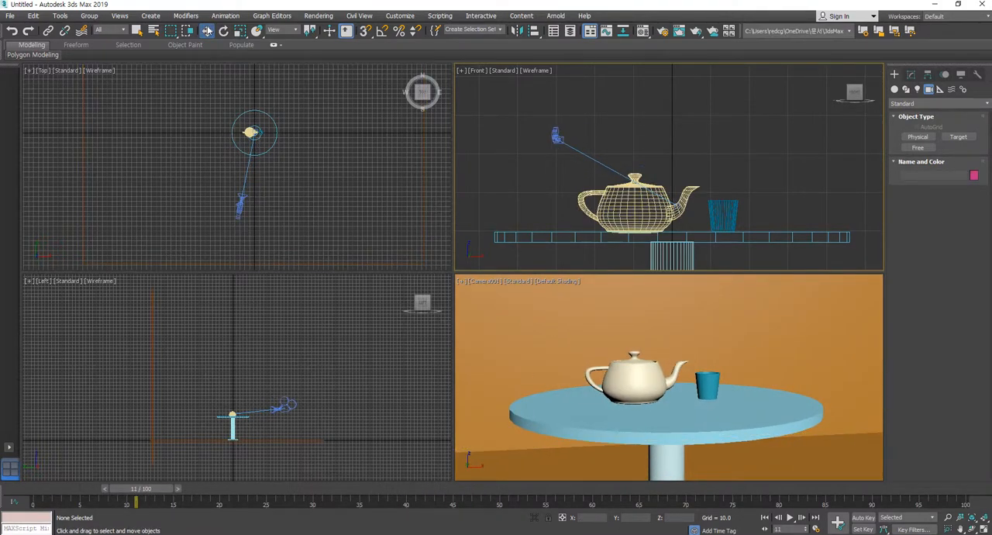
# Turn on safe frames for the Camera001 view and return the animation to frame 0
pyautogui.click(514, 281)
pyautogui.click(488, 282)
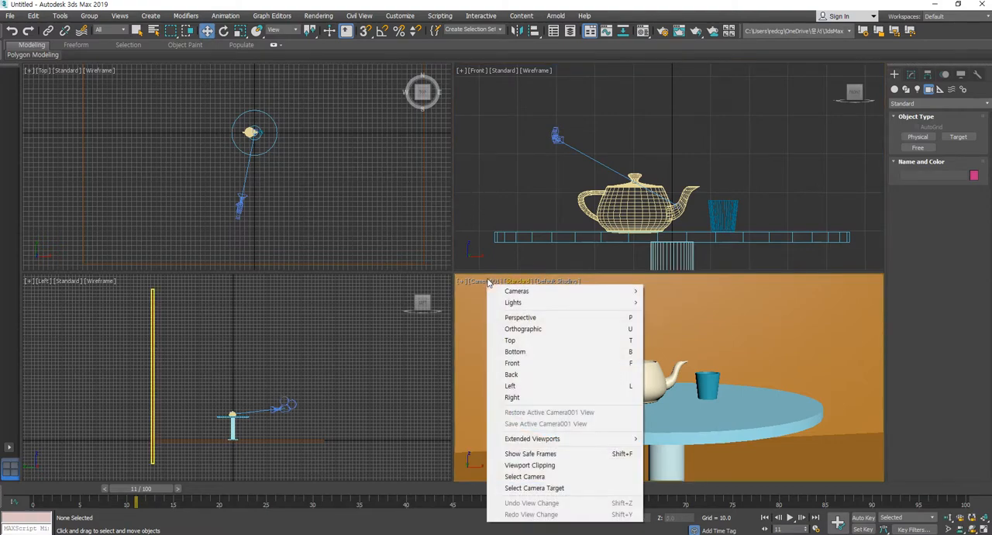
pyautogui.click(530, 453)
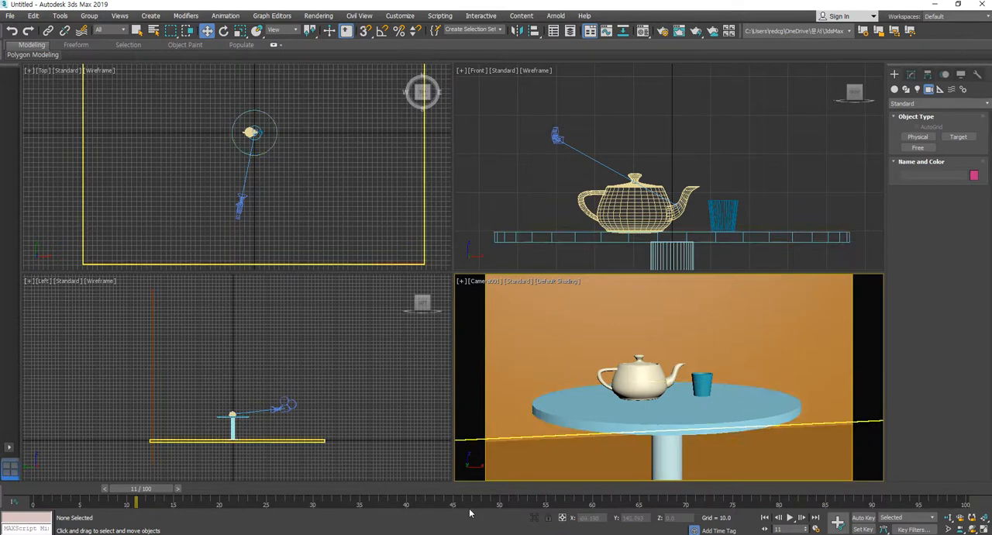
pyautogui.moveTo(140, 496); pyautogui.dragTo(1, 504)
# Make the Front view active and switch light creation to the Standard light types
pyautogui.click(298, 169)
pyautogui.click(826, 153)
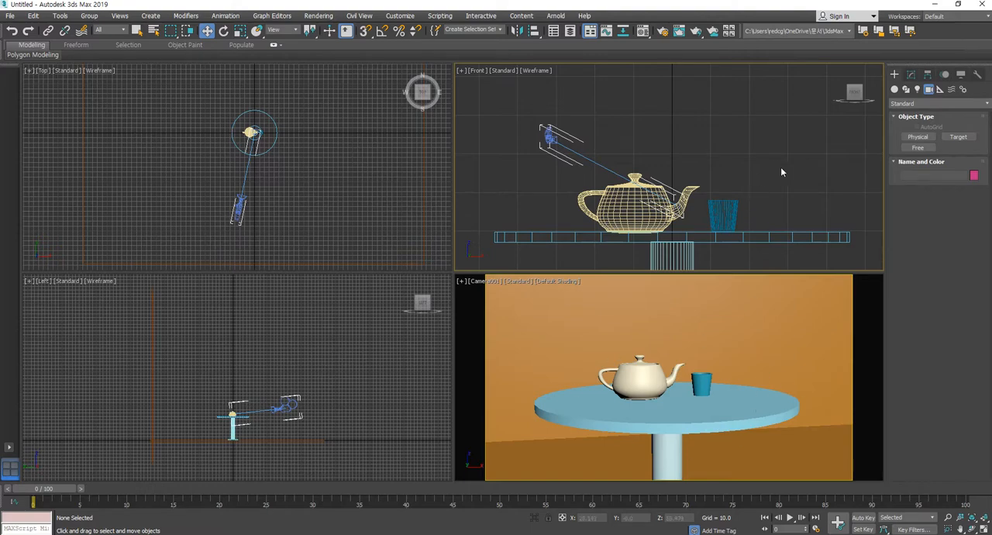
pyautogui.click(917, 89)
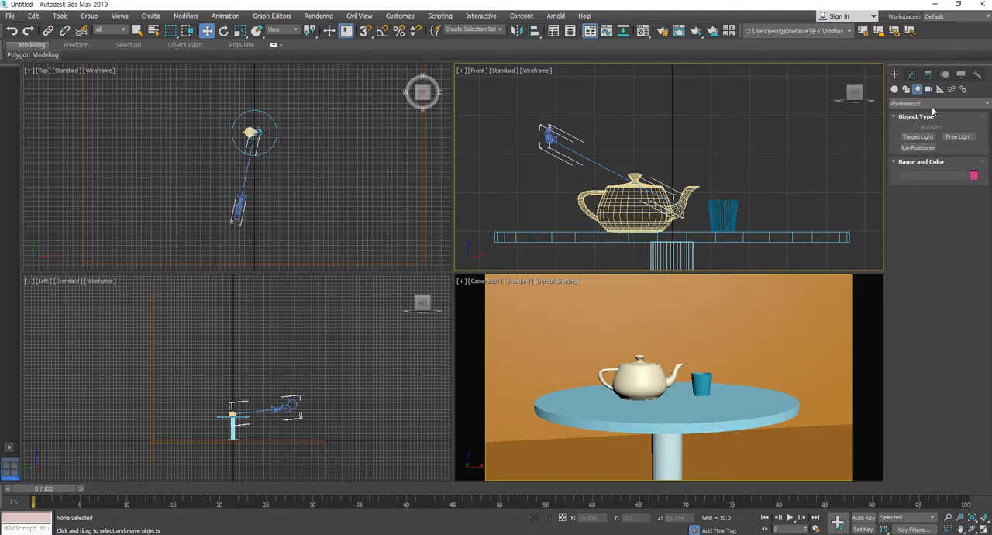
pyautogui.click(924, 104)
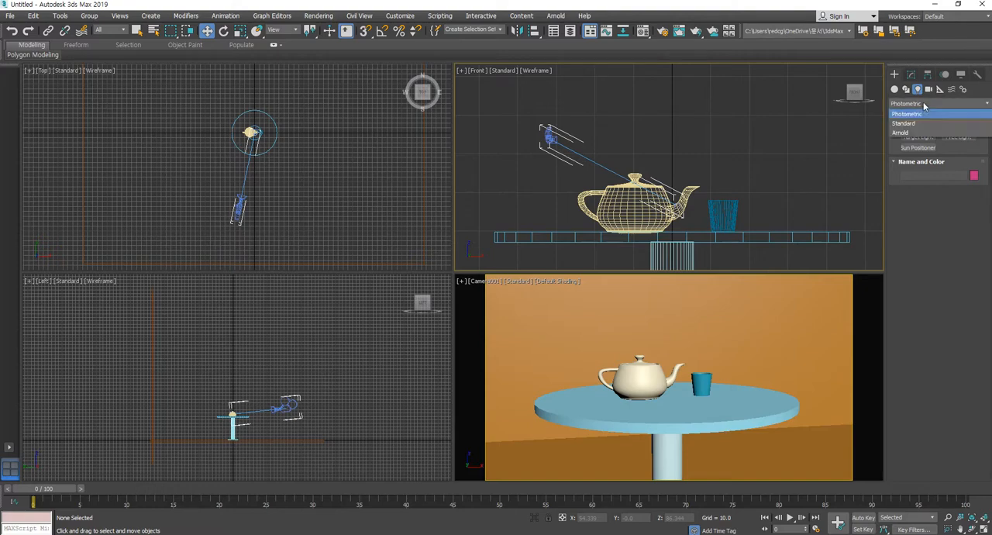
pyautogui.click(921, 123)
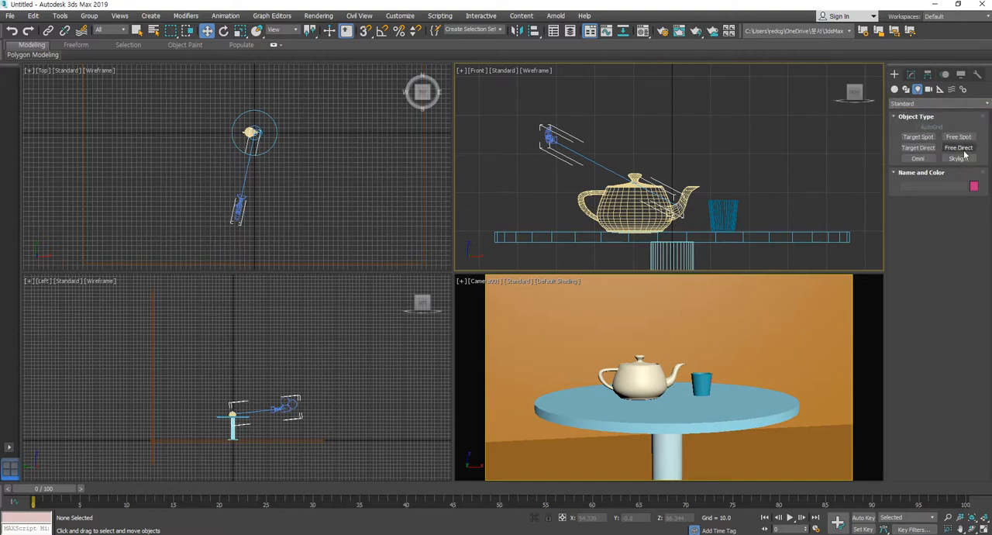
pyautogui.click(921, 137)
pyautogui.scroll(-8, 707, 198)
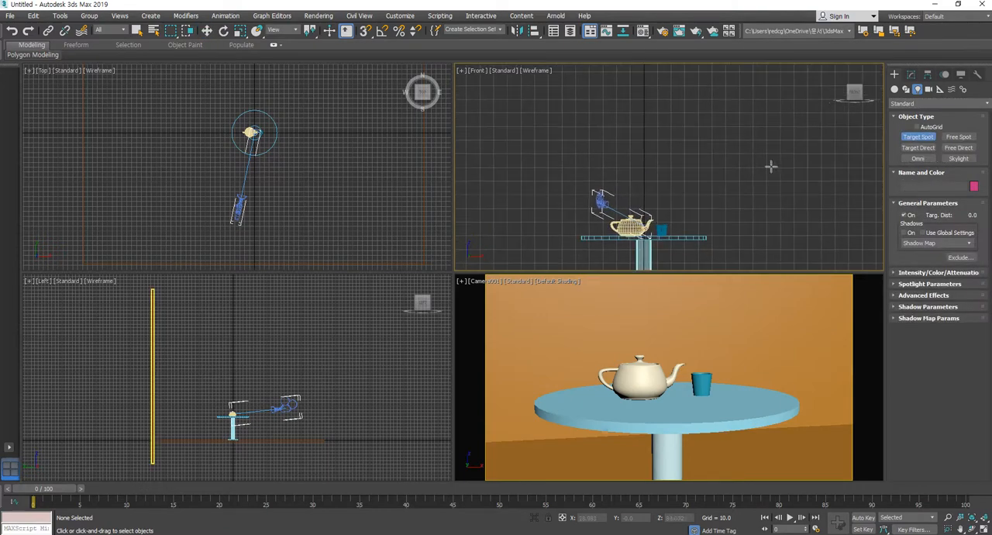
pyautogui.moveTo(787, 108); pyautogui.dragTo(630, 244)
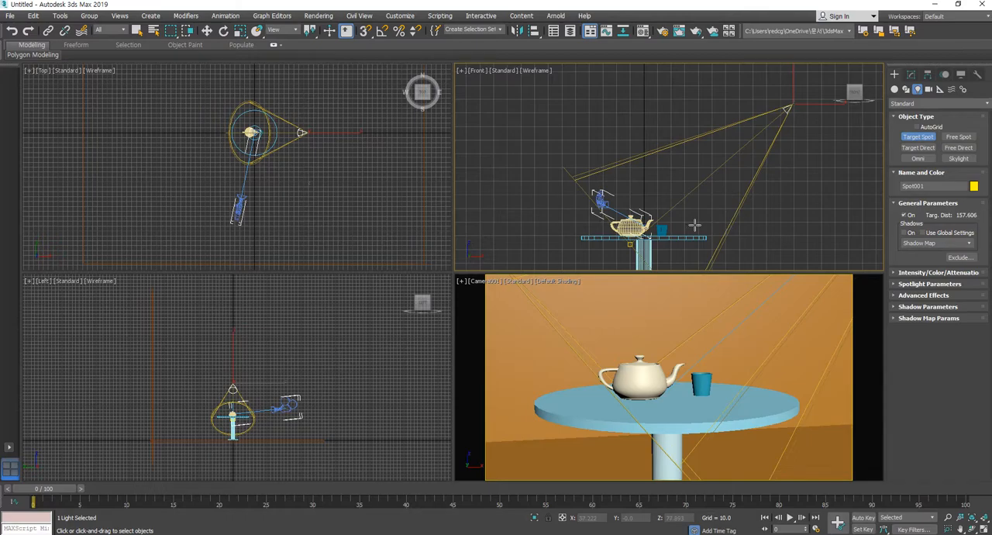
pyautogui.press('Delete')
# Create a Target Direct light aimed diagonally down at the table in the Front view, and move it forward to about Y -188 in the Top view
pyautogui.click(918, 147)
pyautogui.moveTo(790, 103); pyautogui.dragTo(600, 255)
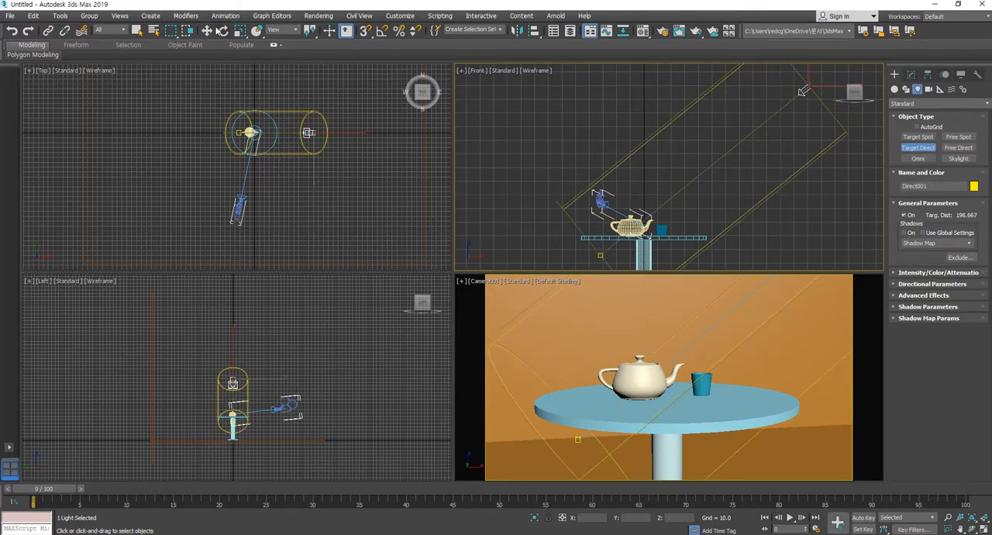
pyautogui.click(208, 32)
pyautogui.rightClick(296, 160)
pyautogui.hotkey('ctrl', 'shift', 'z')
pyautogui.moveTo(294, 149); pyautogui.dragTo(294, 218)
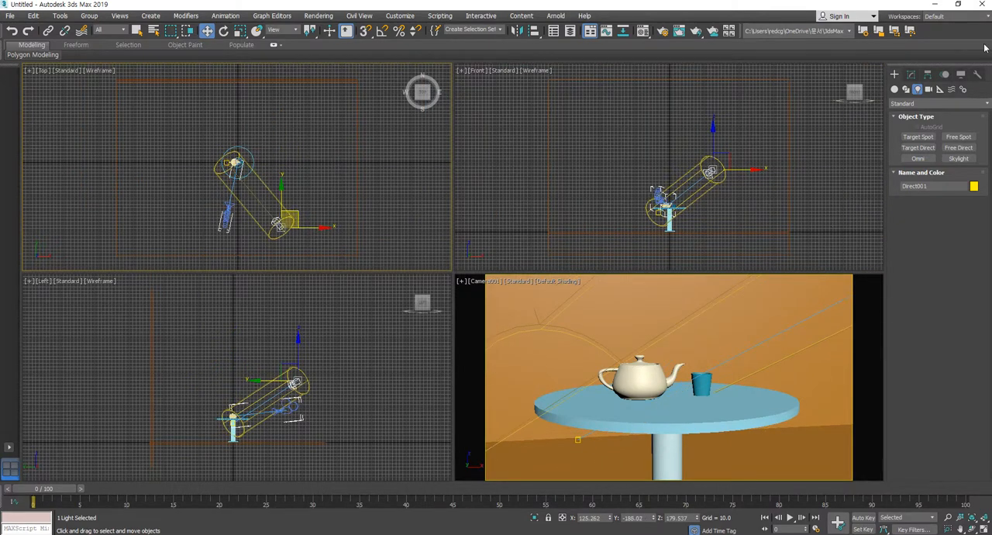
# Turn on shadows for the directional light and widen its hotspot to 717.5 and its falloff to 1619.5
pyautogui.click(910, 75)
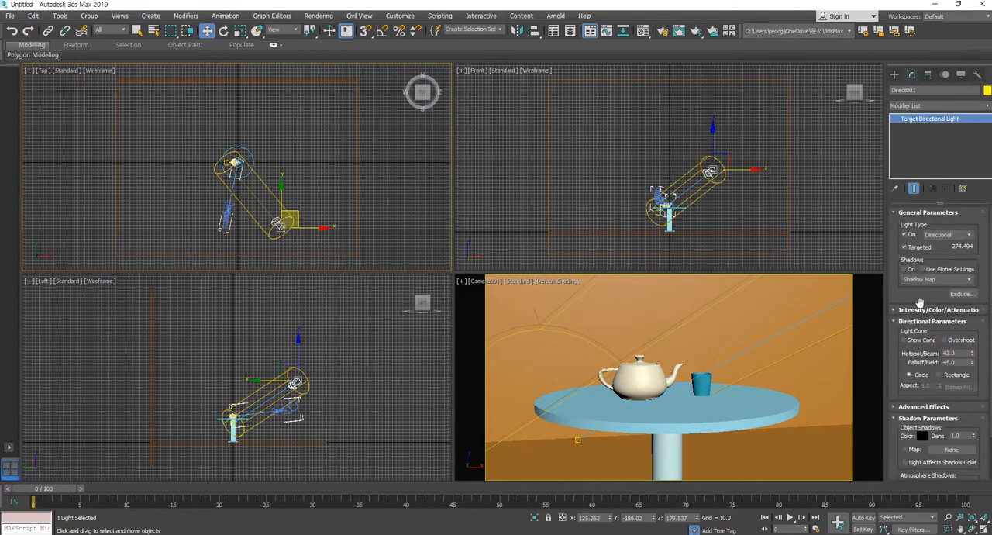
pyautogui.scroll(-3, 930, 294)
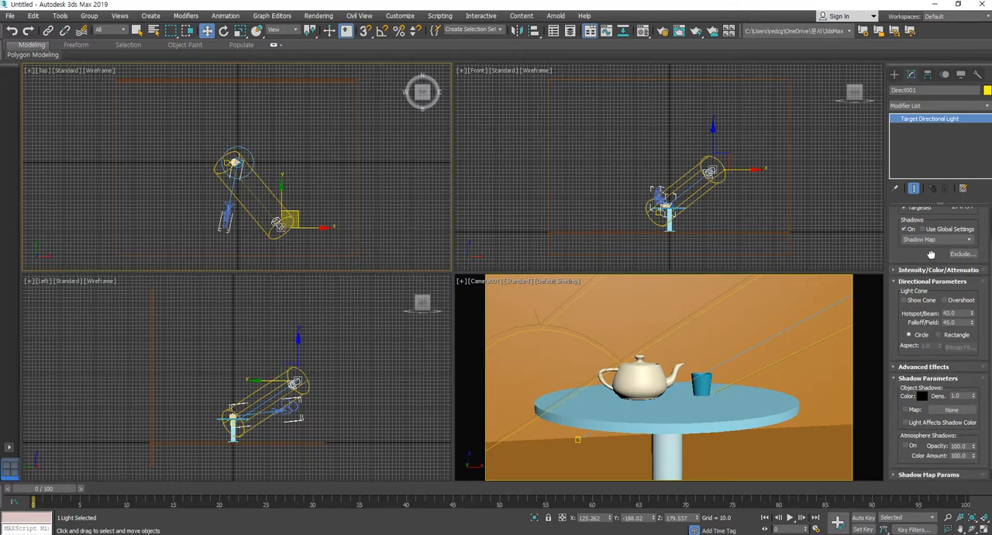
pyautogui.moveTo(972, 302); pyautogui.dragTo(964, 24)
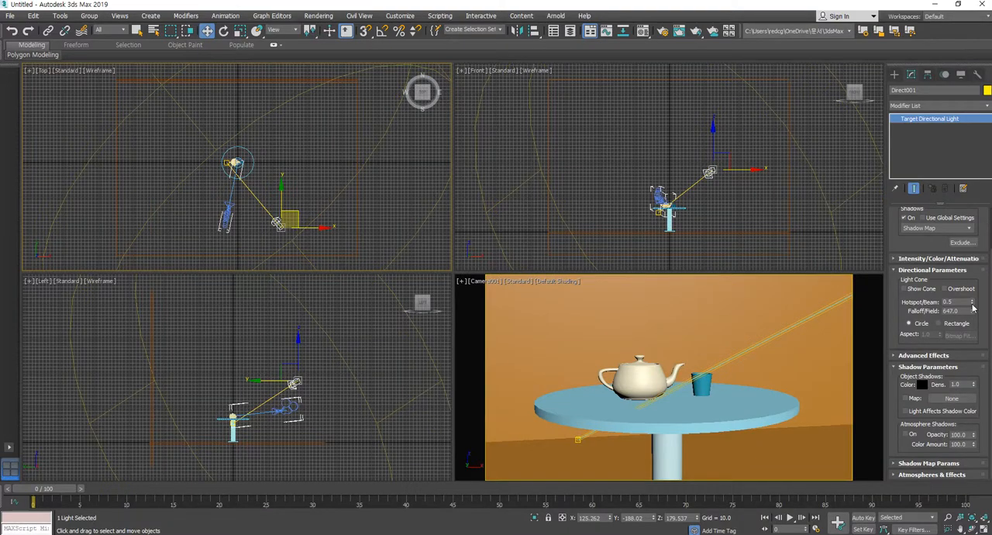
pyautogui.hotkey('ctrl', 'shift', 'z')
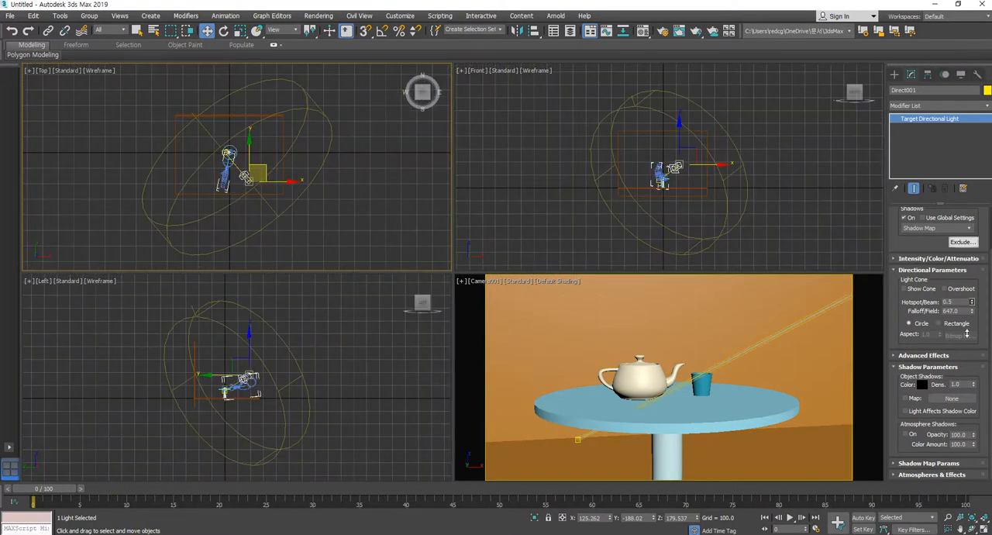
pyautogui.moveTo(974, 305); pyautogui.dragTo(963, 17)
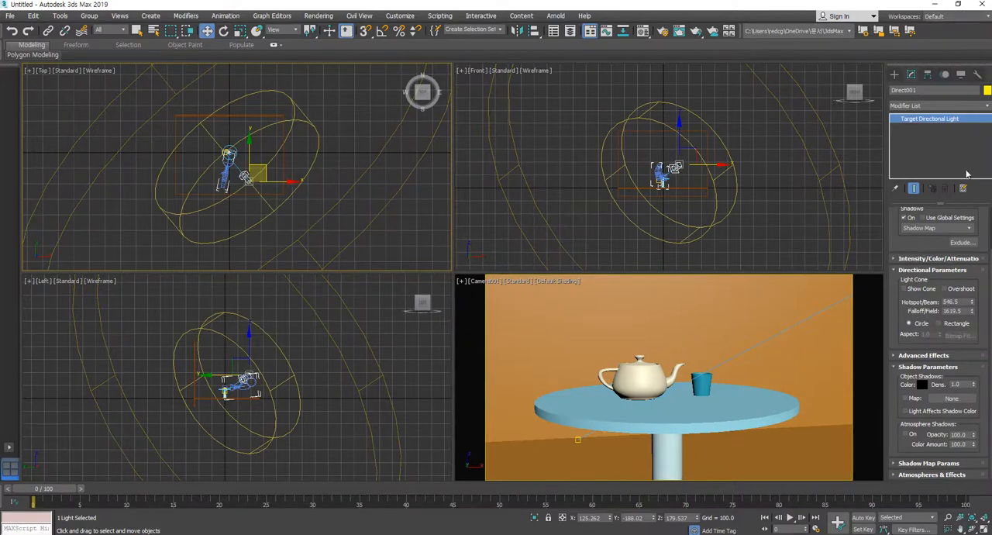
pyautogui.moveTo(971, 302); pyautogui.dragTo(968, 211)
# Move the directional light far up and away from the table in the Left and Top views, to about X 849, Y -1198, Z 1209
pyautogui.moveTo(274, 389); pyautogui.dragTo(275, 400, button='middle')
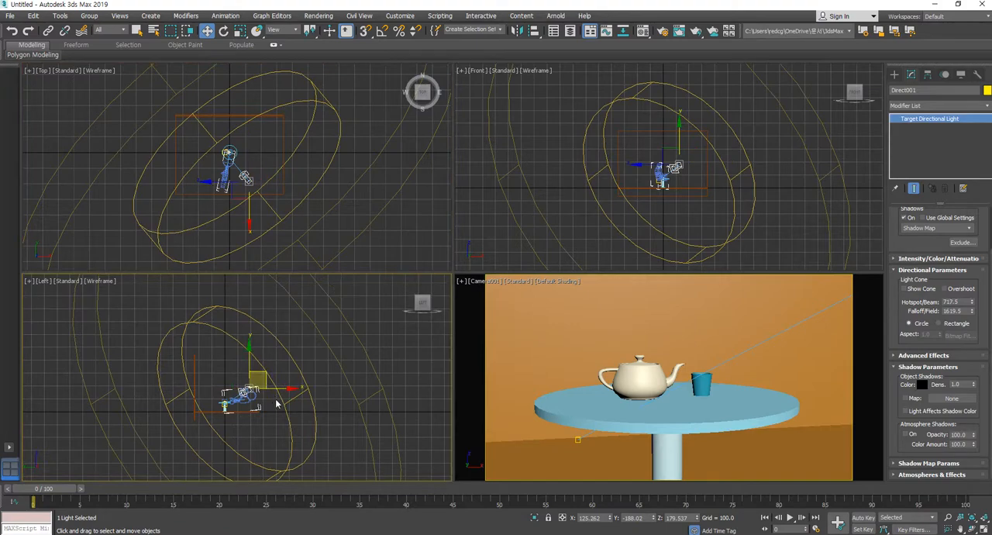
pyautogui.scroll(-2, 275, 400)
pyautogui.moveTo(270, 376); pyautogui.dragTo(393, 286)
pyautogui.scroll(-2, 294, 184)
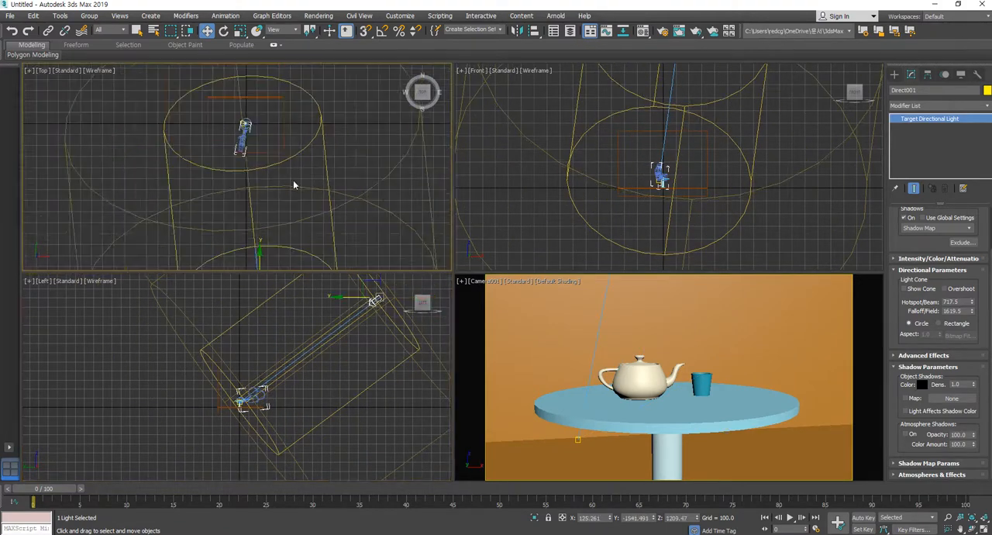
pyautogui.scroll(-2, 303, 248)
pyautogui.moveTo(297, 246); pyautogui.dragTo(340, 229)
# Adjust the directional light's falloff to 1706.5 and its hotspot to 1647.5 so the beam covers the whole scene
pyautogui.moveTo(972, 312); pyautogui.dragTo(984, 491)
pyautogui.moveTo(973, 312); pyautogui.dragTo(975, 353)
pyautogui.moveTo(973, 302); pyautogui.dragTo(935, 531)
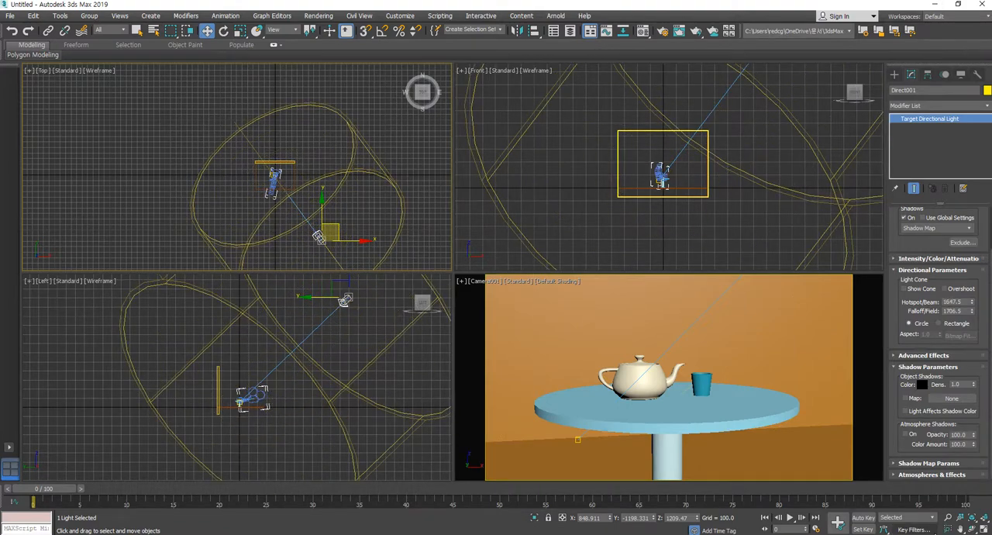
pyautogui.click(847, 464)
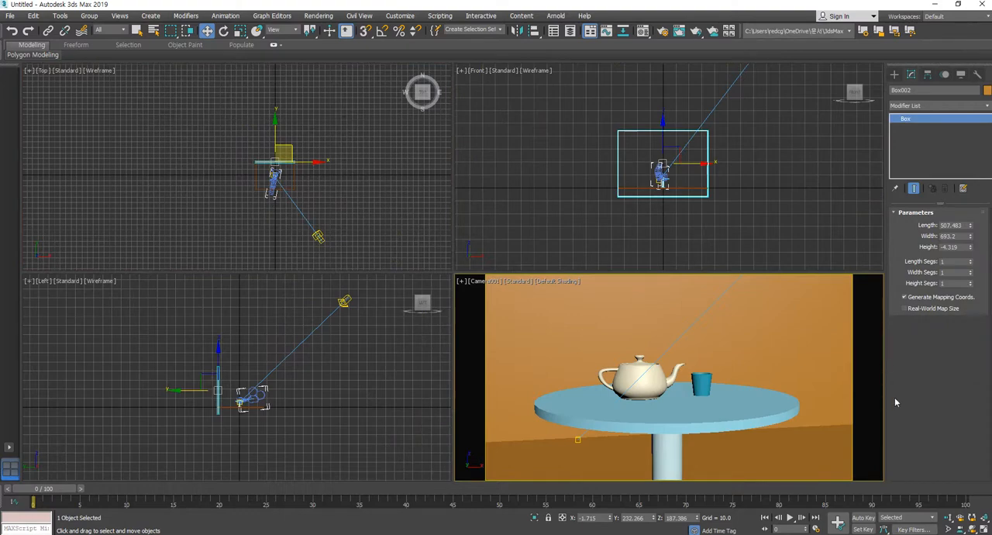
# Reselect the directional light in the Front view and set its object shadow density to 0.6
pyautogui.scroll(-5, 793, 175)
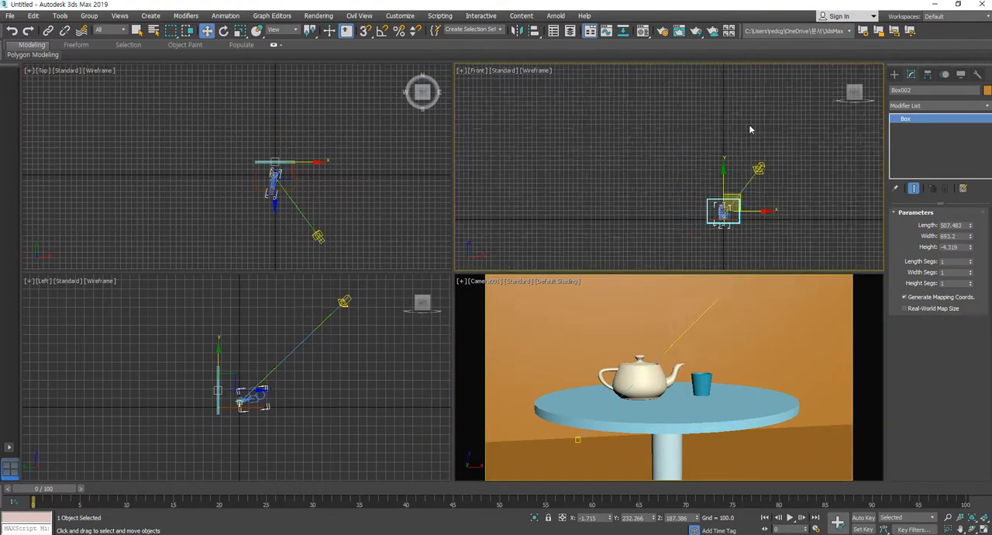
pyautogui.click(757, 170)
pyautogui.scroll(4, 790, 213)
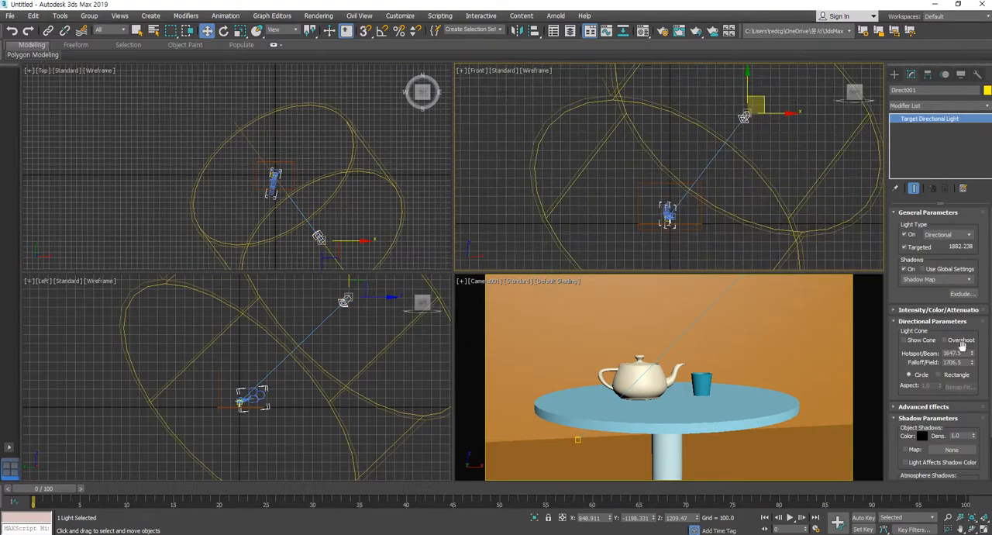
pyautogui.scroll(-3, 900, 372)
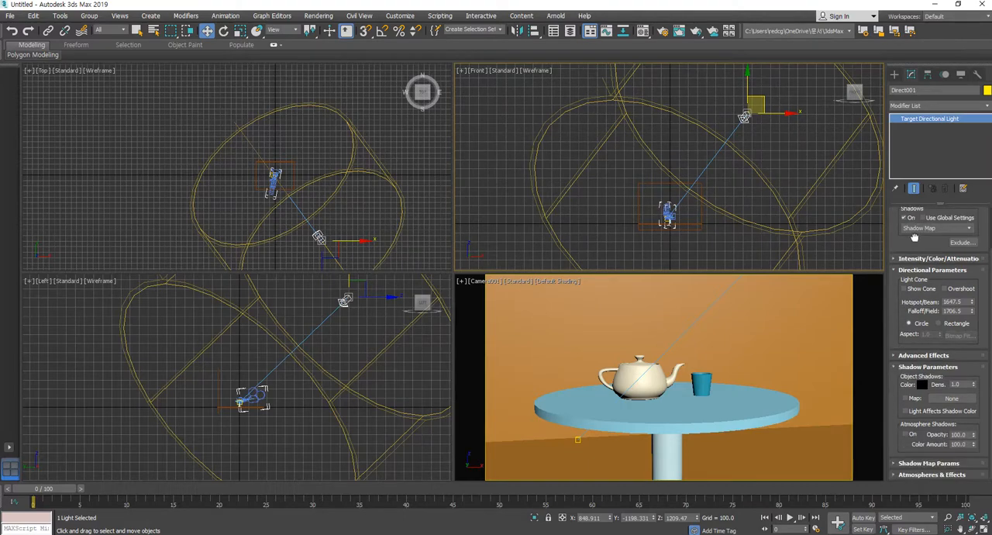
pyautogui.click(954, 385)
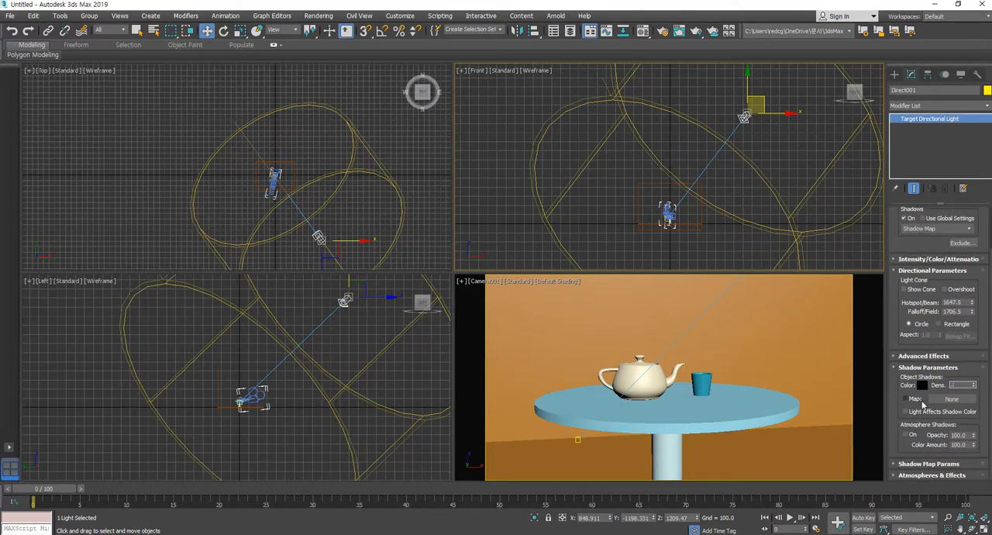
pyautogui.write('.6')
pyautogui.press('Return')
# Render frame 0 from the Camera001 view to inspect the lighting and shadows, and close the rendered image
pyautogui.moveTo(732, 395); pyautogui.dragTo(734, 388, button='middle')
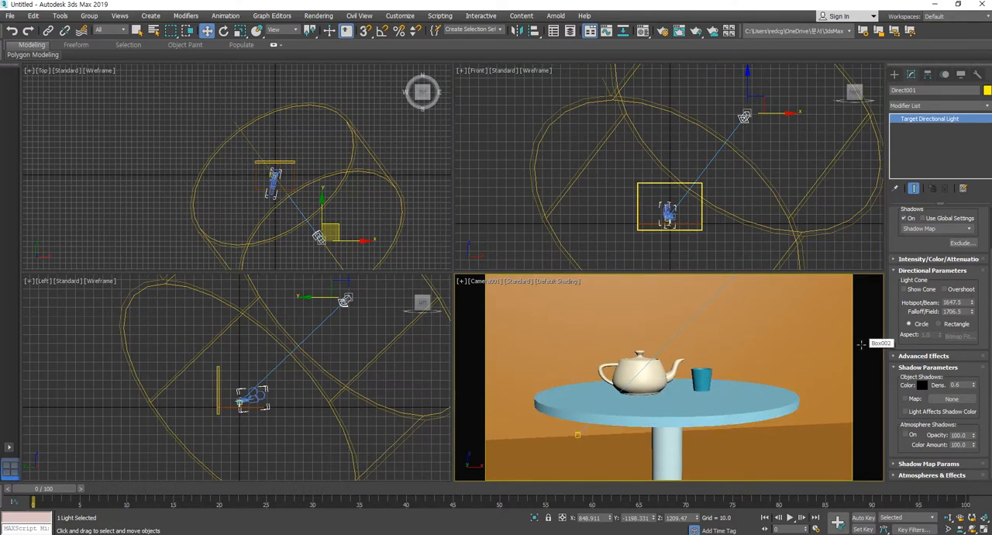
pyautogui.hotkey('shift', 'q')
pyautogui.moveTo(640, 92); pyautogui.dragTo(597, 29)
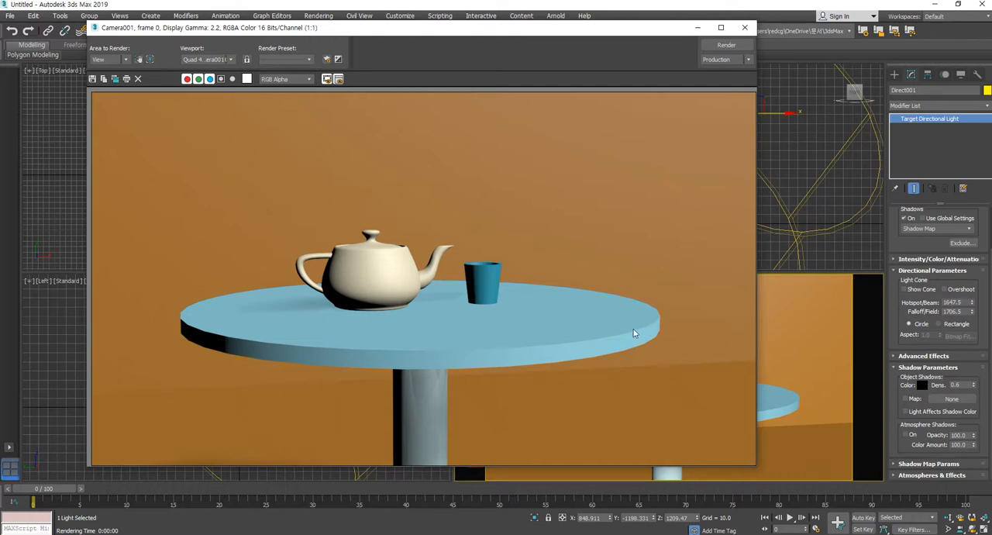
pyautogui.click(744, 28)
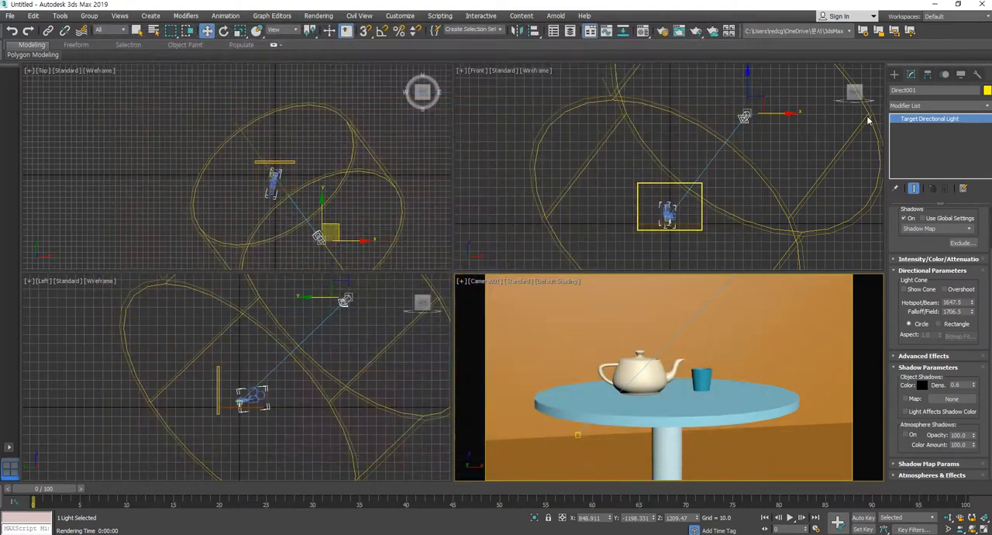
# Set the render output size to 480x270 in the render setup and close it
pyautogui.click(663, 31)
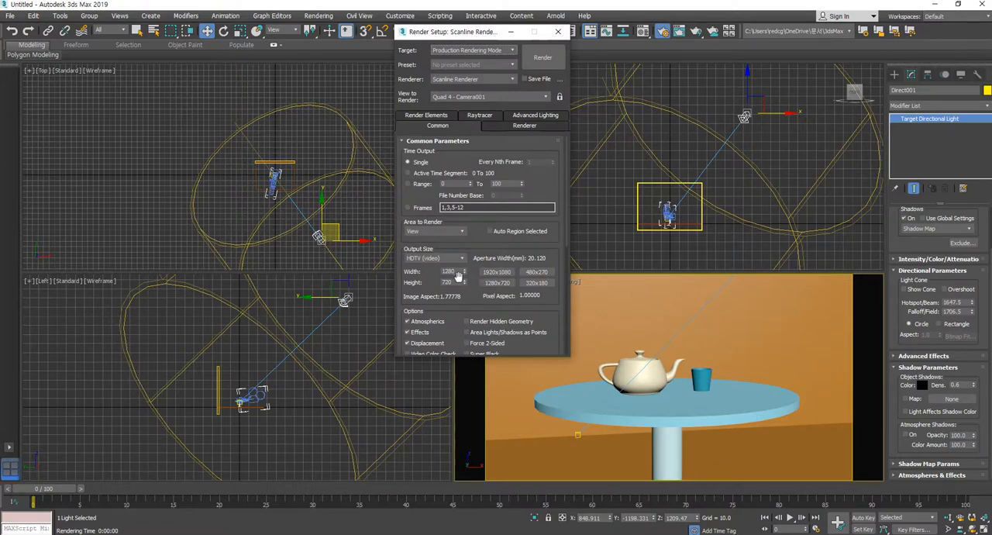
pyautogui.click(530, 273)
pyautogui.click(557, 31)
# Select the directional light and move it closer to the table and lower, to about X 592.5, Y -271.2, Z 351.1
pyautogui.click(427, 264)
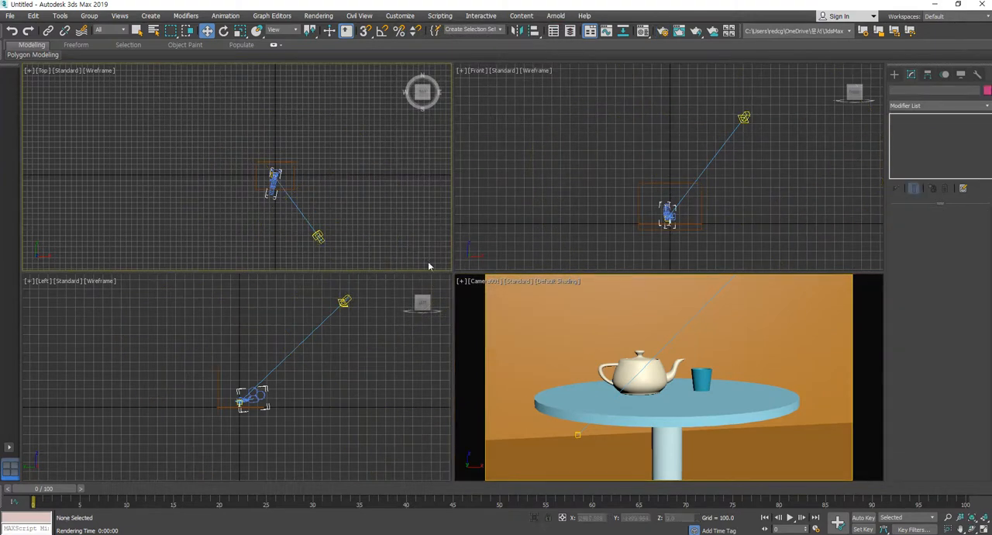
pyautogui.press('z')
pyautogui.middleClick(586, 406)
pyautogui.moveTo(688, 408); pyautogui.dragTo(686, 409, button='middle')
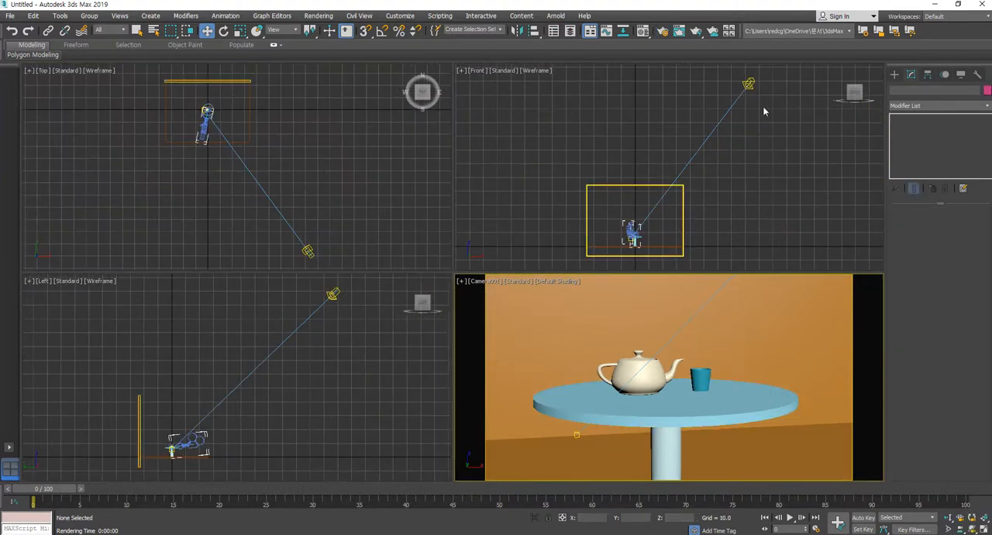
pyautogui.click(749, 84)
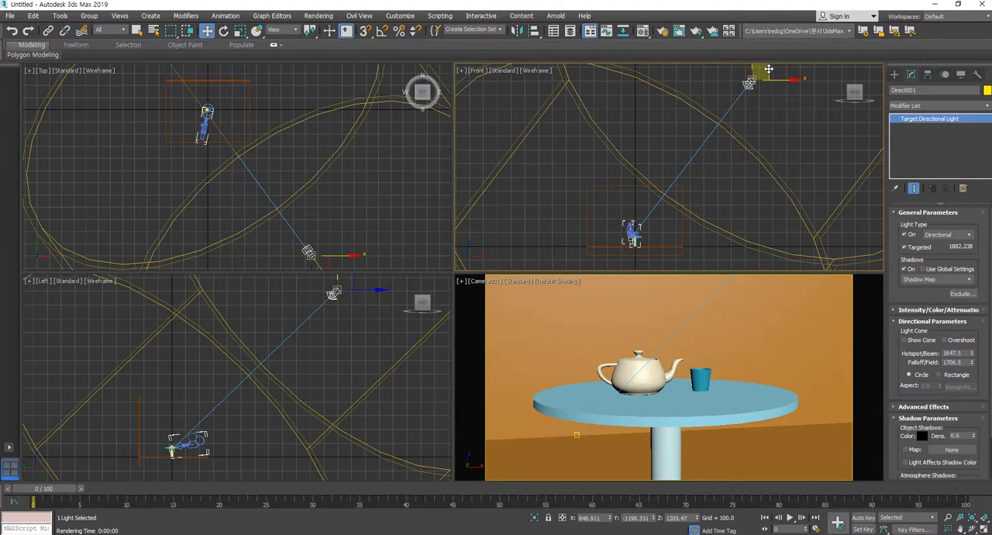
pyautogui.moveTo(768, 68); pyautogui.dragTo(741, 117)
pyautogui.middleClick(309, 250)
pyautogui.moveTo(309, 249); pyautogui.dragTo(302, 171)
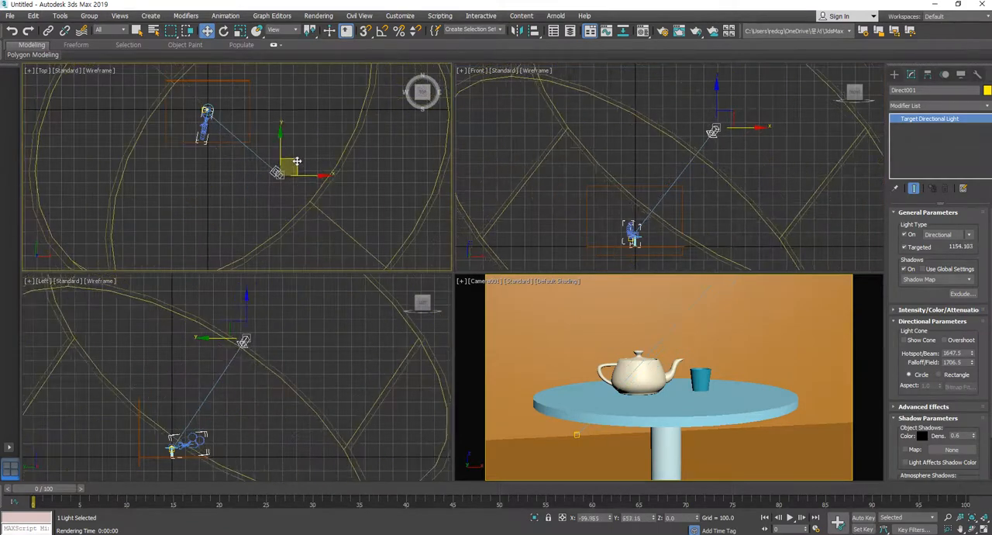
pyautogui.middleClick(263, 346)
pyautogui.moveTo(260, 321); pyautogui.dragTo(217, 400)
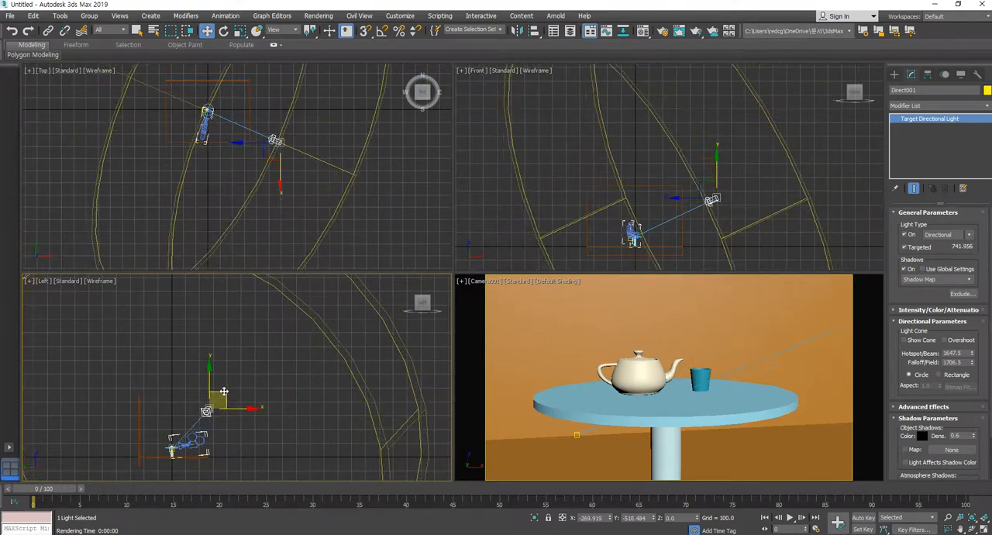
# Render frame 0 from the Camera001 view to check the new light angle, close the image and briefly scrub the animation
pyautogui.middleClick(766, 320)
pyautogui.hotkey('shift', 'q')
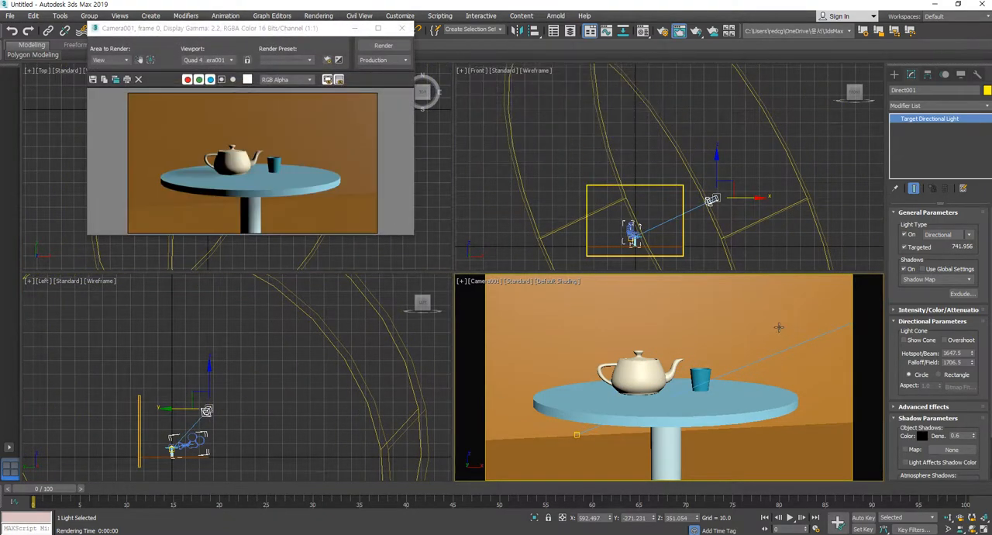
pyautogui.click(401, 28)
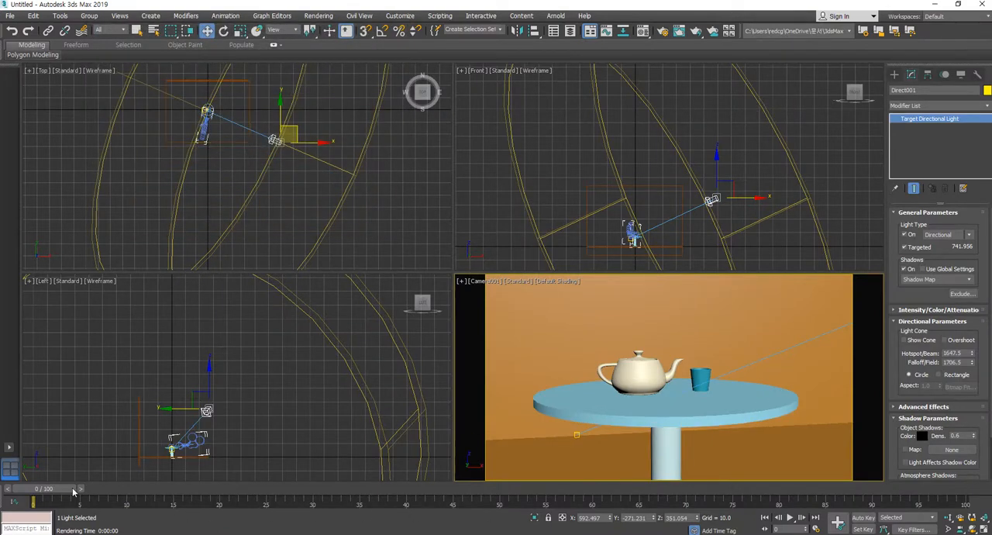
pyautogui.moveTo(93, 489)
pyautogui.mouseDown()
pyautogui.moveTo(799, 489)
pyautogui.moveTo(814, 498)
pyautogui.moveTo(76, 492)
pyautogui.mouseUp()
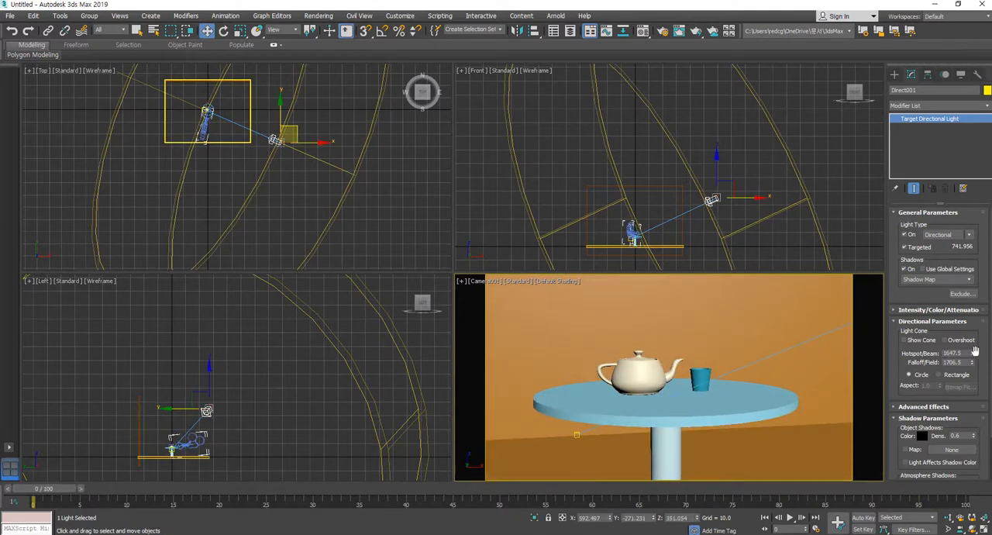
# Narrow the directional light's beam around the table scene, with a falloff of 850.5 and a hotspot of 617.5
pyautogui.moveTo(975, 364); pyautogui.dragTo(980, 526)
pyautogui.moveTo(13, 530); pyautogui.dragTo(13, 4)
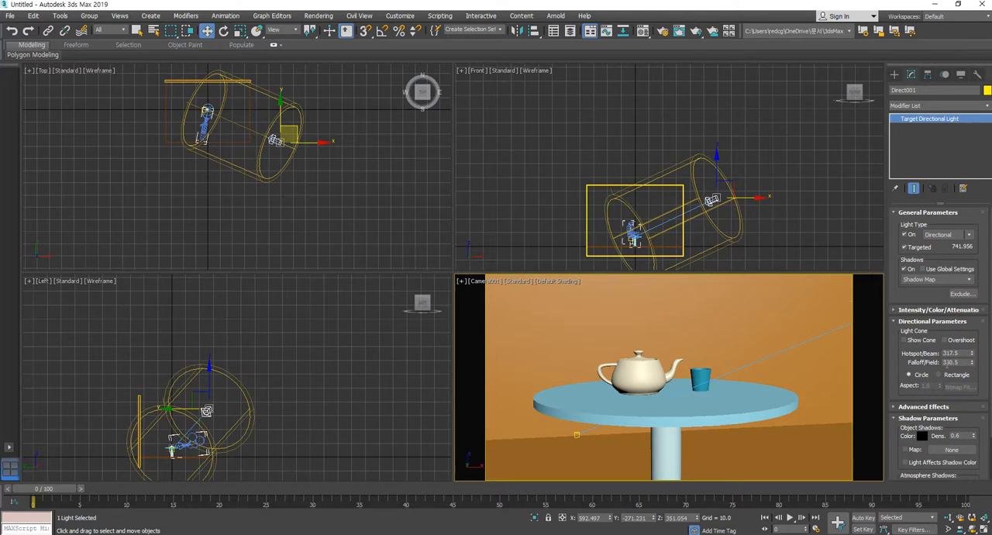
pyautogui.doubleClick(947, 363)
pyautogui.write('850')
pyautogui.press('Return')
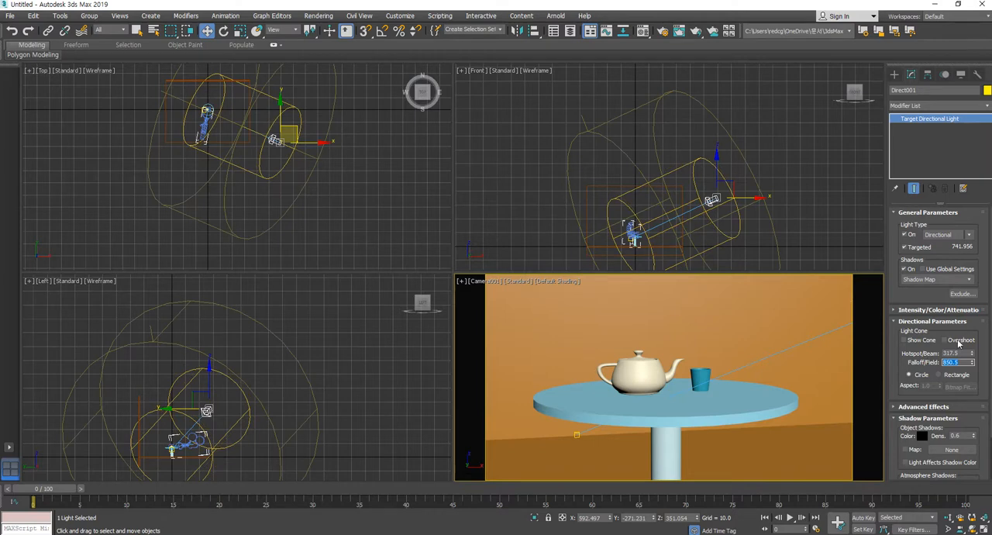
pyautogui.click(946, 354)
pyautogui.press('Return')
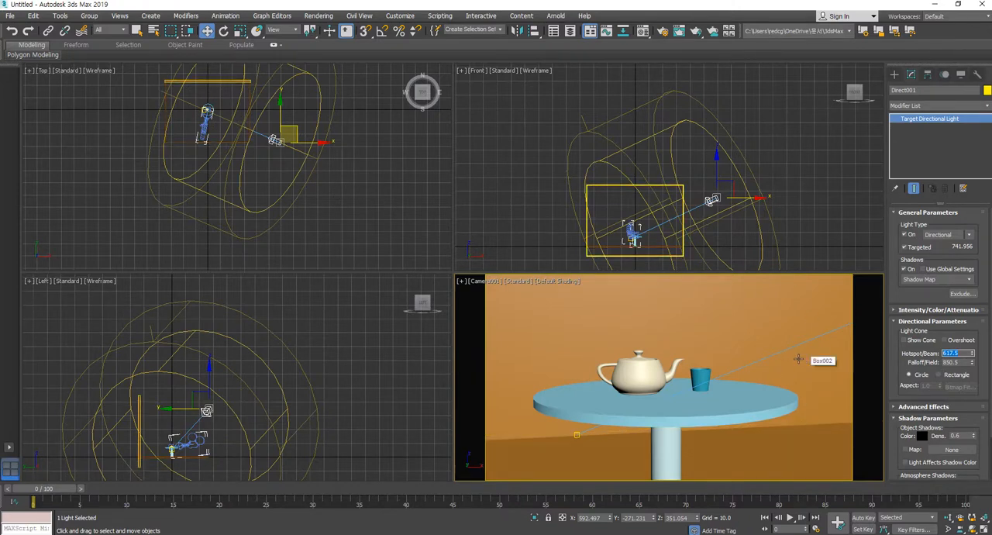
# Set the render time output to the active time segment, 0 to 100, and close the render setup
pyautogui.click(663, 31)
pyautogui.moveTo(456, 33); pyautogui.dragTo(255, 49)
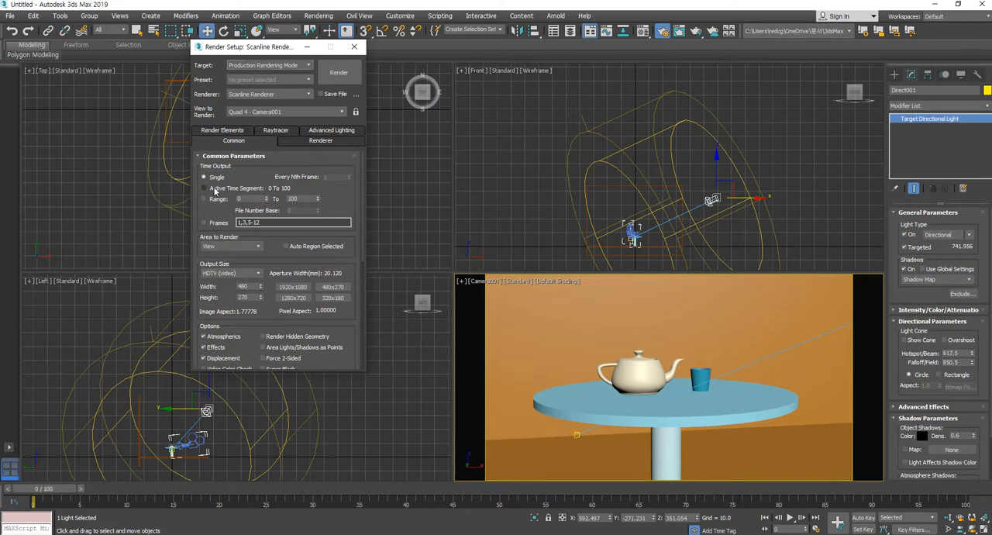
pyautogui.click(228, 189)
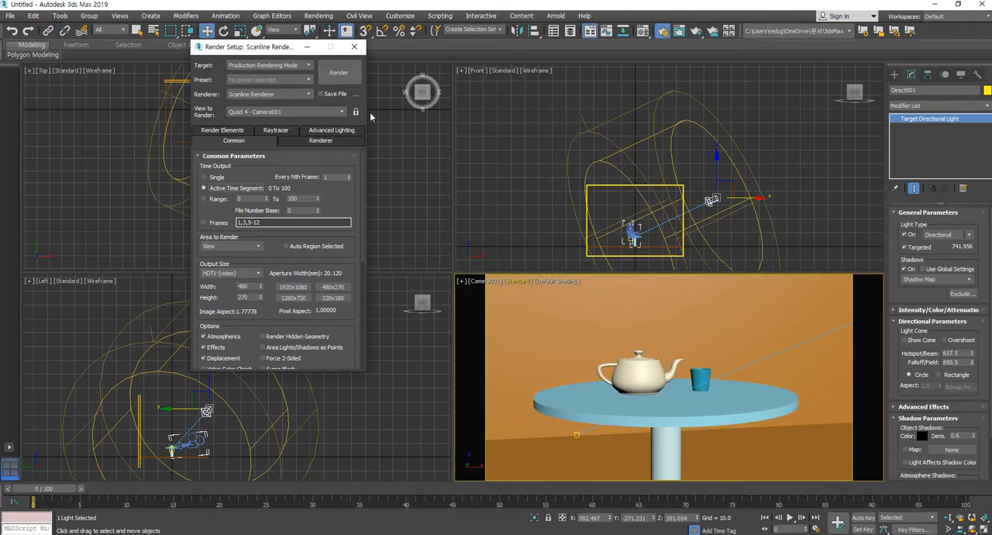
pyautogui.click(354, 47)
pyautogui.click(826, 196)
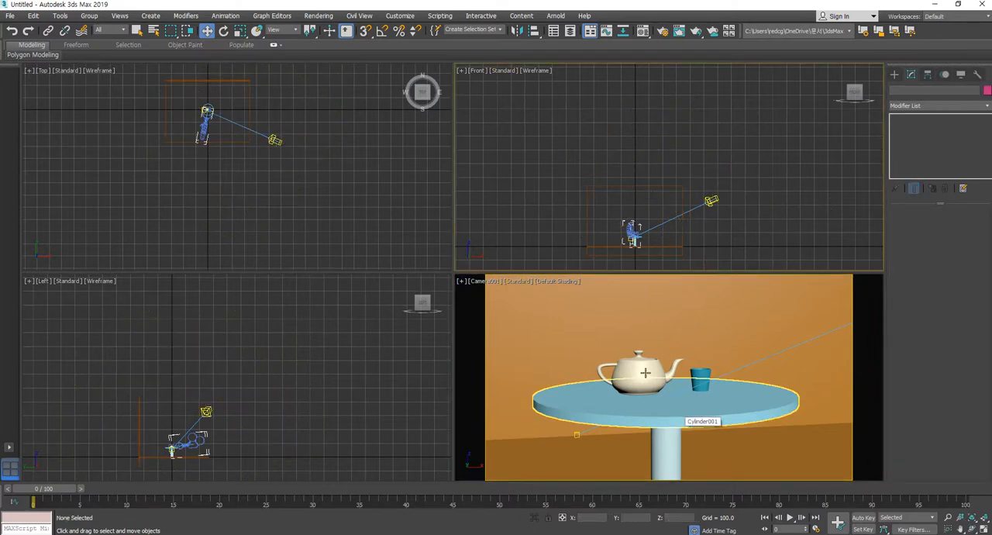
pyautogui.click(685, 373)
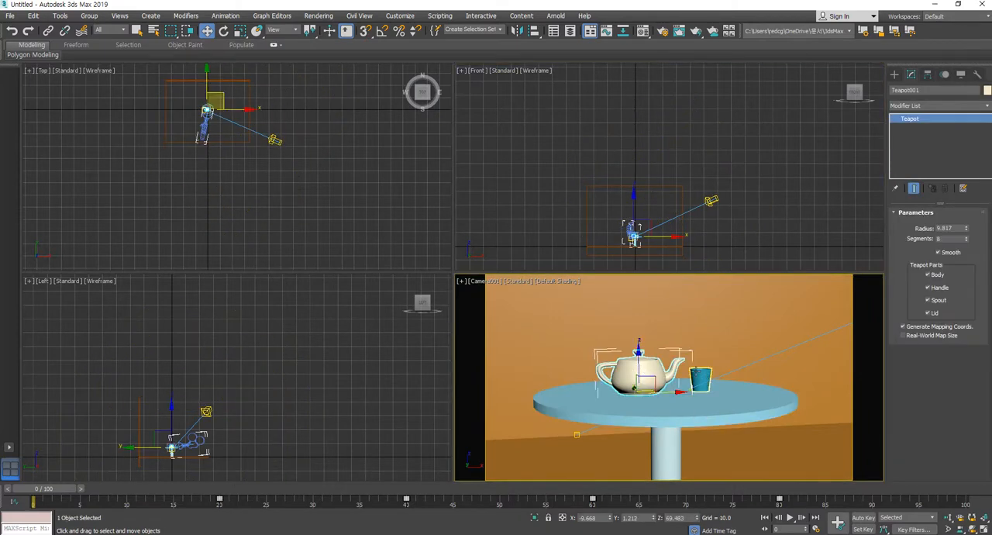
pyautogui.keyDown('ctrl'); pyautogui.click(700, 379); pyautogui.keyUp('ctrl')
pyautogui.keyDown('ctrl'); pyautogui.click(674, 411); pyautogui.keyUp('ctrl')
pyautogui.keyDown('ctrl'); pyautogui.click(664, 460); pyautogui.keyUp('ctrl')
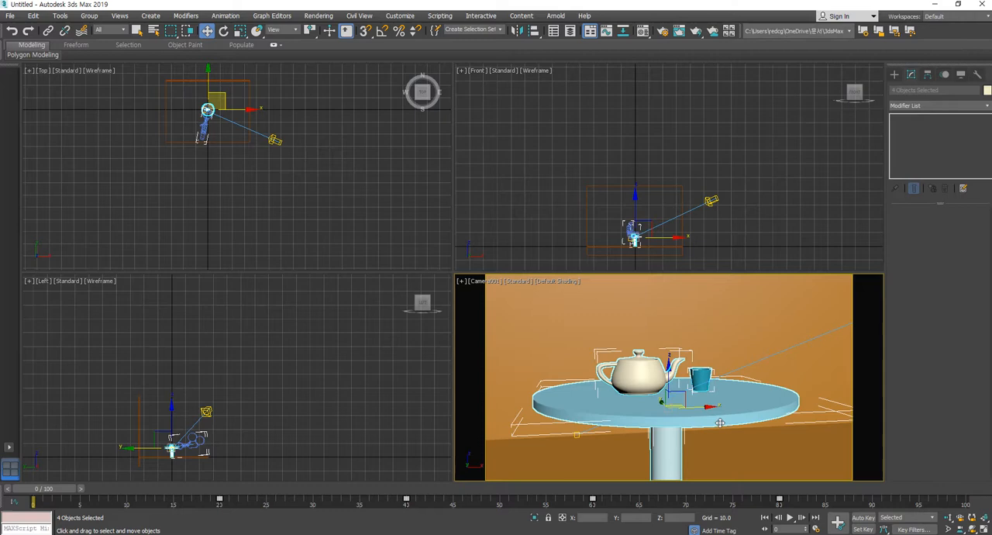
pyautogui.click(807, 226)
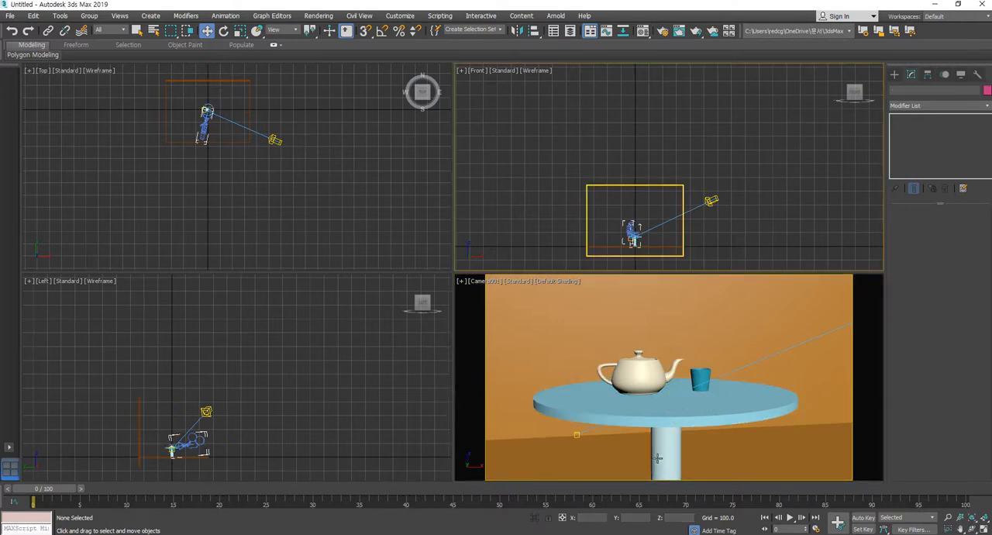
# Set the render time output to Single, render frame 0 from Camera001 and move the rendered image clear of the render setup
pyautogui.click(695, 324)
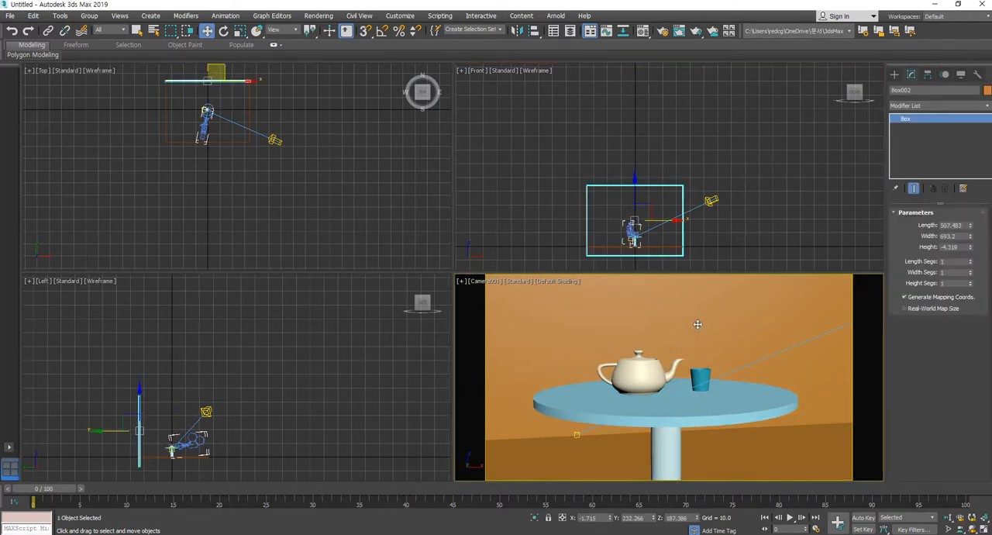
pyautogui.hotkey('shift', 'q')
pyautogui.click(565, 316)
pyautogui.click(662, 31)
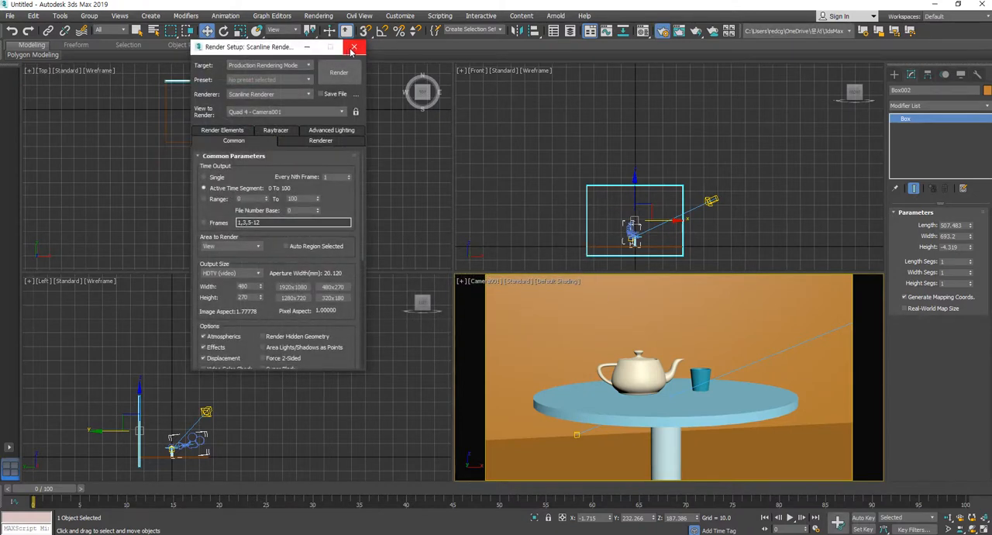
pyautogui.click(207, 177)
pyautogui.click(338, 72)
pyautogui.moveTo(325, 32); pyautogui.dragTo(821, 225)
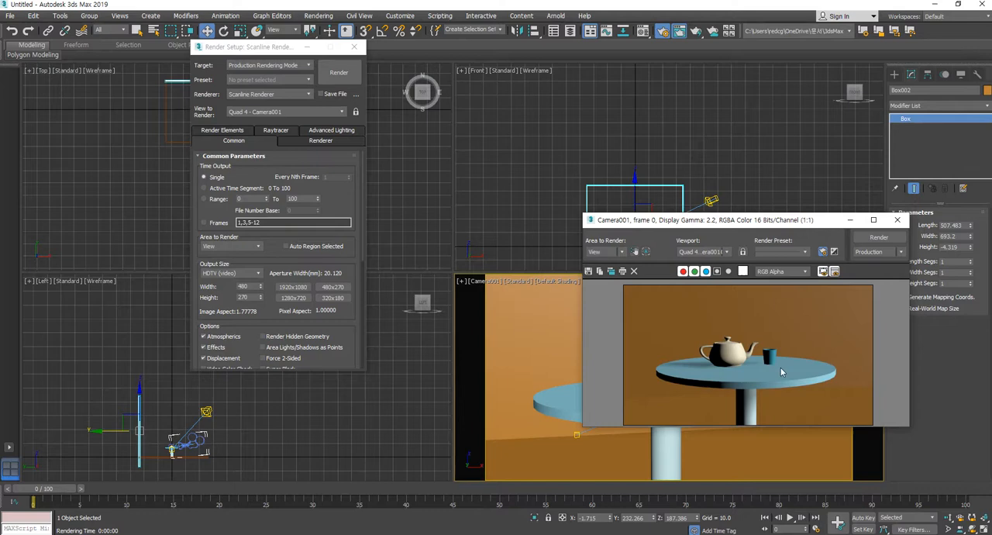
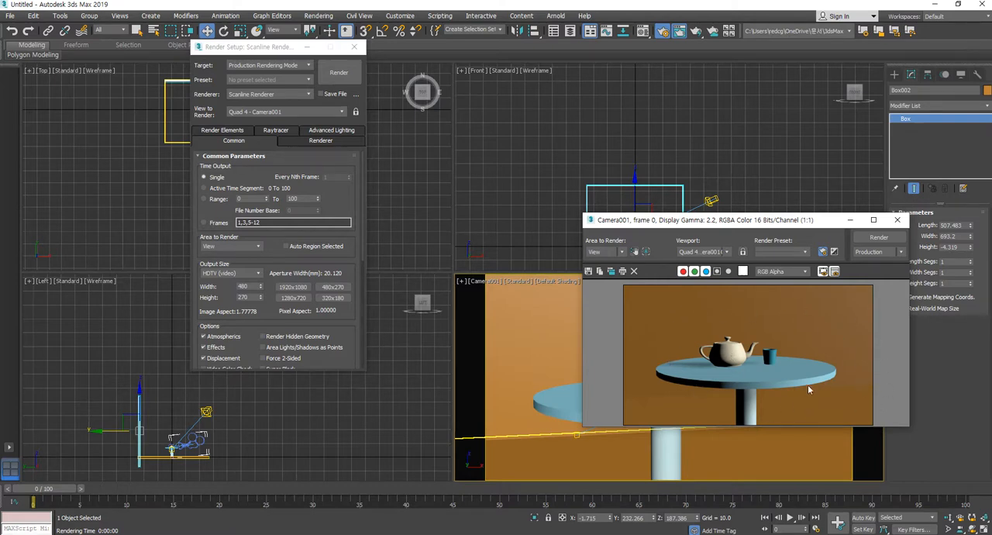
# Close the rendered image and render setup, hide the wall and floor boxes, and scrub the animation back to frame 0
pyautogui.click(896, 220)
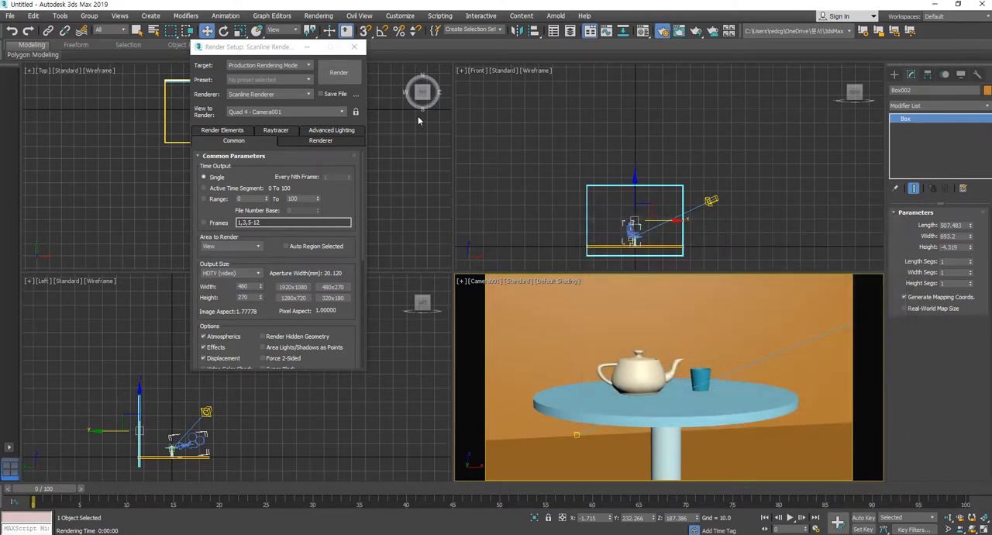
pyautogui.click(354, 47)
pyautogui.click(555, 204)
pyautogui.moveTo(592, 280); pyautogui.dragTo(593, 275)
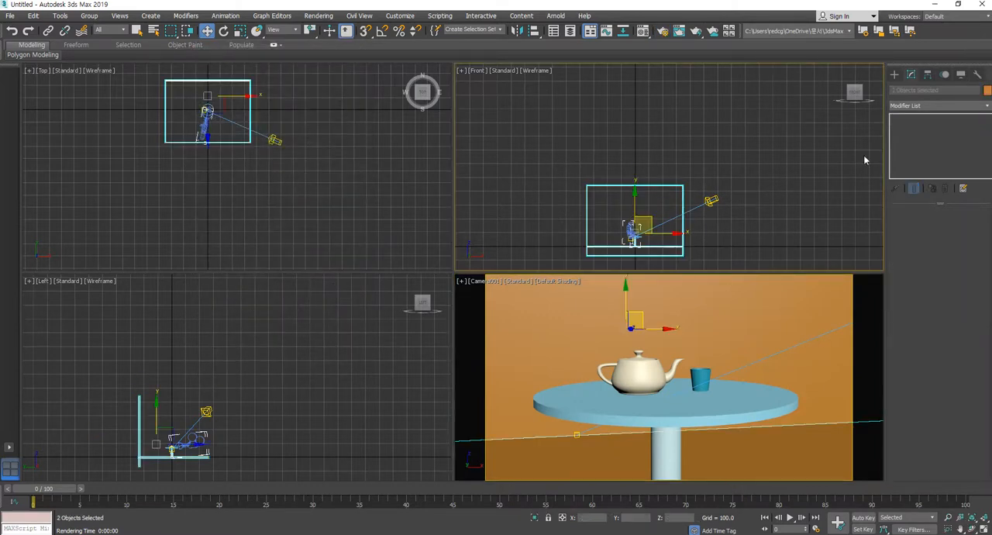
pyautogui.click(961, 75)
pyautogui.click(927, 330)
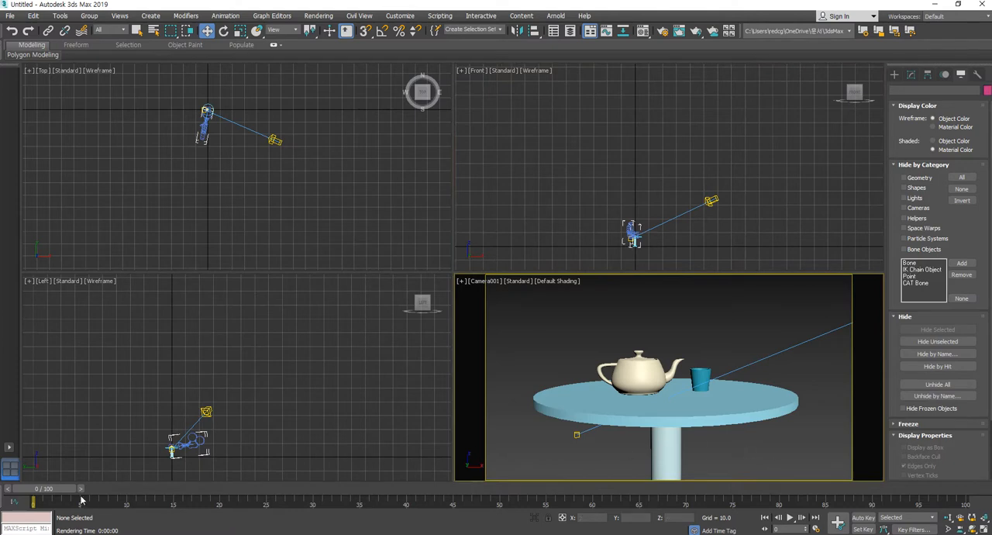
pyautogui.moveTo(73, 489); pyautogui.dragTo(2, 524)
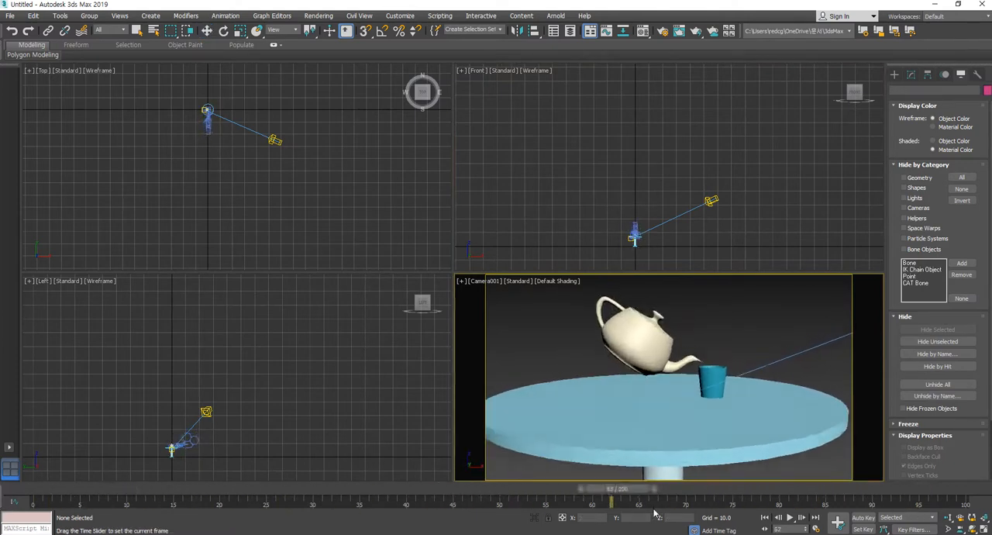
pyautogui.press('w')
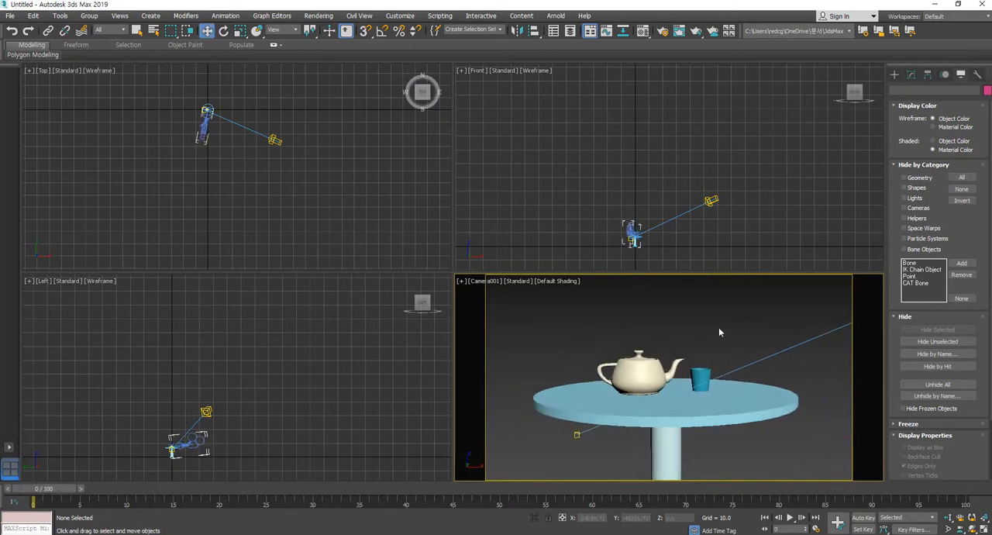
# Open the render output file settings and create a folder named "sc001 ch" on the desktop
pyautogui.click(663, 32)
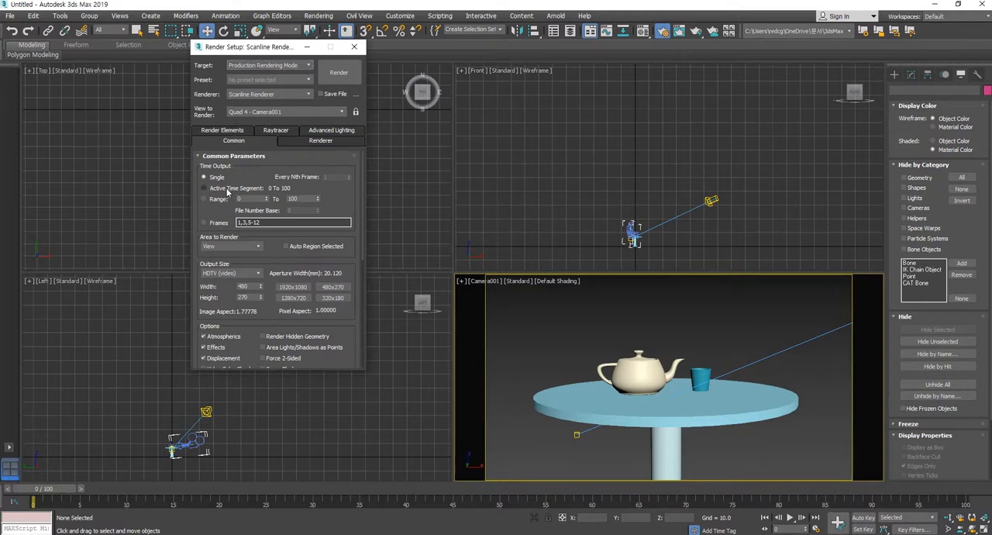
pyautogui.scroll(-3, 345, 205)
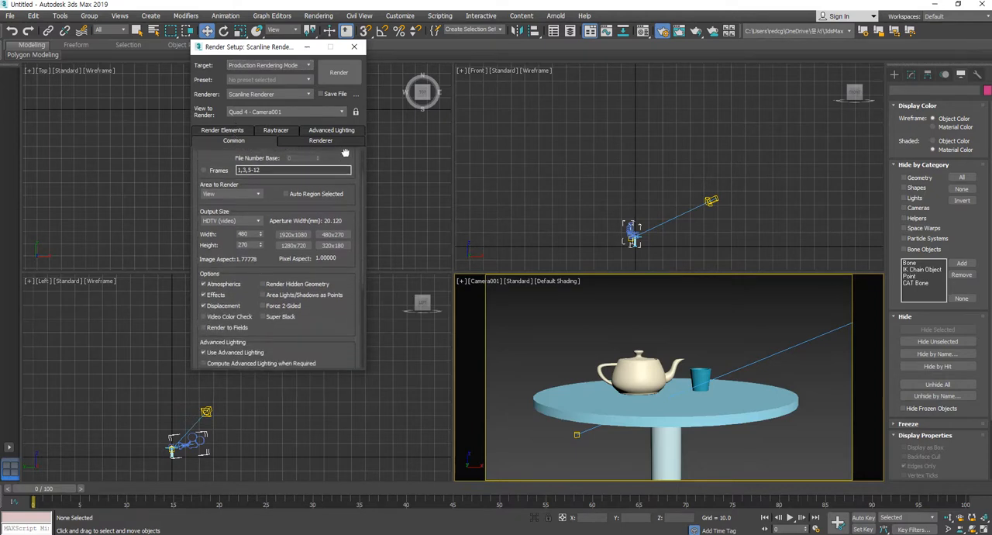
pyautogui.scroll(-6, 314, 325)
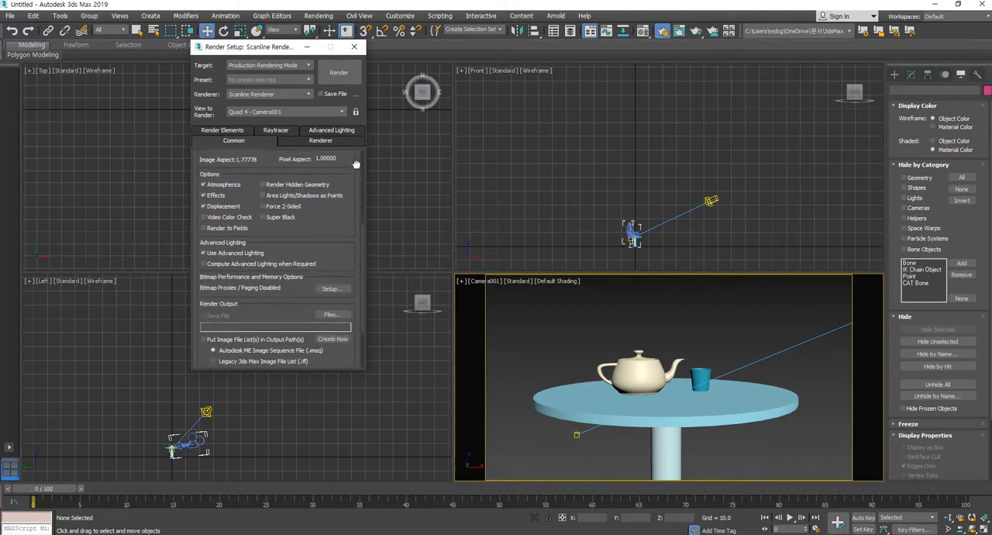
pyautogui.click(330, 300)
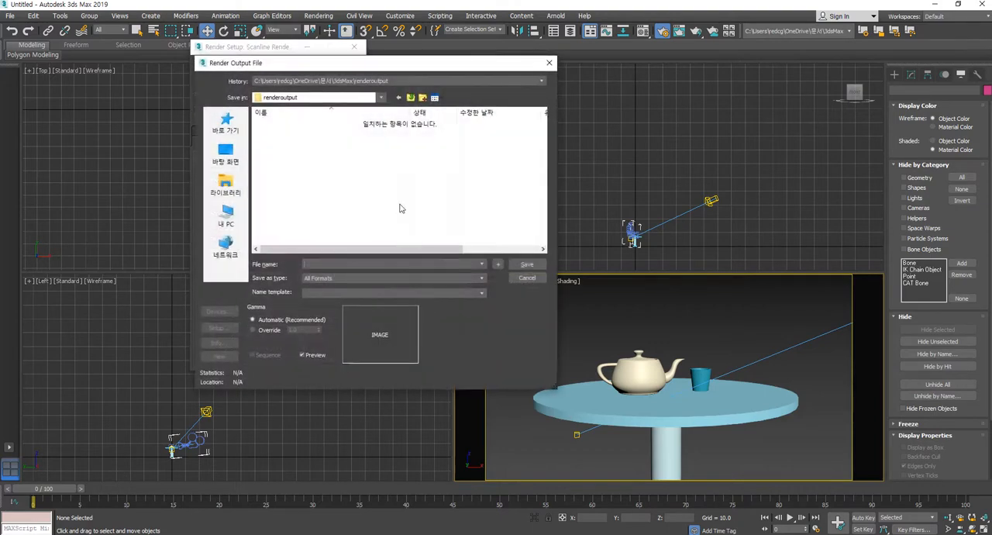
pyautogui.click(225, 153)
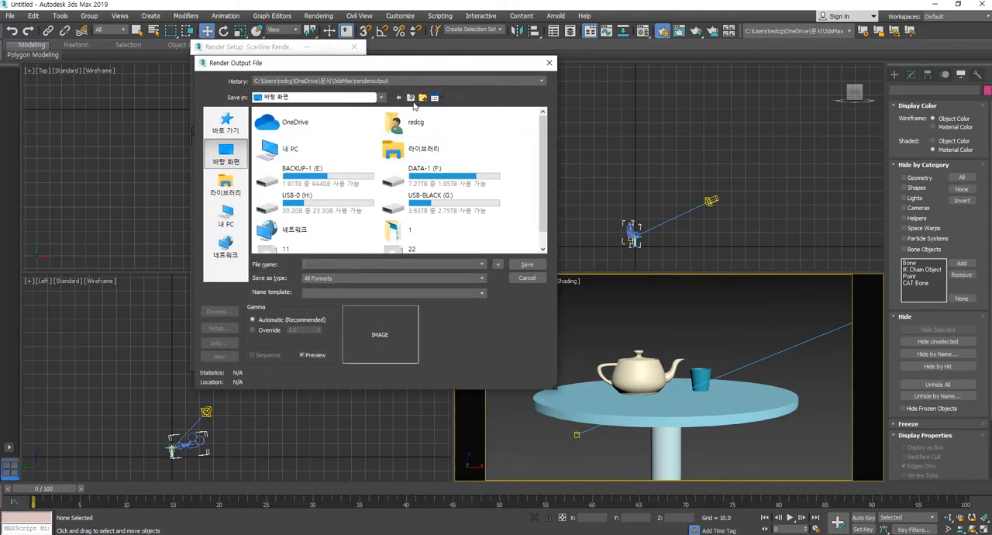
pyautogui.click(423, 98)
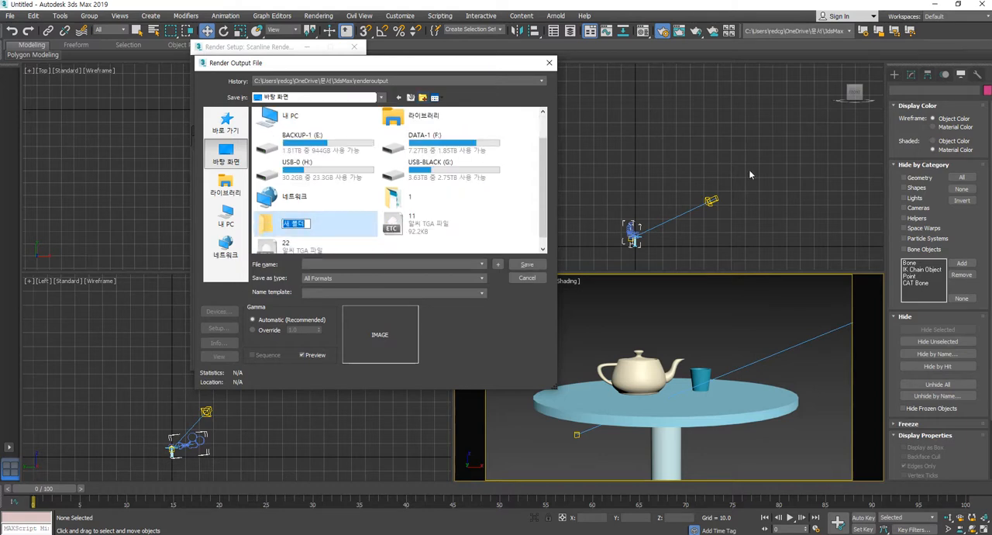
pyautogui.write('sc001 ch')
pyautogui.press('Return')
# Create a second desktop folder named "sc001 bg" for the background render
pyautogui.rightClick(531, 219)
pyautogui.click(548, 223)
pyautogui.write('sc001 bg')
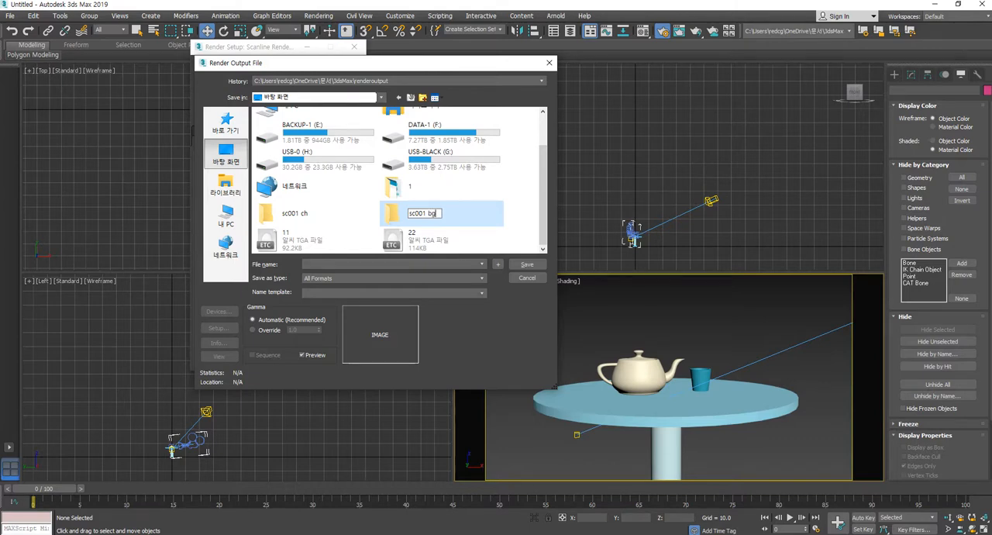
pyautogui.press('Return')
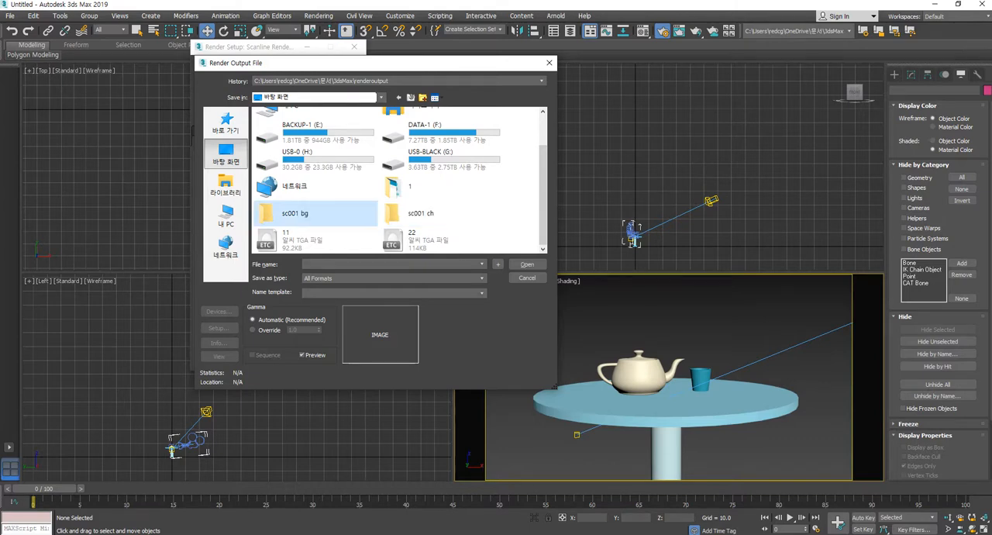
# Set the render output to a 32-bit Targa file named sc001_ch inside the "sc001 ch" folder
pyautogui.doubleClick(432, 216)
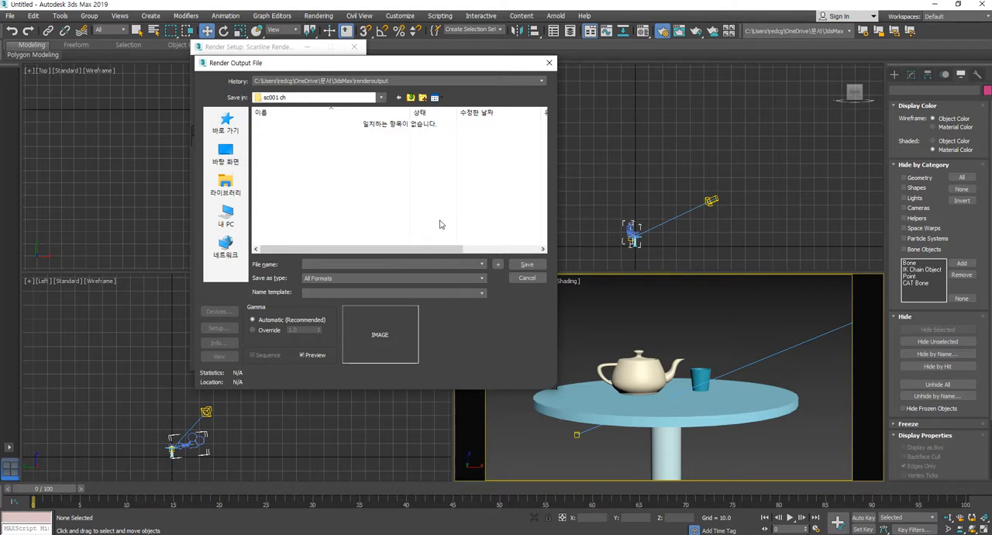
pyautogui.click(475, 279)
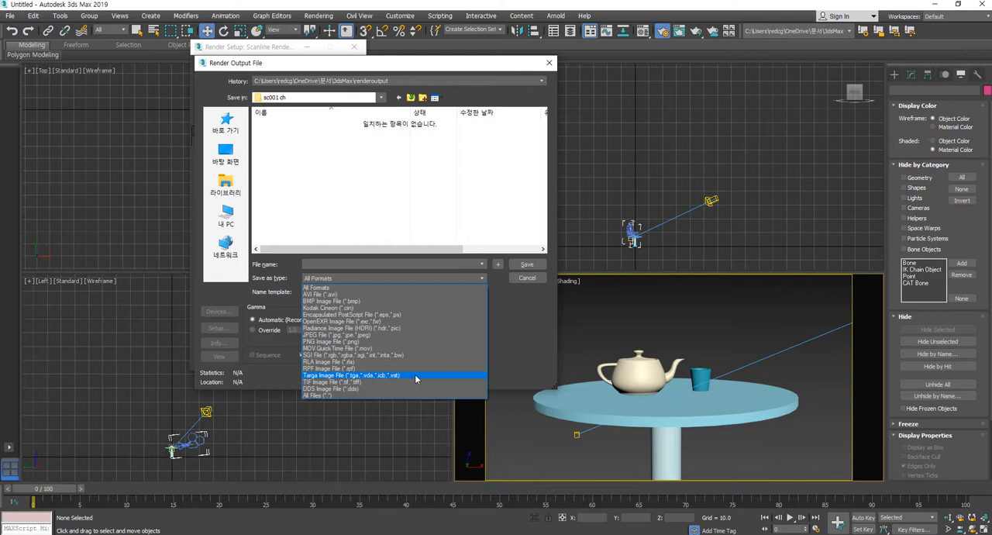
pyautogui.click(414, 375)
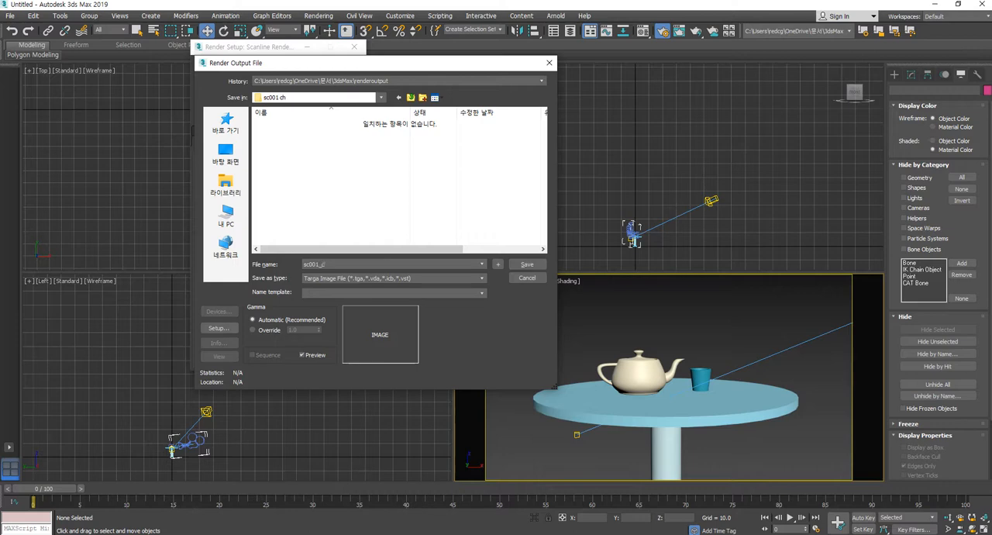
pyautogui.click(532, 268)
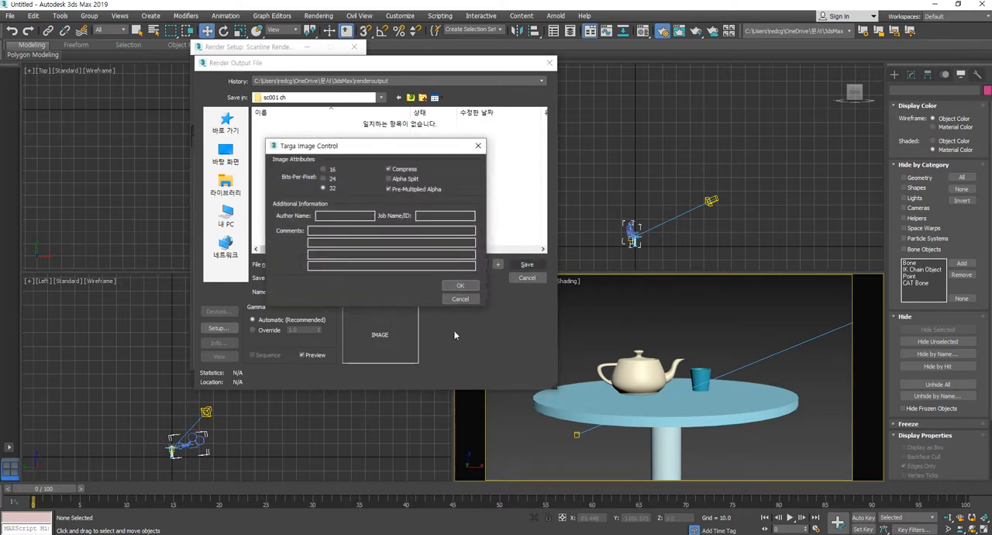
pyautogui.click(460, 286)
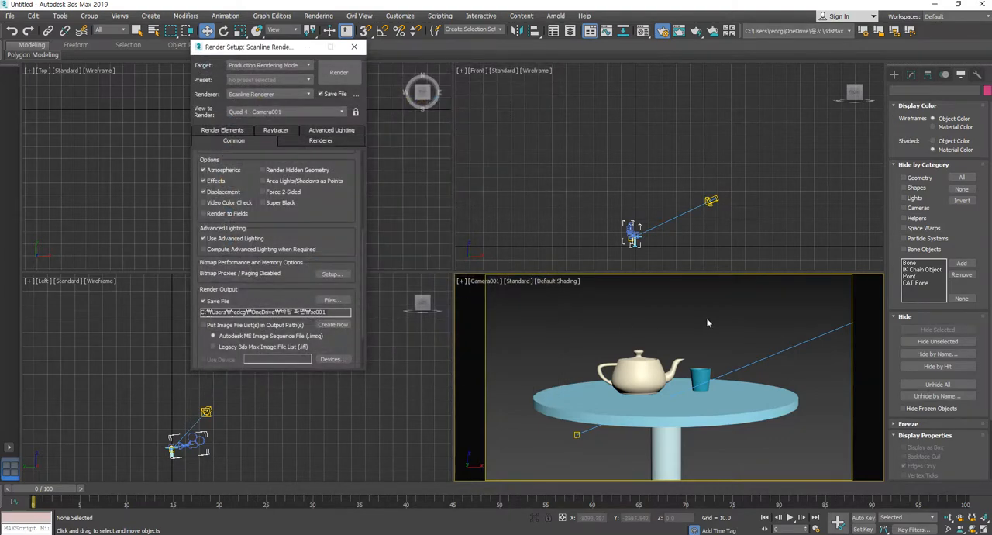
# Test-render frame 0 from Camera001, set the time output to Active Time Segment, 0 to 100, and render the full sequence
pyautogui.click(339, 72)
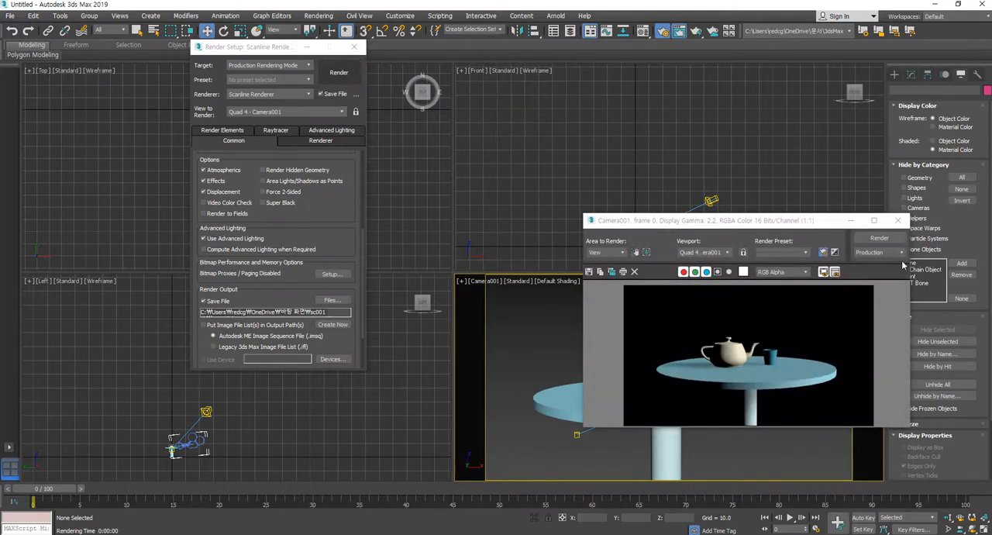
pyautogui.click(897, 220)
pyautogui.moveTo(319, 217); pyautogui.dragTo(330, 321)
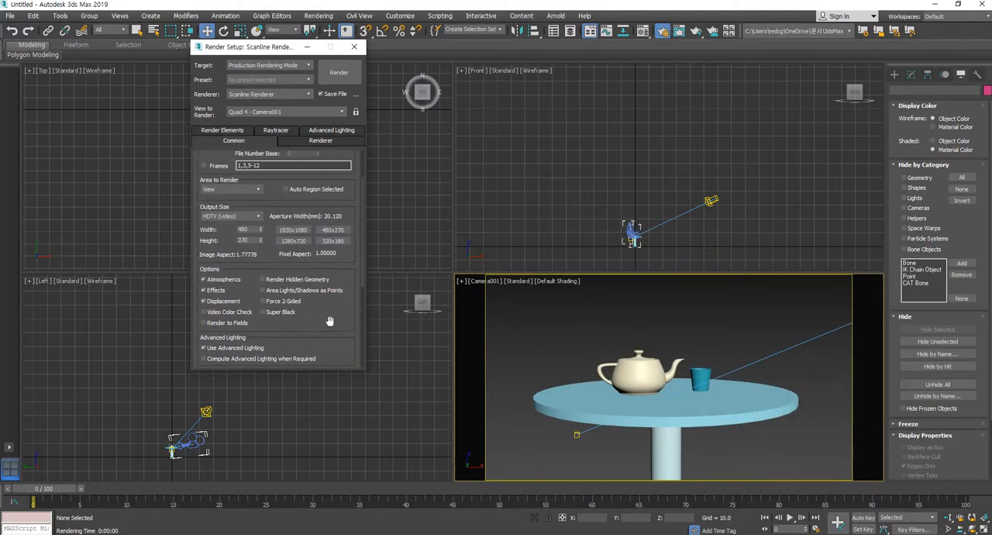
pyautogui.moveTo(280, 187); pyautogui.dragTo(285, 311)
pyautogui.click(224, 188)
pyautogui.click(340, 73)
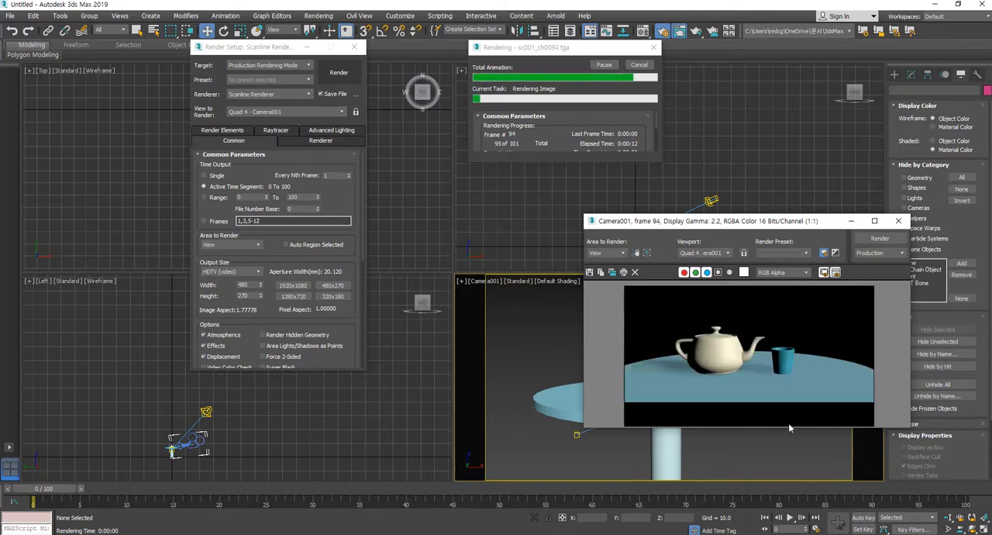
pyautogui.click(897, 221)
# Hide the lights and cameras by category
pyautogui.click(605, 157)
pyautogui.click(916, 199)
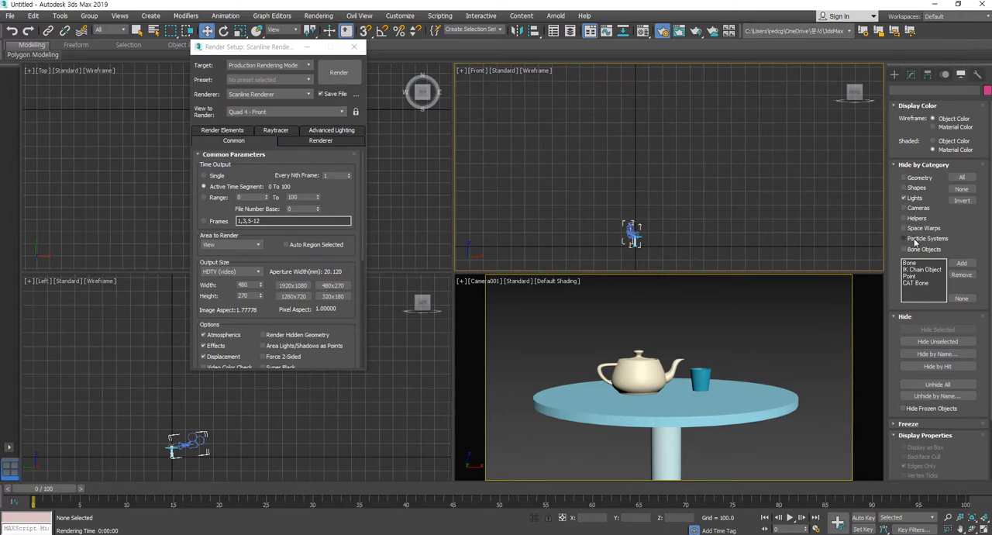
pyautogui.click(917, 208)
# Save the teapot, cup and table objects as a named selection set "ch" and try recalling it
pyautogui.hotkey('ctrl', 'a')
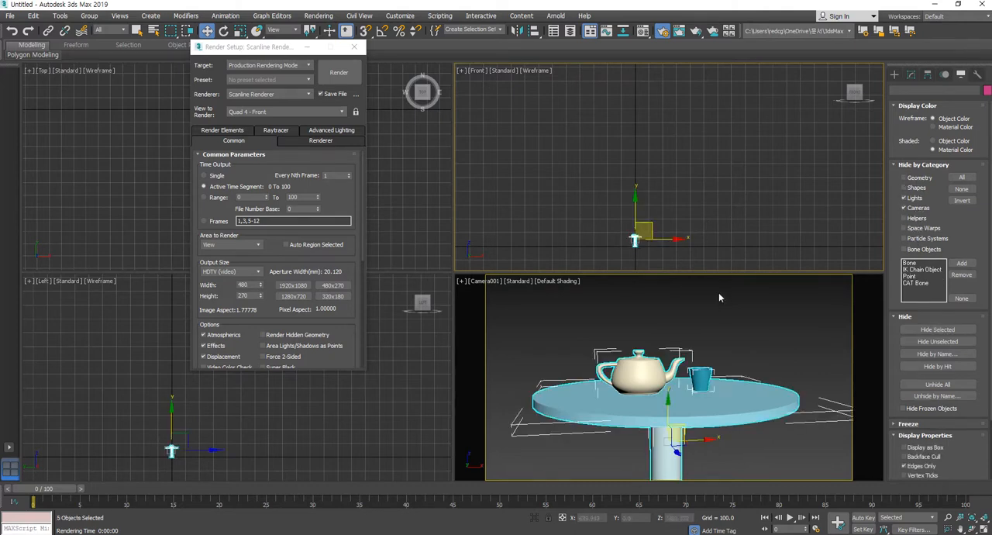
pyautogui.click(486, 31)
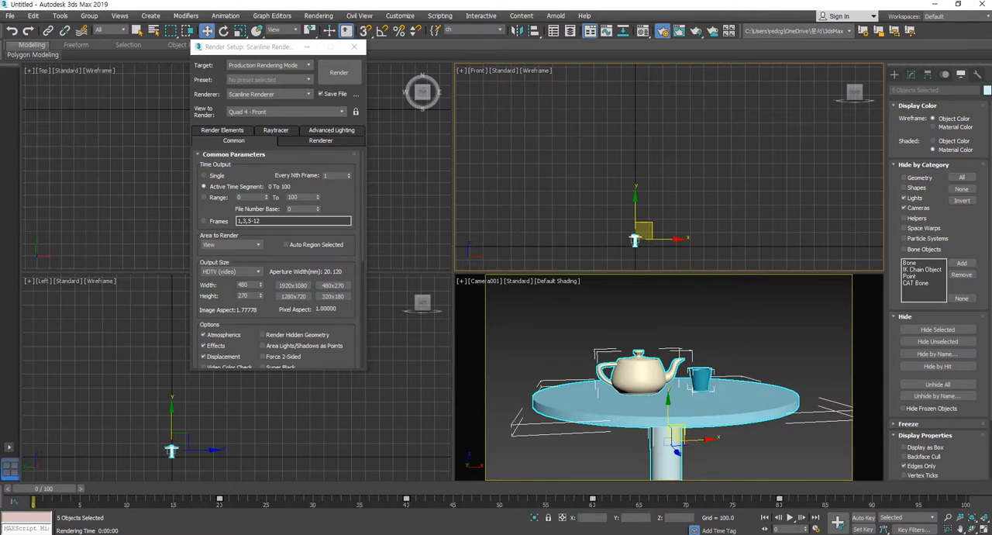
pyautogui.click(685, 172)
pyautogui.click(500, 30)
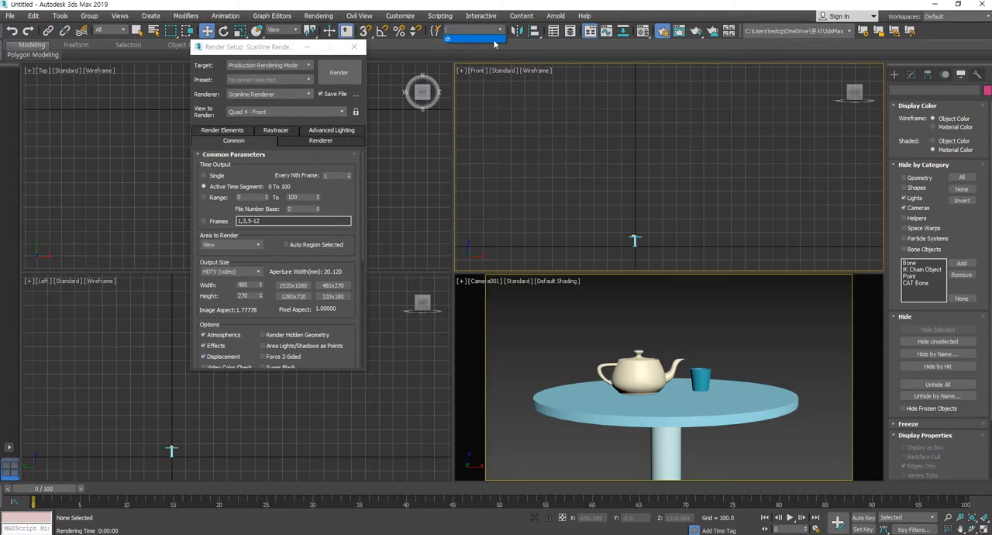
pyautogui.click(460, 39)
pyautogui.click(708, 203)
# Unhide all objects and hide the "ch" selection set, leaving only the wall and floor
pyautogui.click(937, 384)
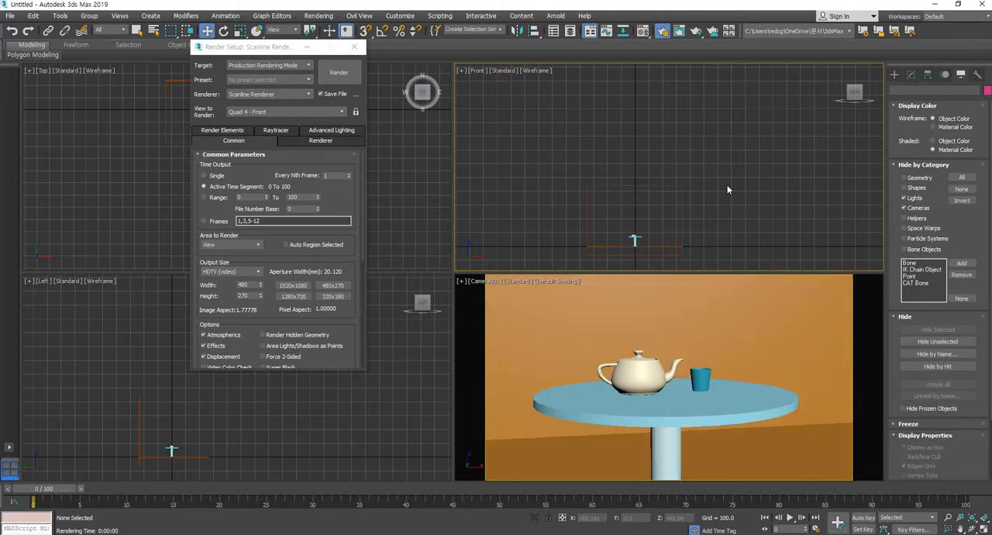
pyautogui.click(500, 30)
pyautogui.click(460, 39)
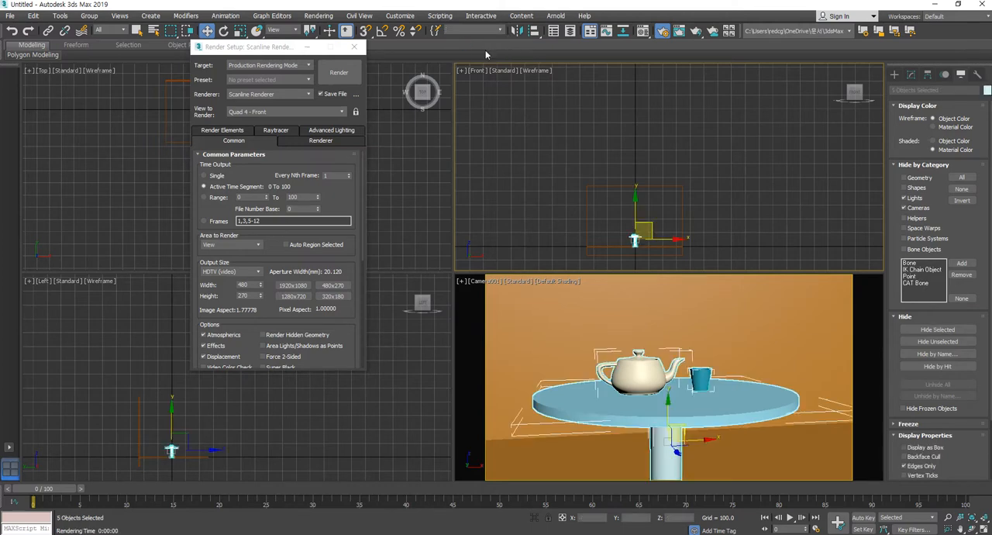
pyautogui.click(937, 329)
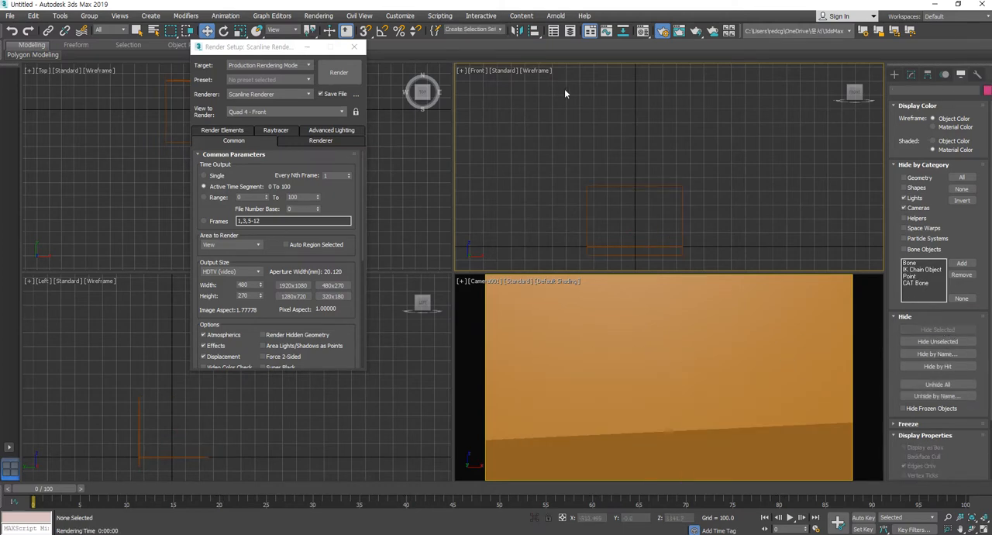
# Save the wall and floor boxes as a named selection set "bg" and clear the selection
pyautogui.moveTo(861, 367); pyautogui.dragTo(863, 370)
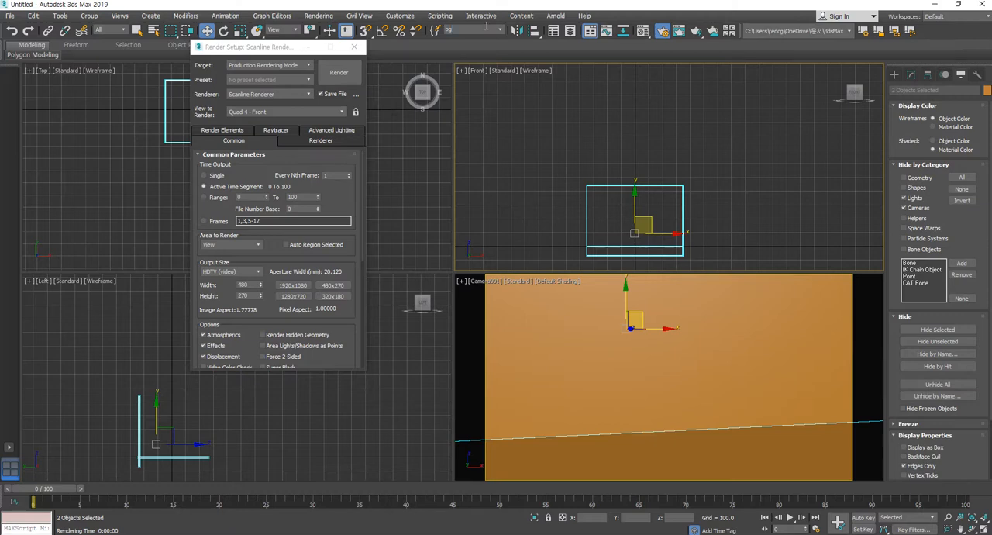
pyautogui.click(645, 180)
pyautogui.click(500, 29)
pyautogui.click(629, 130)
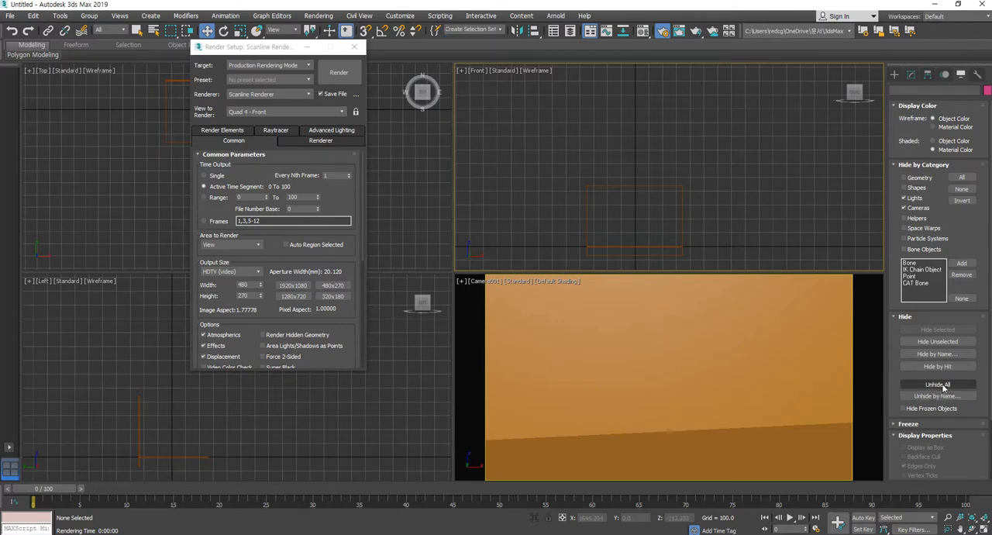
pyautogui.moveTo(540, 175); pyautogui.dragTo(788, 354)
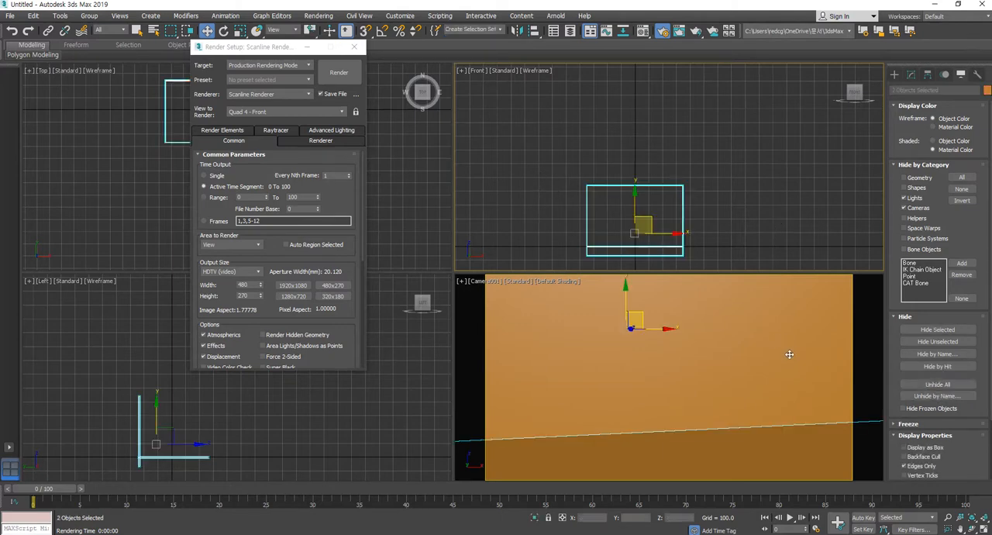
pyautogui.click(756, 177)
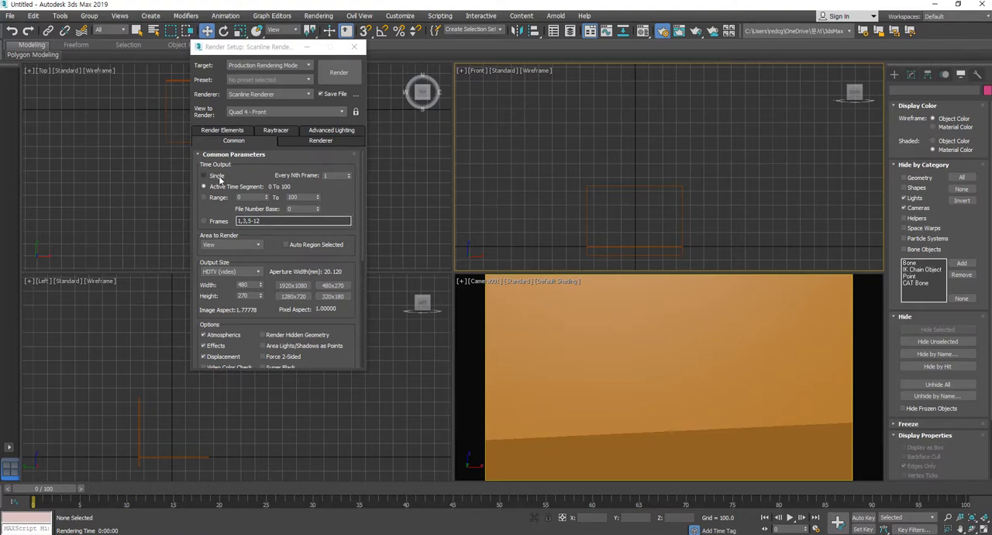
# Set the render output to a Targa file named sc001_bg in the "sc001 bg" folder
pyautogui.scroll(-3, 353, 255)
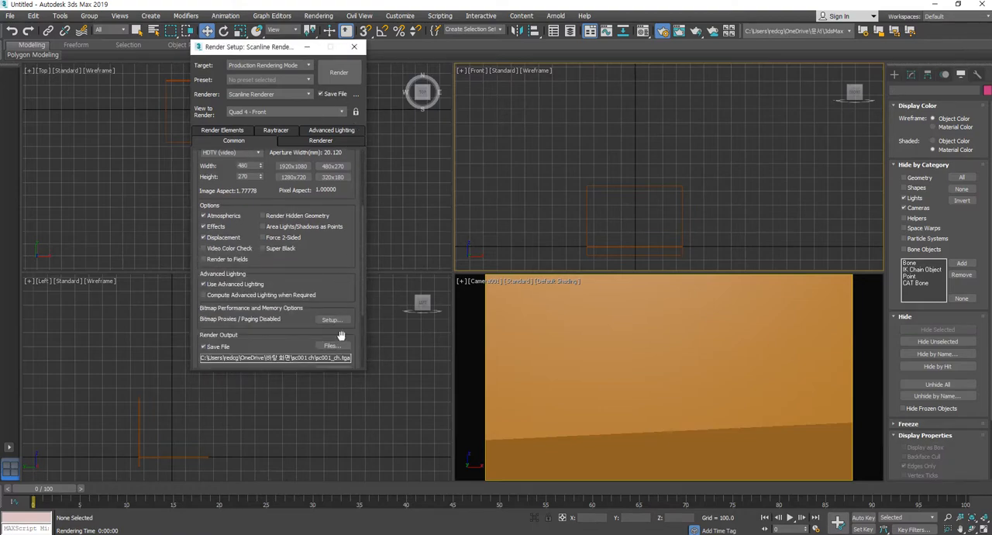
pyautogui.click(331, 345)
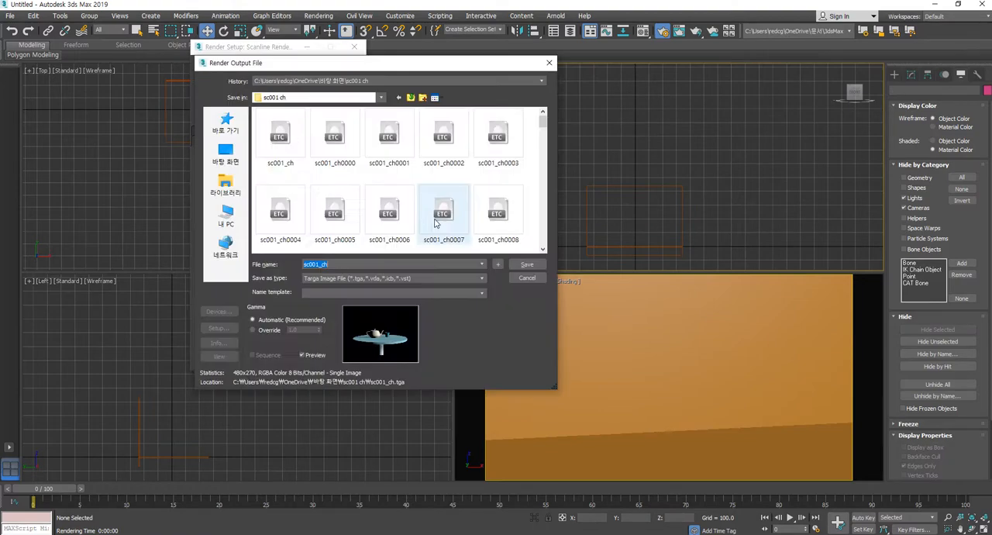
pyautogui.click(398, 98)
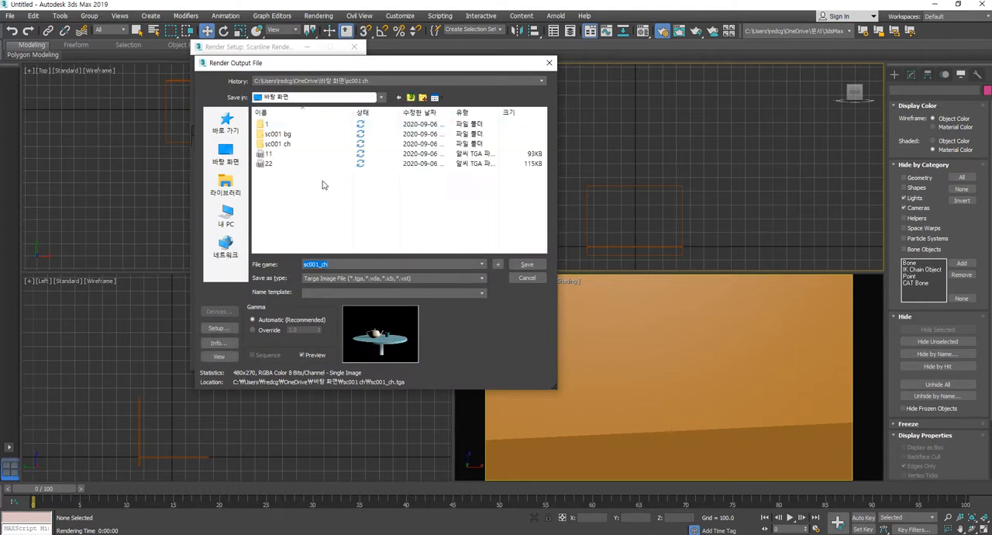
pyautogui.doubleClick(278, 134)
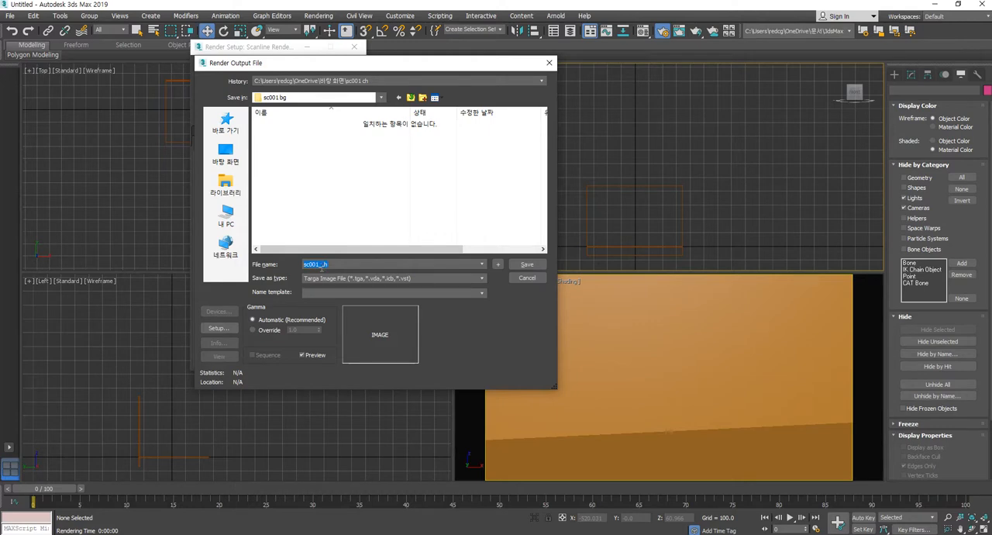
pyautogui.moveTo(324, 264); pyautogui.dragTo(372, 254)
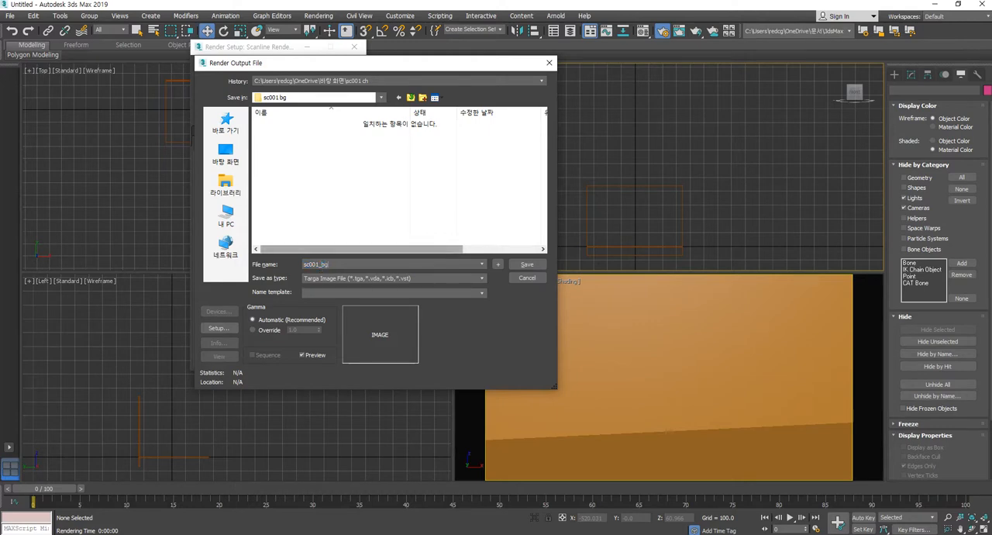
pyautogui.click(527, 265)
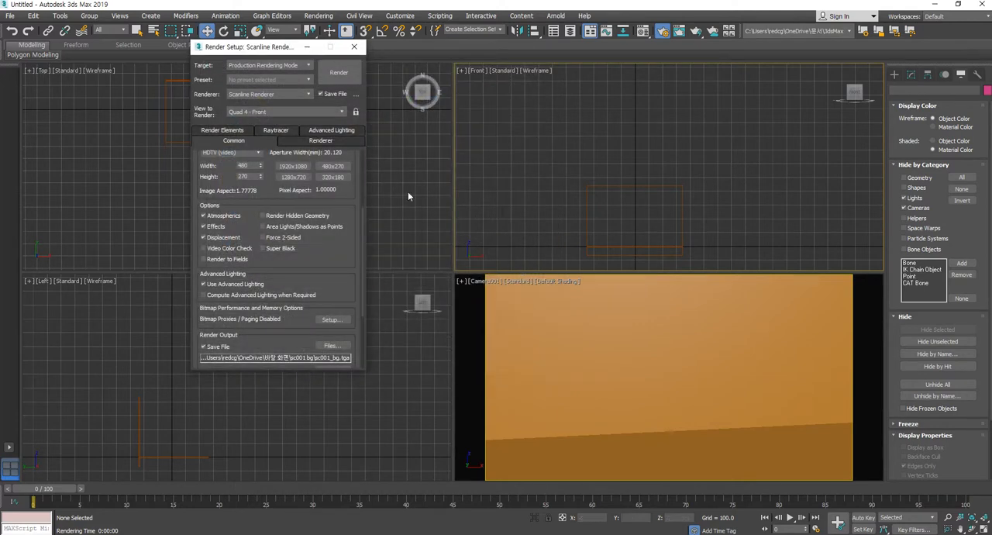
# Render the wall and floor background animation from the Camera001 view and close the rendered frame window
pyautogui.rightClick(639, 404)
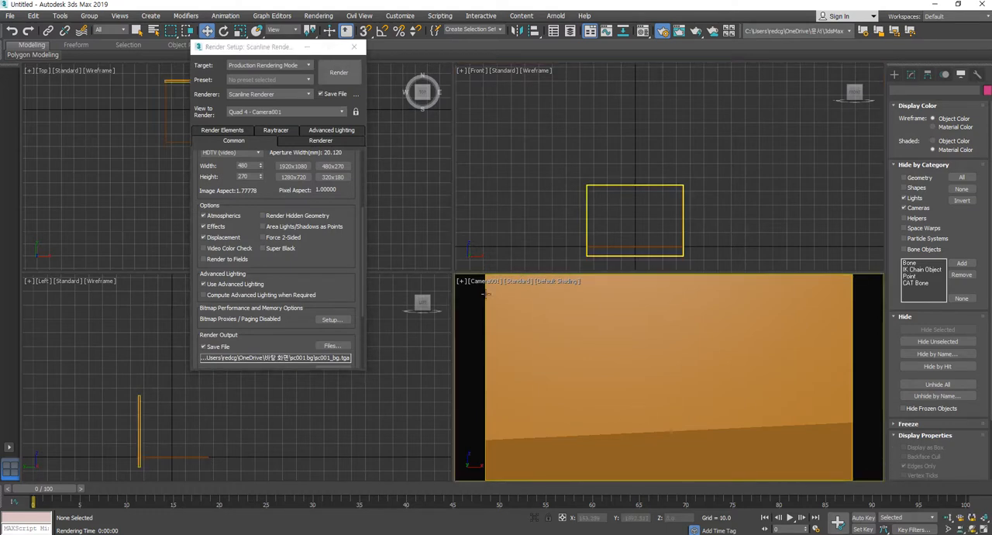
pyautogui.click(347, 79)
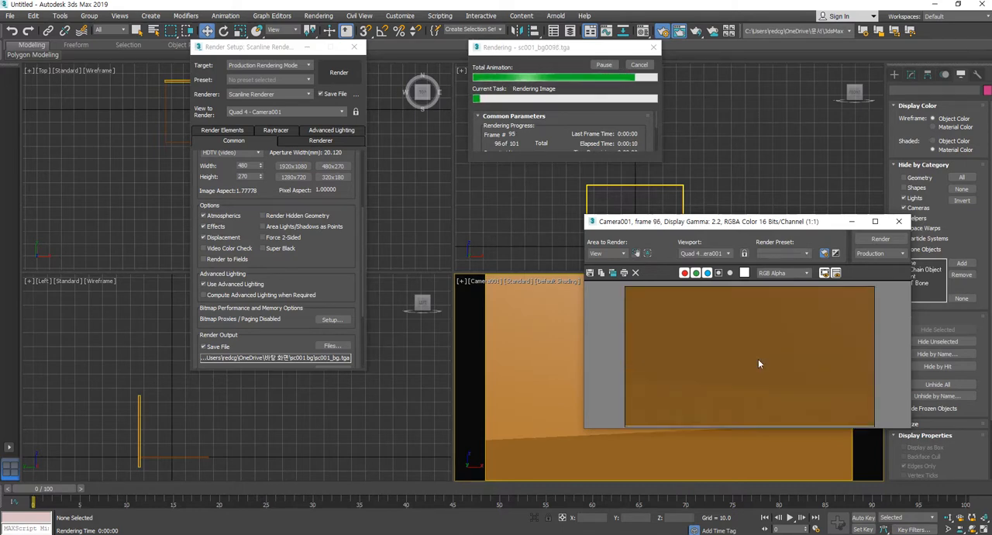
pyautogui.click(898, 221)
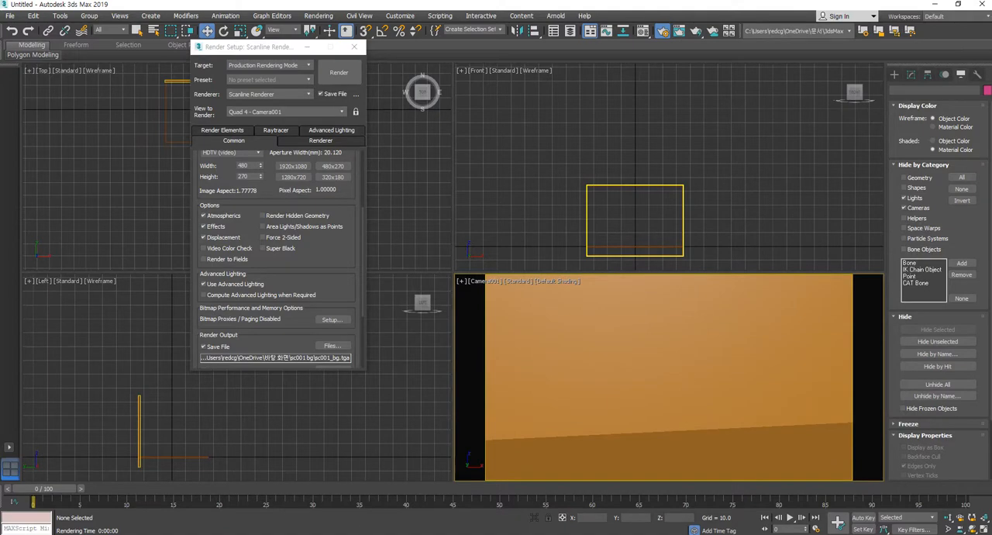
# Switch to After Effects and maximize its window
pyautogui.hotkey('alt', 'Tab')
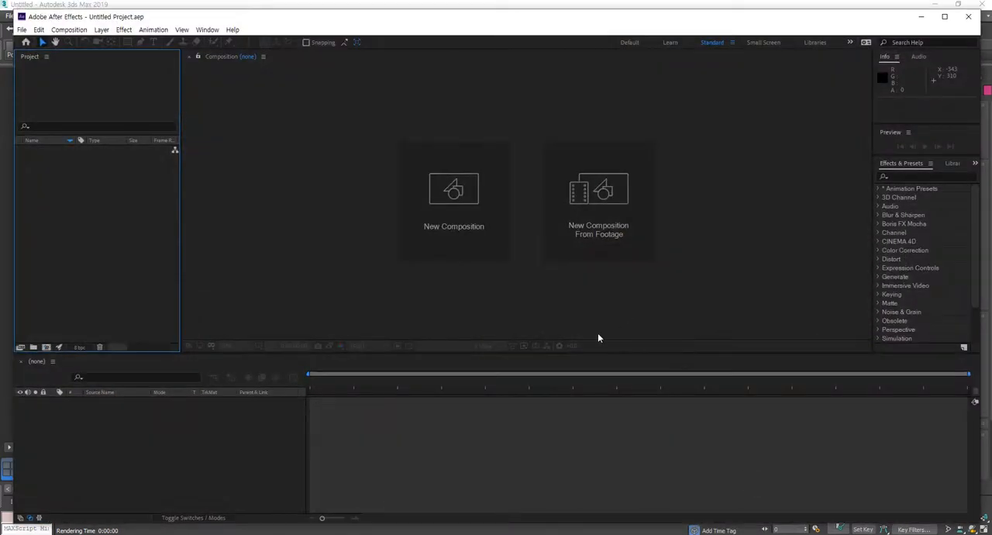
pyautogui.click(944, 17)
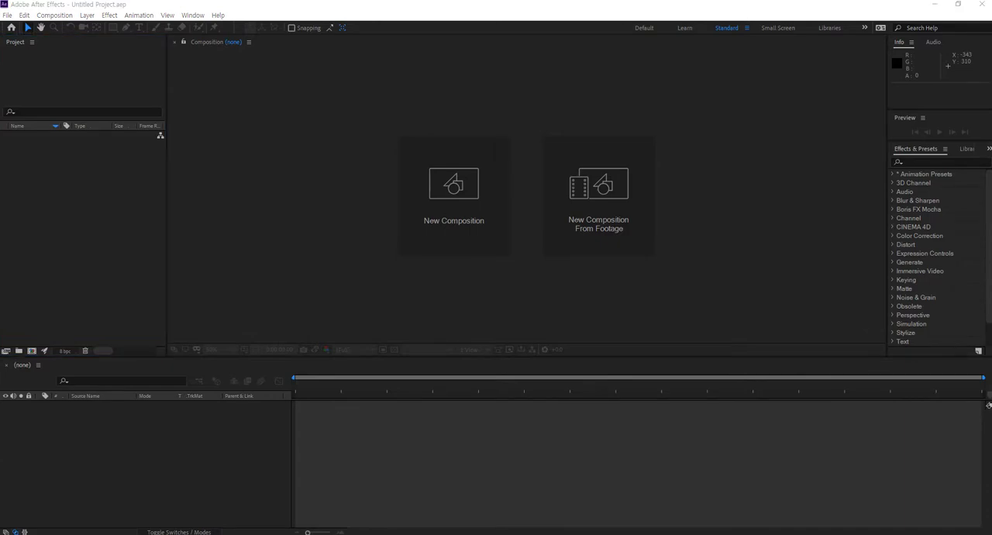
# Examine the rendered frame files in the "sc001 bg" and "sc001 ch" desktop folders, then close the file browser
pyautogui.moveTo(990, 133); pyautogui.dragTo(439, 110)
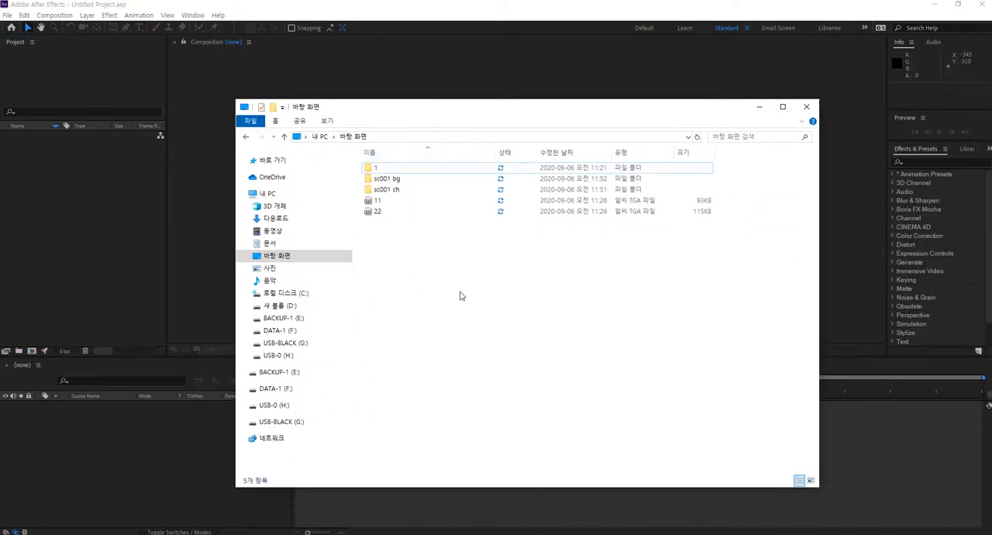
pyautogui.doubleClick(391, 181)
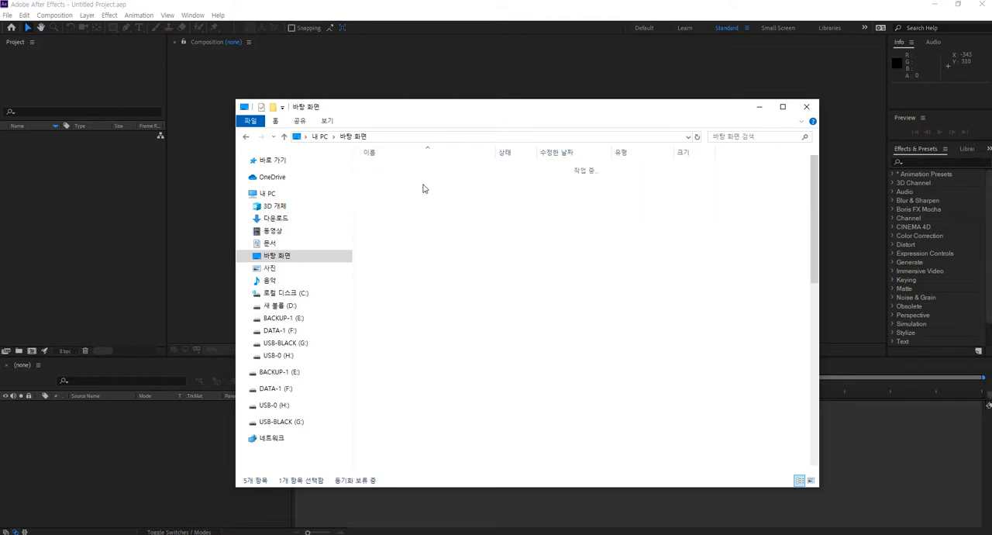
pyautogui.click(389, 176)
pyautogui.moveTo(813, 285); pyautogui.dragTo(822, 182)
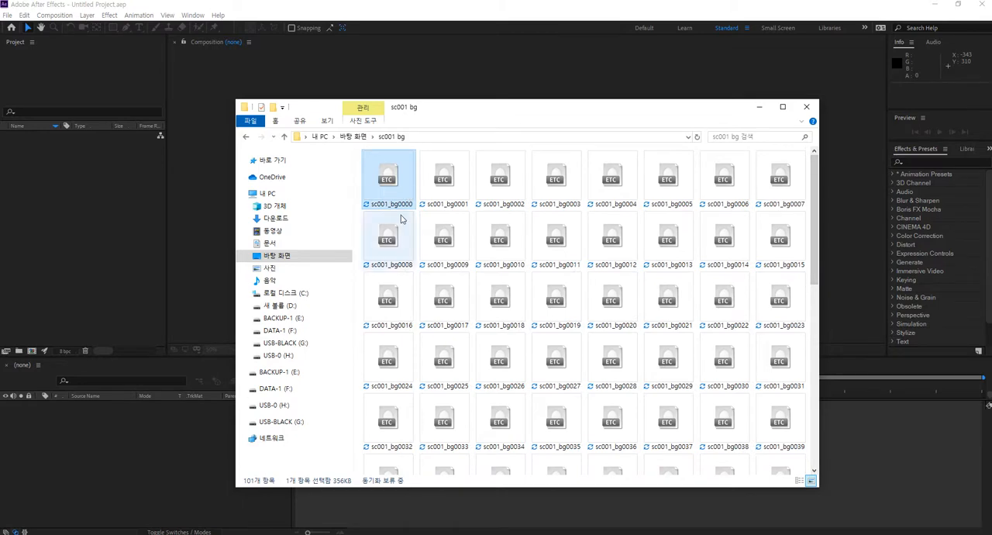
pyautogui.scroll(-8, 671, 374)
pyautogui.click(674, 376)
pyautogui.click(629, 471)
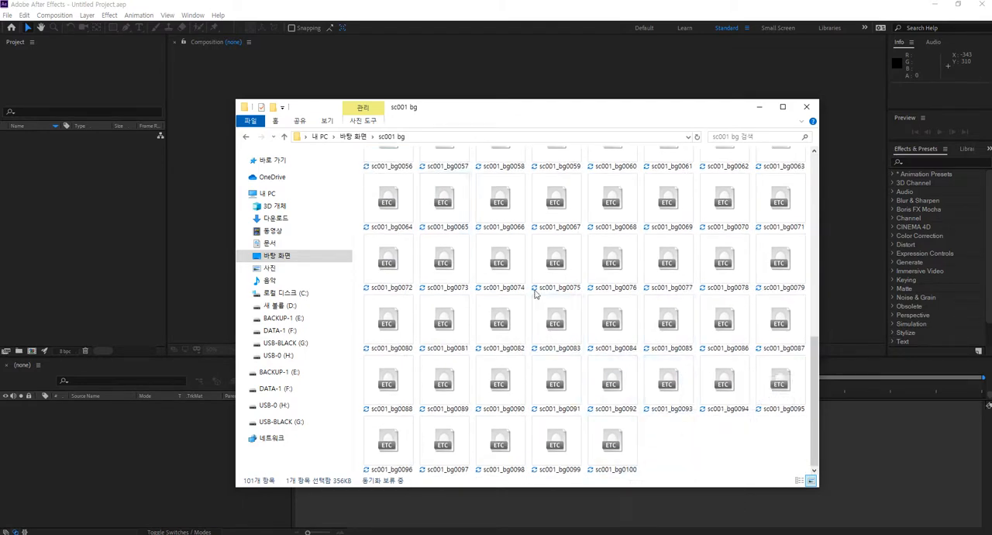
pyautogui.click(366, 137)
pyautogui.press('Down')
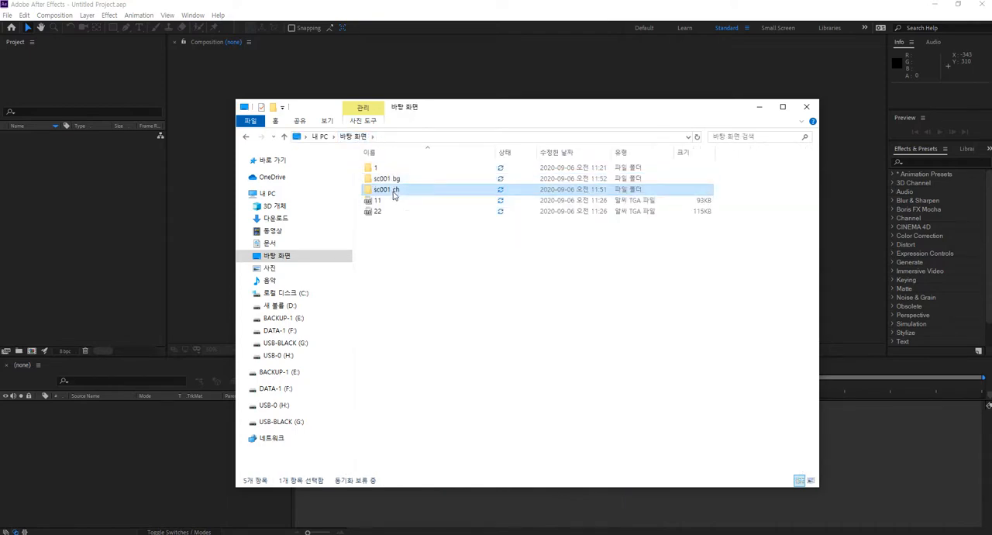
pyautogui.press('Return')
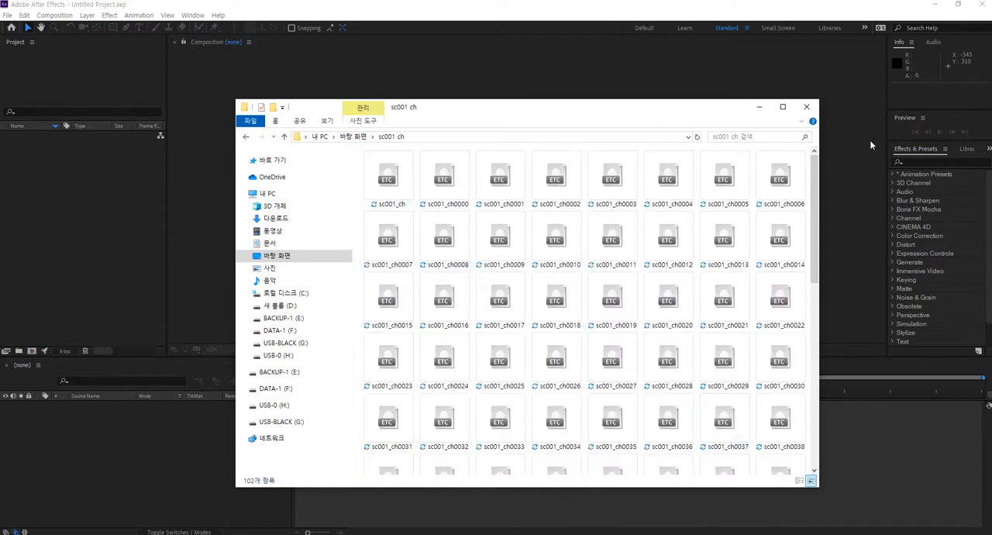
pyautogui.click(809, 111)
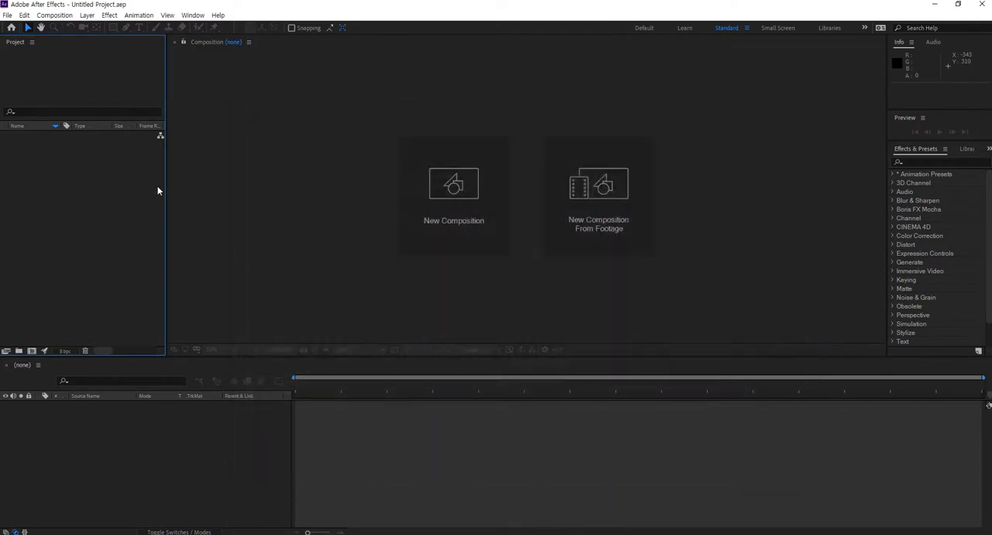
# Import the frames starting at sc001_bg0000 from "sc001 bg" as a Targa sequence with the alpha set to Ignore
pyautogui.doubleClick(103, 186)
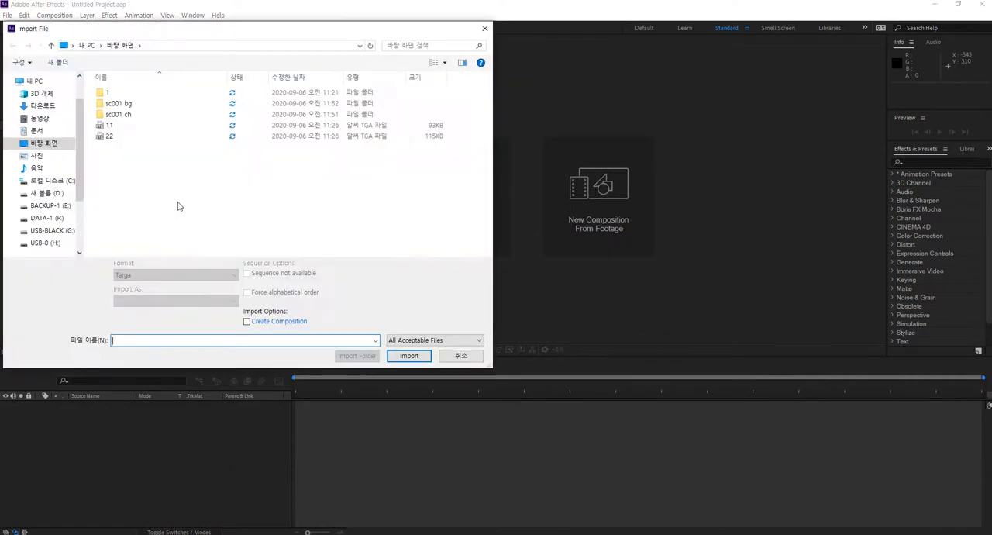
pyautogui.doubleClick(128, 106)
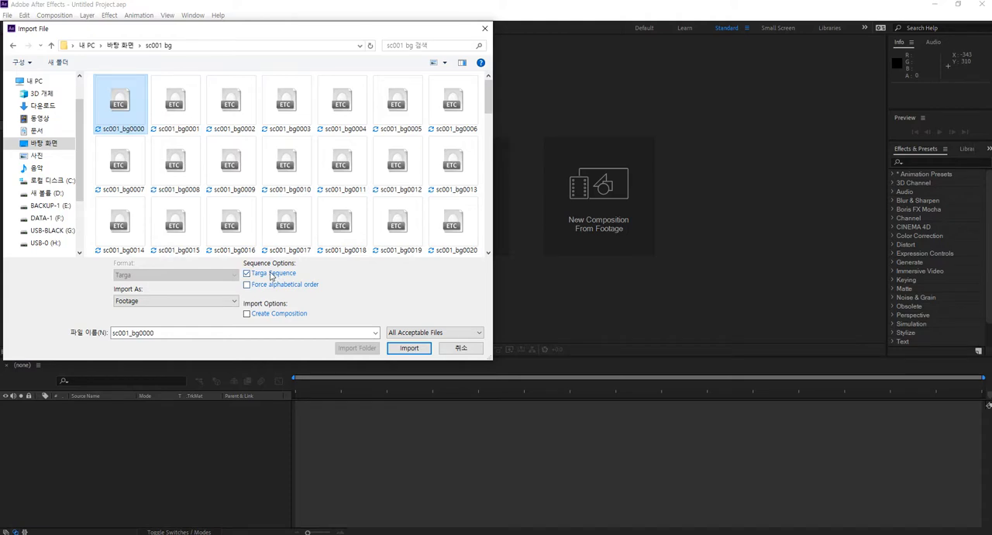
pyautogui.click(409, 348)
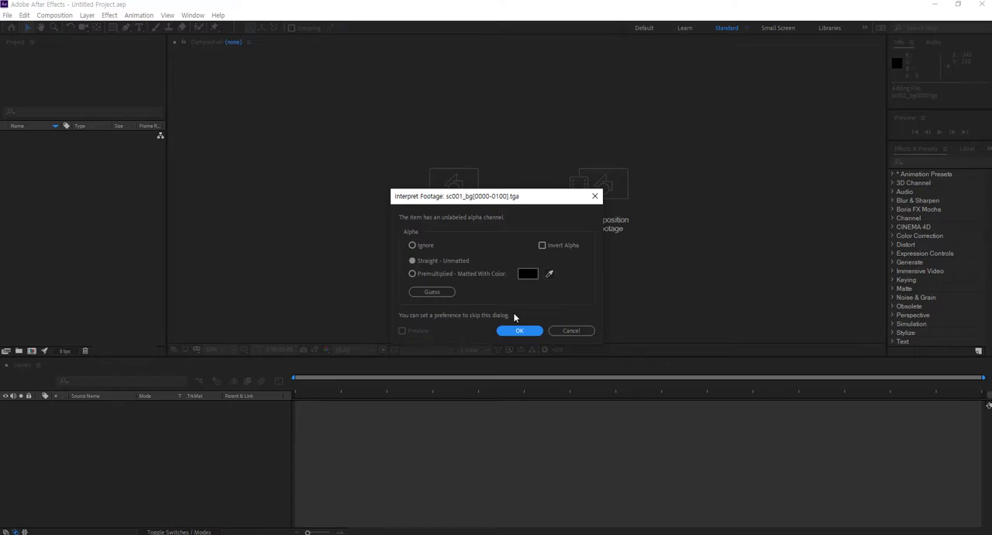
pyautogui.click(412, 246)
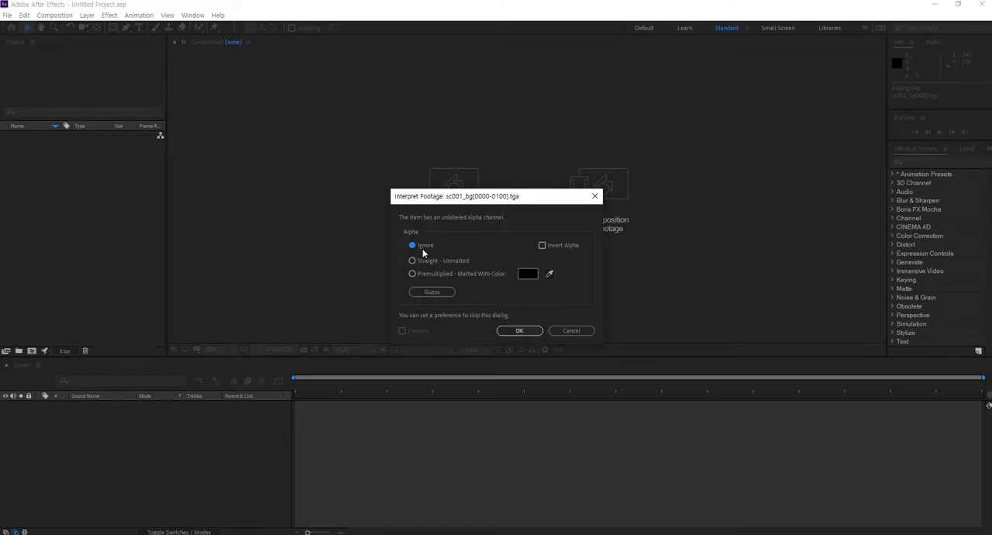
pyautogui.click(519, 330)
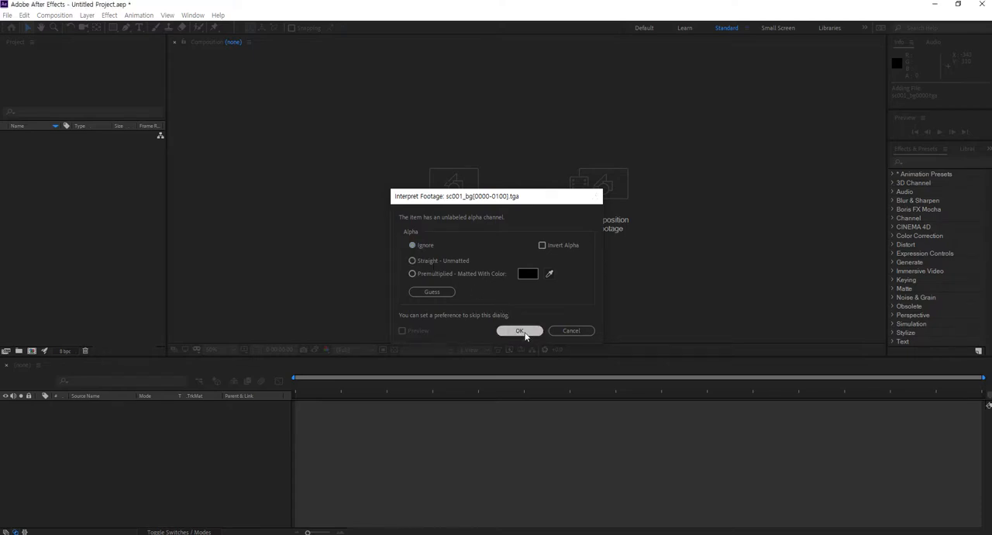
# Import sc001_ch from the "sc001 ch" folder with Targa Sequence enabled and the alpha set to Straight - Unmatted
pyautogui.doubleClick(98, 192)
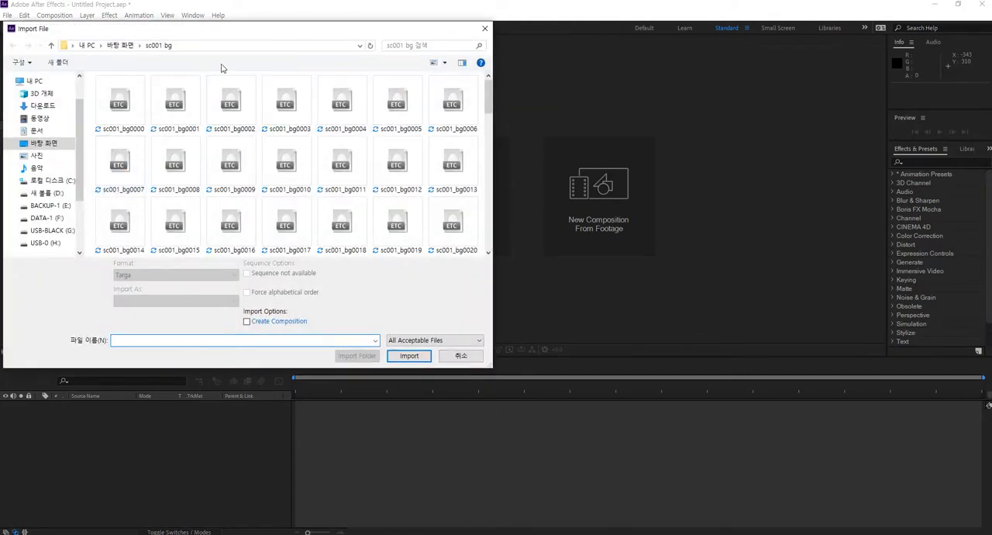
pyautogui.click(122, 46)
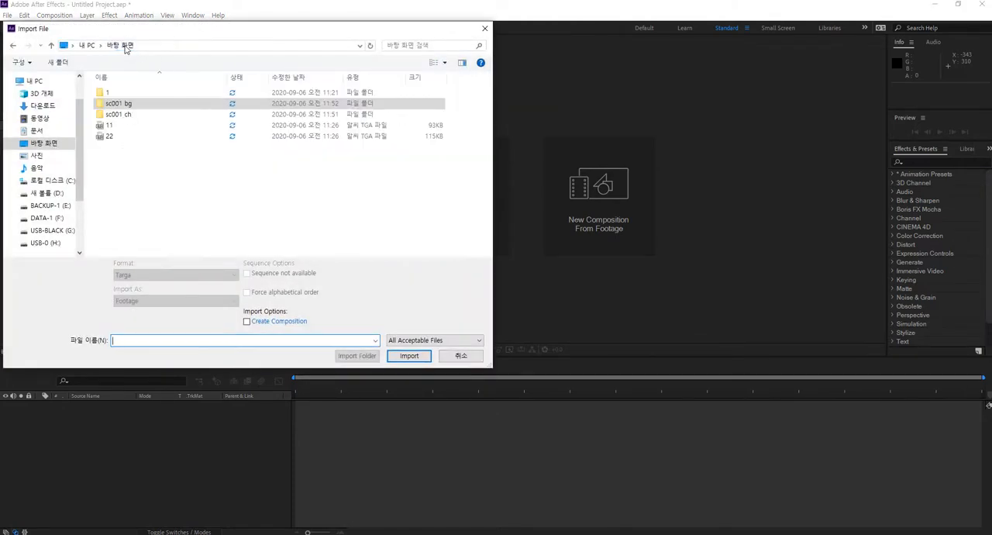
pyautogui.doubleClick(128, 114)
pyautogui.click(123, 107)
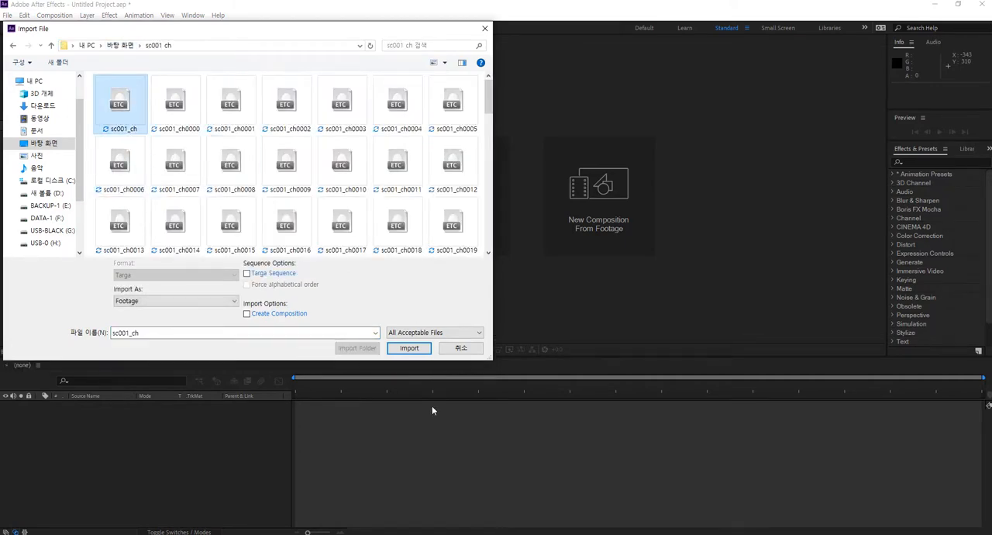
pyautogui.click(280, 275)
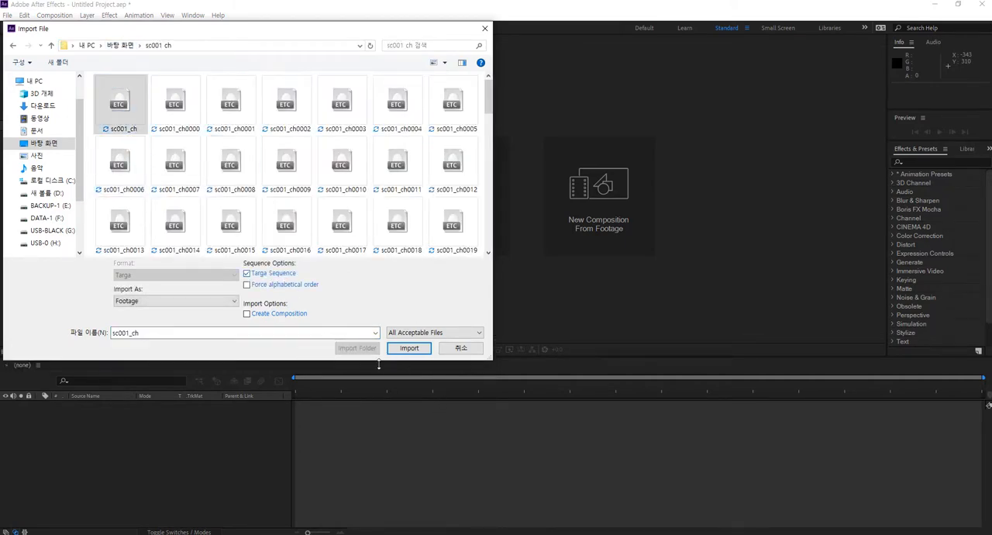
pyautogui.click(409, 348)
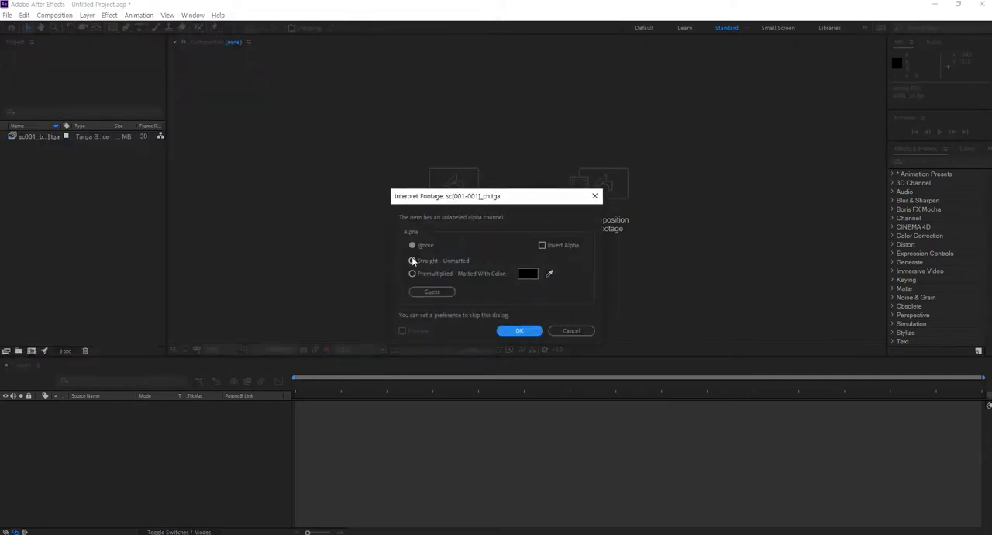
pyautogui.click(412, 260)
pyautogui.click(518, 330)
pyautogui.click(44, 177)
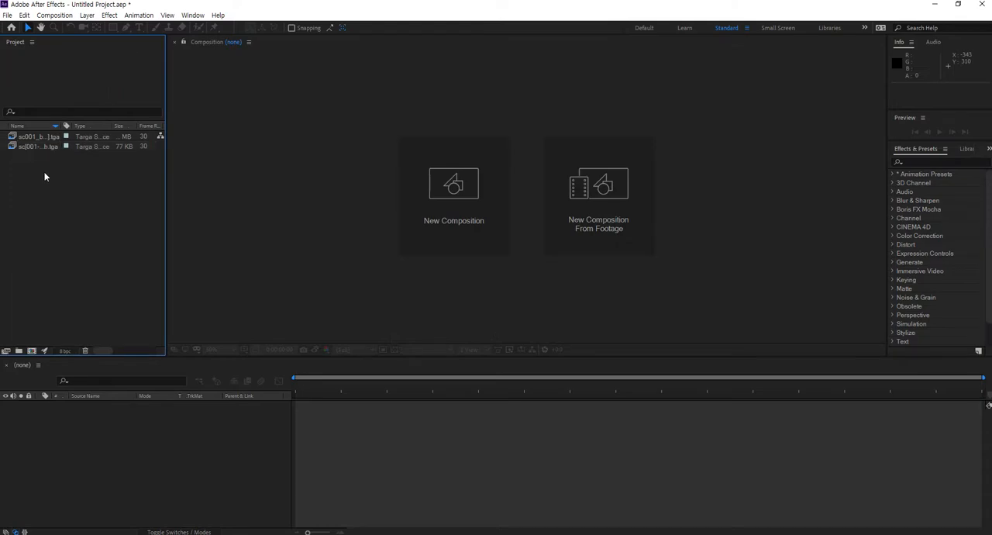
# Create a composition from the background sequence and place the imported sc001_ch footage above it in the timeline
pyautogui.moveTo(42, 138); pyautogui.dragTo(35, 351)
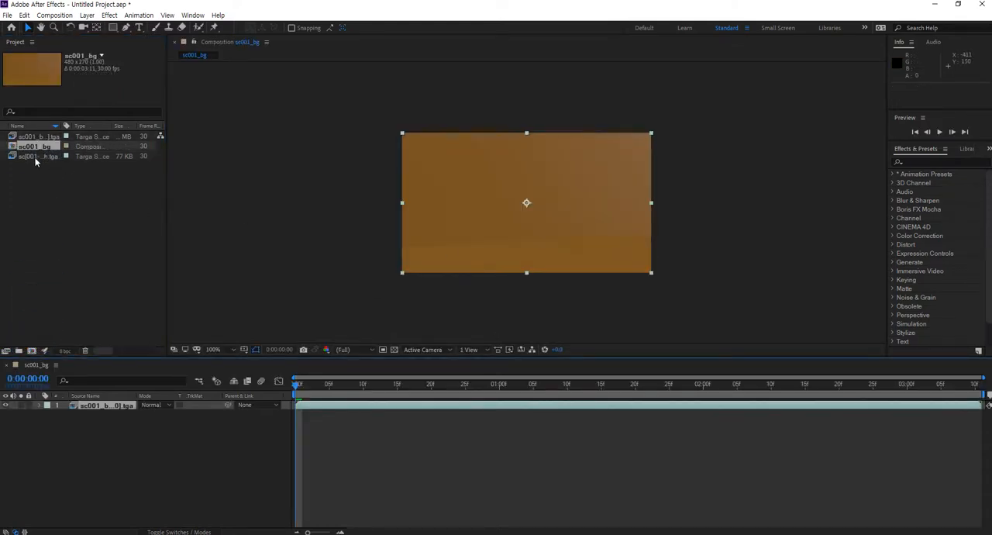
pyautogui.moveTo(35, 158); pyautogui.dragTo(108, 407)
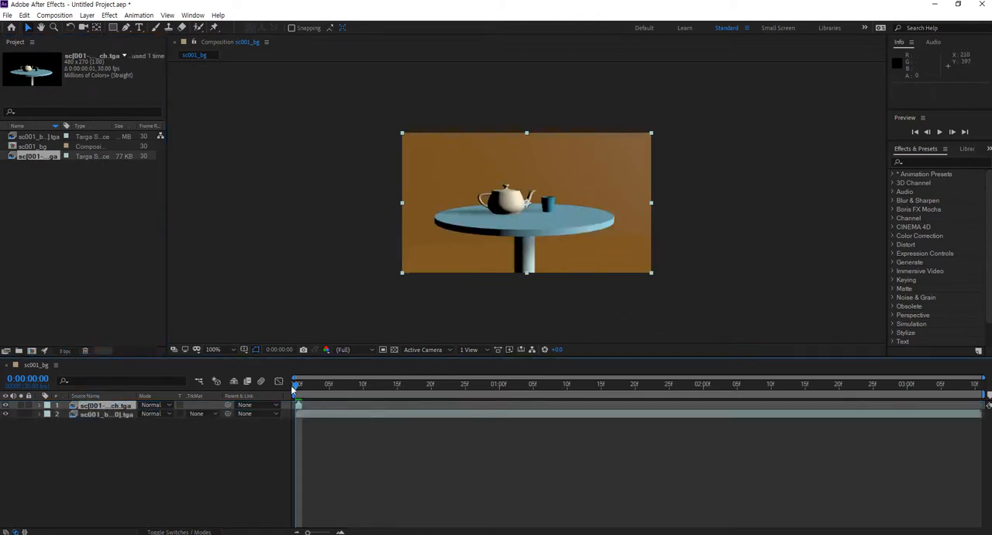
pyautogui.moveTo(297, 387); pyautogui.dragTo(232, 397)
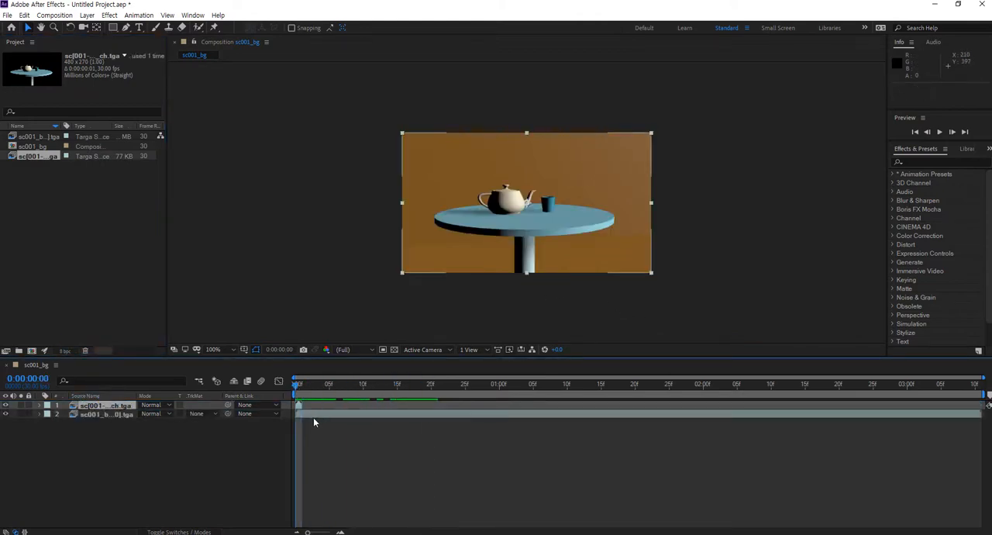
# Compare the details of the imported character and background footage items in the project
pyautogui.click(50, 181)
pyautogui.click(40, 157)
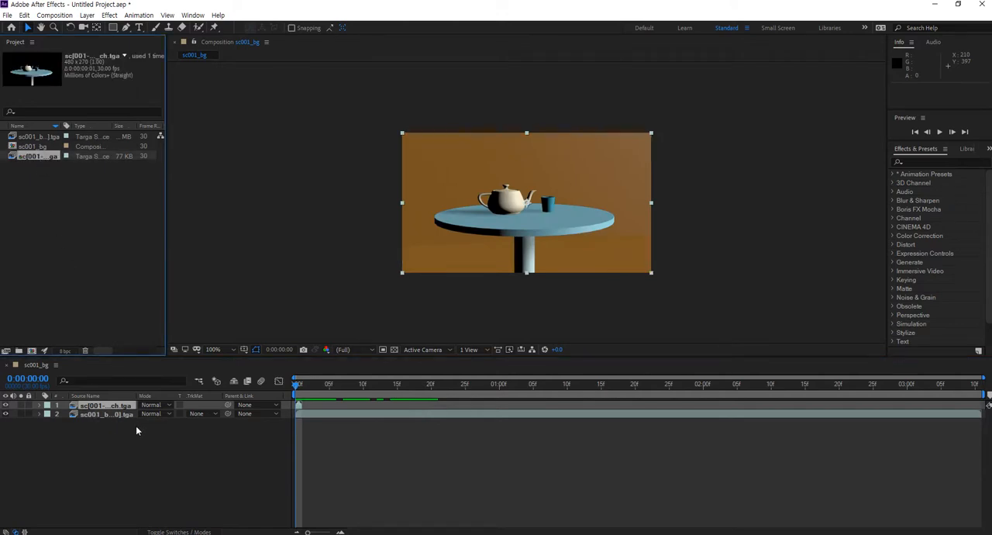
pyautogui.click(81, 246)
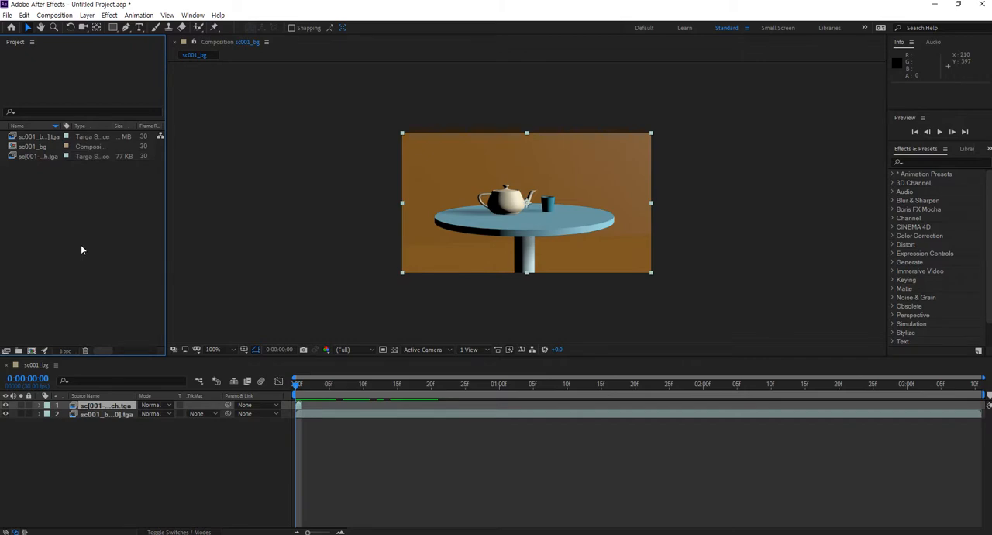
pyautogui.click(37, 137)
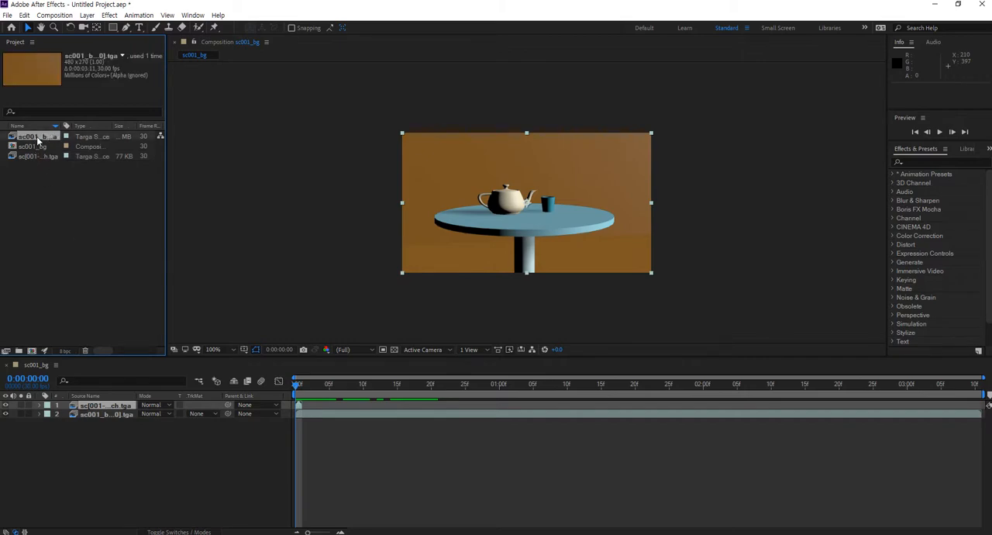
# Remove both footage layers from the timeline and delete the sc001_bg composition from the project
pyautogui.click(133, 450)
pyautogui.click(104, 413)
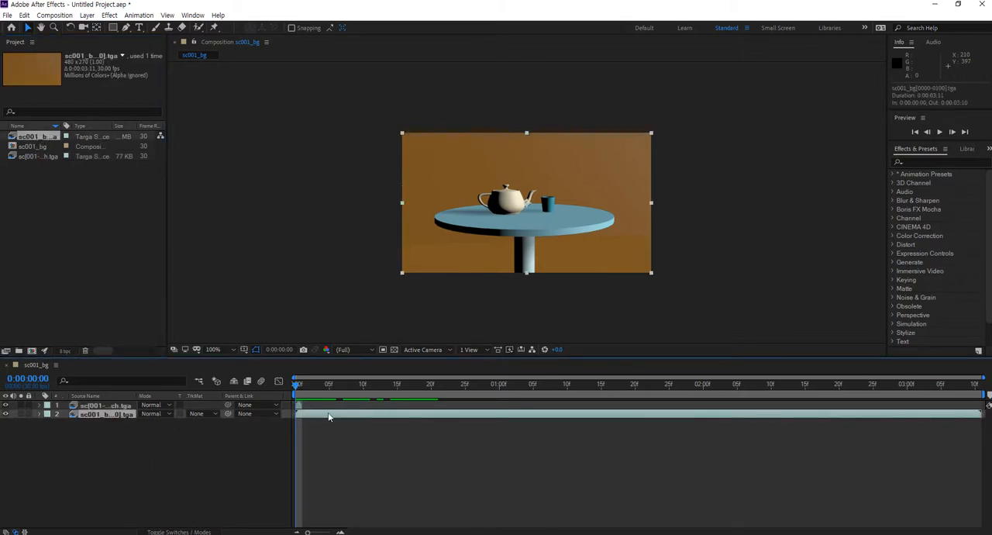
pyautogui.moveTo(294, 388)
pyautogui.mouseDown()
pyautogui.moveTo(303, 389)
pyautogui.moveTo(294, 390)
pyautogui.mouseUp()
pyautogui.moveTo(72, 454); pyautogui.dragTo(131, 390)
pyautogui.press('Delete')
pyautogui.click(29, 149)
pyautogui.press('Delete')
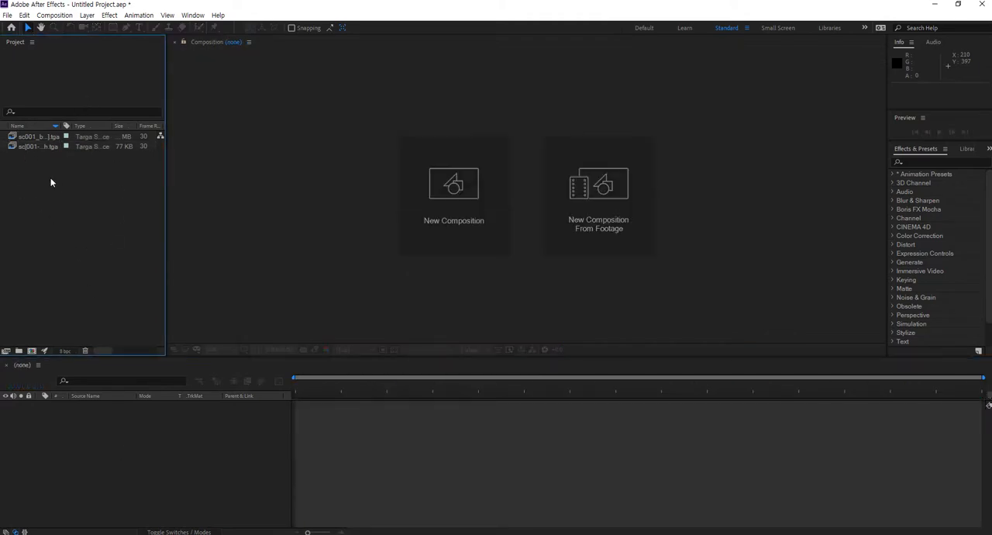
# Create a new composition 480 px wide and 270 px high with a five-second duration
pyautogui.click(41, 138)
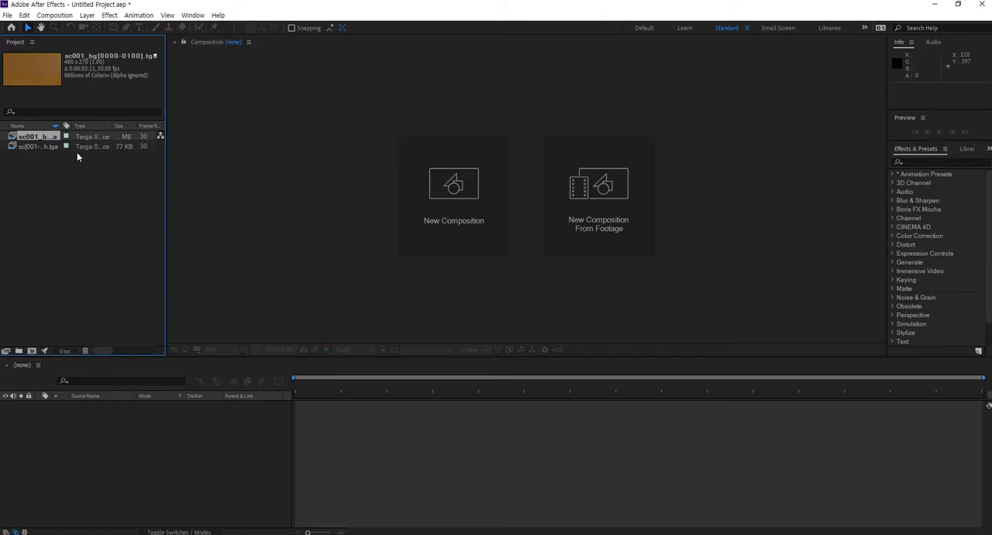
pyautogui.click(56, 19)
pyautogui.click(62, 26)
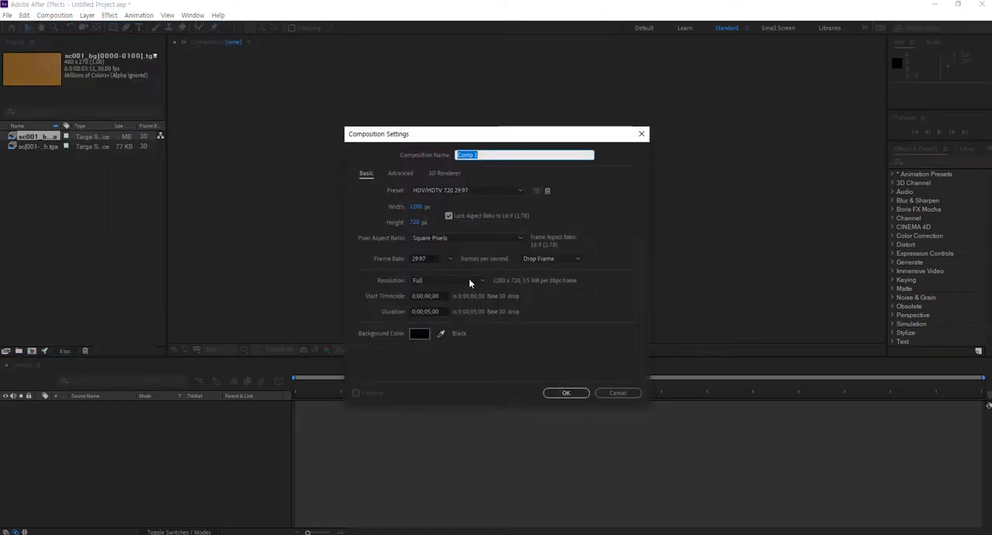
pyautogui.click(417, 207)
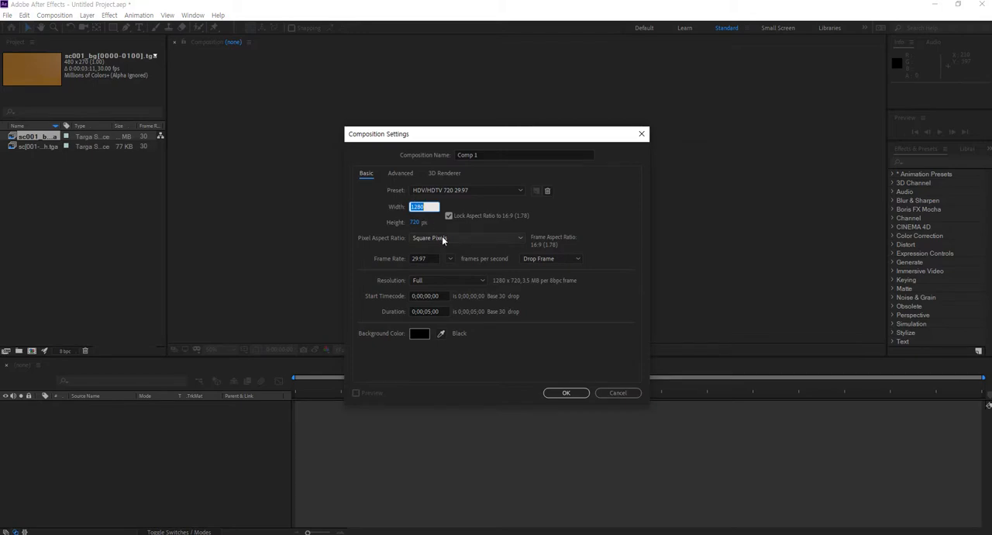
pyautogui.write('480')
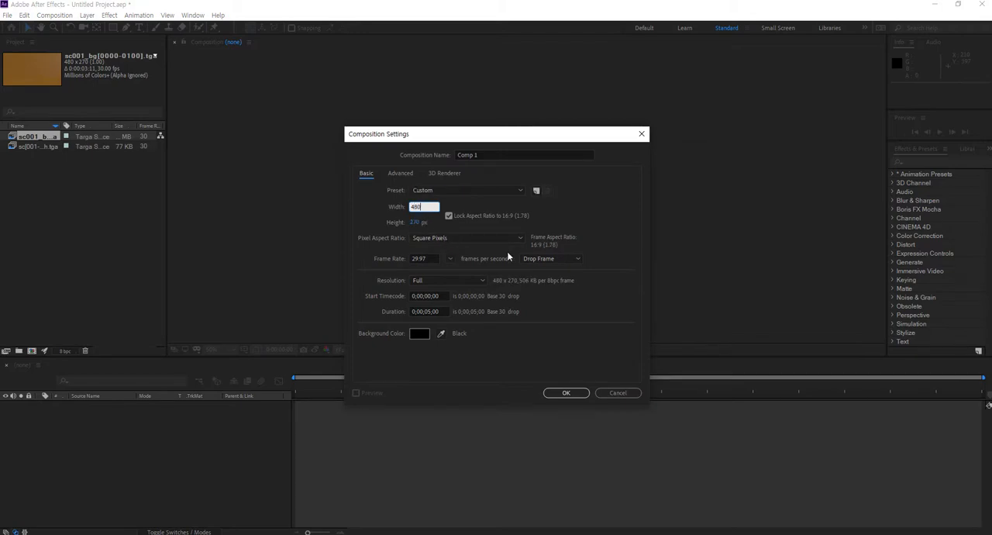
pyautogui.click(438, 311)
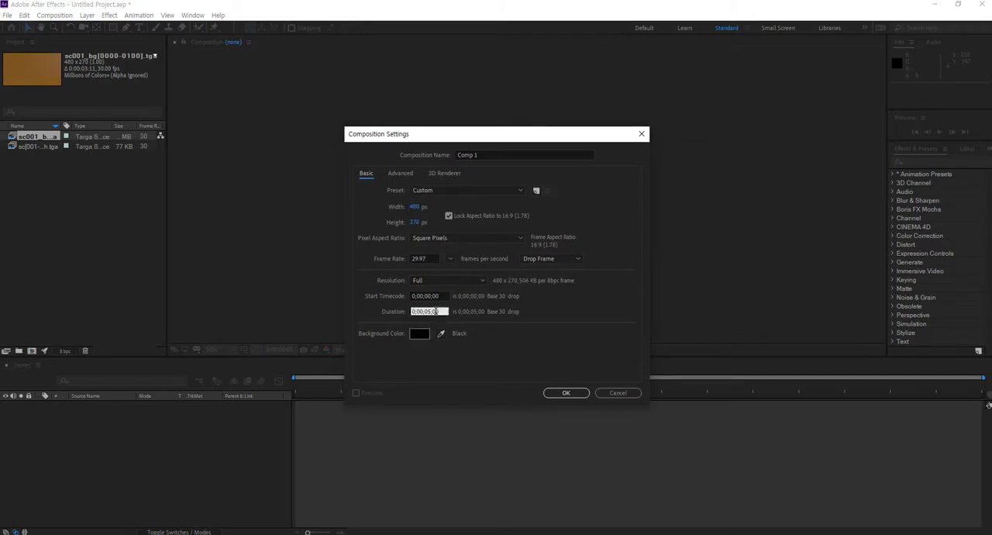
pyautogui.moveTo(441, 310); pyautogui.dragTo(384, 310)
pyautogui.click(564, 392)
# Place the sc001_bg sequence in the new composition's timeline and stack the sc001_ch footage above it
pyautogui.moveTo(43, 136); pyautogui.dragTo(109, 436)
pyautogui.moveTo(302, 387)
pyautogui.mouseDown()
pyautogui.moveTo(689, 386)
pyautogui.moveTo(294, 384)
pyautogui.mouseUp()
pyautogui.click(38, 178)
pyautogui.moveTo(37, 147); pyautogui.dragTo(106, 406)
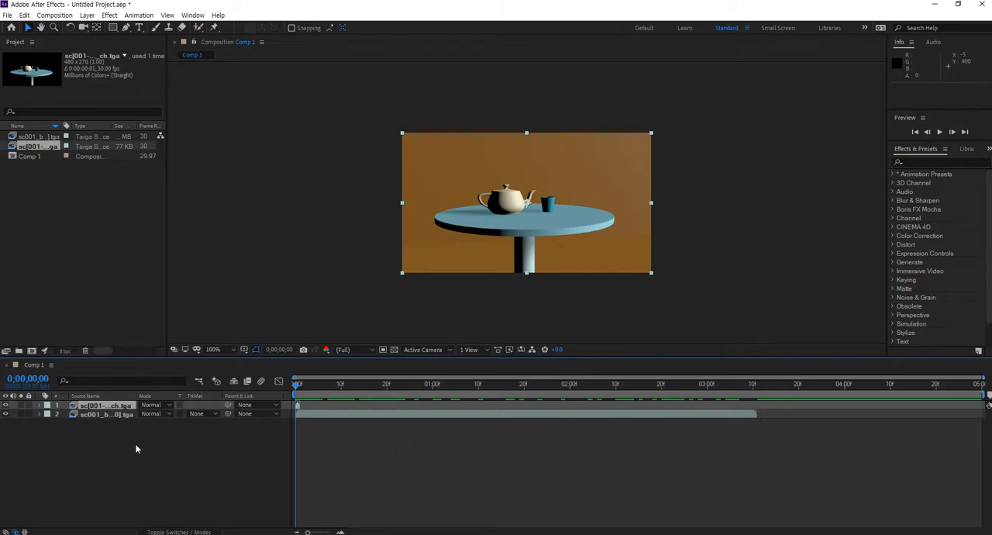
# Compare the durations of the two timeline layers and inspect the sc001_ch footage on its own
pyautogui.click(107, 414)
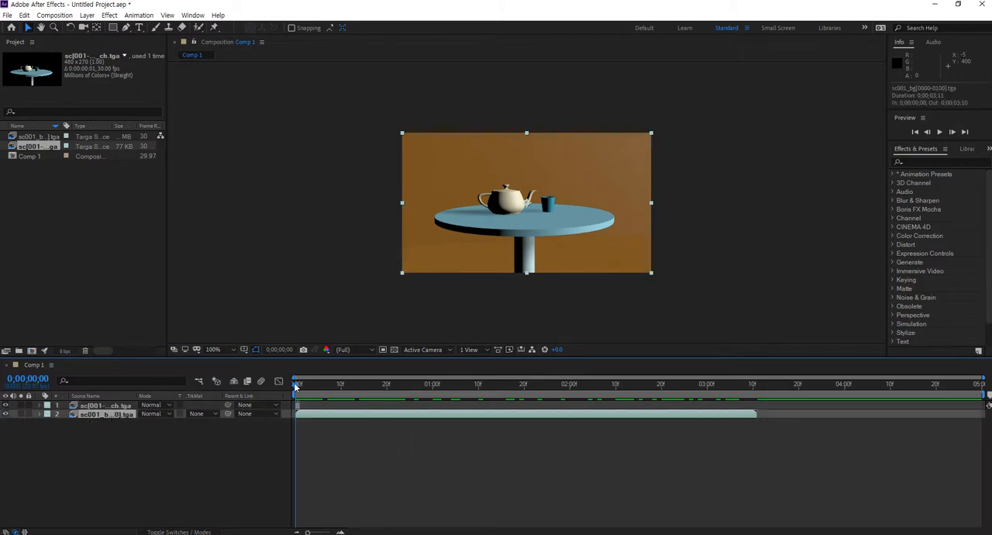
pyautogui.click(116, 406)
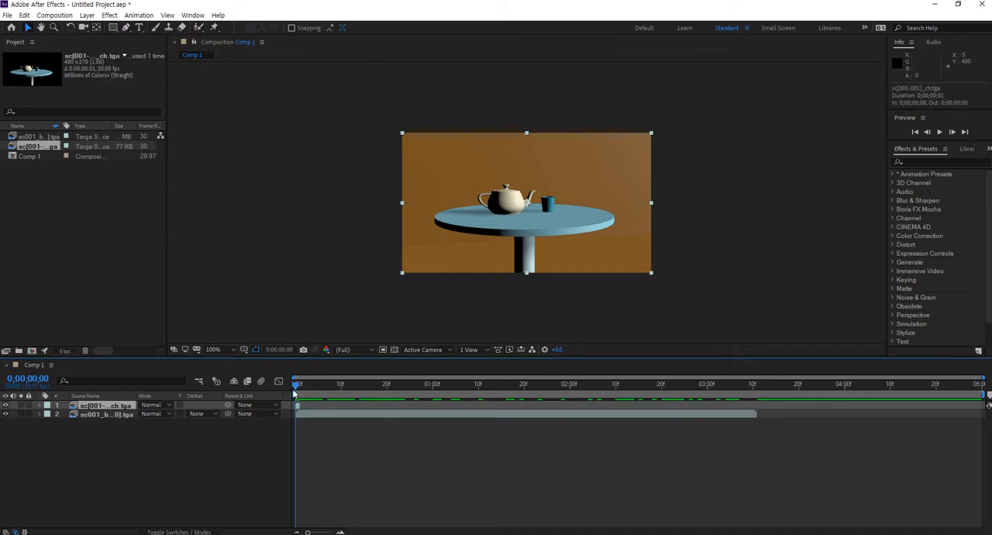
pyautogui.click(103, 479)
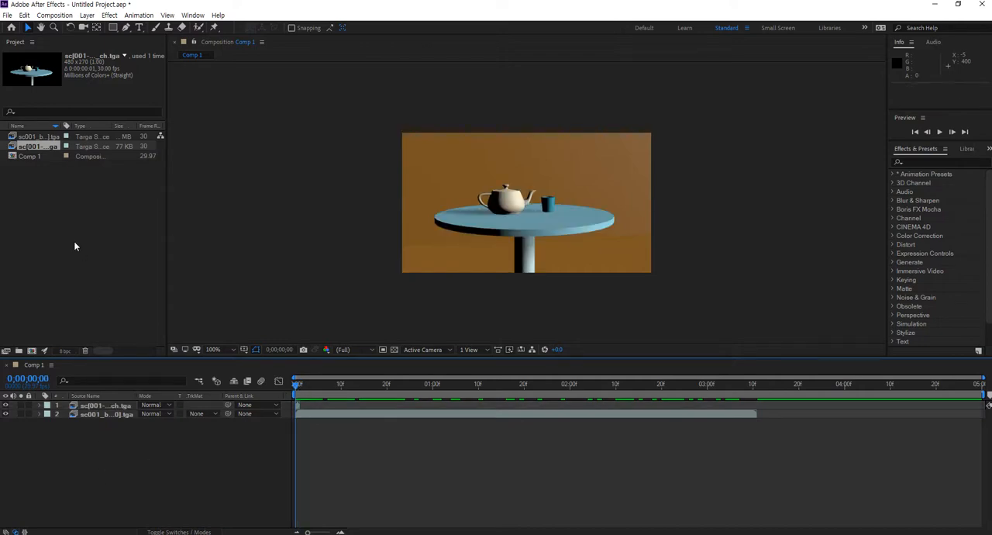
pyautogui.click(73, 243)
pyautogui.doubleClick(44, 149)
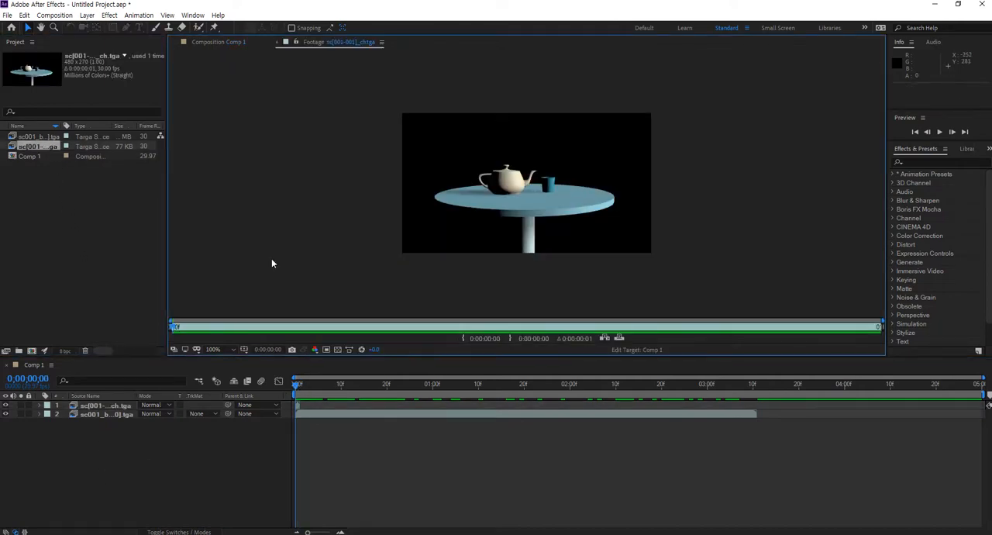
pyautogui.click(43, 197)
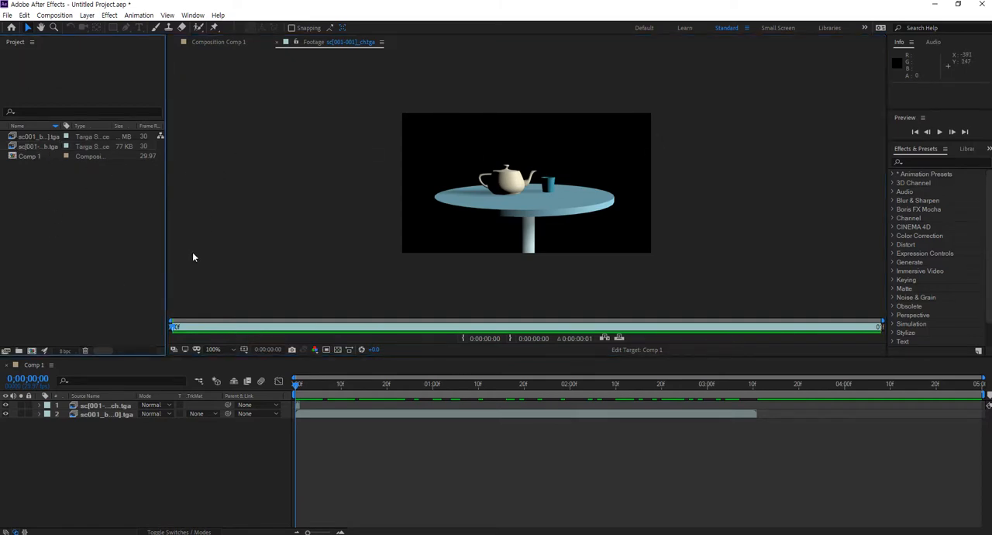
# Delete the single-frame sc001_ch footage from the project and return to the composition view
pyautogui.click(44, 146)
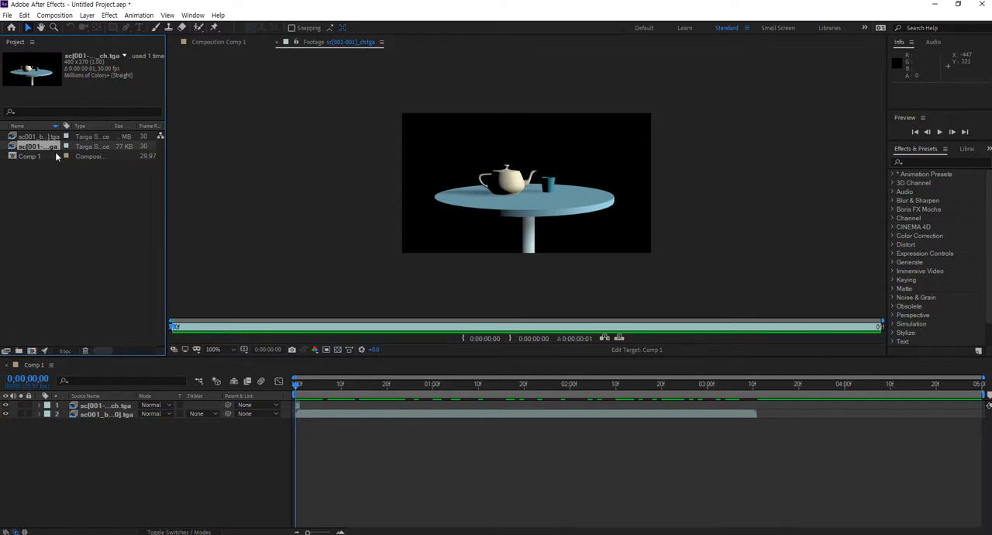
pyautogui.press('Delete')
pyautogui.click(551, 286)
pyautogui.click(225, 42)
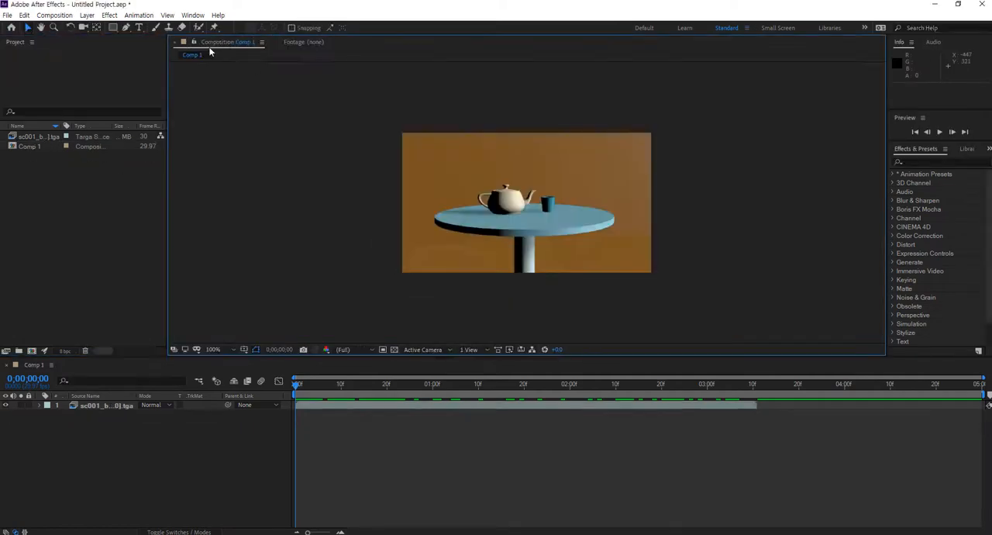
# Start a footage import from the "sc001 ch" folder and delete the unnumbered sc001_ch file there
pyautogui.doubleClick(86, 199)
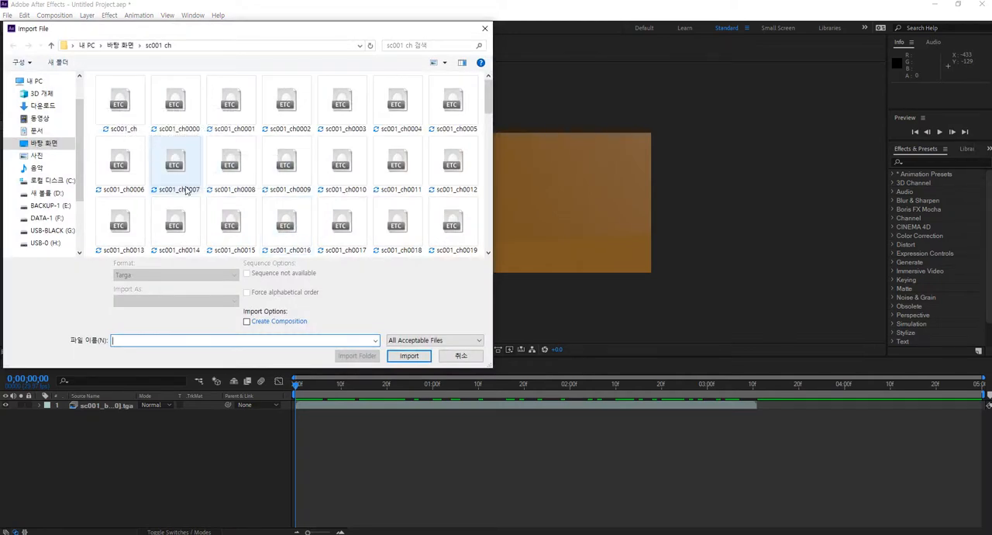
pyautogui.click(127, 121)
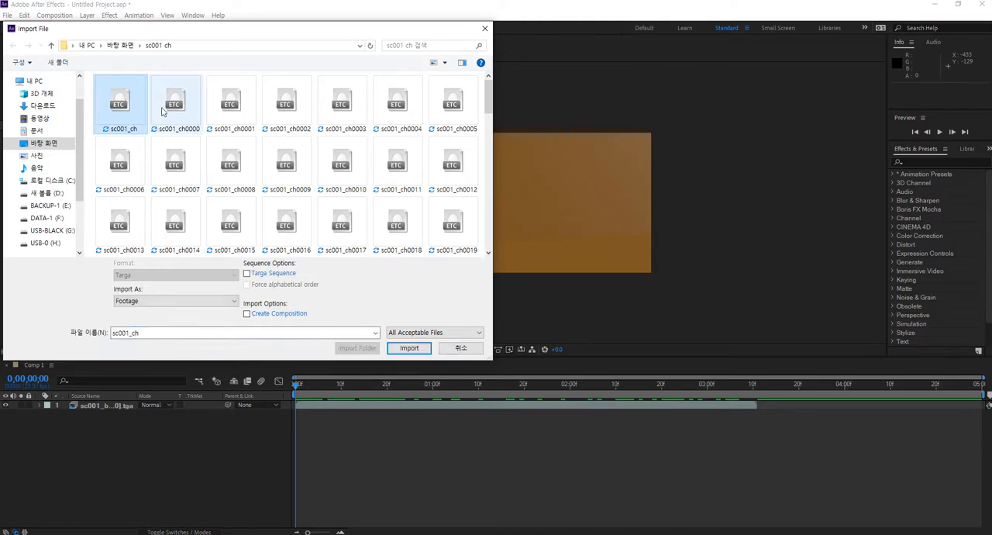
pyautogui.click(172, 105)
pyautogui.click(119, 106)
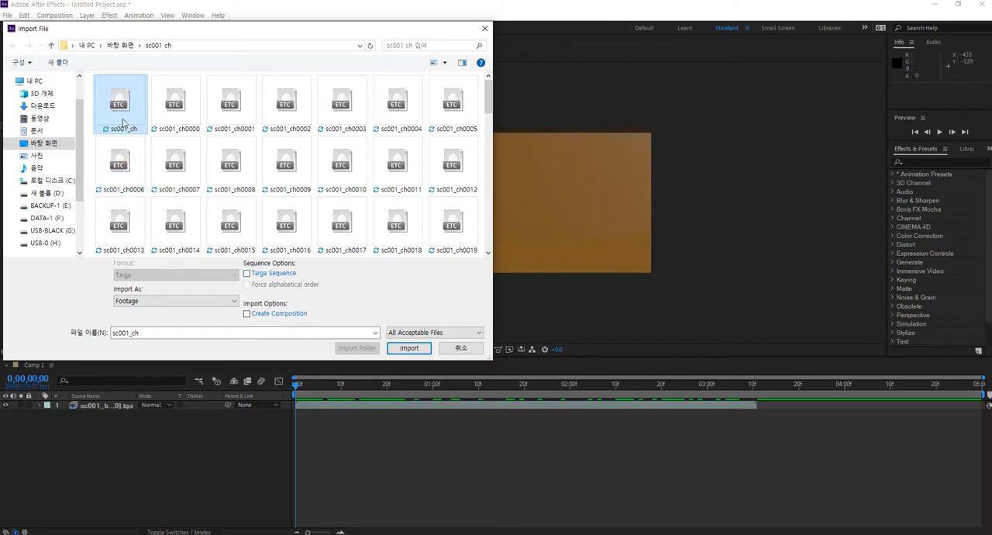
pyautogui.click(174, 106)
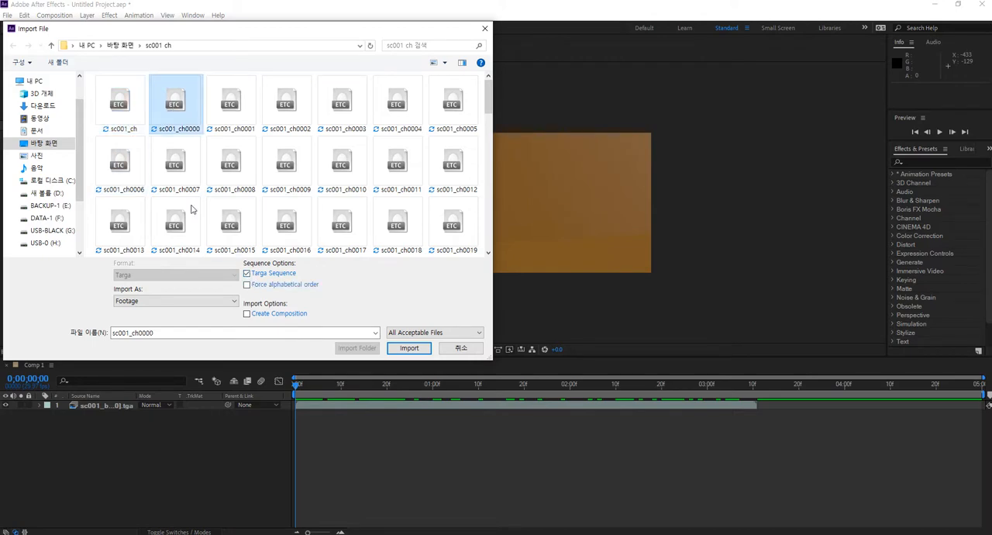
pyautogui.click(120, 102)
# Import the frames starting at sc001_ch0000 as a Targa sequence with the alpha set to Straight - Unmatted
pyautogui.click(125, 103)
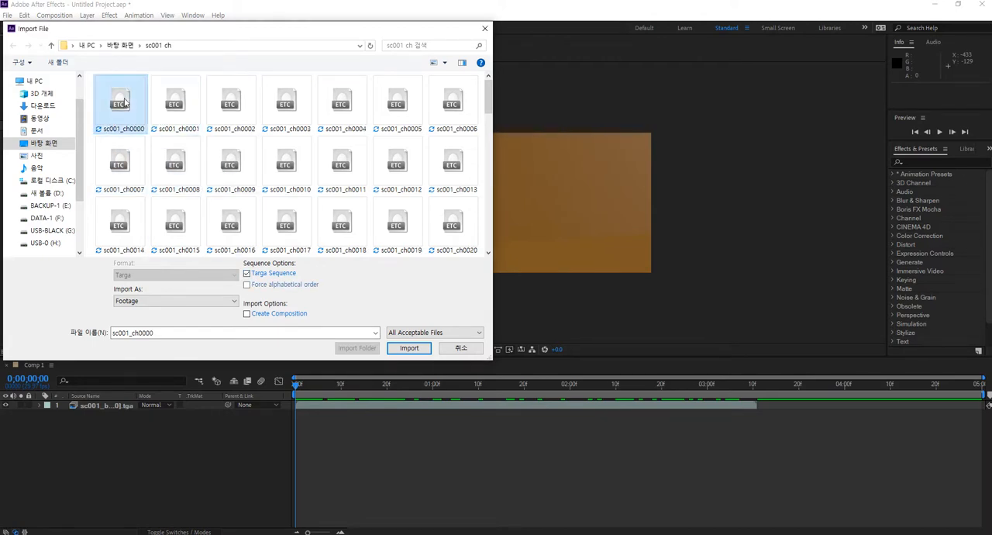
pyautogui.click(405, 347)
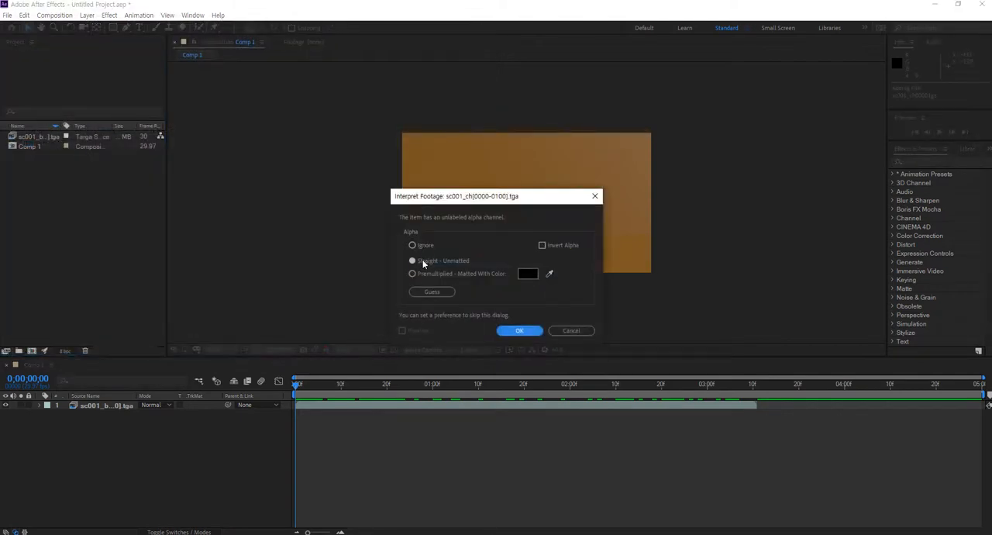
pyautogui.click(513, 330)
pyautogui.click(37, 222)
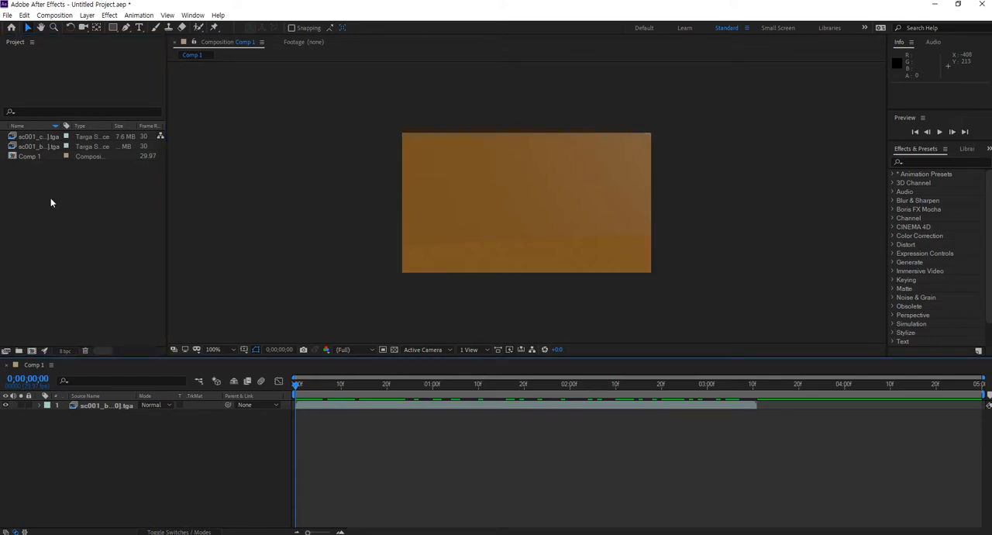
# Delete the Comp 1 composition from the project
pyautogui.click(29, 156)
pyautogui.press('Delete')
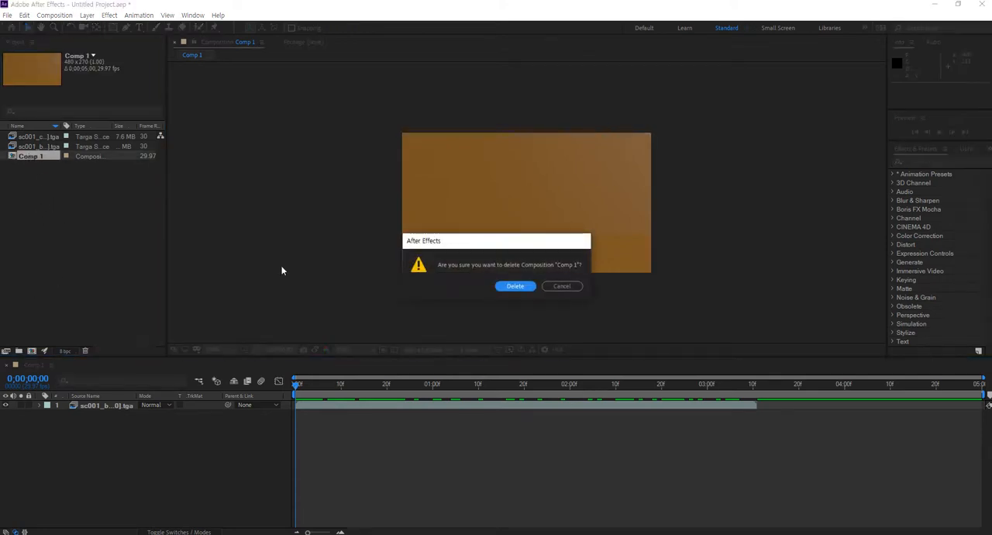
pyautogui.click(515, 287)
# Create a composition from the sc001_bg sequence and place the full sc001_ch sequence above it at the first frame
pyautogui.moveTo(37, 146); pyautogui.dragTo(32, 351)
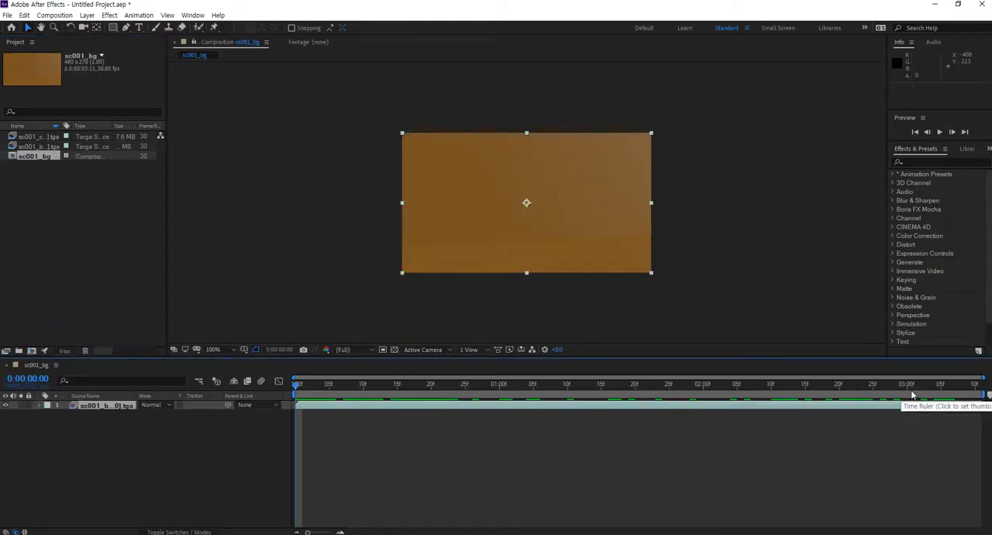
pyautogui.click(69, 172)
pyautogui.click(41, 139)
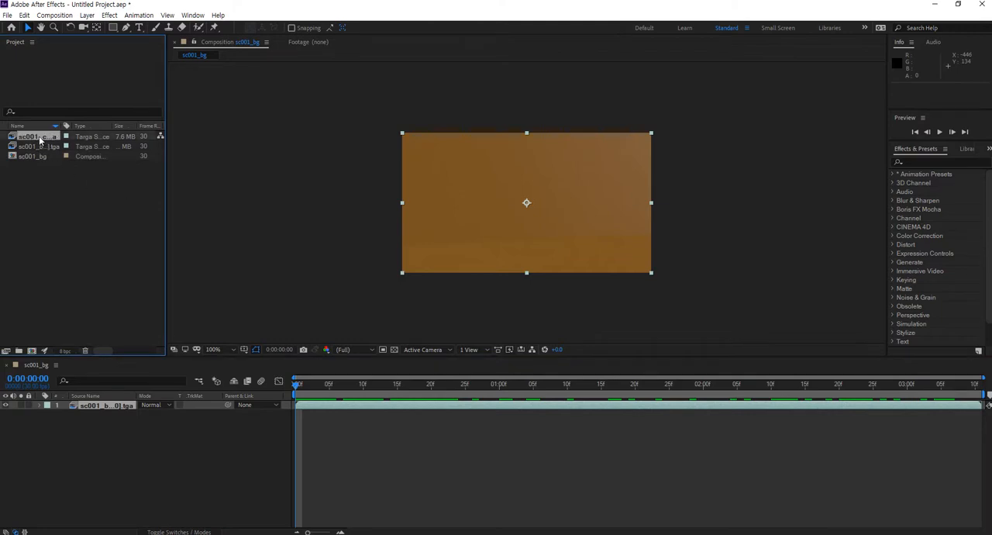
pyautogui.moveTo(37, 140); pyautogui.dragTo(302, 402)
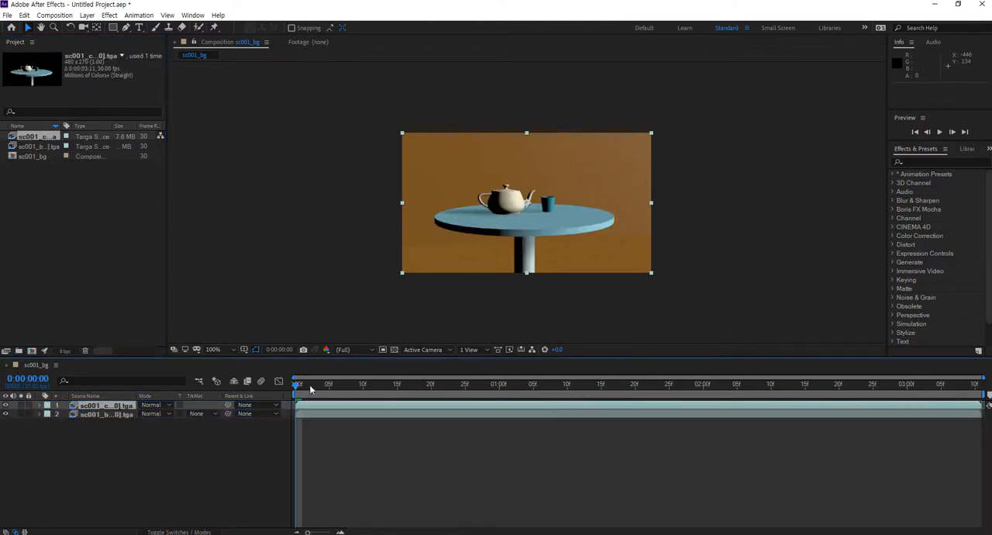
# Play back the composited animation and scrub through its first frames to check both layers together
pyautogui.press('space')
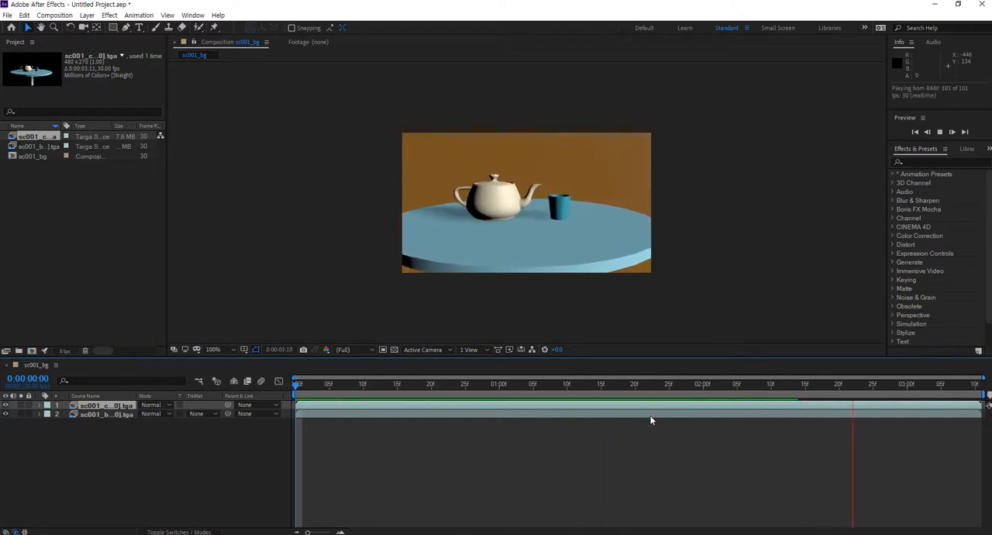
pyautogui.moveTo(308, 386); pyautogui.dragTo(386, 396)
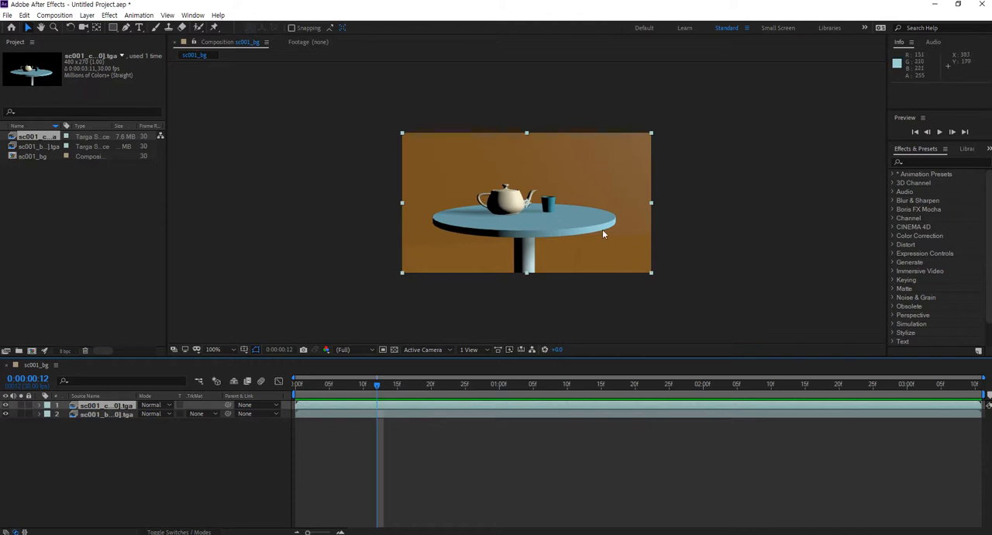
pyautogui.moveTo(378, 385); pyautogui.dragTo(419, 397)
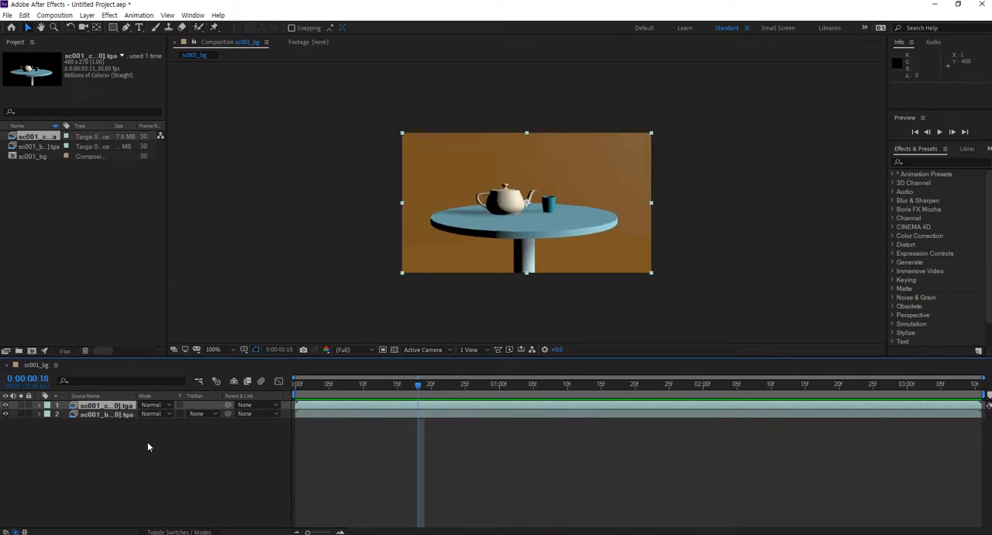
# Apply Brightness & Contrast to the sc001_bg layer with brightness 1 and contrast 52
pyautogui.click(116, 413)
pyautogui.click(109, 15)
pyautogui.moveTo(147, 261)
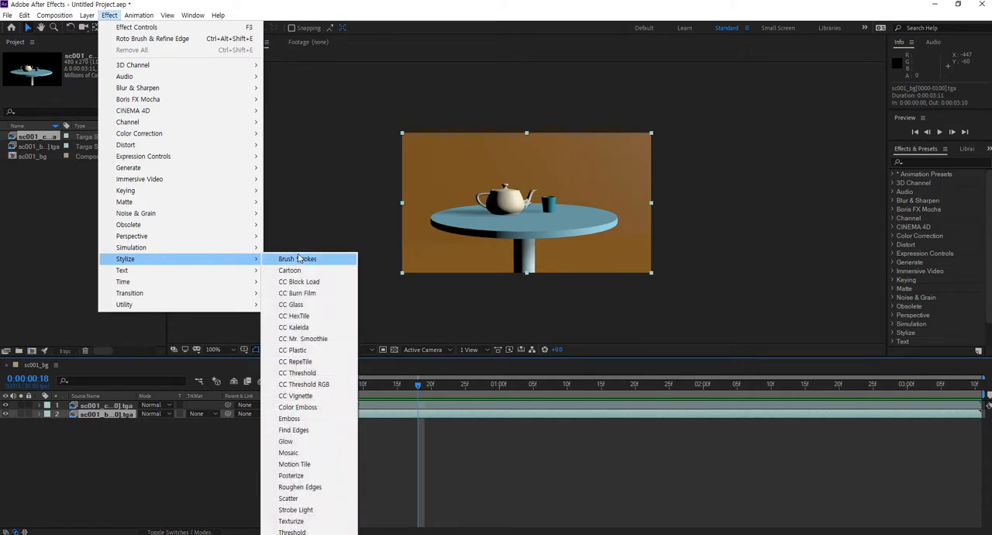
pyautogui.moveTo(204, 133)
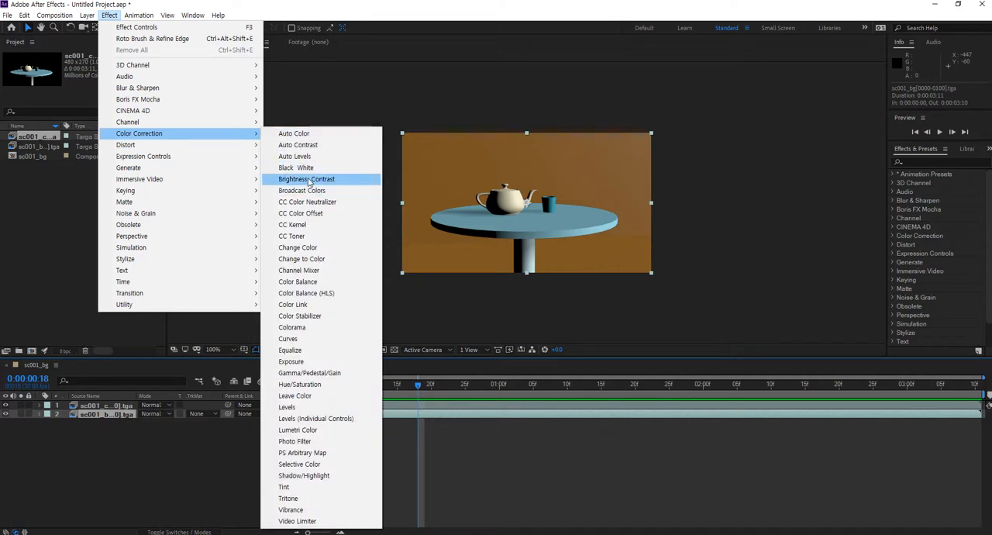
pyautogui.click(309, 180)
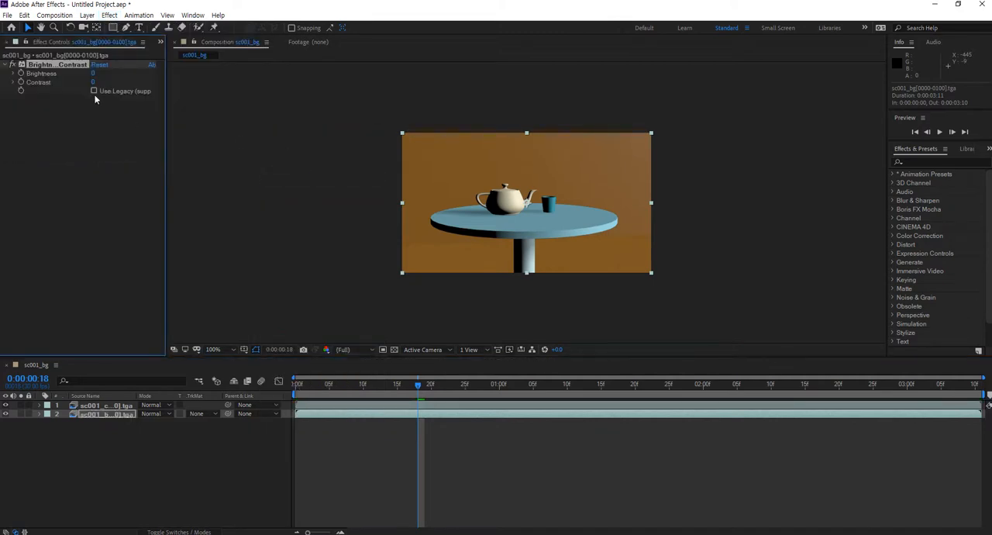
pyautogui.moveTo(94, 73); pyautogui.dragTo(112, 84)
pyautogui.moveTo(122, 84); pyautogui.dragTo(99, 75)
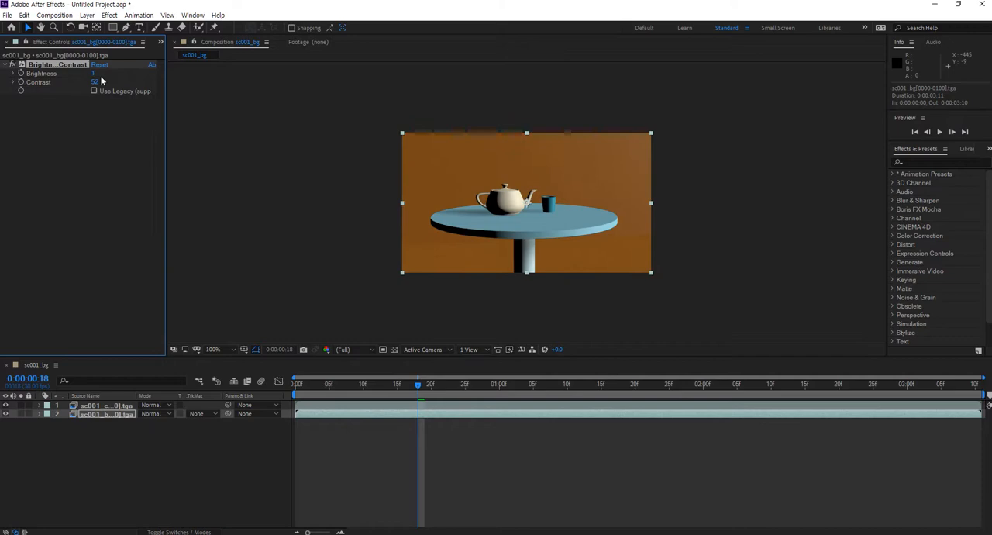
# Apply Brightness & Contrast to the sc001_ch layer and set its brightness to 20
pyautogui.click(129, 460)
pyautogui.click(109, 406)
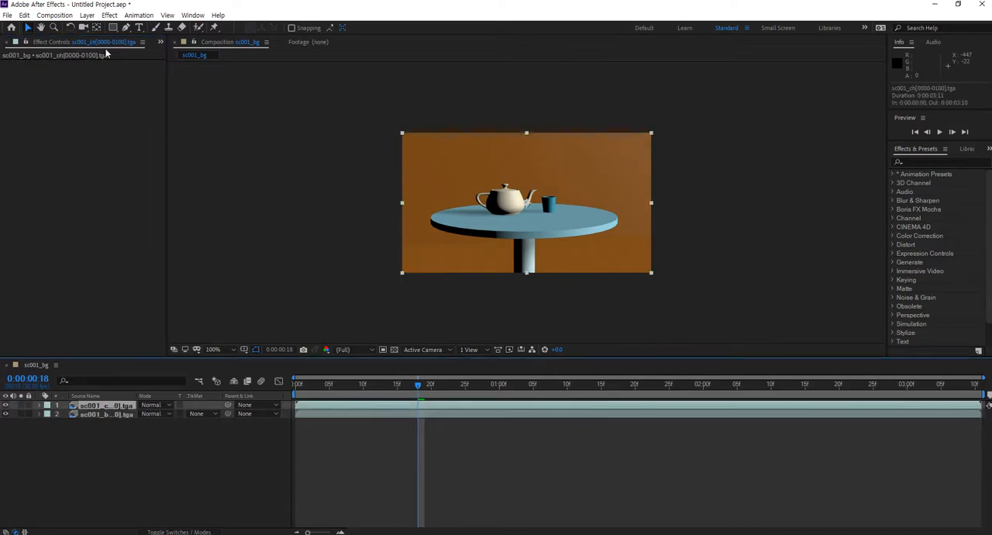
pyautogui.click(109, 14)
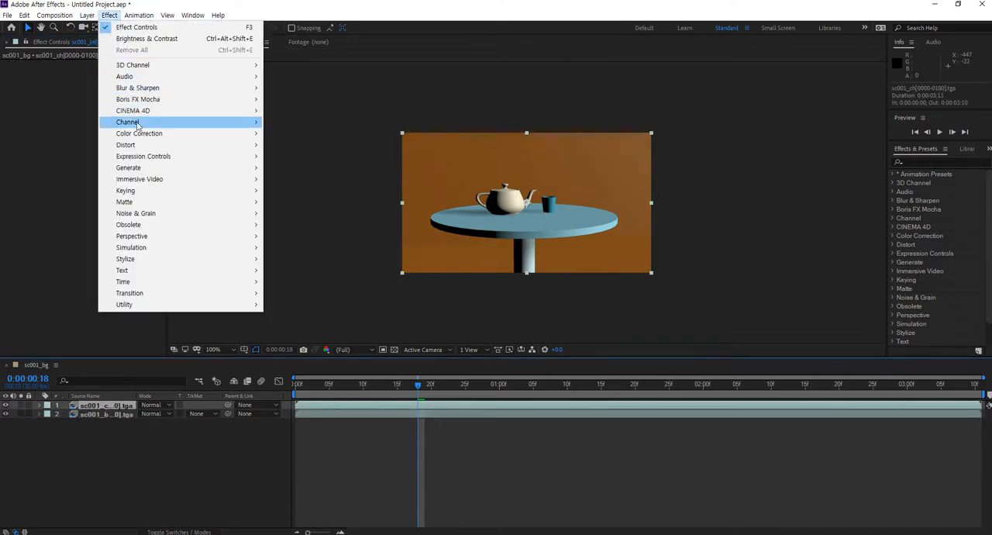
pyautogui.moveTo(139, 133)
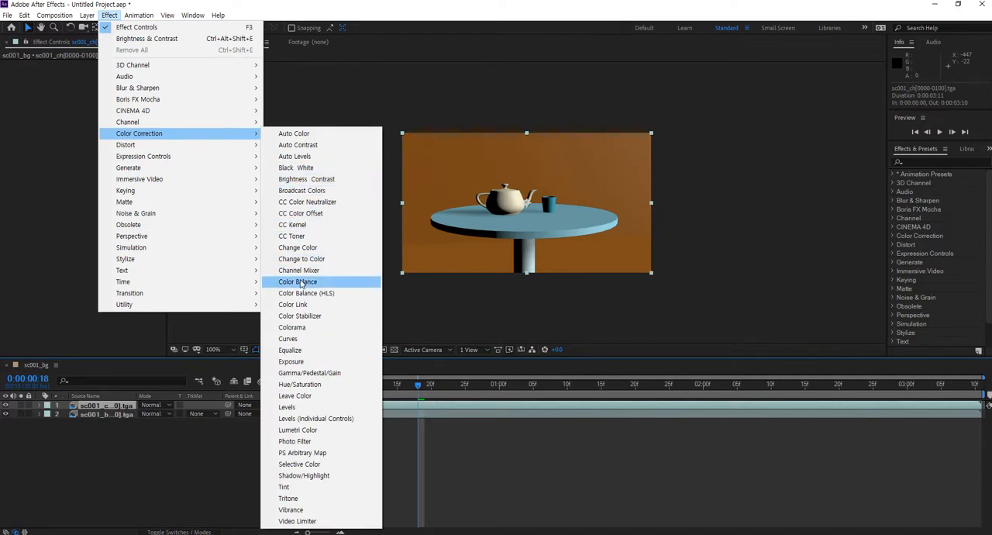
pyautogui.click(302, 182)
pyautogui.moveTo(93, 74); pyautogui.dragTo(107, 75)
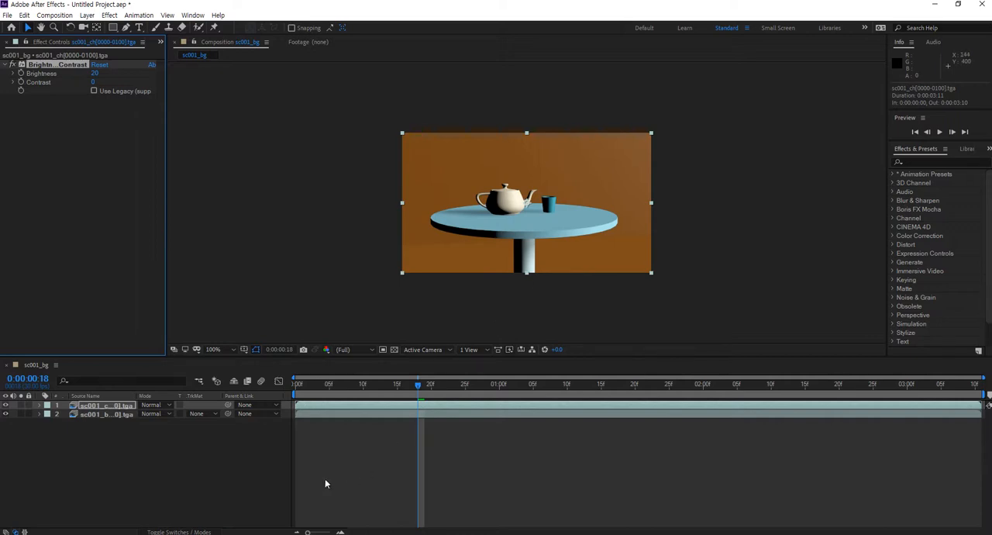
pyautogui.click(126, 444)
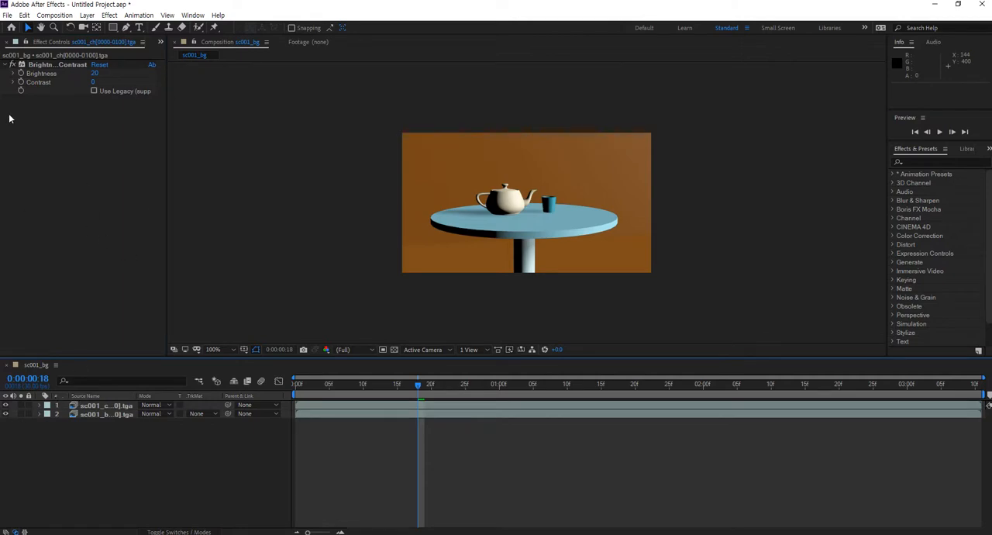
# Bring back the project item list, play the composite and scrub from the first frame to 0:00:01:05
pyautogui.moveTo(169, 98); pyautogui.dragTo(193, 97)
pyautogui.click(9, 43)
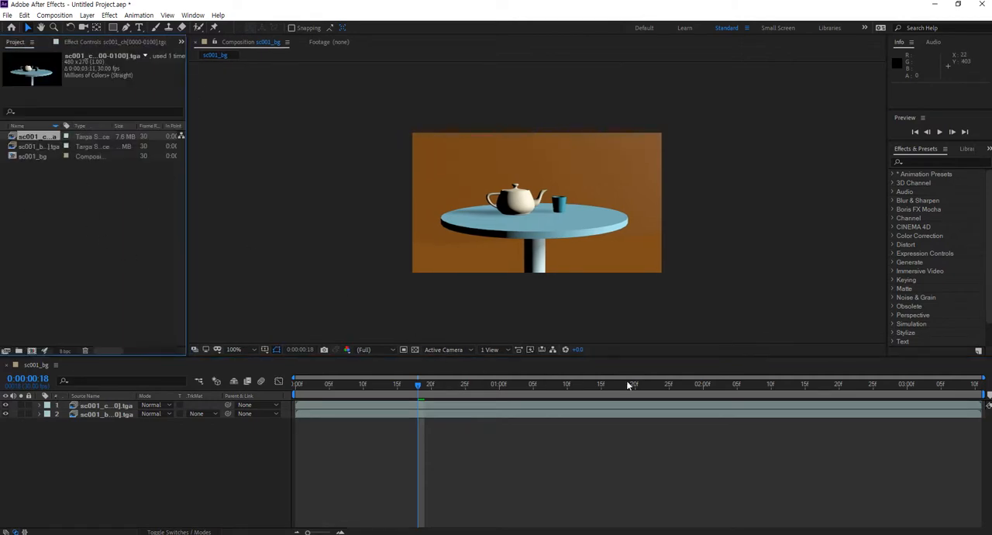
pyautogui.press('space')
pyautogui.moveTo(752, 402); pyautogui.dragTo(255, 390)
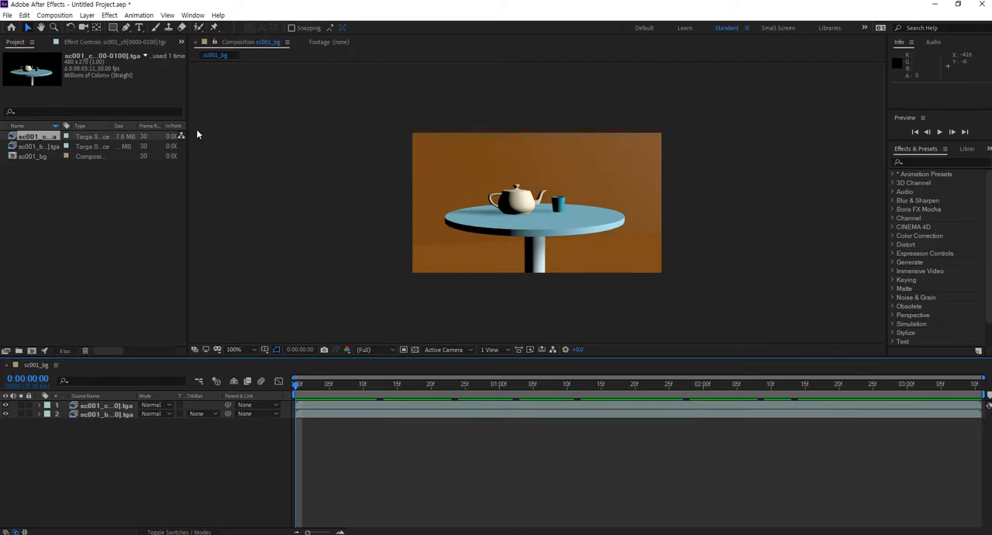
pyautogui.moveTo(304, 383); pyautogui.dragTo(534, 402)
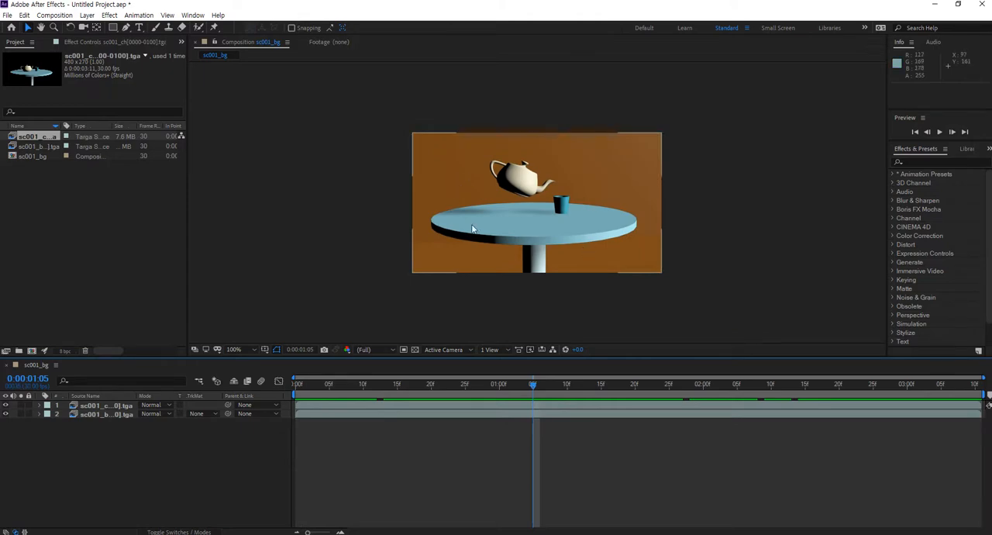
# Toggle the sc001_bg layer's visibility off and on to compare the character layer with and without its background
pyautogui.click(5, 414)
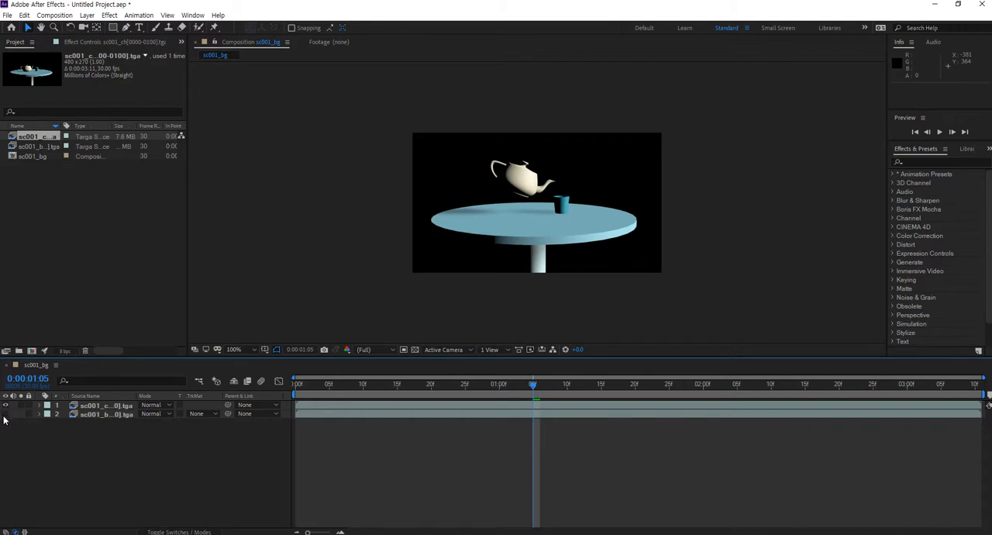
pyautogui.click(5, 414)
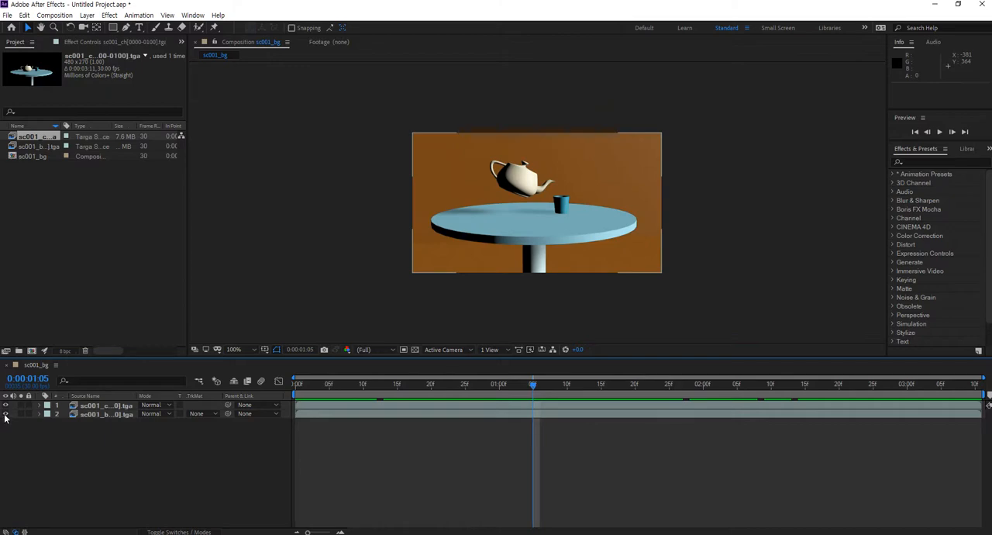
pyautogui.click(6, 415)
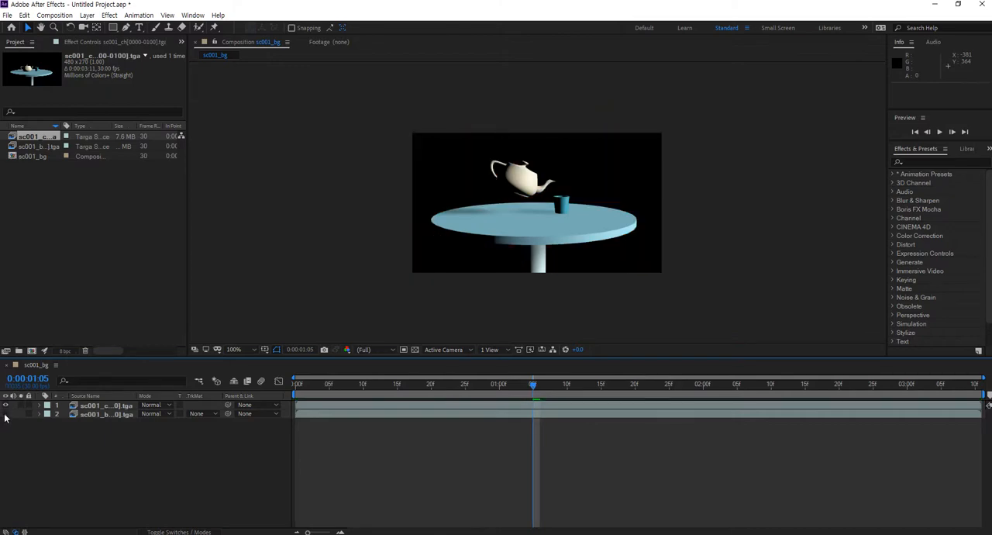
pyautogui.click(6, 415)
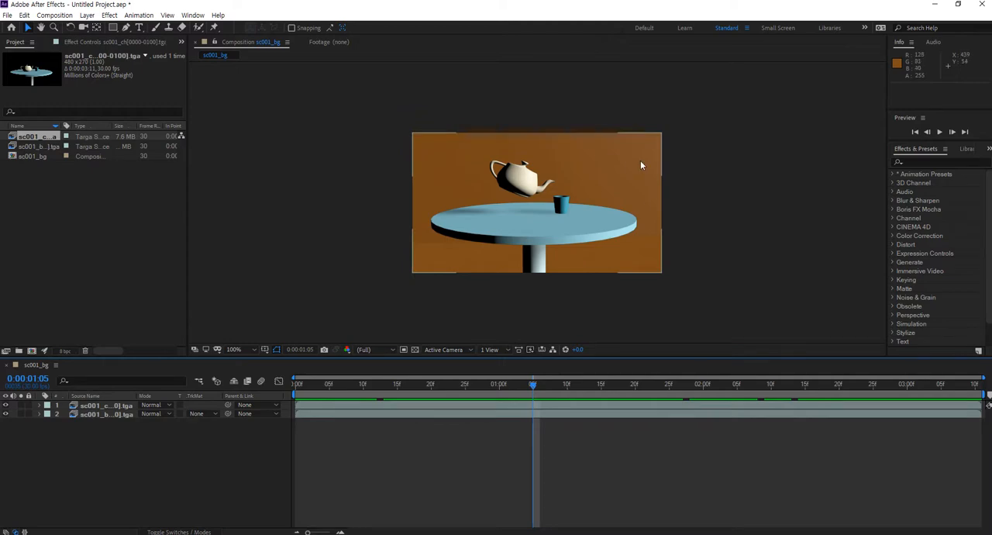
# Send the sc001_bg composition to the Adobe Media Encoder queue and open its H.264 export settings
pyautogui.click(54, 15)
pyautogui.click(68, 92)
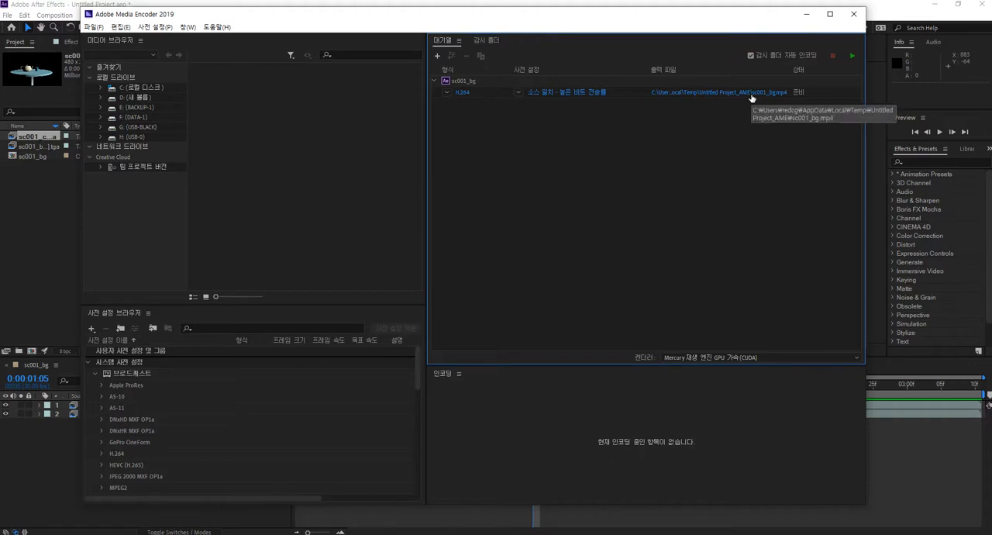
pyautogui.click(463, 92)
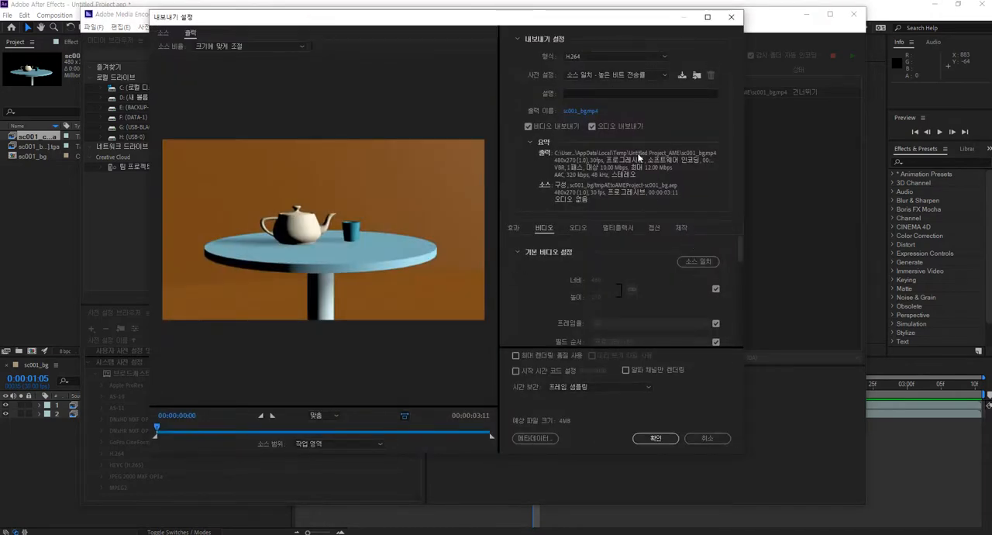
# Examine the available export formats and the video settings down to the bitrate options
pyautogui.click(664, 56)
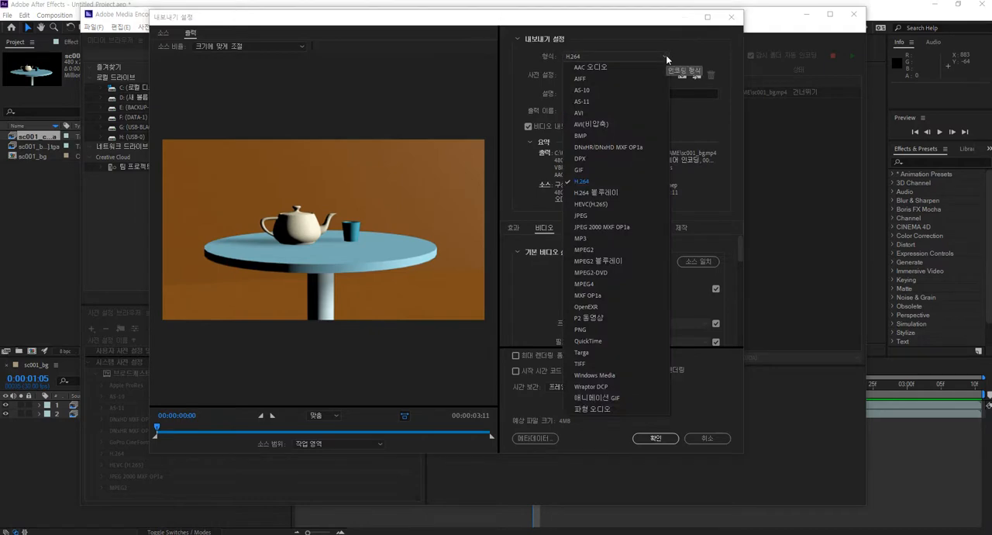
pyautogui.click(701, 54)
pyautogui.scroll(-3, 688, 270)
pyautogui.scroll(2, 688, 270)
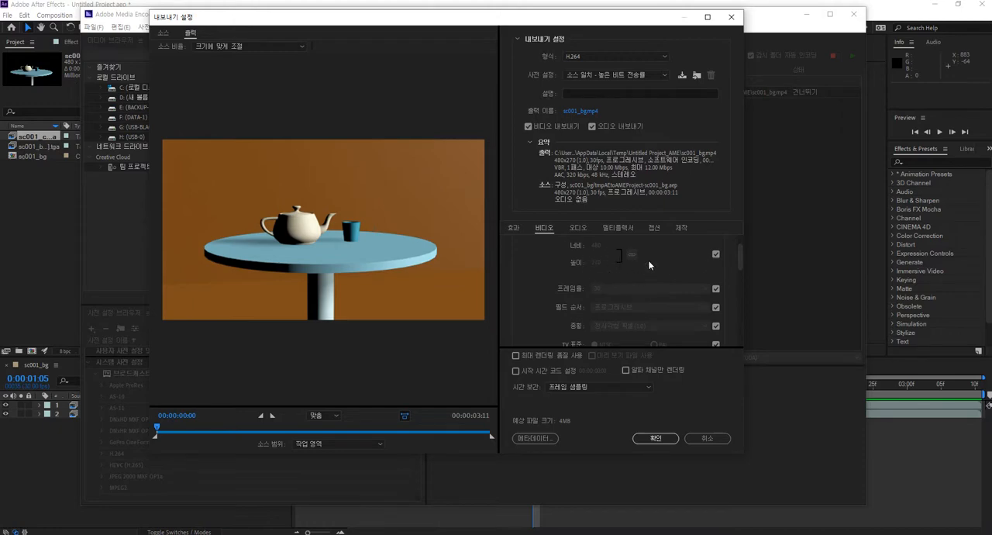
pyautogui.scroll(-3, 627, 282)
pyautogui.scroll(-5, 657, 303)
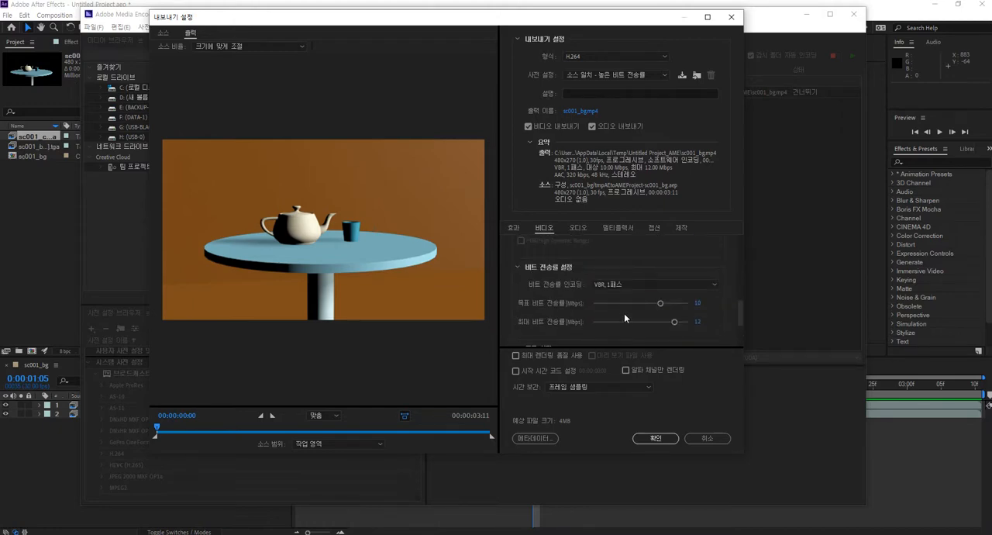
pyautogui.scroll(-3, 740, 318)
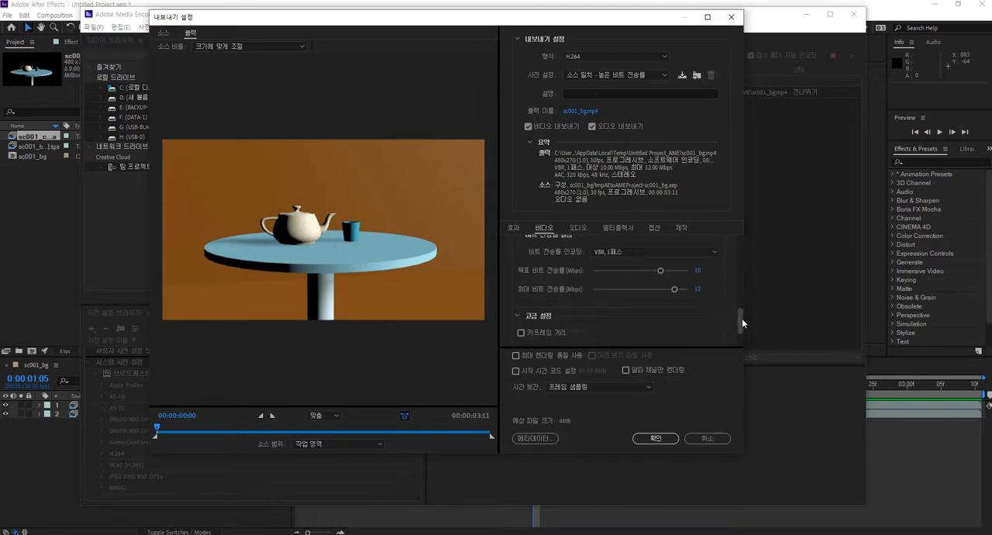
pyautogui.scroll(1, 745, 311)
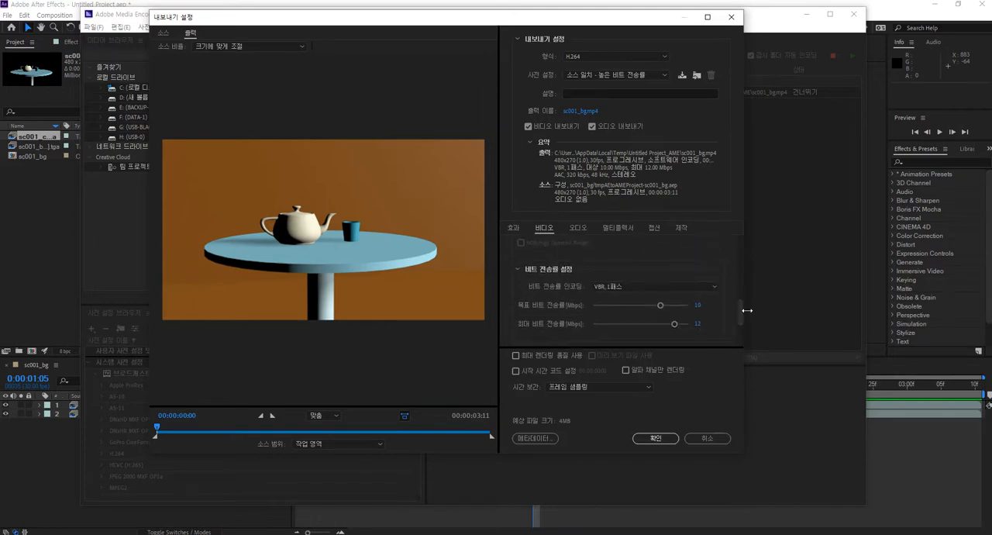
# Set the target bitrate to 10.46 Mbps and the maximum bitrate to 12.28 Mbps
pyautogui.moveTo(660, 306)
pyautogui.mouseDown()
pyautogui.moveTo(635, 307)
pyautogui.moveTo(661, 309)
pyautogui.mouseUp()
pyautogui.moveTo(663, 304); pyautogui.dragTo(663, 305)
pyautogui.scroll(-2, 682, 297)
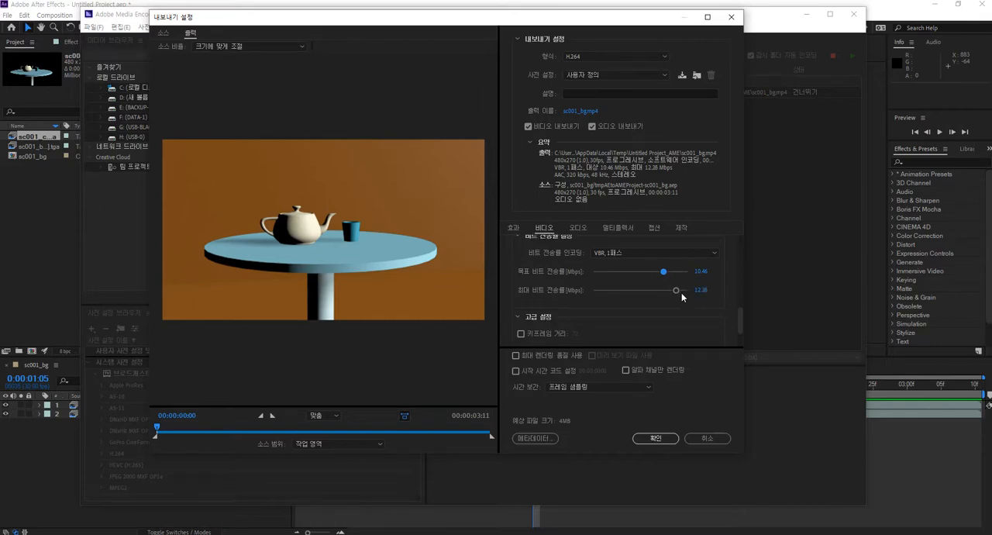
# Try VBR 2-pass bitrate encoding, return to VBR 1-pass and accept the export settings
pyautogui.click(679, 253)
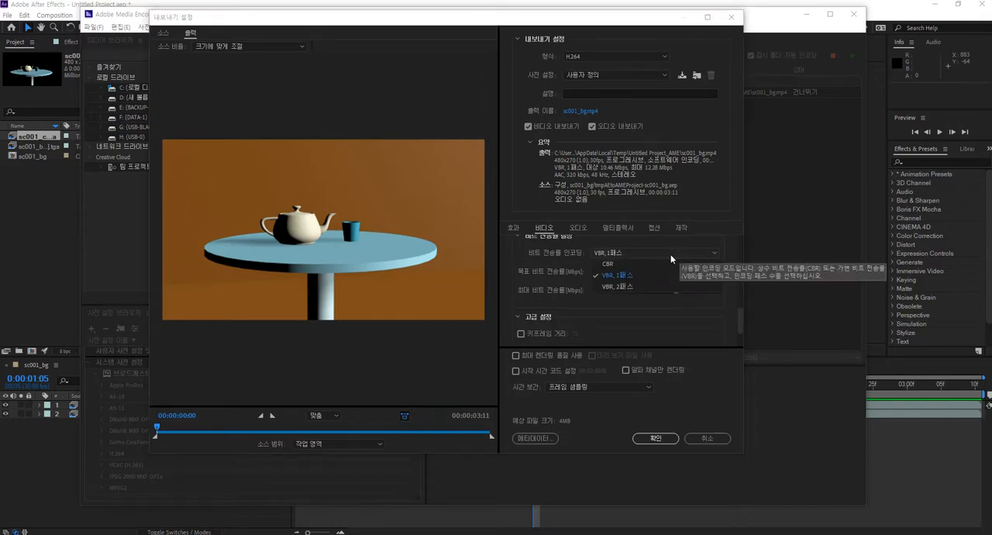
pyautogui.click(665, 264)
pyautogui.click(667, 254)
pyautogui.click(701, 286)
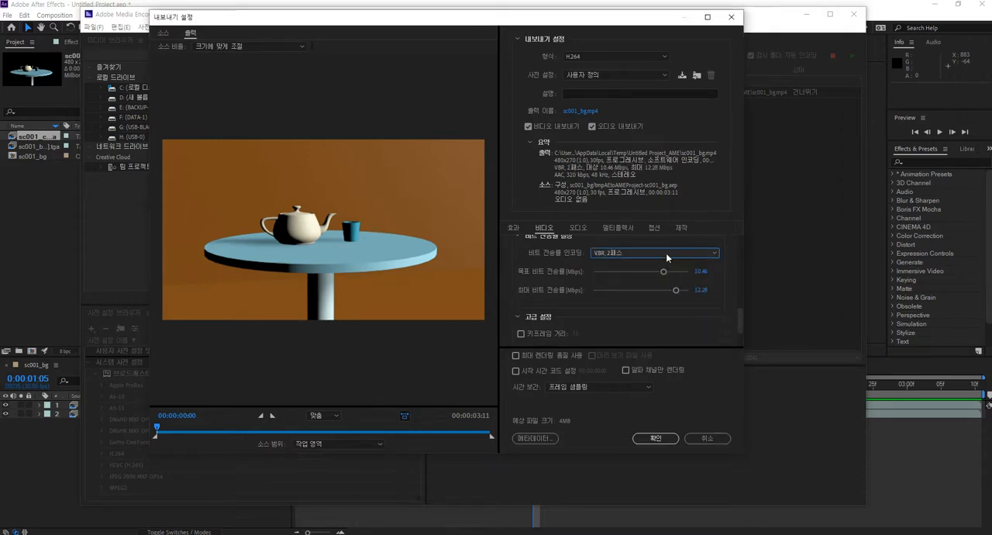
pyautogui.click(666, 256)
pyautogui.click(618, 276)
pyautogui.click(656, 437)
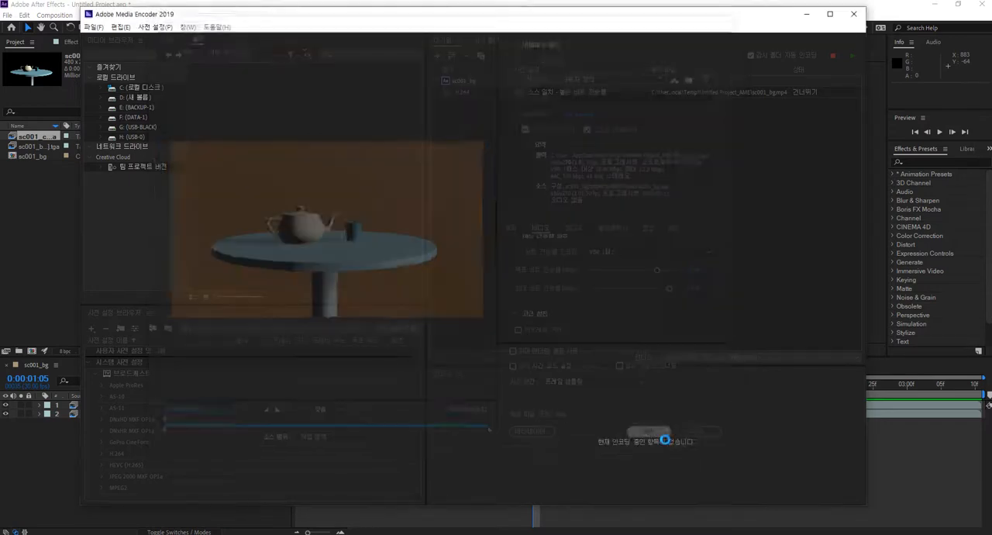
# Set the output file to sc001.mp4 on the desktop and start encoding the queue
pyautogui.click(757, 93)
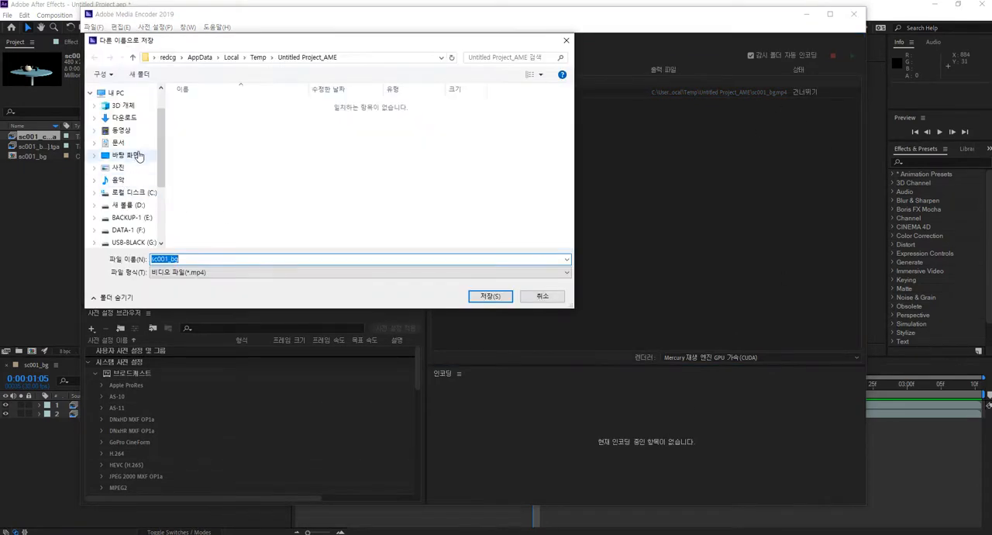
pyautogui.doubleClick(224, 260)
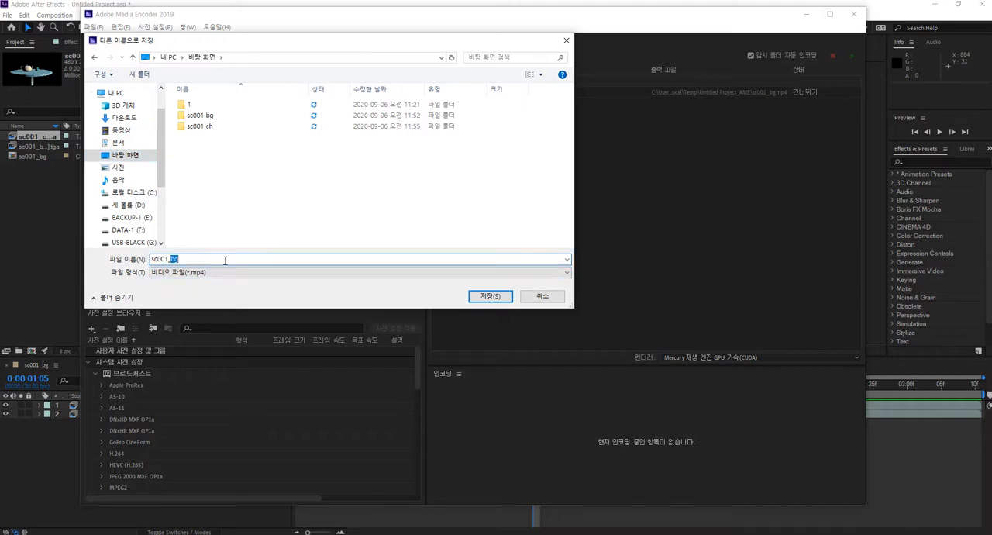
pyautogui.press('BackSpace')
pyautogui.press('BackSpace')
pyautogui.click(332, 235)
pyautogui.click(487, 296)
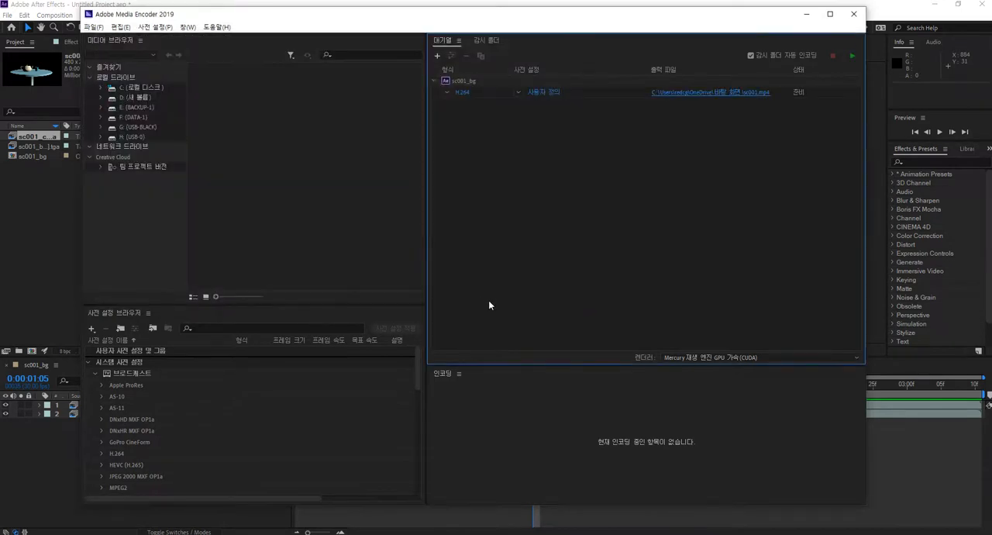
pyautogui.click(852, 55)
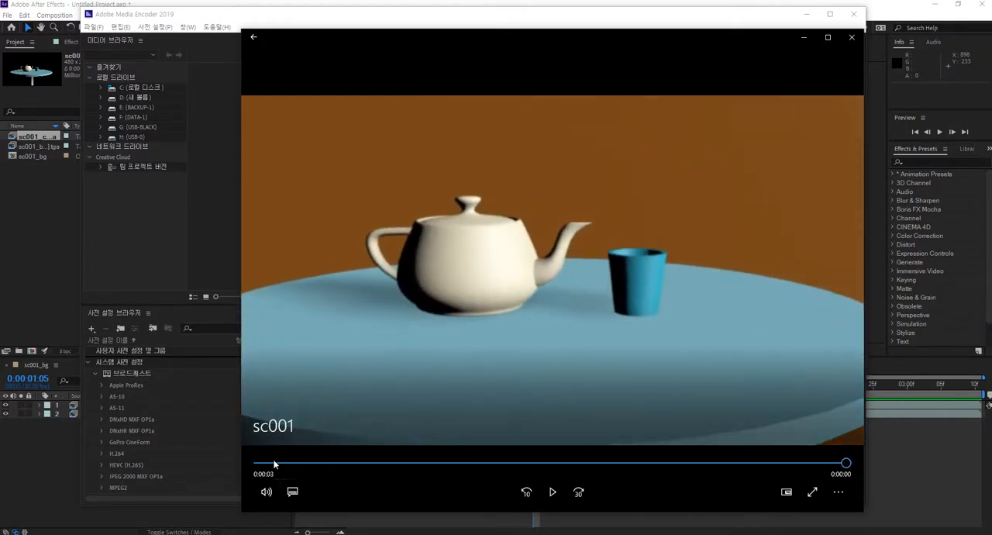
# Scrub through the encoded sc001 video, and close both the video player and Media Encoder
pyautogui.moveTo(252, 463); pyautogui.dragTo(616, 488)
pyautogui.click(851, 36)
pyautogui.click(858, 14)
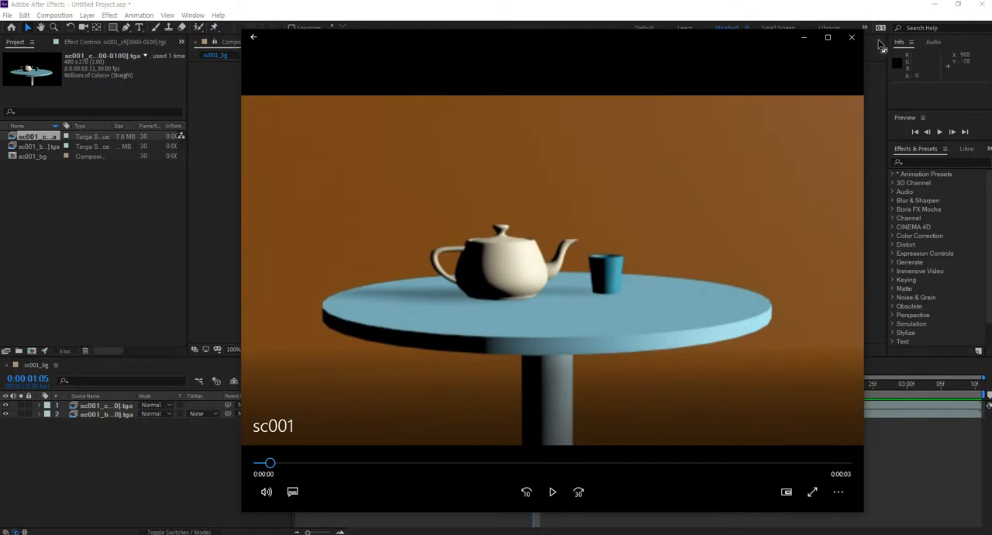
pyautogui.click(852, 37)
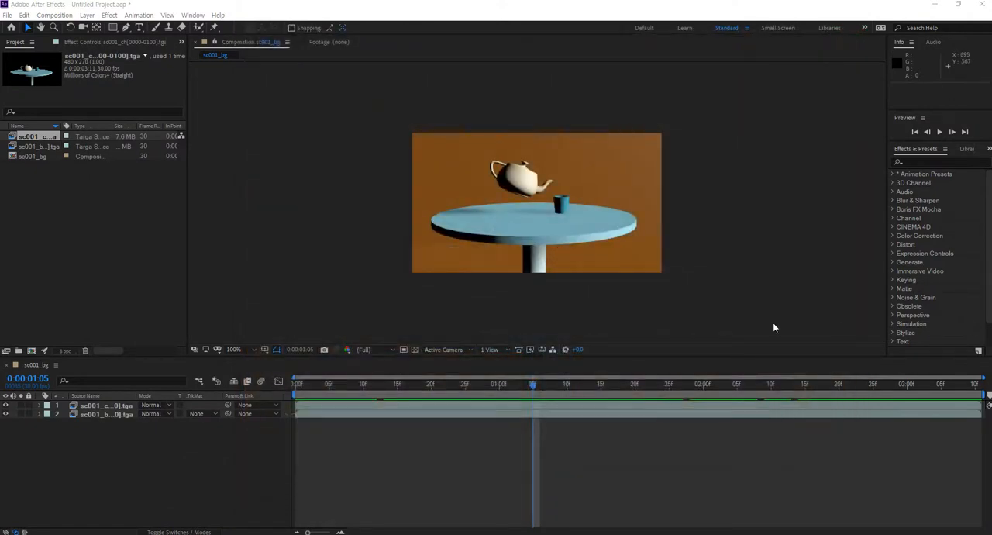